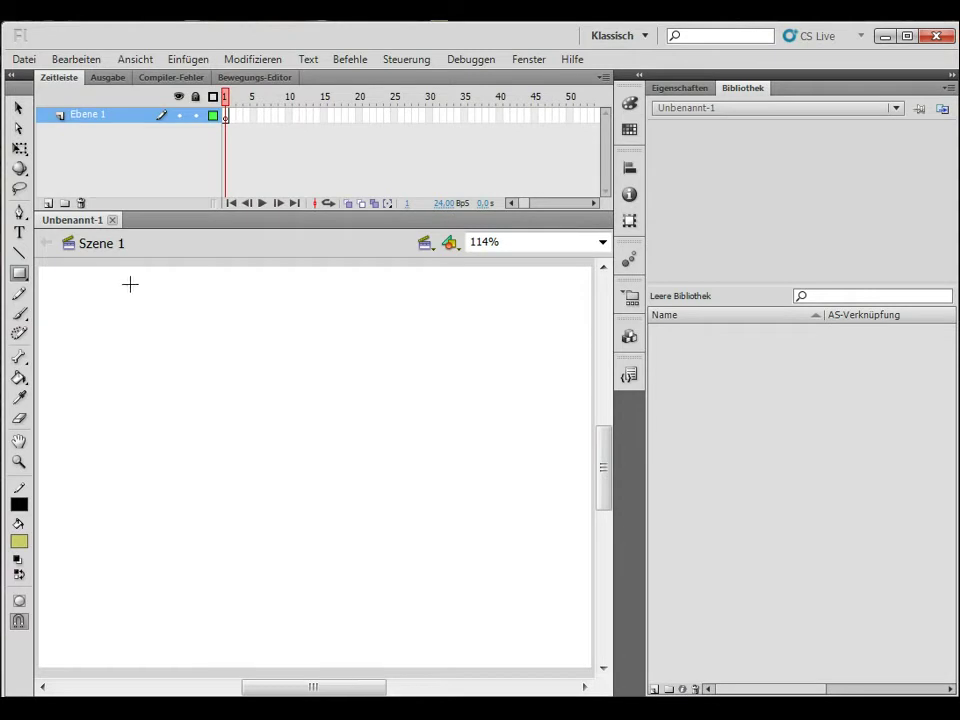
# - Draw a yellow-green rectangle with a black outline near the stage's upper-left corner and select its fill and outline
pyautogui.moveTo(91, 300); pyautogui.dragTo(188, 365)
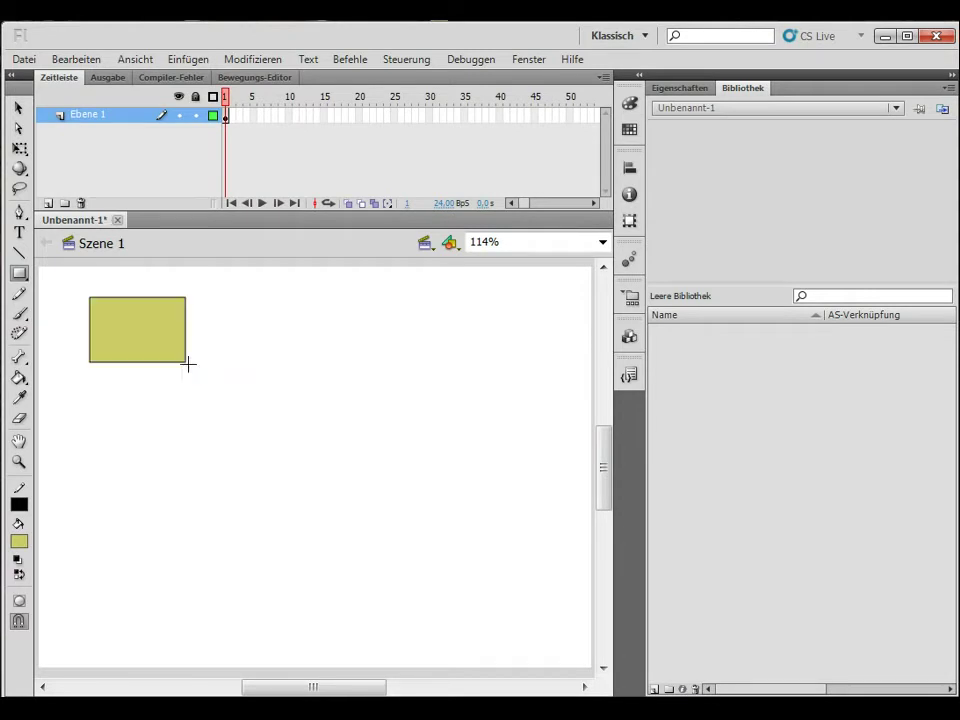
pyautogui.click(19, 107)
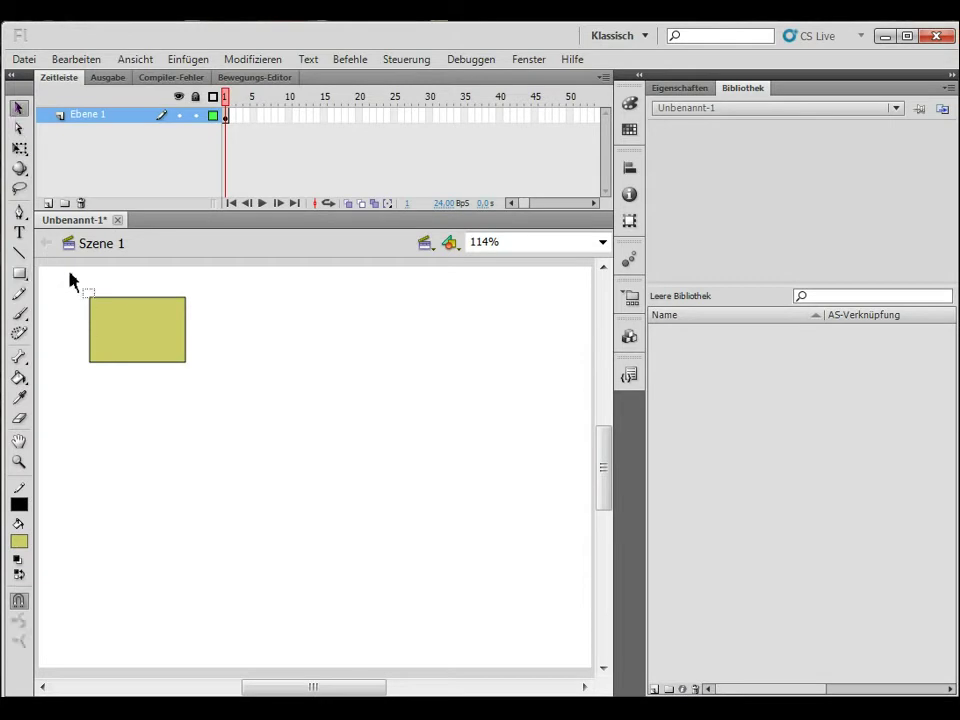
pyautogui.moveTo(69, 272); pyautogui.dragTo(259, 410)
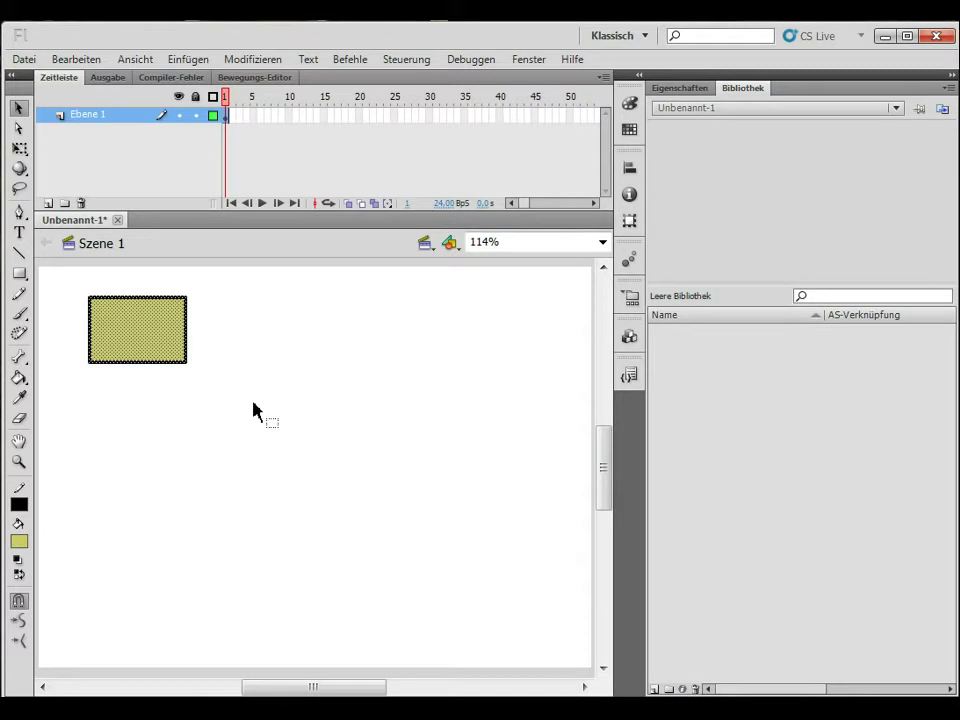
# - Convert the selected rectangle into a movie clip symbol named "rect" with its registration point at the centre
pyautogui.click(255, 60)
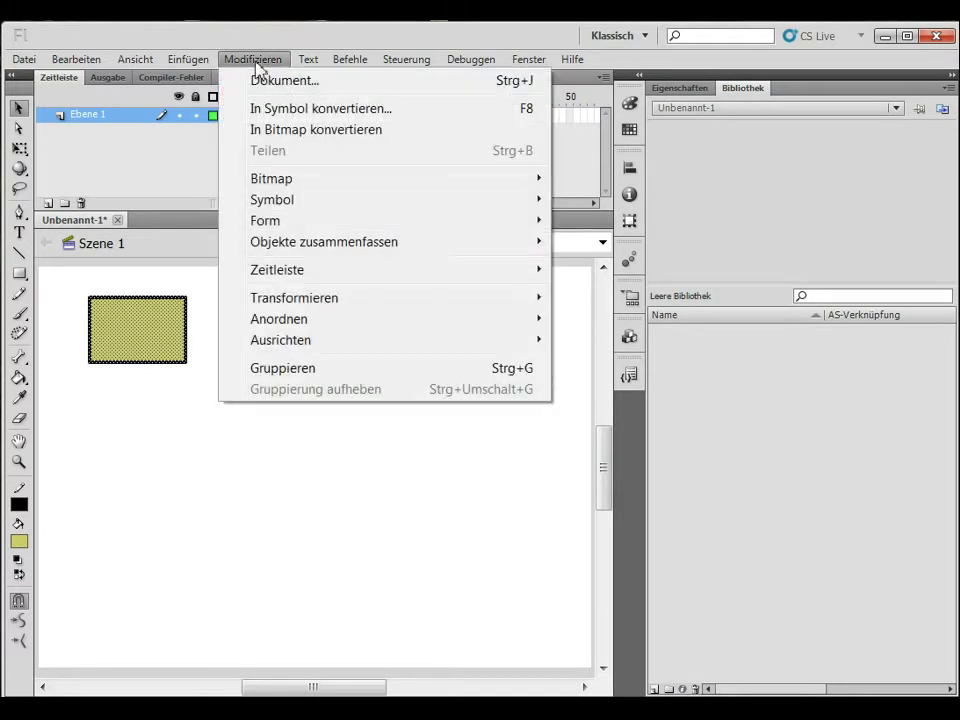
pyautogui.click(280, 110)
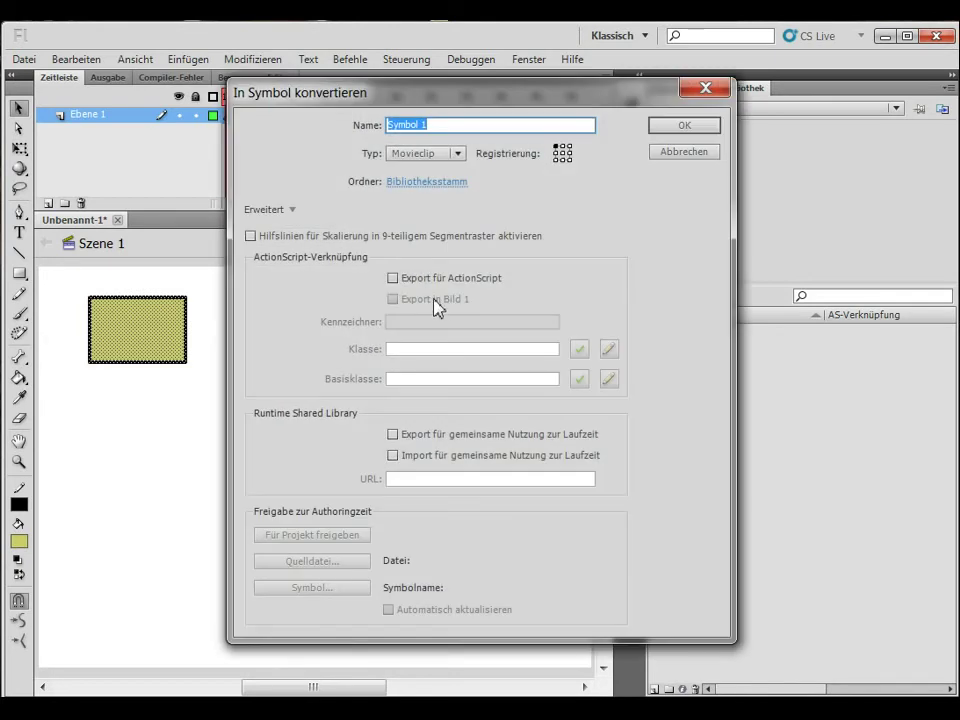
pyautogui.click(562, 157)
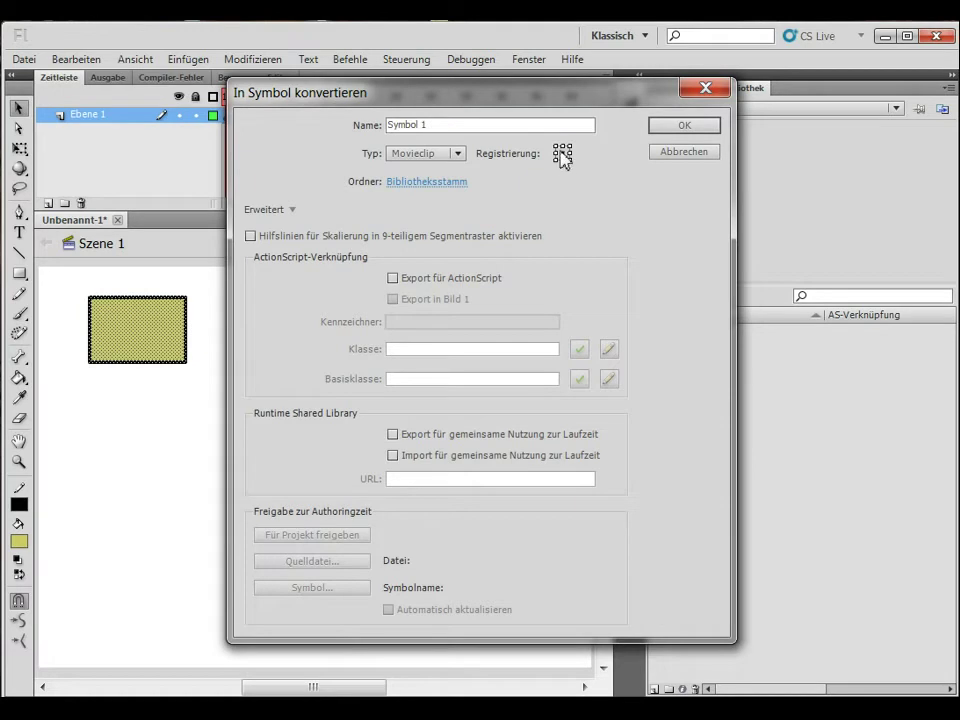
pyautogui.click(562, 154)
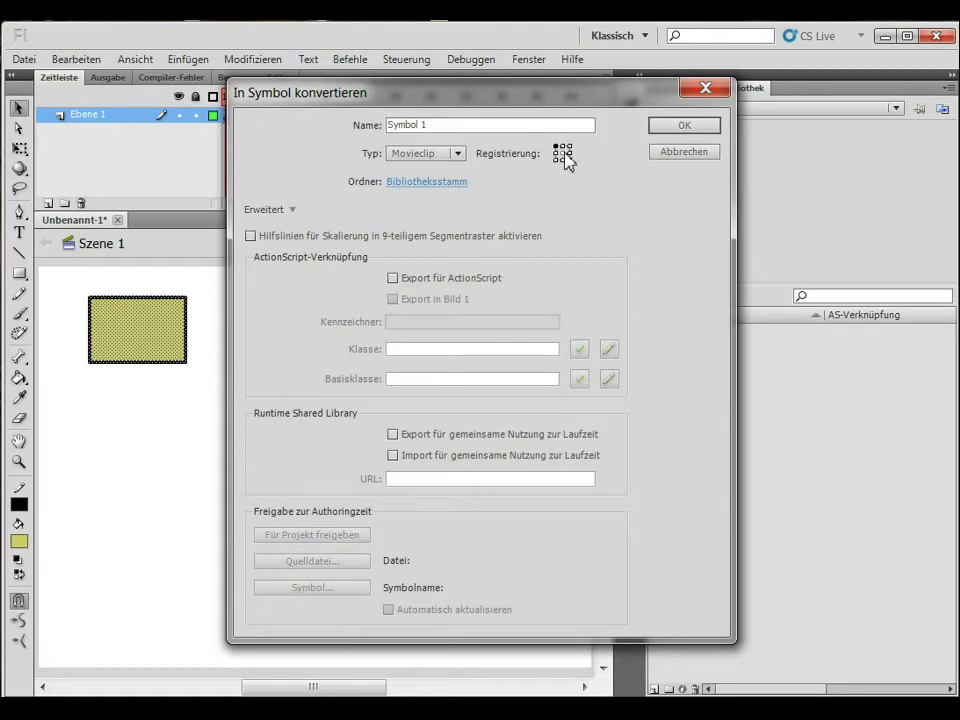
pyautogui.click(293, 211)
pyautogui.moveTo(377, 124); pyautogui.dragTo(279, 133)
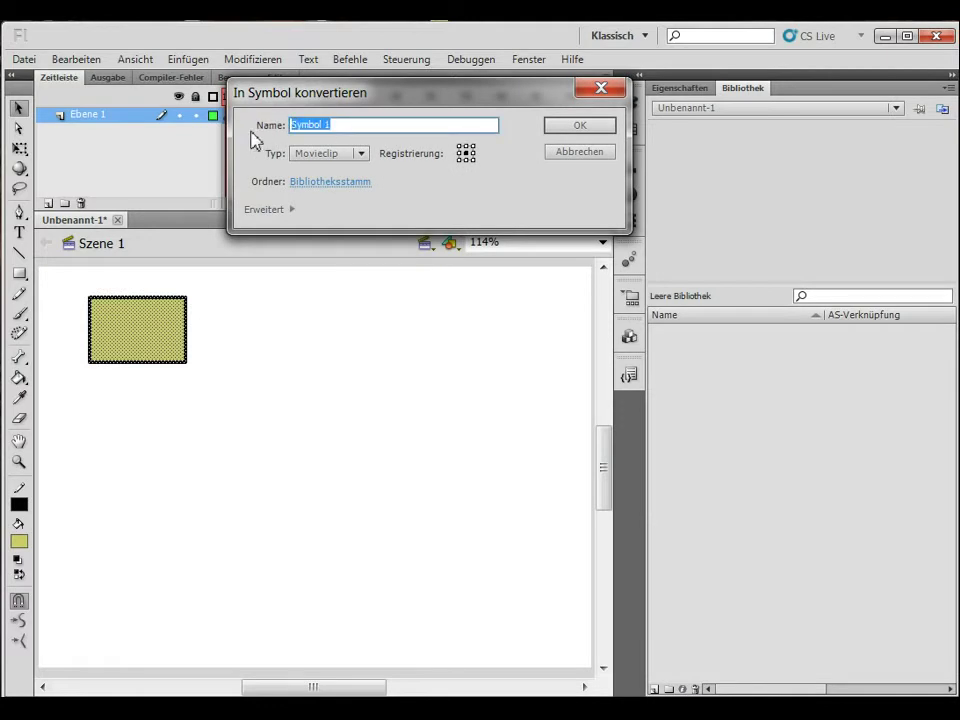
pyautogui.write('rect')
pyautogui.press('Return')
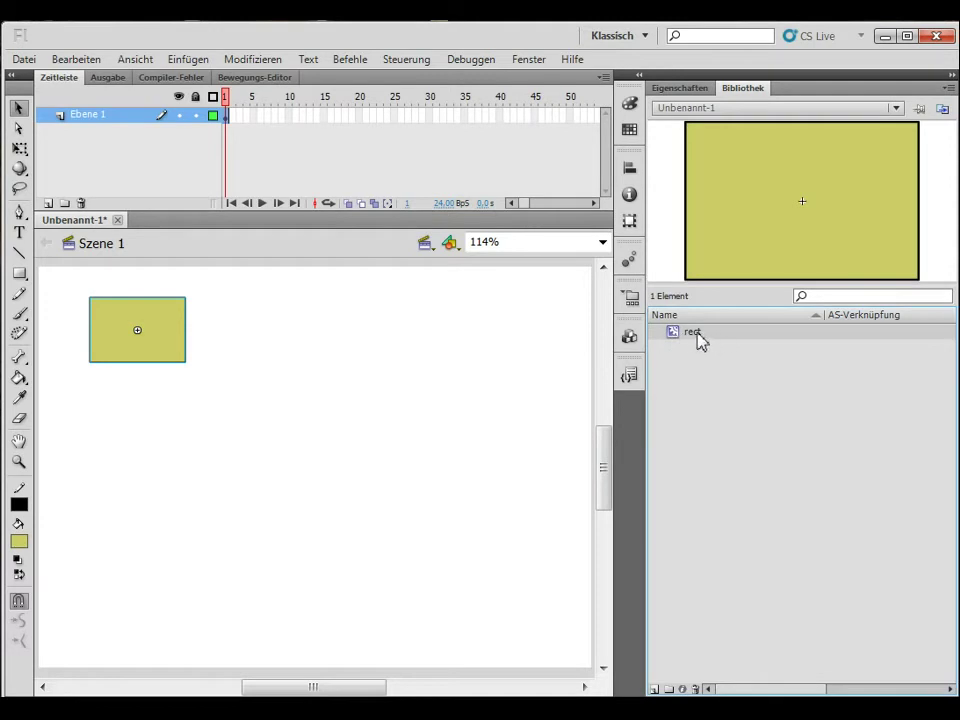
# - Nudge the rectangle on the stage and place three further instances of the rect symbol around the stage's centre
pyautogui.moveTo(140, 326); pyautogui.dragTo(171, 342)
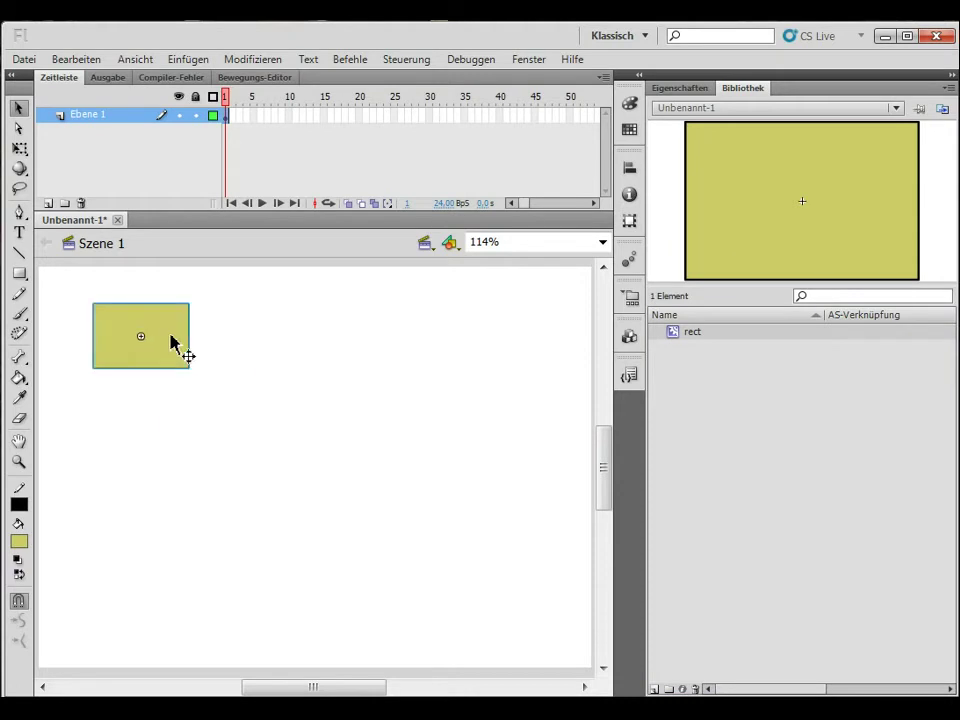
pyautogui.moveTo(812, 210); pyautogui.dragTo(400, 469)
pyautogui.moveTo(689, 262); pyautogui.dragTo(302, 426)
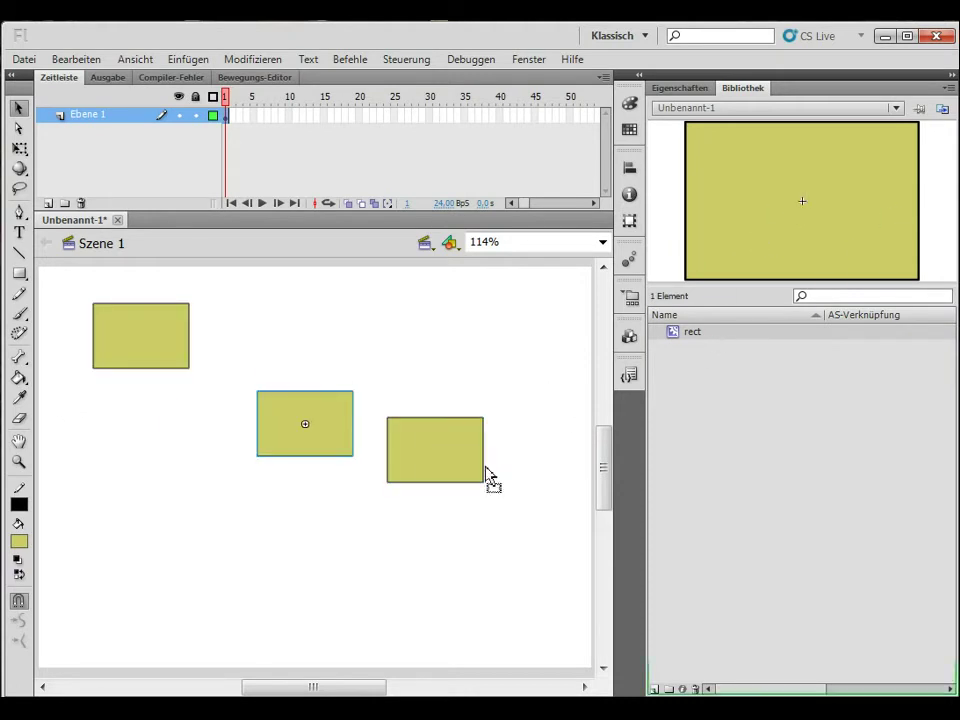
pyautogui.moveTo(749, 326); pyautogui.dragTo(341, 519)
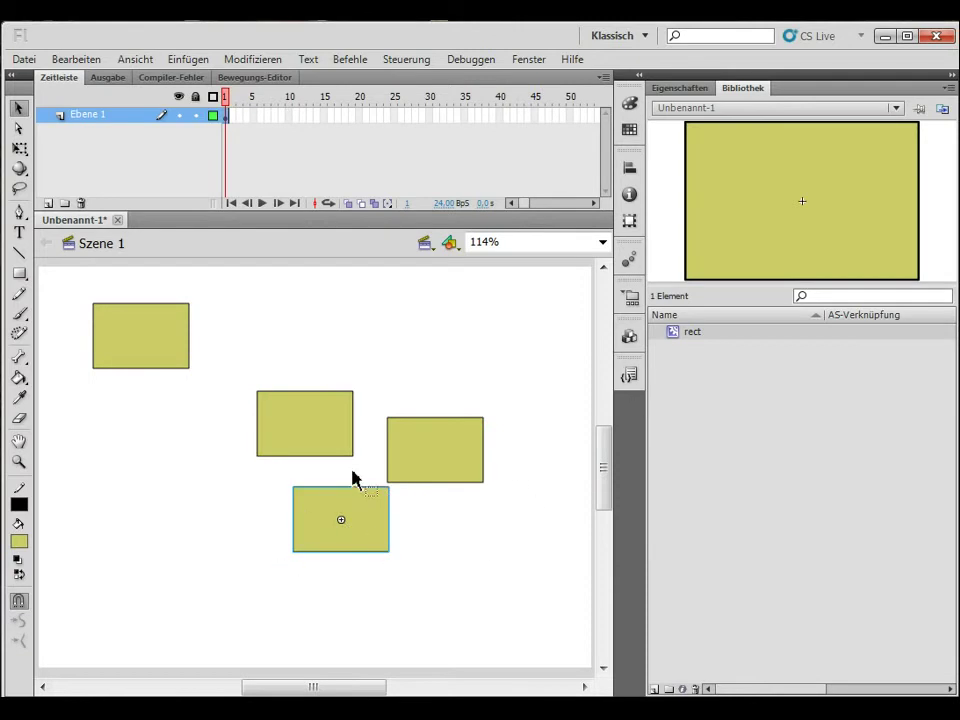
# - Delete the three added rect instances, keeping only the original one near the upper-left corner
pyautogui.press('Delete')
pyautogui.click(420, 466)
pyautogui.press('Delete')
pyautogui.click(296, 445)
pyautogui.press('Delete')
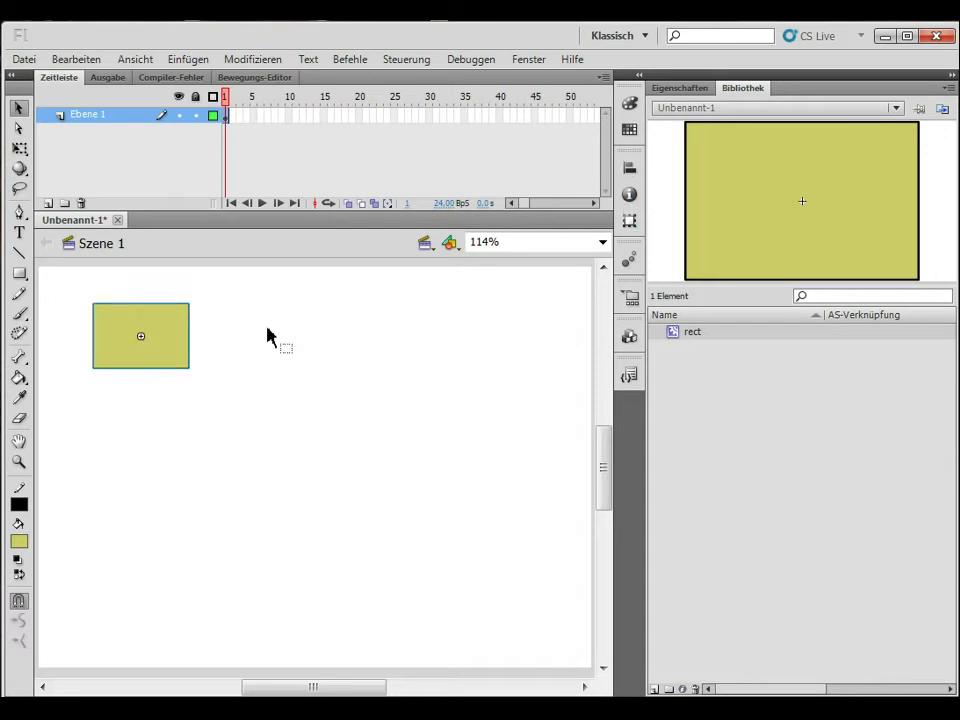
# - Move the rectangle in frame 1 slightly towards the stage's left edge
pyautogui.moveTo(141, 338)
pyautogui.mouseDown()
pyautogui.moveTo(185, 384)
pyautogui.moveTo(259, 428)
pyautogui.moveTo(146, 356)
pyautogui.moveTo(122, 326)
pyautogui.moveTo(148, 334)
pyautogui.moveTo(143, 340)
pyautogui.mouseUp()
pyautogui.click(227, 117)
pyautogui.moveTo(176, 369); pyautogui.dragTo(95, 354)
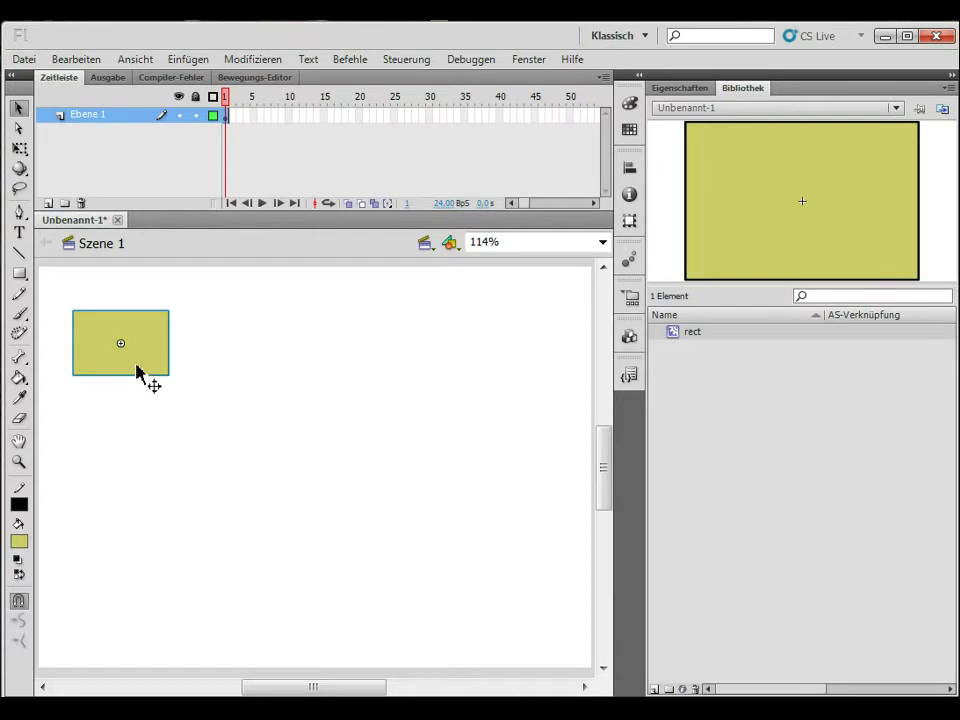
# - Free-transform the rectangle: move its transformation point to the lower-left corner and try rotating around it
pyautogui.click(19, 150)
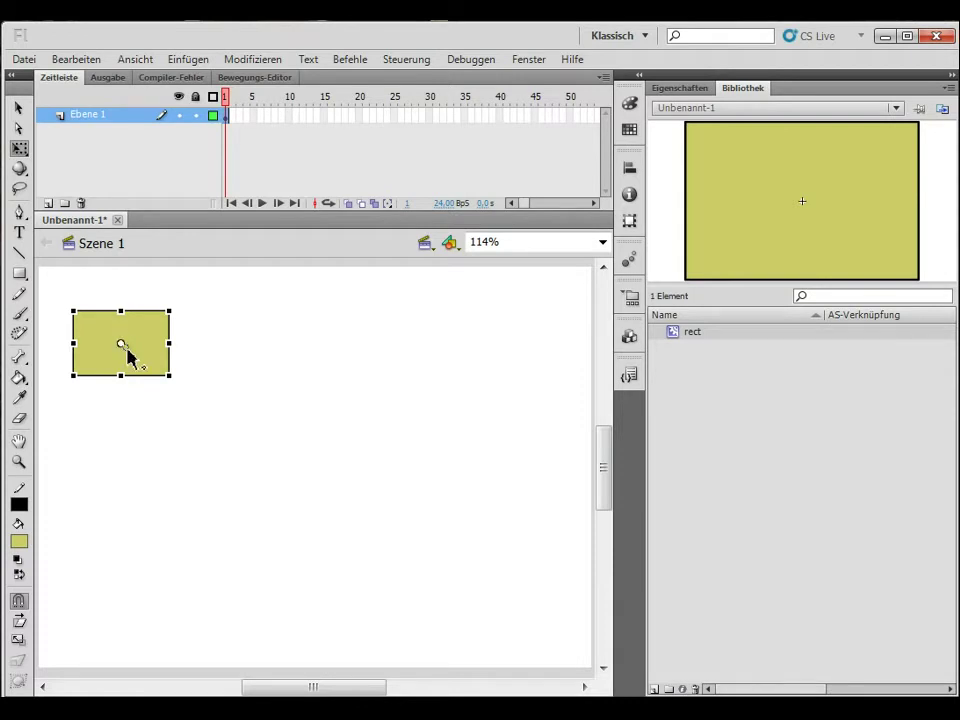
pyautogui.moveTo(120, 343); pyautogui.dragTo(73, 376)
pyautogui.moveTo(183, 303)
pyautogui.mouseDown()
pyautogui.moveTo(216, 377)
pyautogui.moveTo(41, 497)
pyautogui.moveTo(133, 306)
pyautogui.moveTo(168, 298)
pyautogui.moveTo(227, 334)
pyautogui.moveTo(192, 293)
pyautogui.mouseUp()
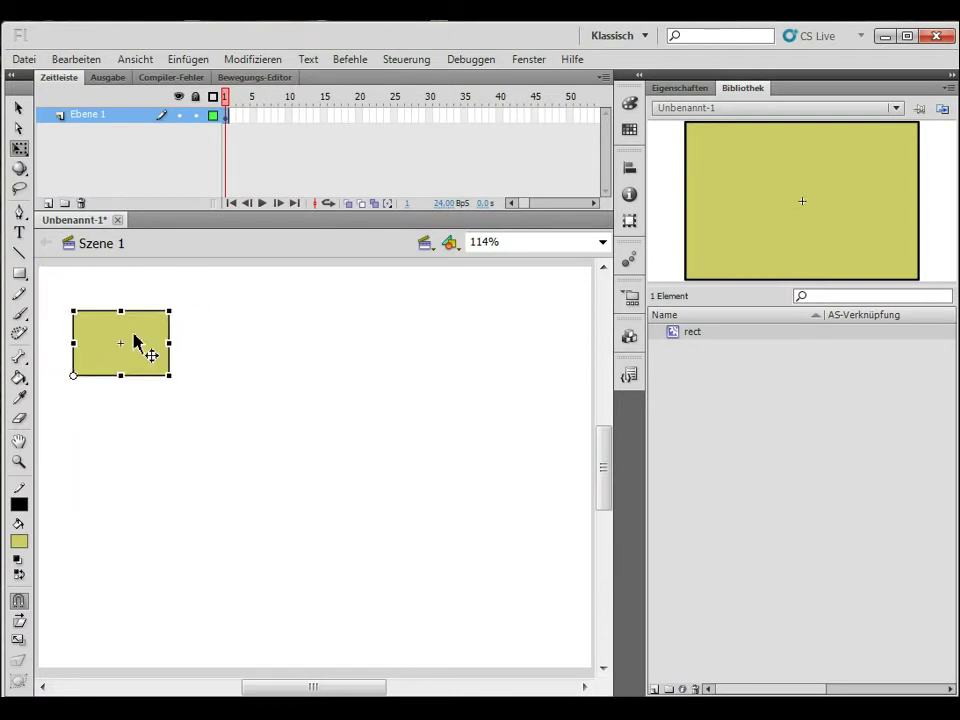
# - Try rotating the rectangle around a transformation point placed well below it, and reset the point to the centre
pyautogui.moveTo(74, 377); pyautogui.dragTo(121, 510)
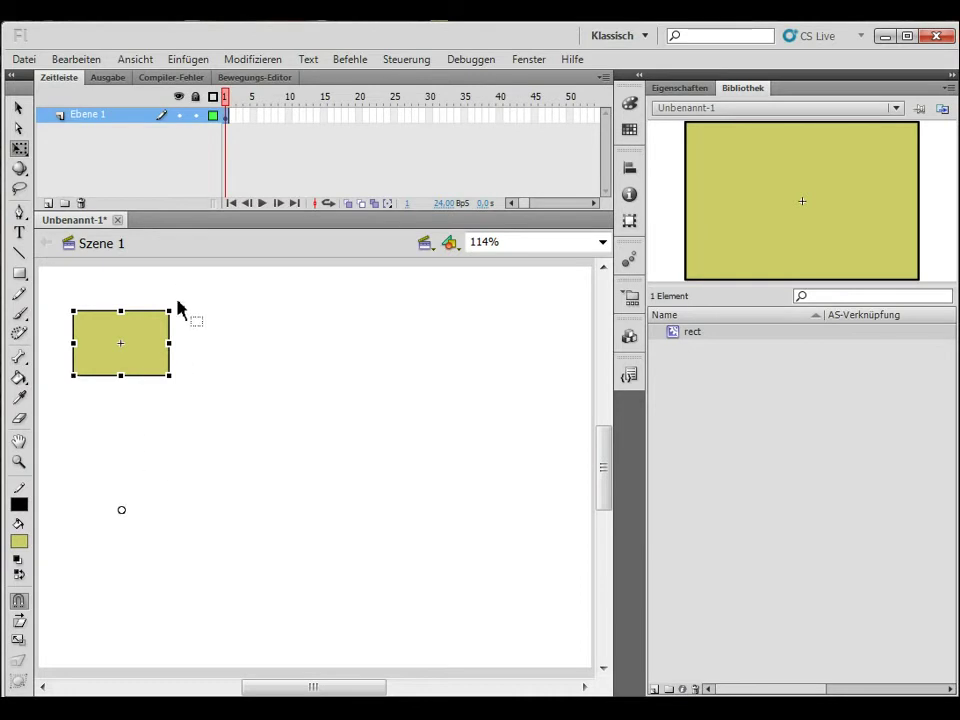
pyautogui.moveTo(176, 303)
pyautogui.mouseDown()
pyautogui.moveTo(426, 504)
pyautogui.moveTo(456, 658)
pyautogui.moveTo(214, 281)
pyautogui.moveTo(158, 276)
pyautogui.moveTo(182, 281)
pyautogui.mouseUp()
pyautogui.doubleClick(121, 343)
# - Enlarge the rectangle slightly, and stretch it wider to the right with its transformation point at the middle of the left edge
pyautogui.moveTo(172, 345); pyautogui.dragTo(170, 304)
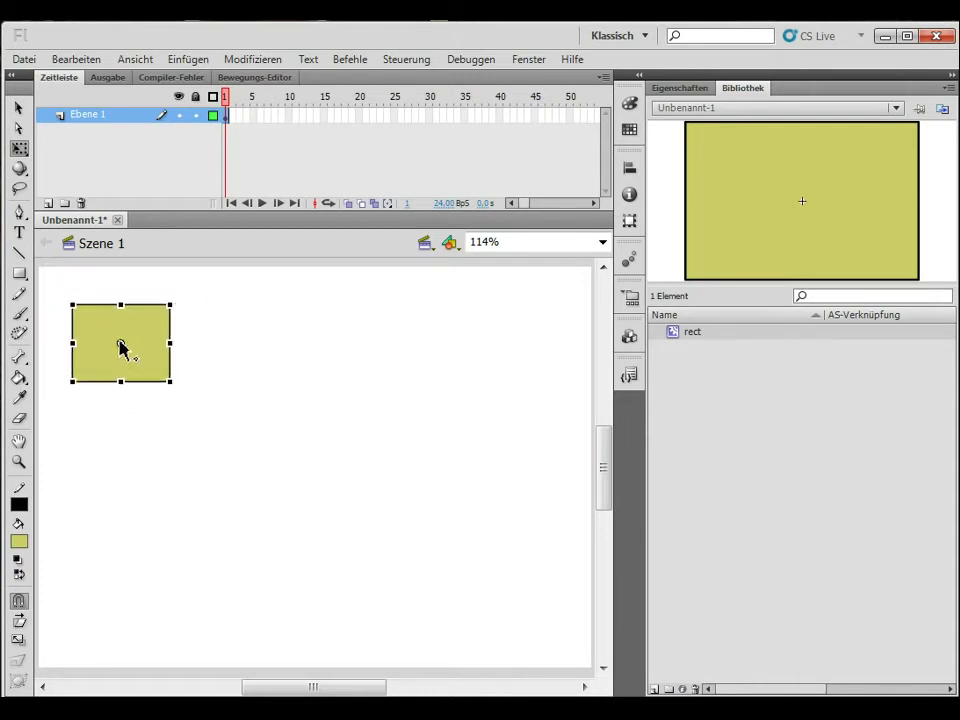
pyautogui.moveTo(121, 343); pyautogui.dragTo(71, 346)
pyautogui.moveTo(172, 343); pyautogui.dragTo(219, 333)
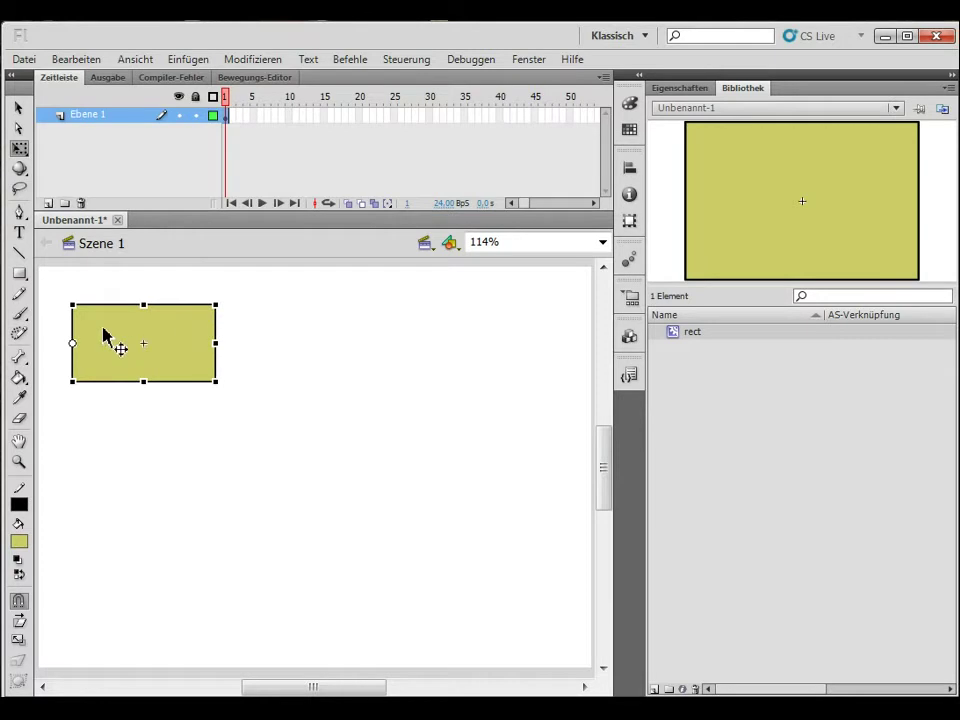
# - Make the rectangle taller, and widen it further to the right with its transformation point at the upper-left corner
pyautogui.moveTo(145, 309); pyautogui.dragTo(155, 285)
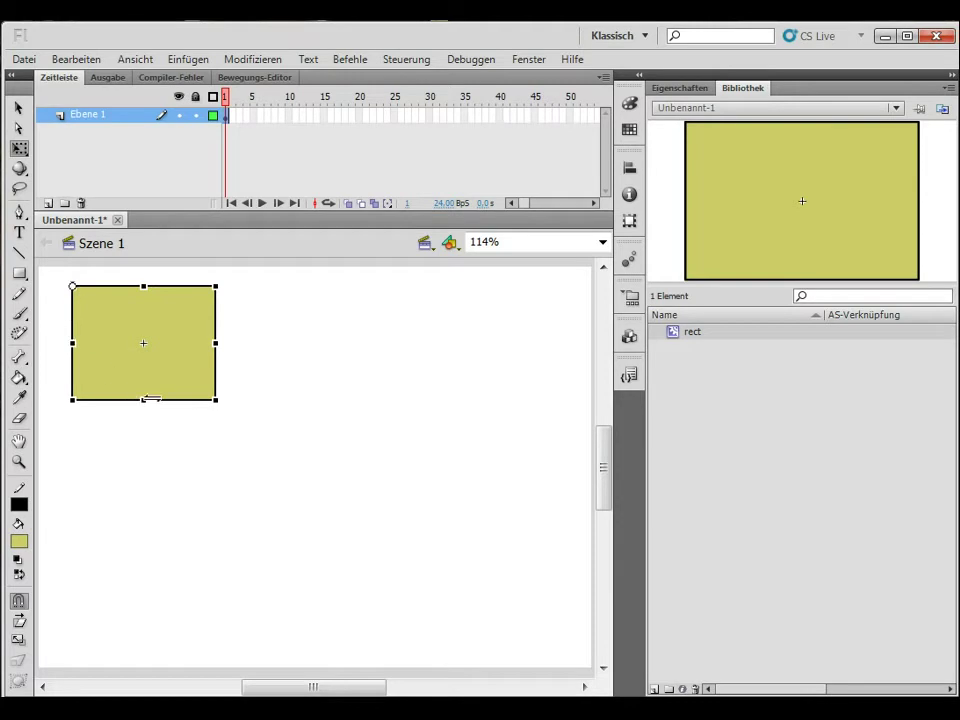
pyautogui.moveTo(150, 401)
pyautogui.mouseDown()
pyautogui.moveTo(146, 664)
pyautogui.moveTo(148, 402)
pyautogui.mouseUp()
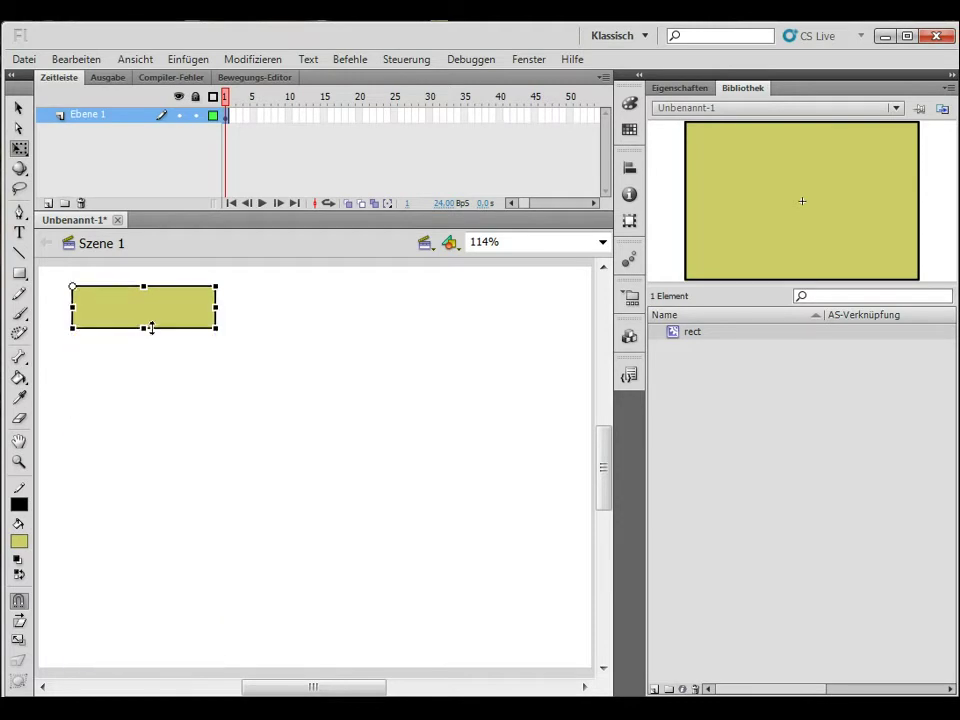
pyautogui.moveTo(215, 344); pyautogui.dragTo(244, 343)
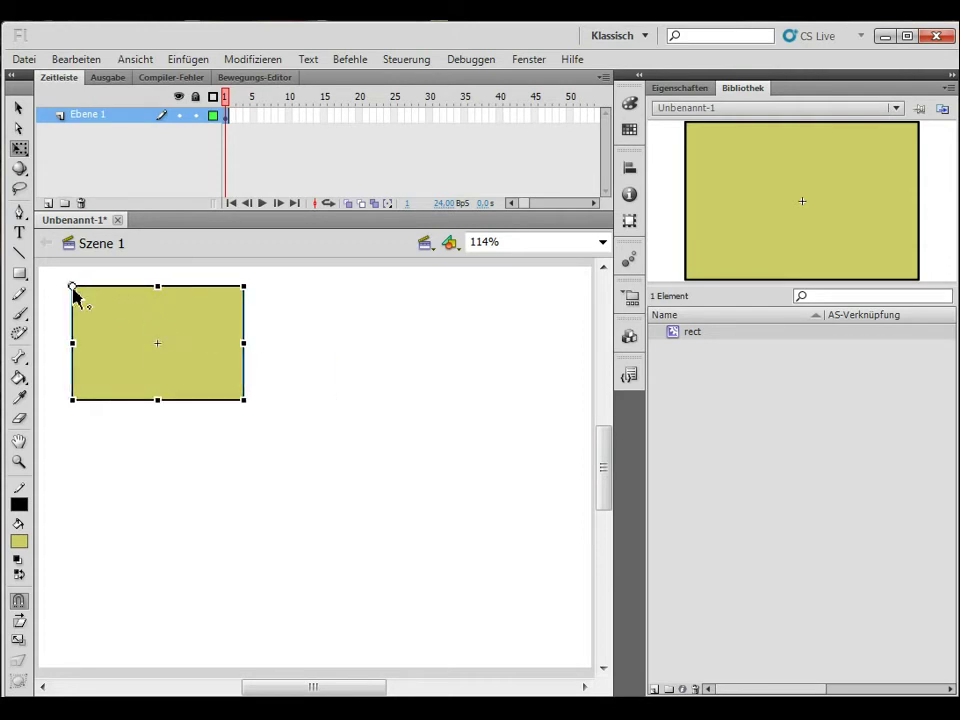
# - Return the transformation point to the rectangle's centre and scale the rectangle down to about half its size
pyautogui.moveTo(75, 289); pyautogui.dragTo(160, 344)
pyautogui.moveTo(245, 289); pyautogui.dragTo(200, 312)
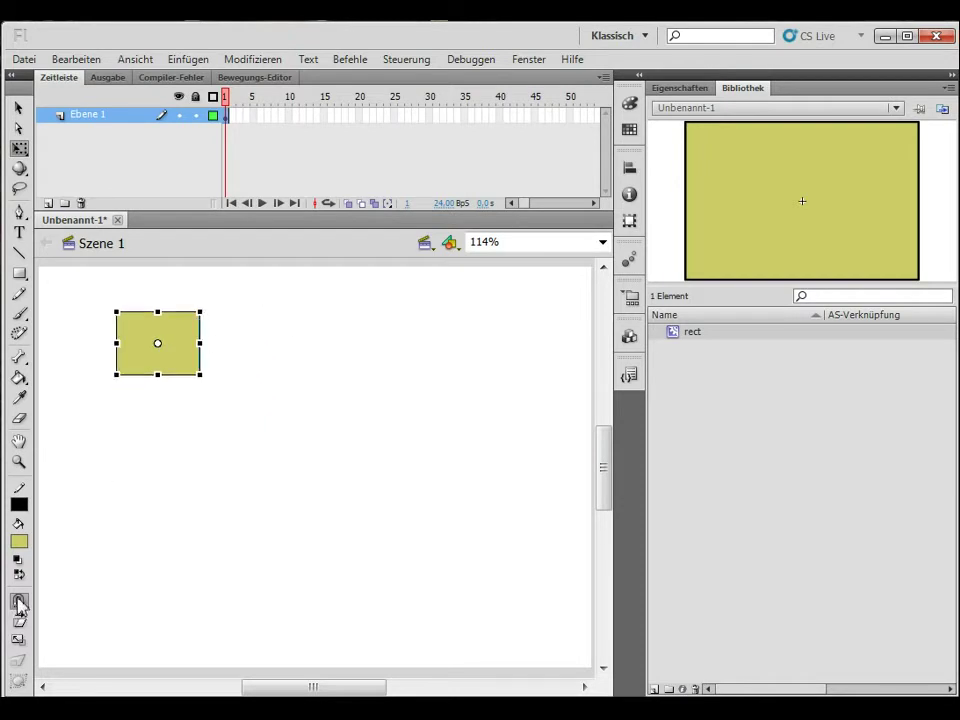
# - Widen the toolbox so that its tools are arranged in two columns
pyautogui.click(19, 600)
pyautogui.moveTo(36, 530); pyautogui.dragTo(64, 519)
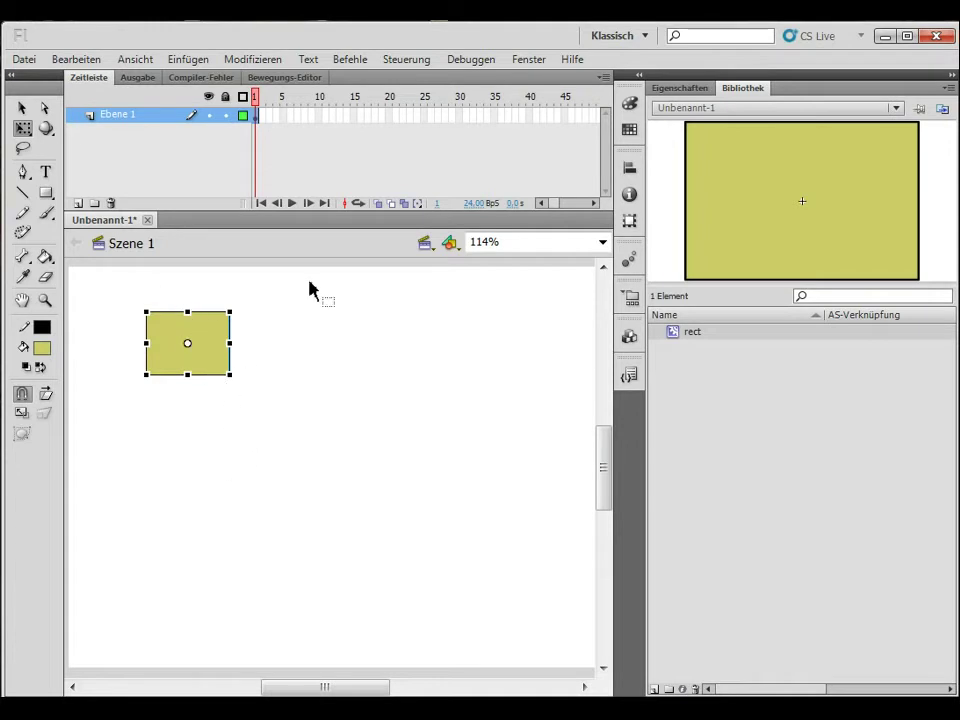
# - Move the rectangle with the Selection tool close to the stage's upper-left corner
pyautogui.click(22, 107)
pyautogui.moveTo(193, 358); pyautogui.dragTo(142, 328)
pyautogui.moveTo(321, 686); pyautogui.dragTo(291, 662)
pyautogui.moveTo(285, 322); pyautogui.dragTo(282, 322)
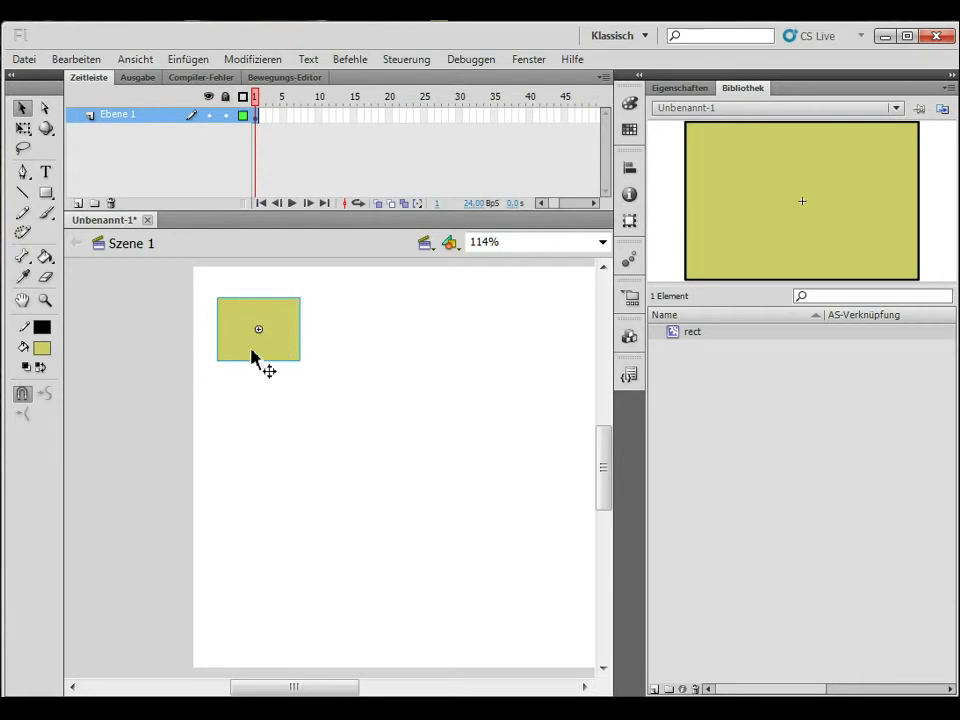
# - Insert a keyframe at frame 35 of layer Ebene 1 and move the playhead to it
pyautogui.click(480, 116)
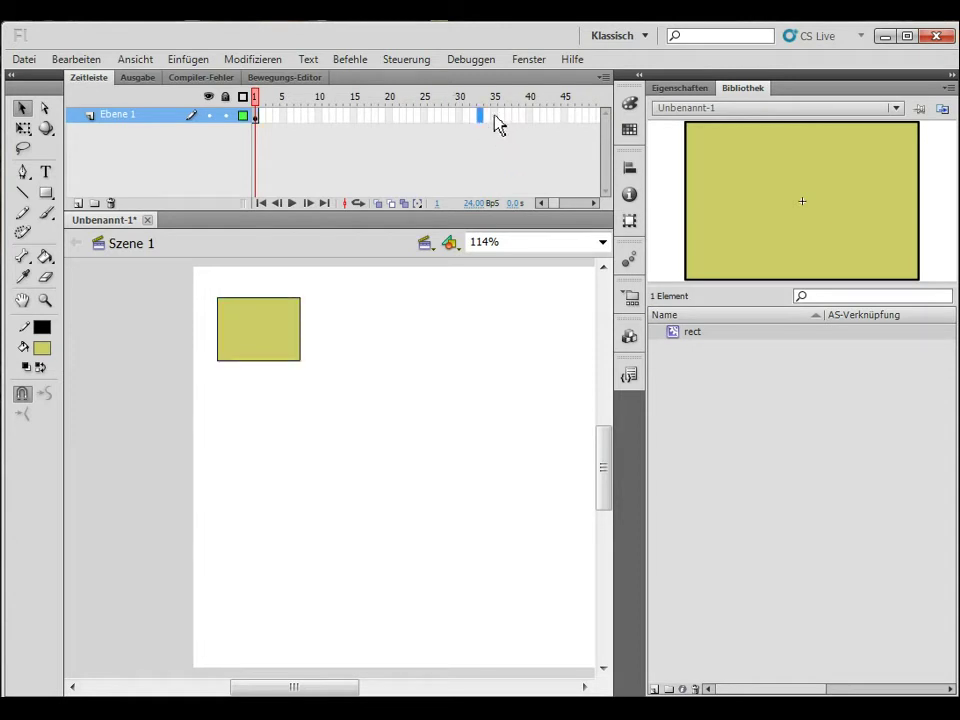
pyautogui.press('F6')
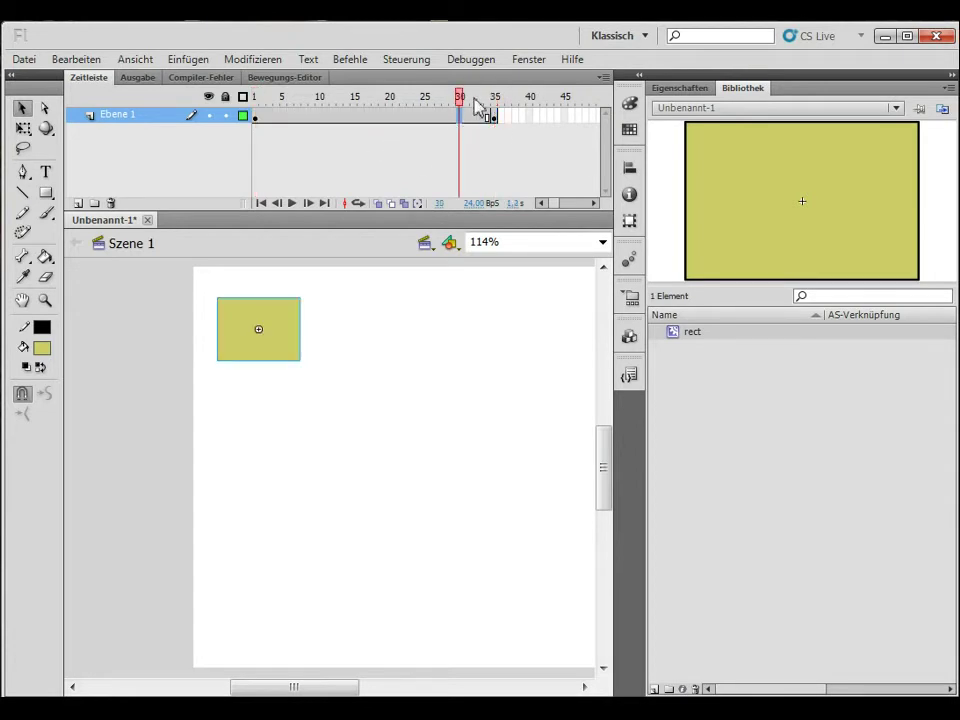
pyautogui.moveTo(493, 96)
pyautogui.mouseDown()
pyautogui.moveTo(242, 110)
pyautogui.moveTo(500, 112)
pyautogui.mouseUp()
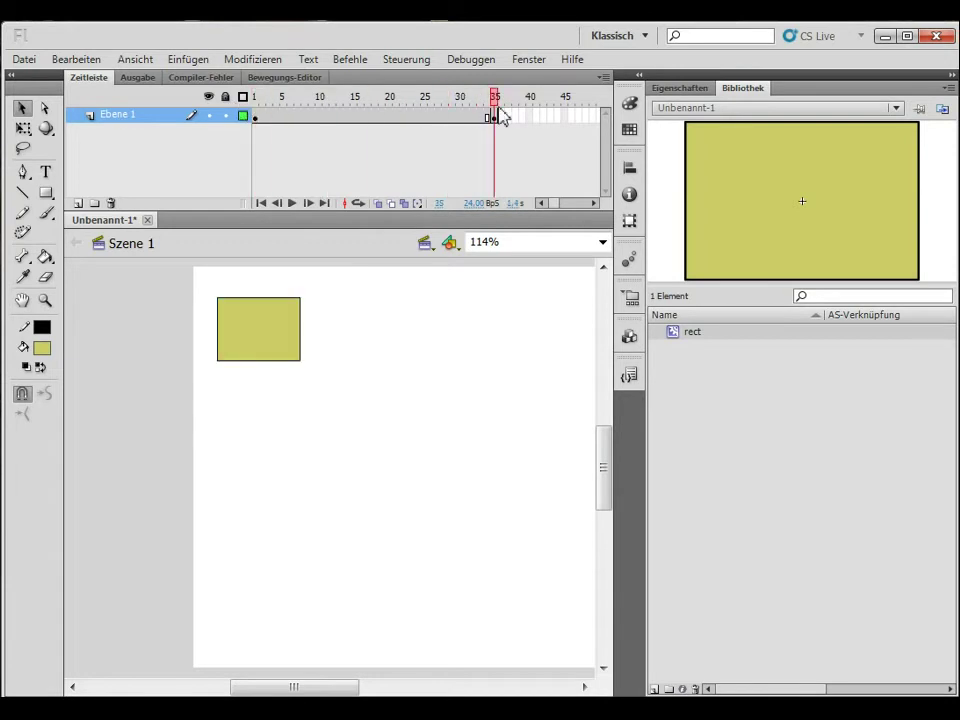
# - Give the rectangle different positions in the keyframes at frames 1 and 35, play the timeline and return to frame 1
pyautogui.click(494, 118)
pyautogui.moveTo(281, 322)
pyautogui.mouseDown()
pyautogui.moveTo(480, 321)
pyautogui.moveTo(265, 318)
pyautogui.moveTo(304, 328)
pyautogui.moveTo(284, 336)
pyautogui.mouseUp()
pyautogui.click(256, 119)
pyautogui.click(356, 114)
pyautogui.click(256, 115)
pyautogui.press('Return')
pyautogui.click(257, 117)
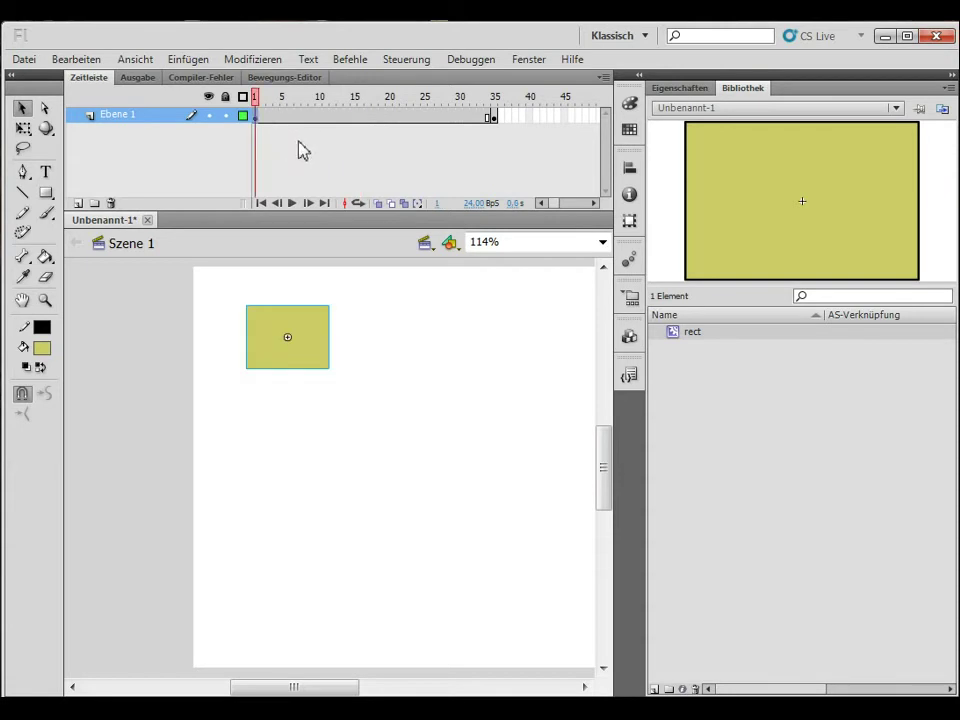
# - Create a classic tween between the keyframes at frames 1 and 35 of layer Ebene 1
pyautogui.moveTo(258, 103)
pyautogui.mouseDown()
pyautogui.moveTo(494, 98)
pyautogui.moveTo(258, 101)
pyautogui.mouseUp()
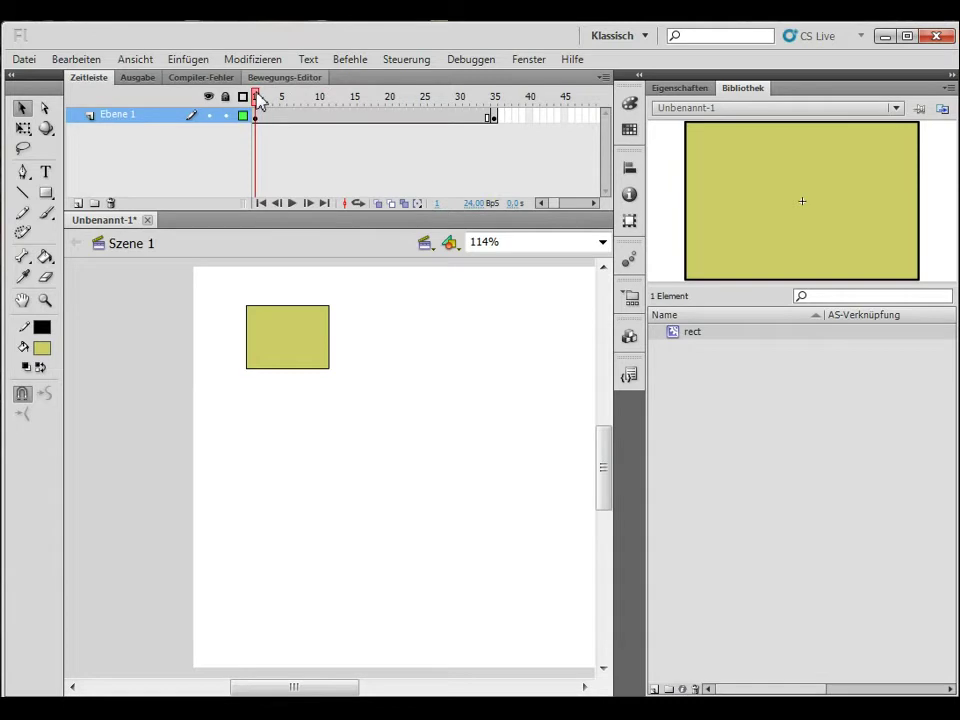
pyautogui.click(376, 116)
pyautogui.rightClick(338, 122)
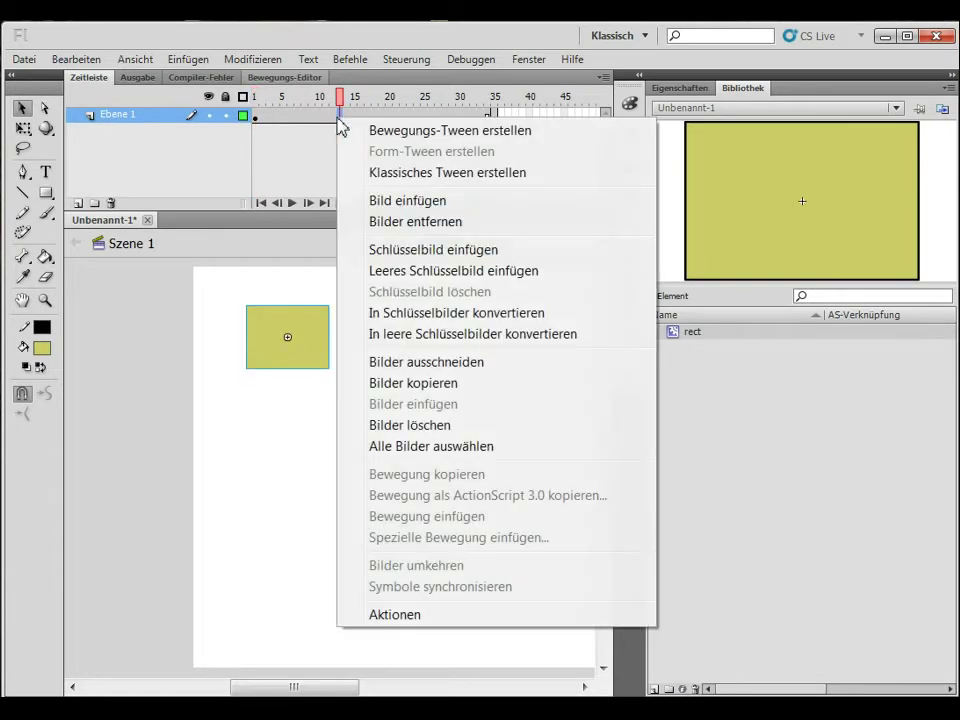
pyautogui.click(393, 174)
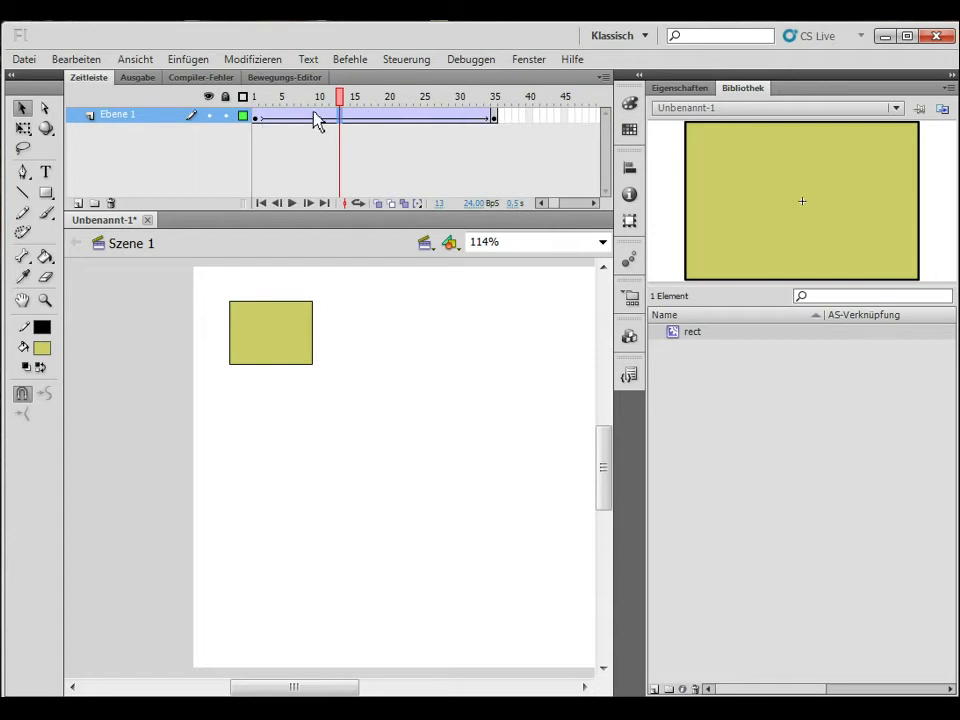
# - Place a second rect instance in frame 1 of the tweened layer and check the tween at frame 18
pyautogui.moveTo(341, 100); pyautogui.dragTo(233, 97)
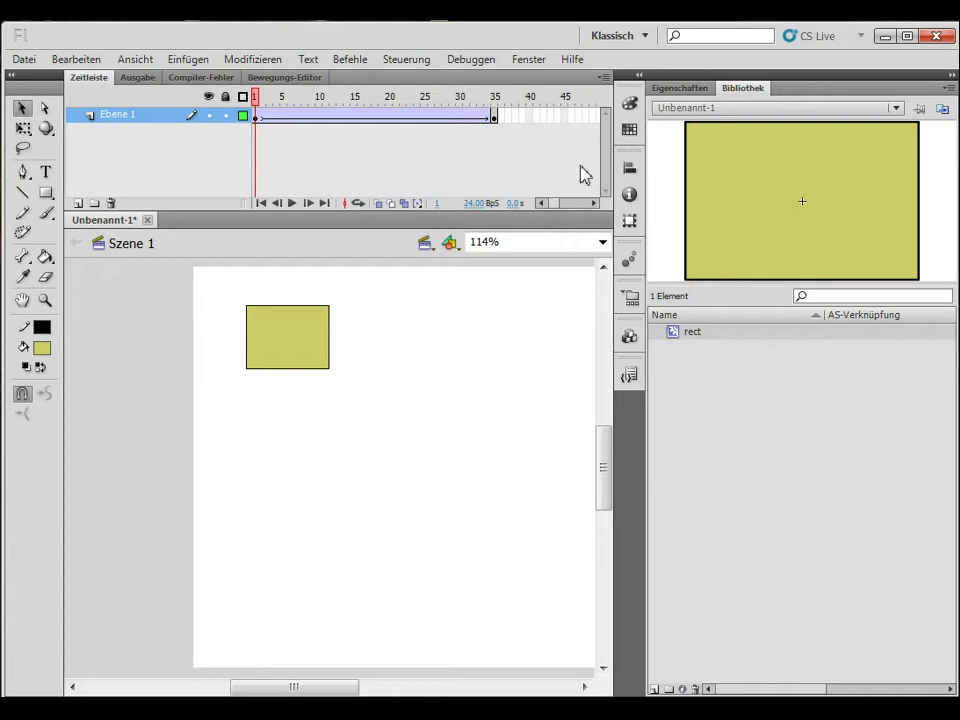
pyautogui.moveTo(862, 191); pyautogui.dragTo(467, 405)
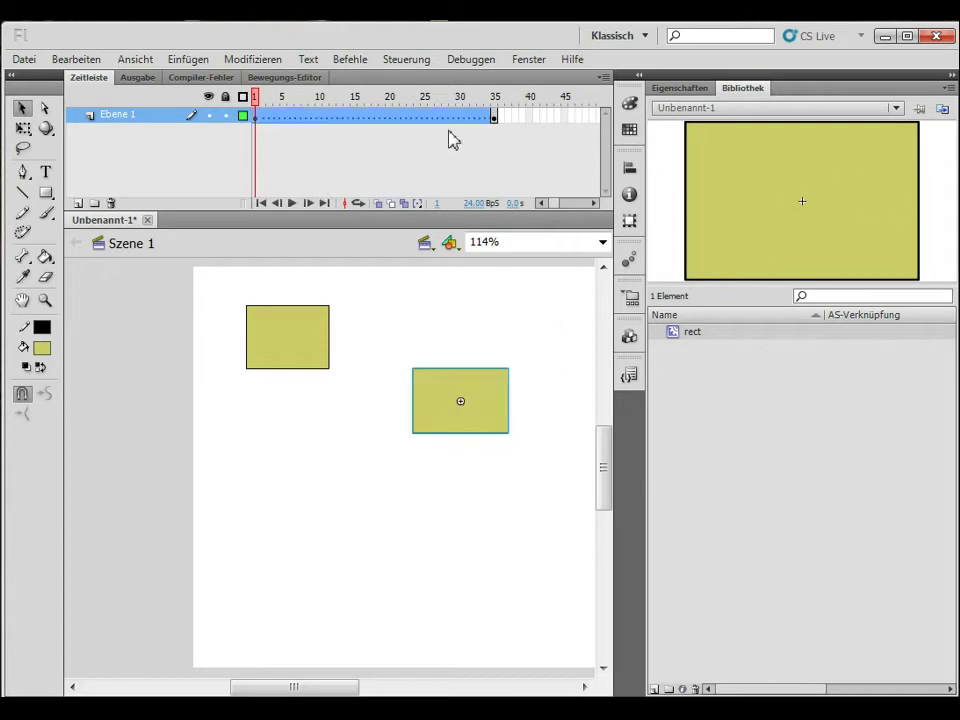
pyautogui.click(385, 117)
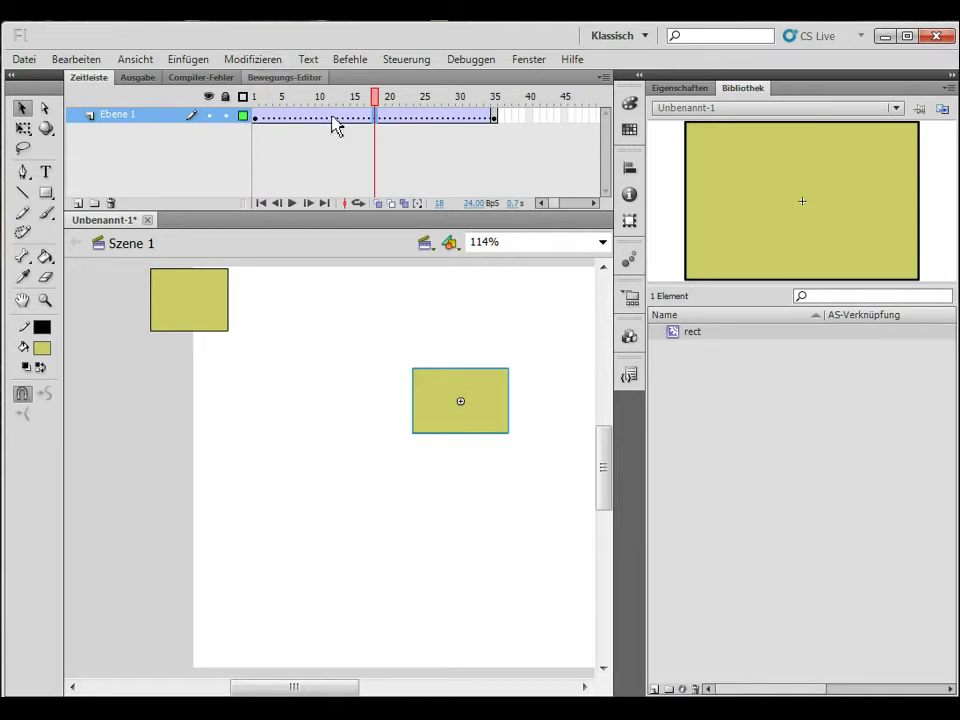
# - Delete the second rect instance from the keyframe at frame 1 of layer Ebene 1
pyautogui.moveTo(370, 124); pyautogui.dragTo(478, 407)
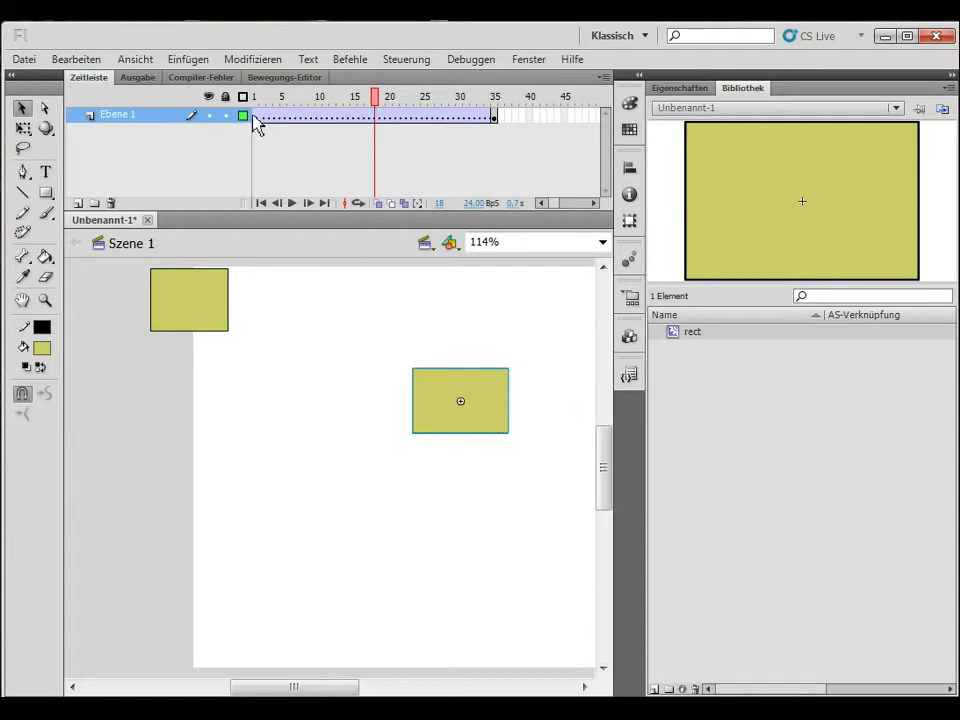
pyautogui.click(254, 117)
pyautogui.click(500, 415)
pyautogui.press('Delete')
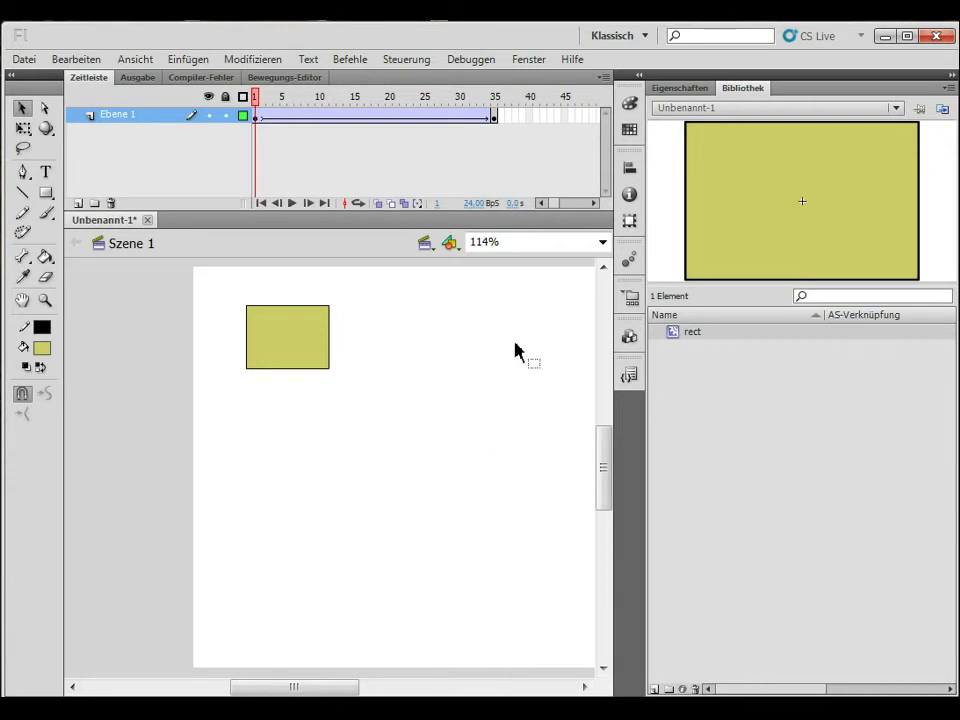
# - Move the rectangle in frame 1 close to the stage's upper-left corner and compare its position at frames 35 and 26
pyautogui.moveTo(317, 347); pyautogui.dragTo(272, 336)
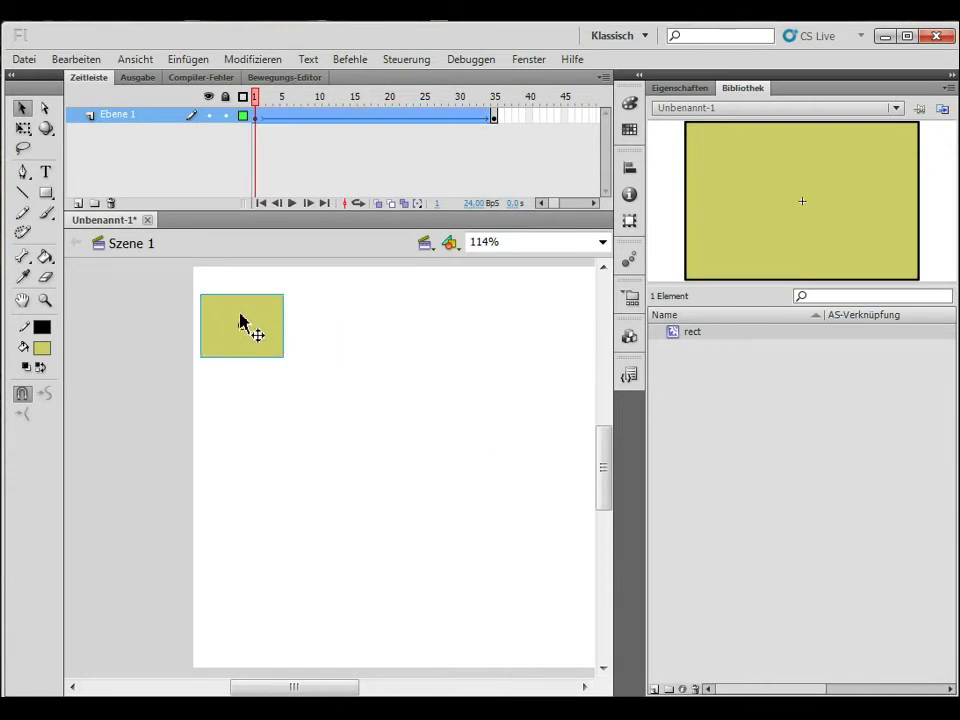
pyautogui.click(496, 117)
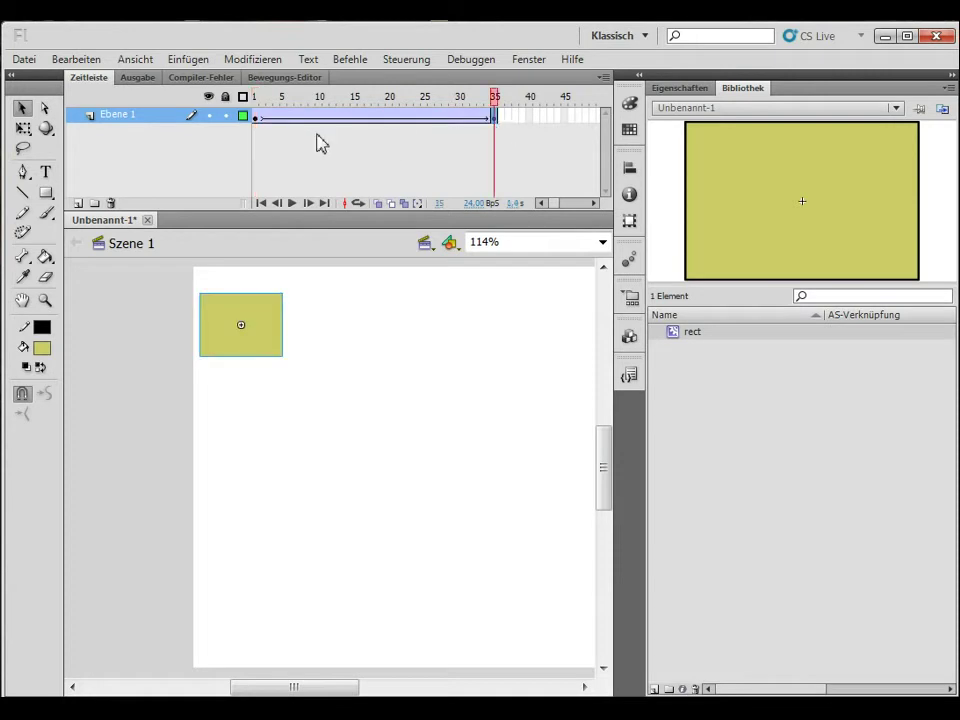
pyautogui.click(258, 116)
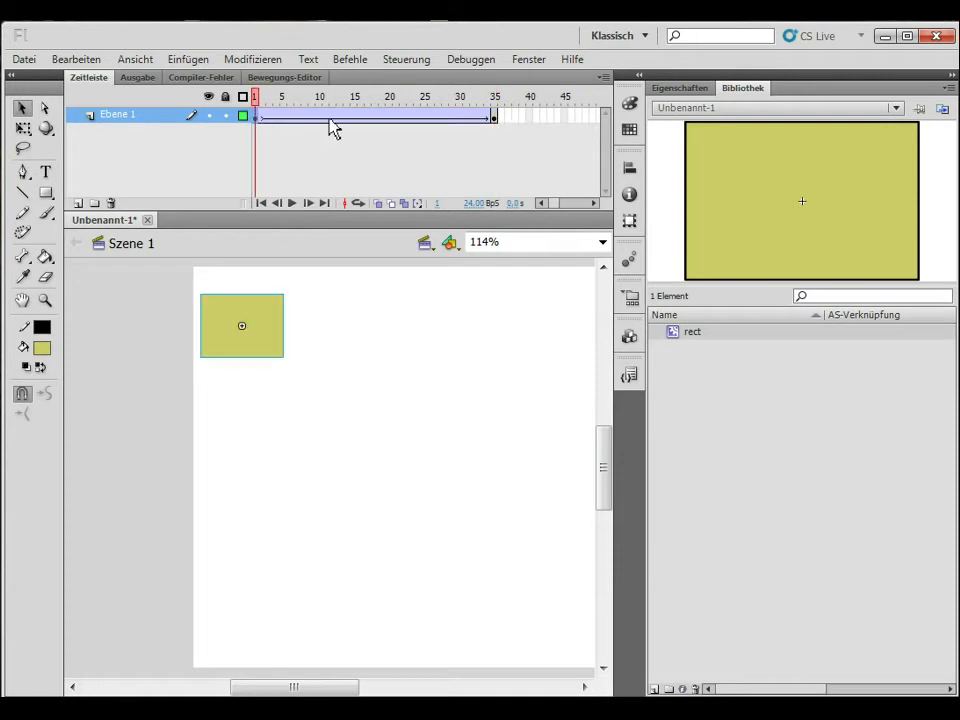
pyautogui.click(494, 117)
pyautogui.click(430, 117)
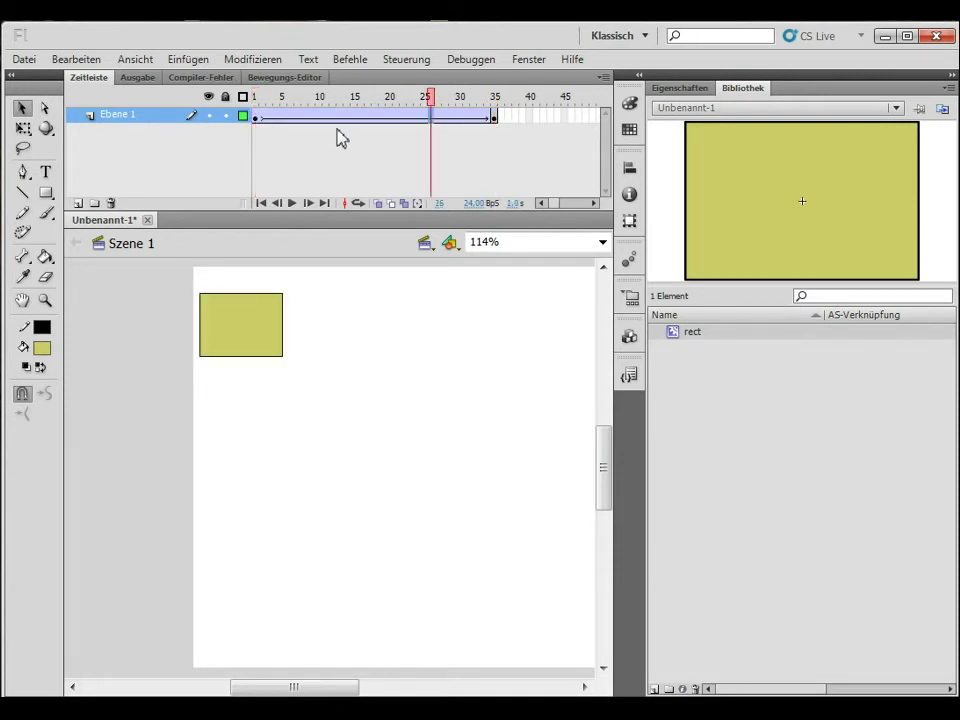
# - Shift the rectangle slightly within the tween at frame 9 and examine its position values
pyautogui.rightClick(313, 118)
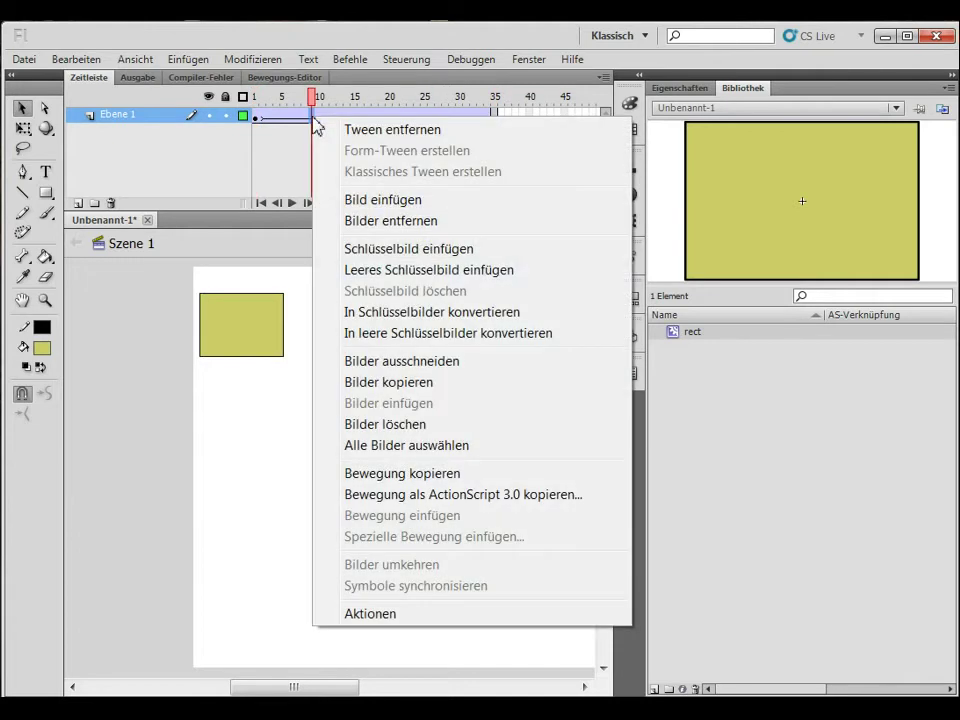
pyautogui.click(235, 341)
pyautogui.moveTo(215, 325)
pyautogui.mouseDown()
pyautogui.moveTo(321, 336)
pyautogui.moveTo(305, 320)
pyautogui.moveTo(225, 309)
pyautogui.moveTo(230, 326)
pyautogui.mouseUp()
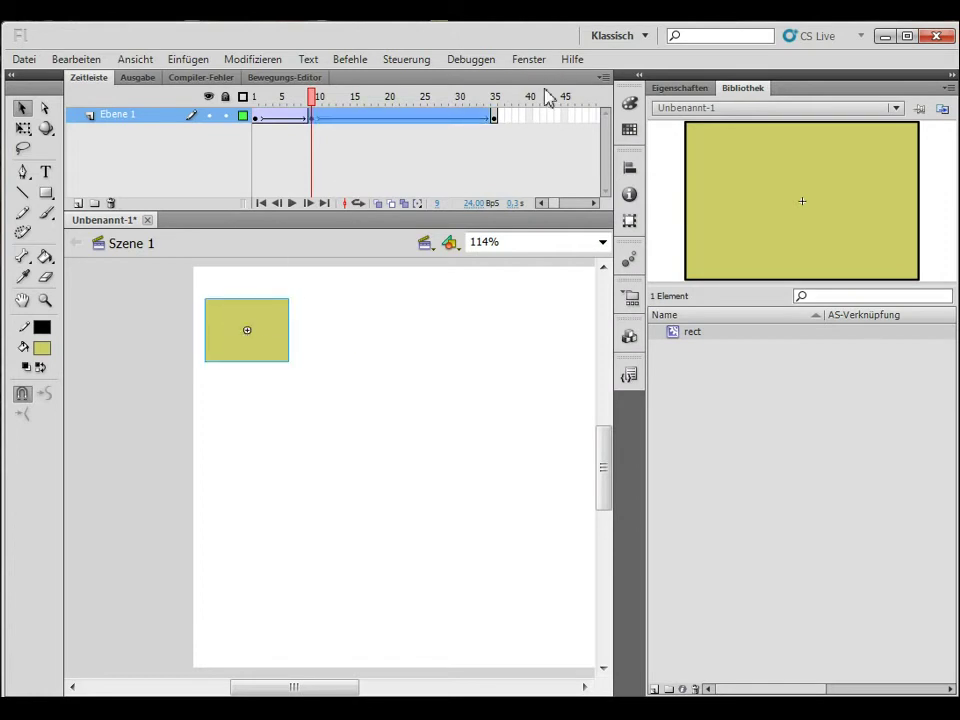
pyautogui.click(684, 90)
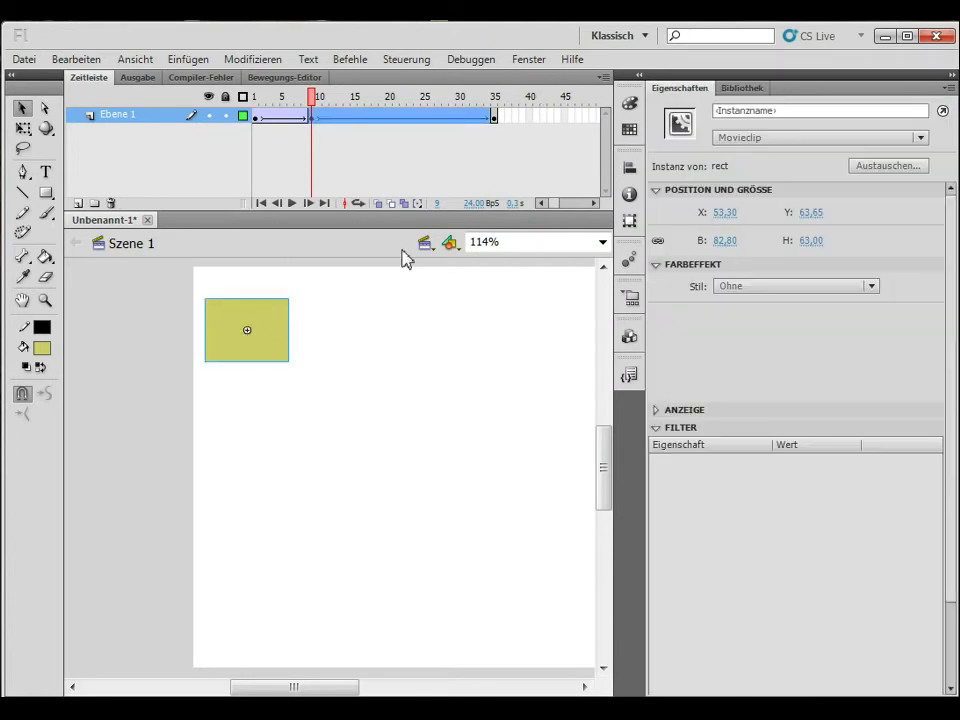
pyautogui.moveTo(323, 688); pyautogui.dragTo(350, 690)
pyautogui.moveTo(150, 324)
pyautogui.mouseDown()
pyautogui.moveTo(550, 322)
pyautogui.moveTo(126, 309)
pyautogui.moveTo(559, 313)
pyautogui.moveTo(181, 312)
pyautogui.moveTo(139, 321)
pyautogui.mouseUp()
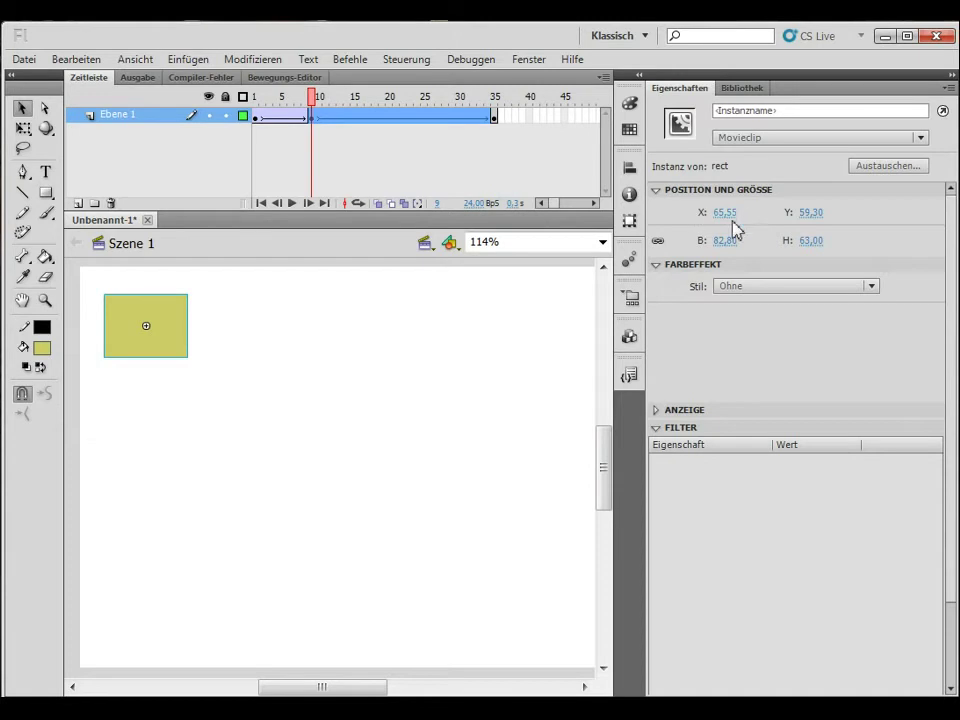
pyautogui.moveTo(135, 327); pyautogui.dragTo(172, 343)
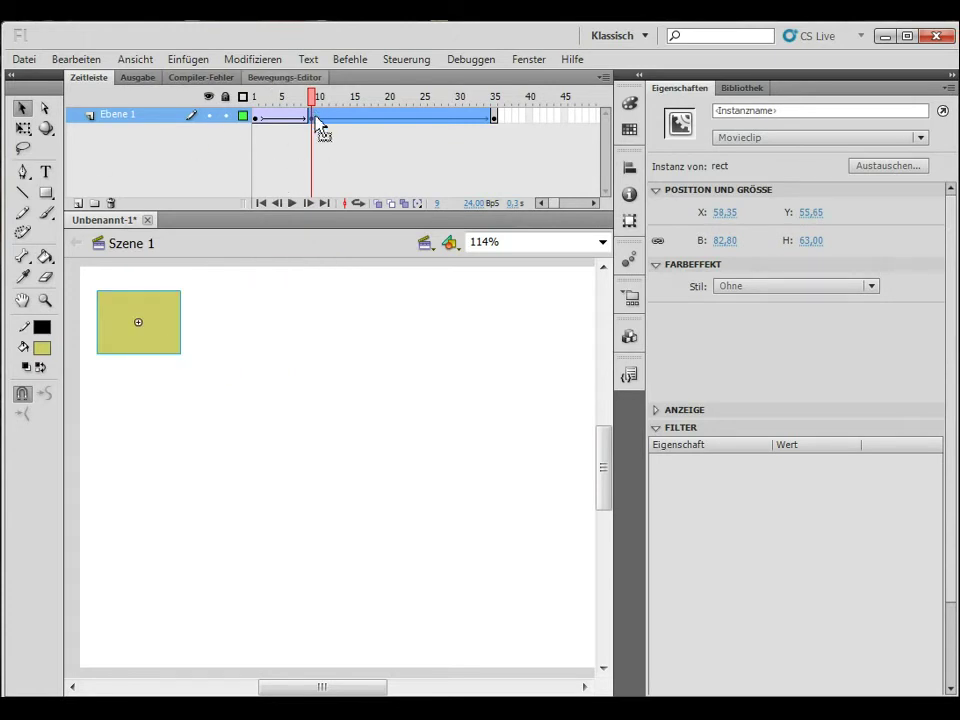
# - Clear the keyframe at frame 9 from the tween on layer Ebene 1
pyautogui.moveTo(312, 129); pyautogui.dragTo(318, 120)
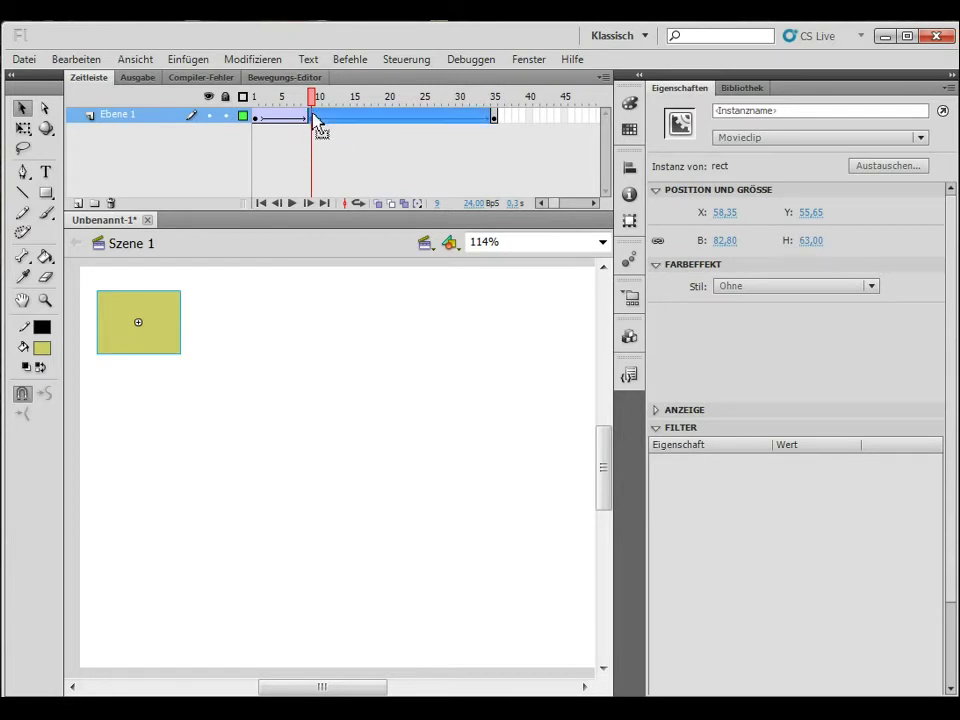
pyautogui.click(315, 120)
pyautogui.rightClick(315, 120)
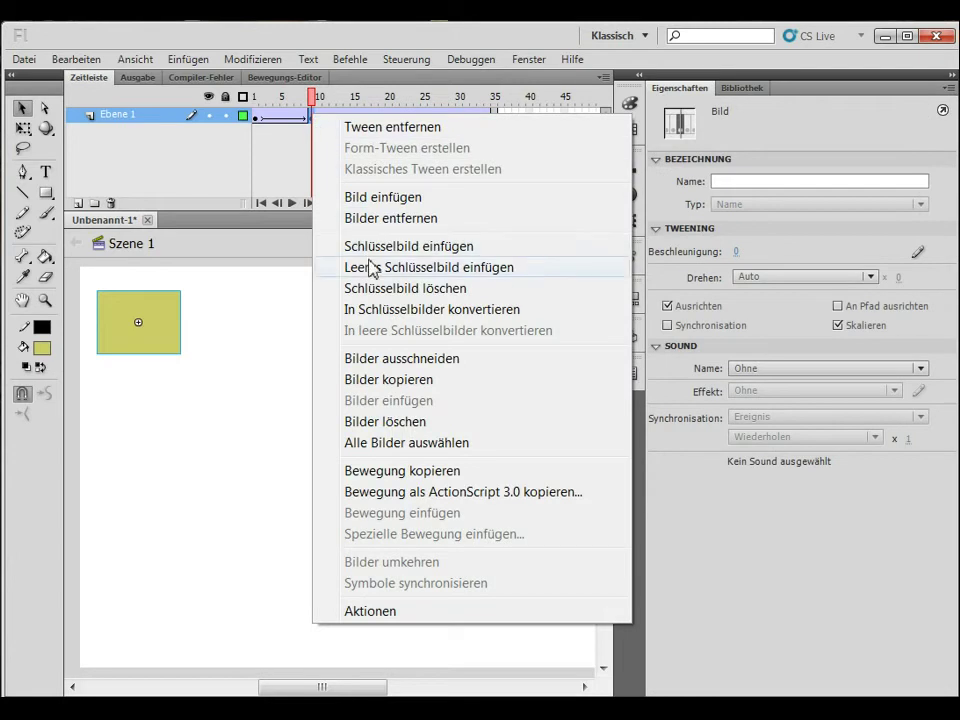
pyautogui.click(369, 290)
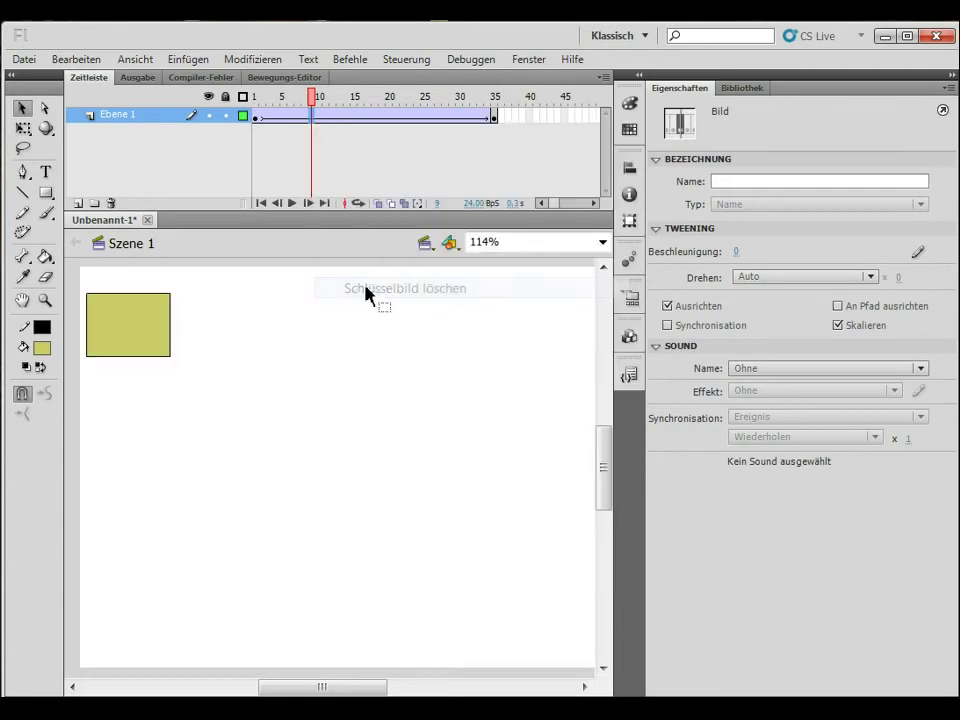
# - Move the rectangle in the frame 35 keyframe to the stage's lower-right corner, at about X 447, Y 348
pyautogui.click(256, 97)
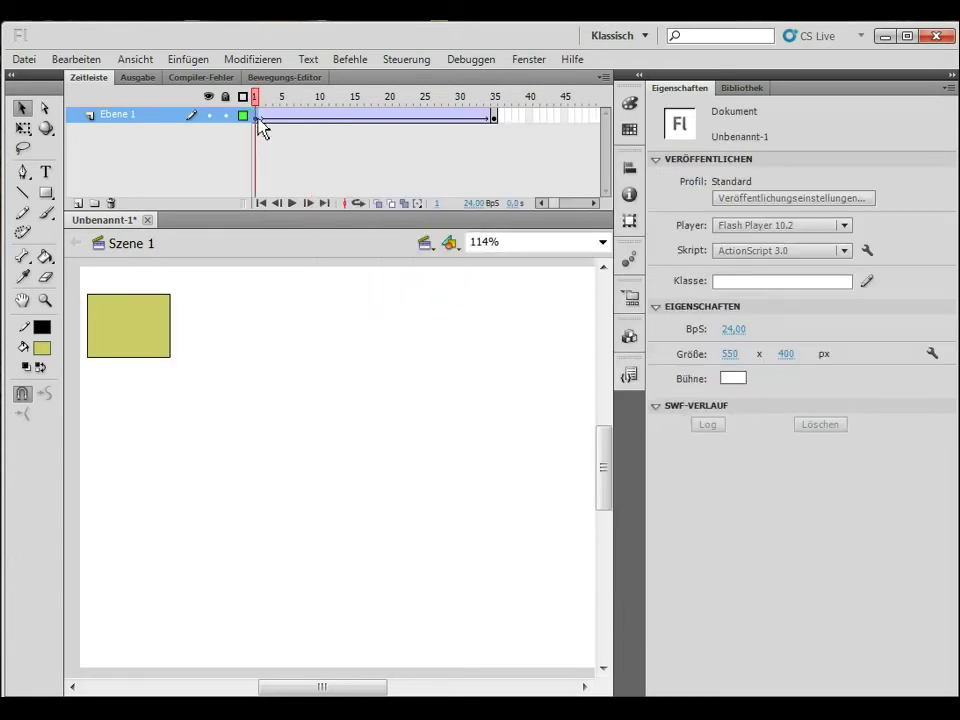
pyautogui.click(258, 116)
pyautogui.moveTo(117, 356); pyautogui.dragTo(527, 617)
pyautogui.click(494, 118)
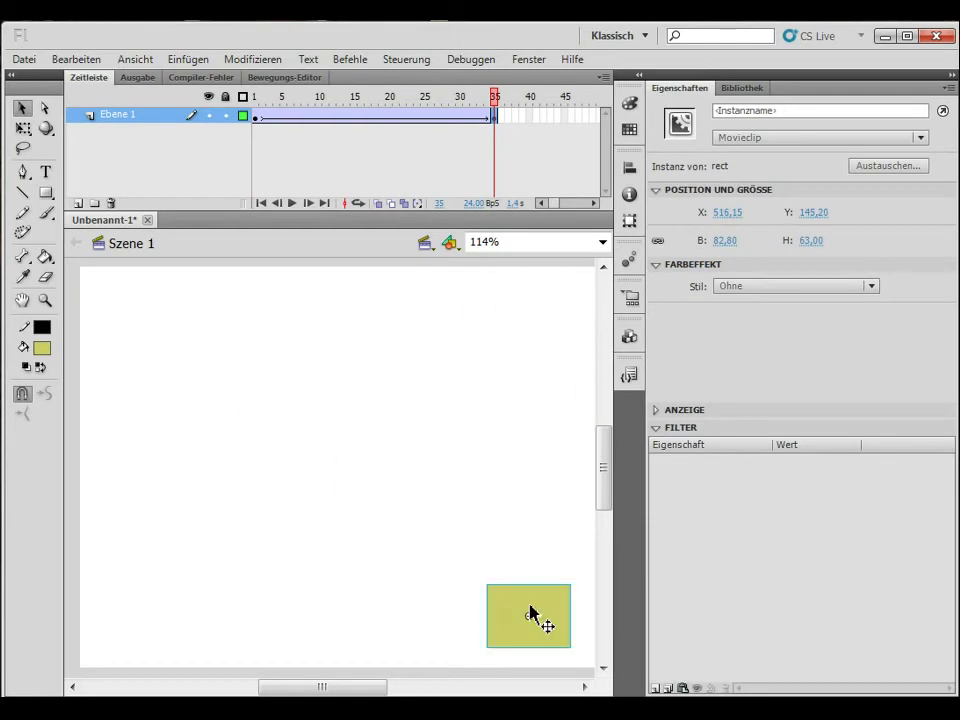
pyautogui.keyDown('ctrl'); pyautogui.keyDown('alt'); pyautogui.click(418, 497); pyautogui.keyUp('alt'); pyautogui.keyUp('ctrl')
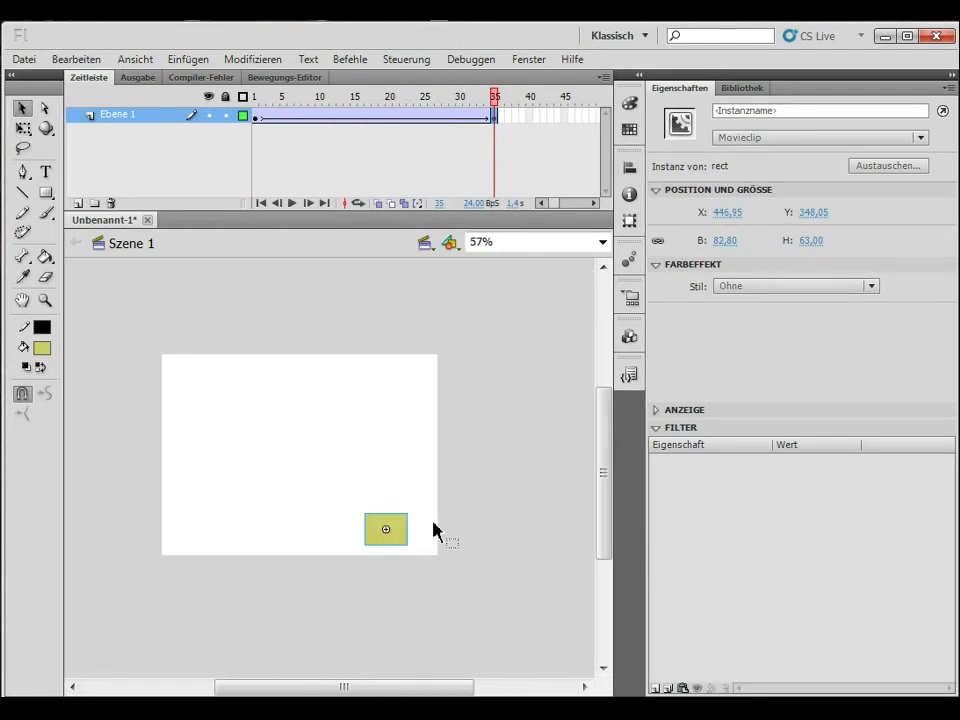
# - Enlarge the rectangle in frame 35 to about 181 by 138 px with Free Transform
pyautogui.press('q')
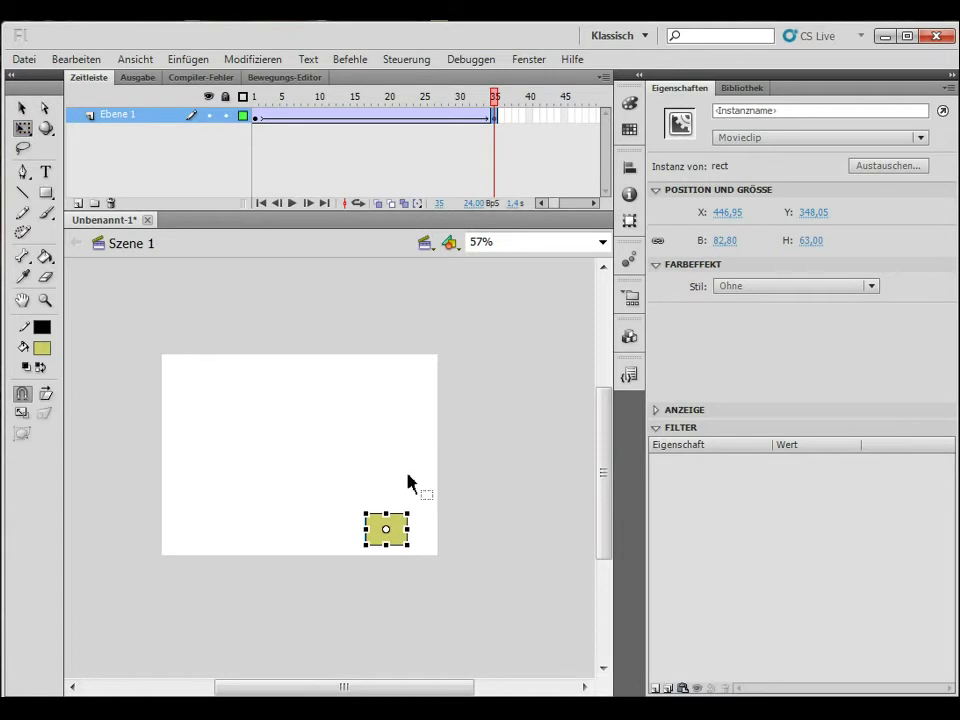
pyautogui.moveTo(367, 515); pyautogui.dragTo(340, 492)
pyautogui.moveTo(405, 518); pyautogui.dragTo(410, 491)
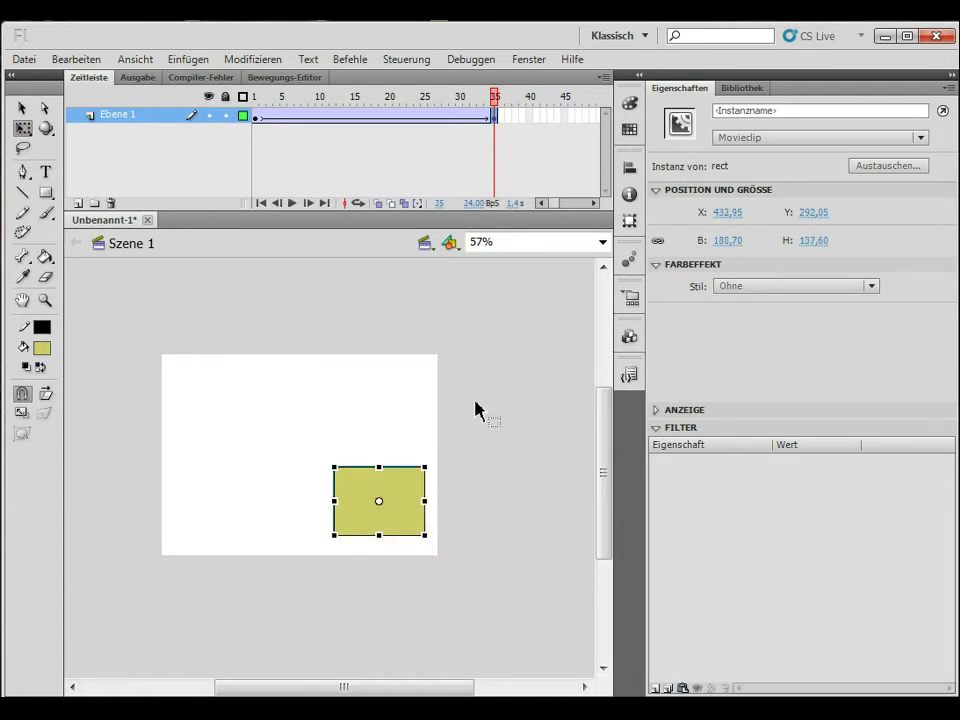
# - Apply the Farbton color style at 100 % with green (red 0, green 204, blue 102) to the rectangle in frame 35
pyautogui.click(765, 288)
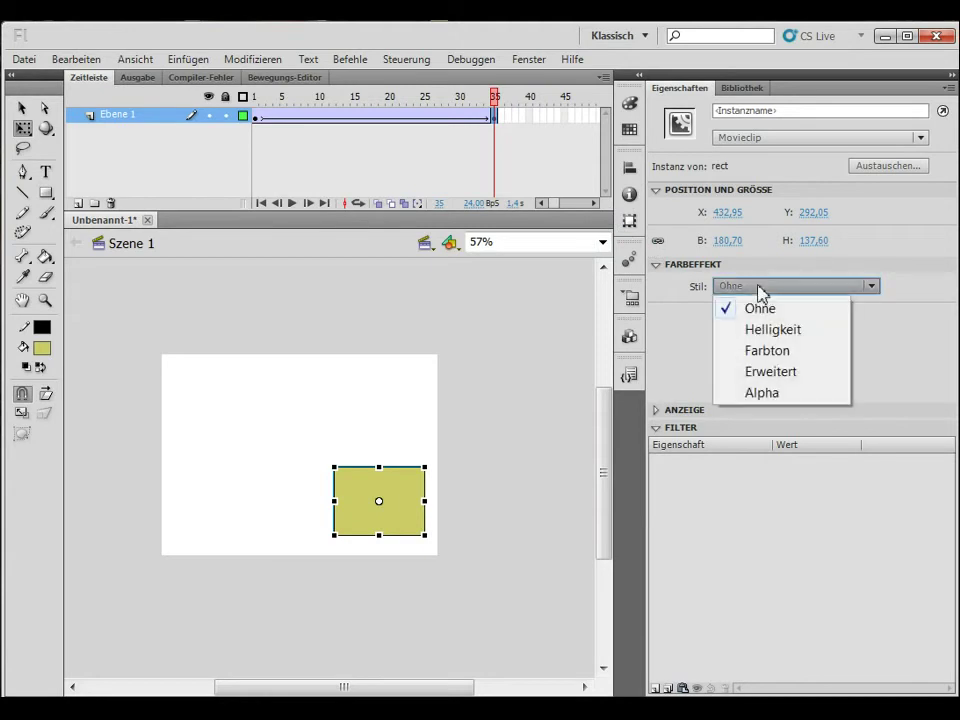
pyautogui.click(754, 352)
pyautogui.moveTo(797, 317); pyautogui.dragTo(926, 315)
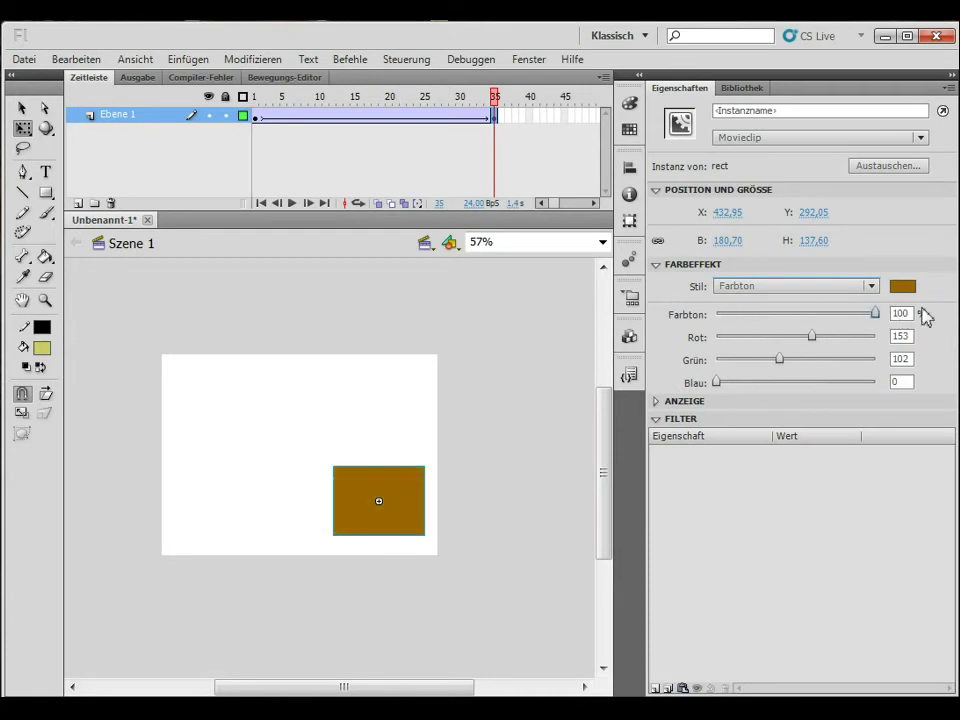
pyautogui.click(908, 287)
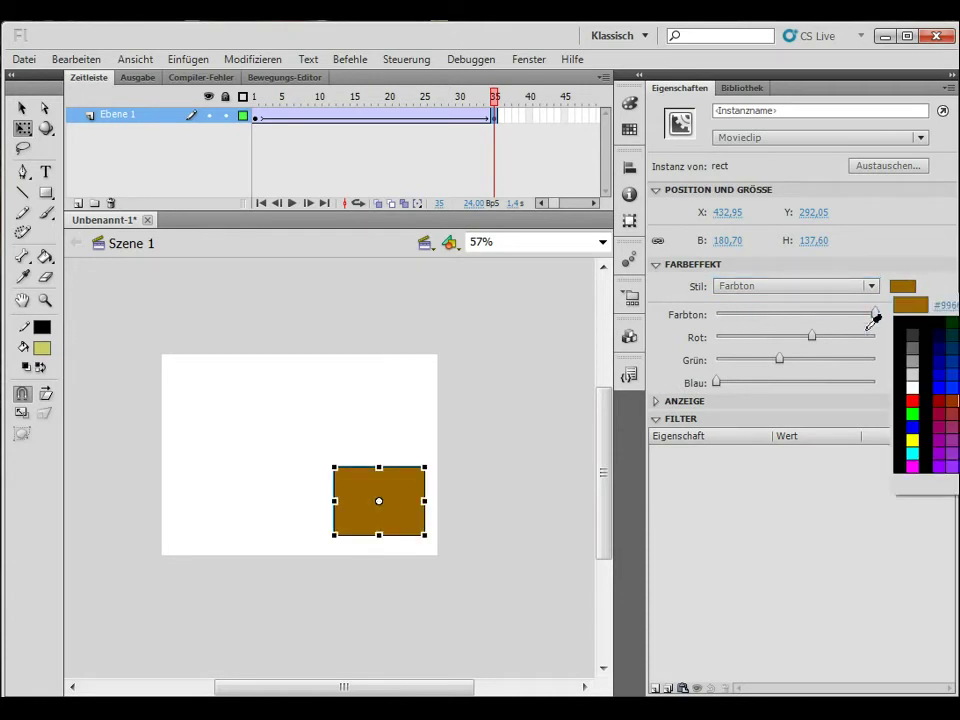
pyautogui.click(955, 400)
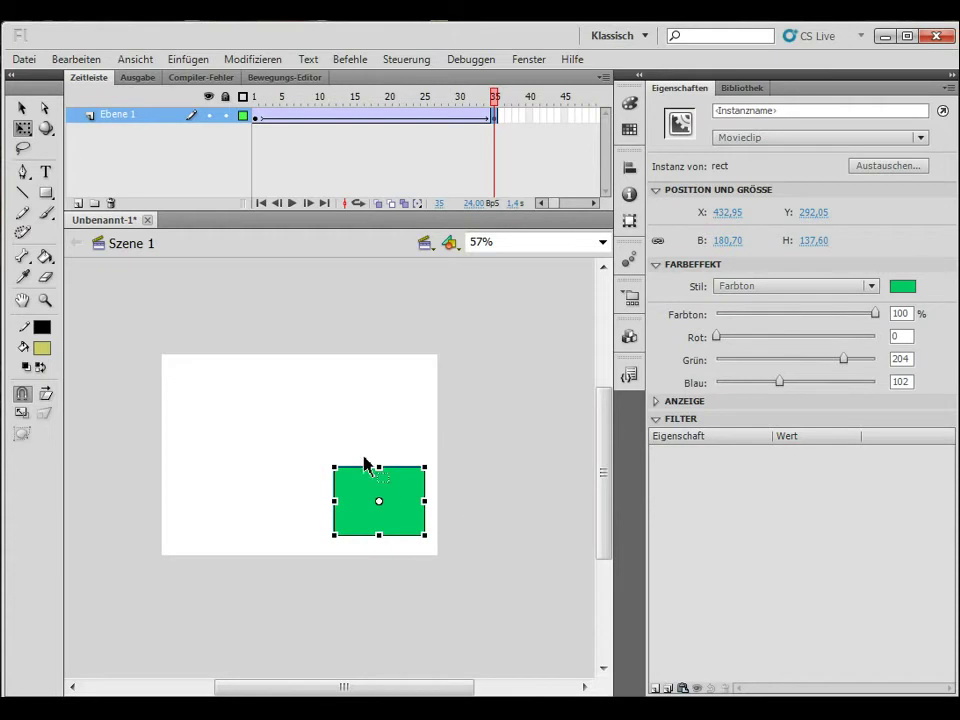
# - Scrub the timeline between frames 1 and 35 to preview the position, size and color tween
pyautogui.click(408, 316)
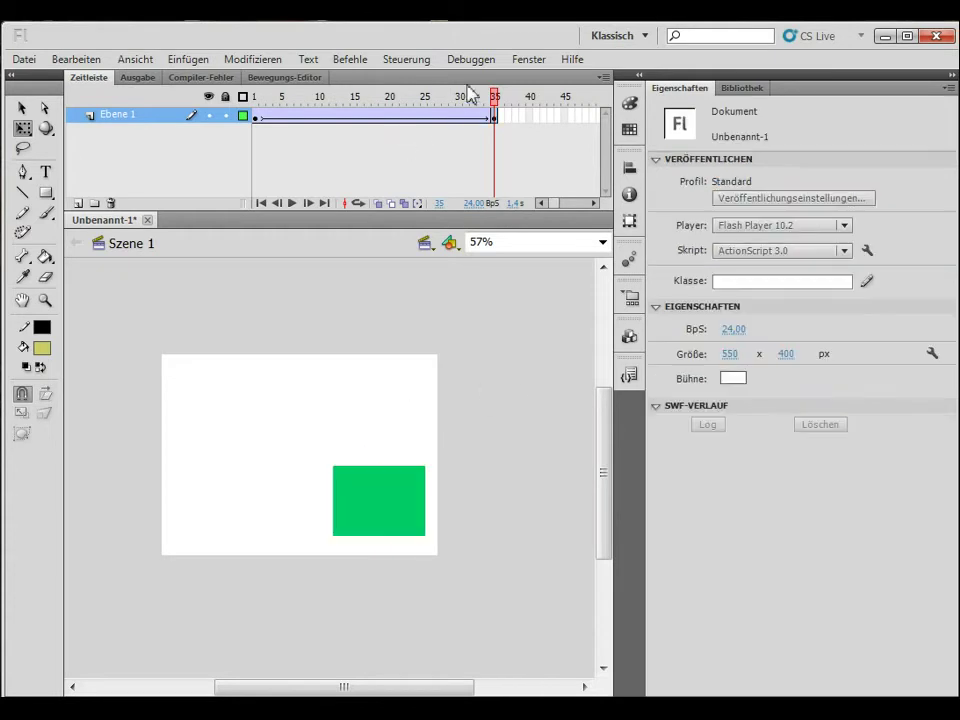
pyautogui.moveTo(498, 103); pyautogui.dragTo(172, 103)
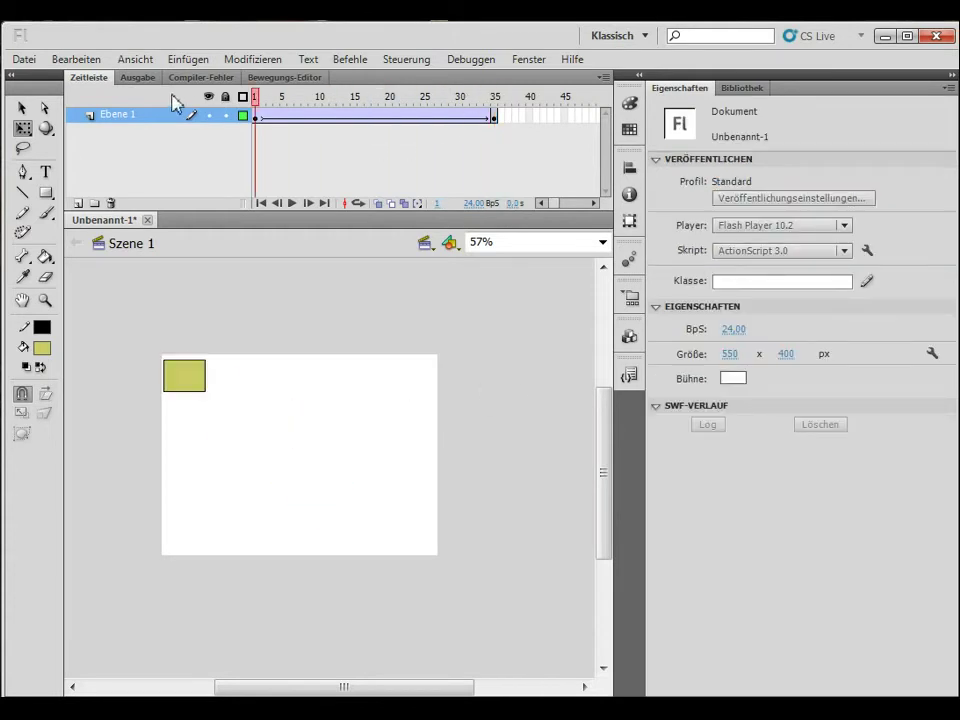
pyautogui.moveTo(248, 104); pyautogui.dragTo(128, 125)
pyautogui.moveTo(188, 128); pyautogui.dragTo(577, 146)
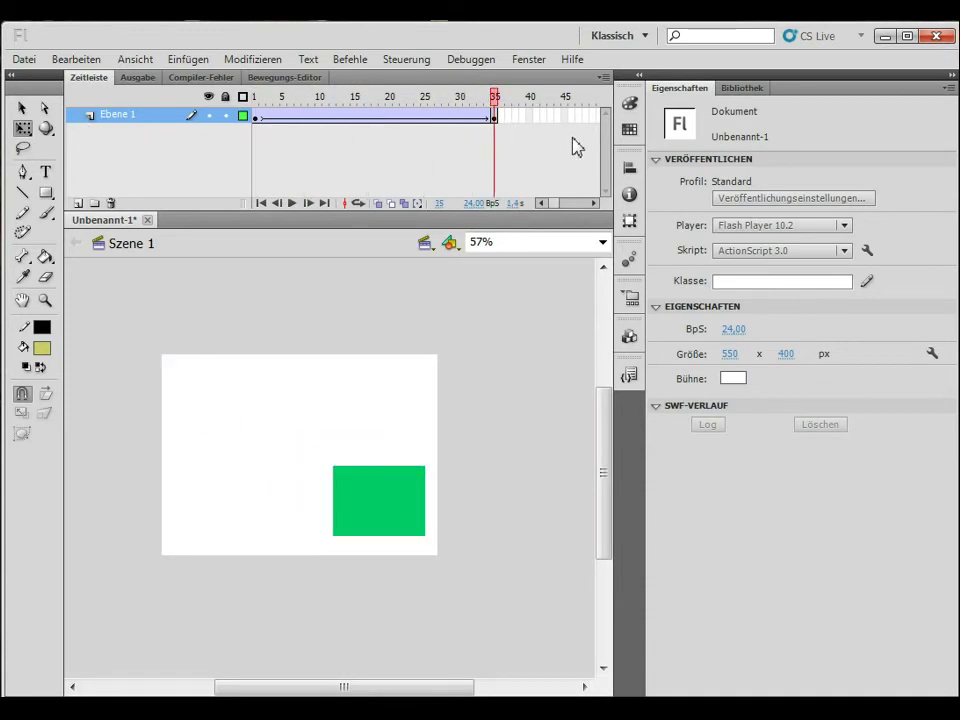
# - Reset the color style of the rectangle in frame 35 to Ohne and try out the Helligkeit style
pyautogui.click(384, 512)
pyautogui.click(768, 288)
pyautogui.click(763, 306)
pyautogui.click(765, 290)
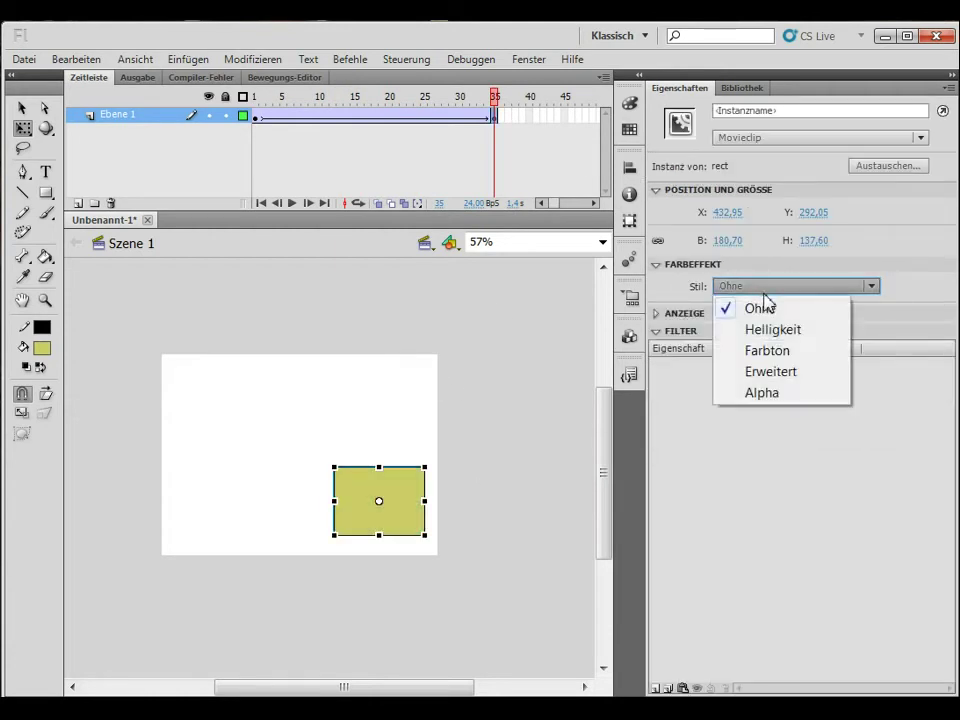
pyautogui.click(767, 329)
pyautogui.click(768, 315)
pyautogui.moveTo(771, 313); pyautogui.dragTo(885, 323)
# - Apply the Alpha color style at 100 % to the rectangle in frame 35
pyautogui.click(788, 287)
pyautogui.click(752, 392)
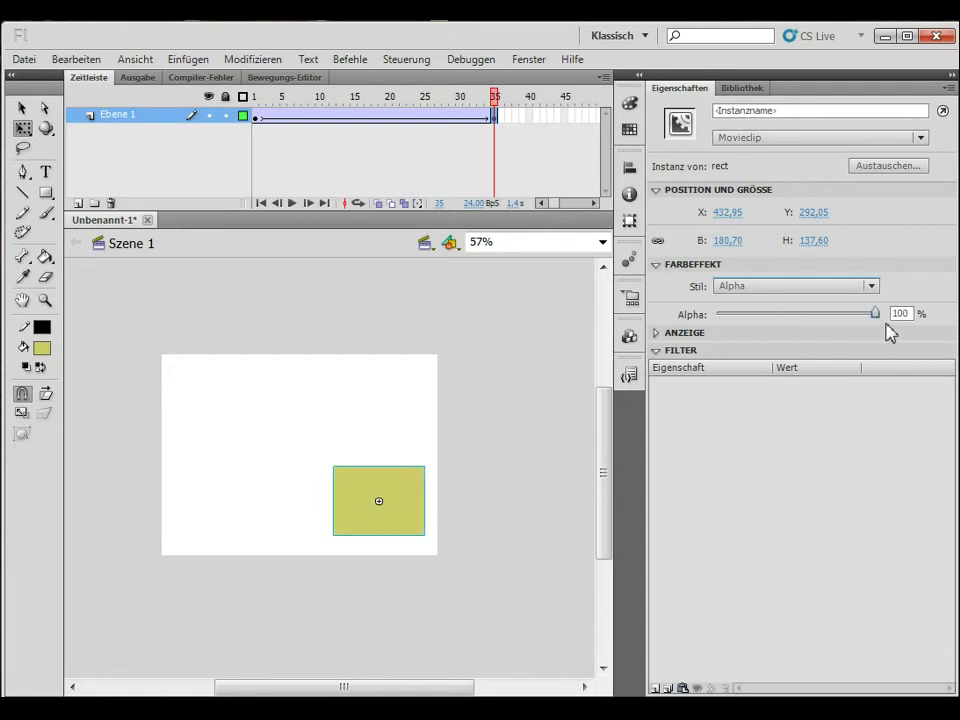
# - Shift the rectangle in the frame 1 keyframe slightly to the right, to about X 63, Y 42
pyautogui.click(258, 117)
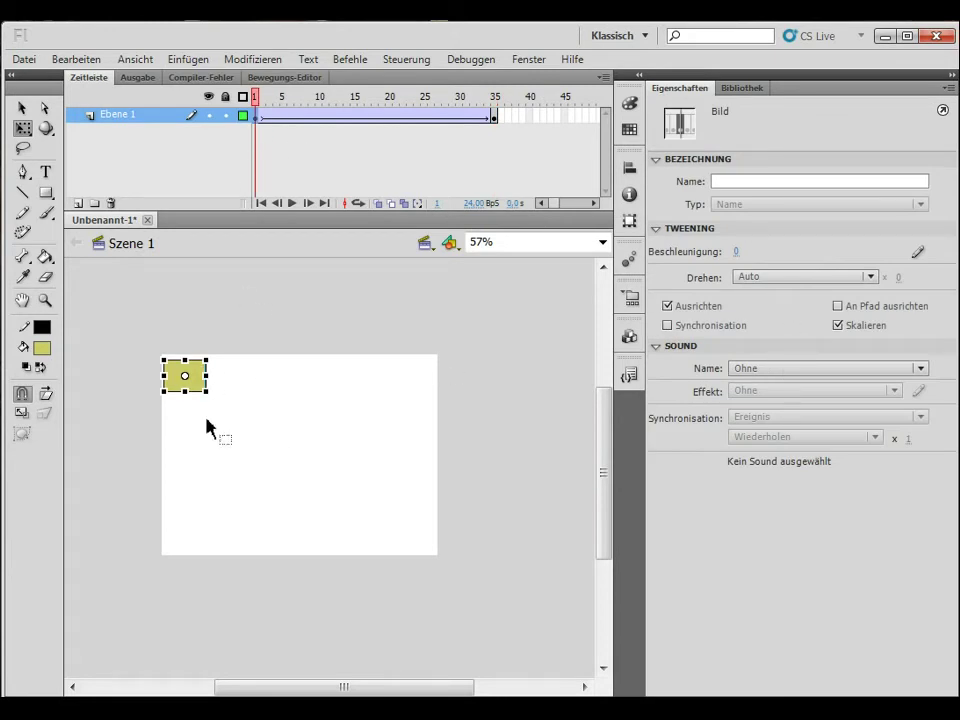
pyautogui.click(189, 380)
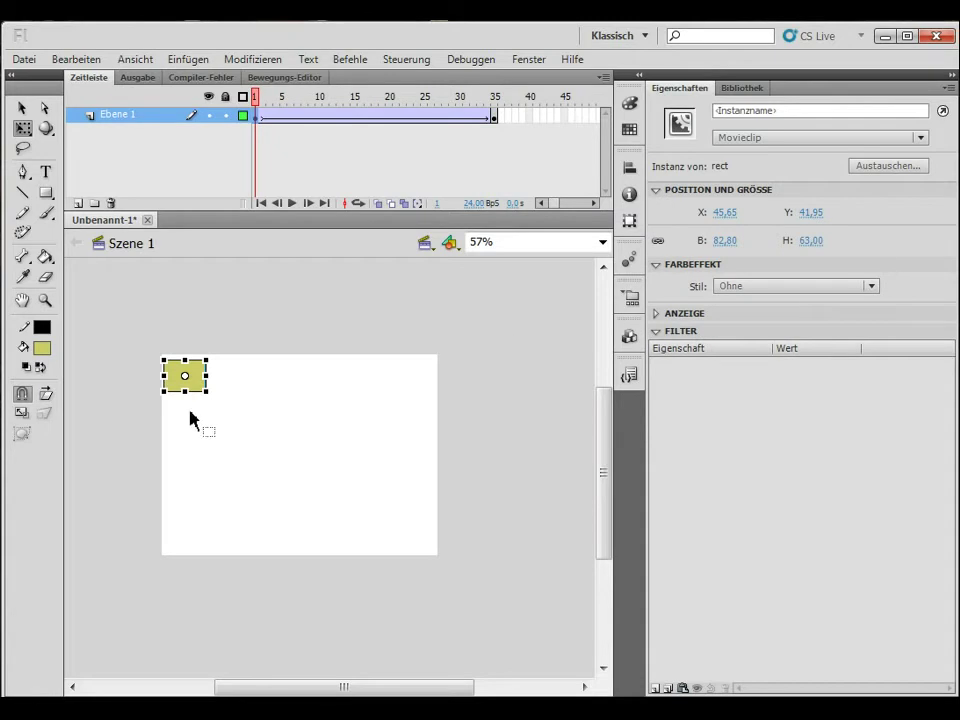
pyautogui.click(22, 107)
pyautogui.click(361, 404)
pyautogui.click(200, 383)
pyautogui.moveTo(198, 384)
pyautogui.mouseDown()
pyautogui.moveTo(258, 386)
pyautogui.moveTo(215, 385)
pyautogui.mouseUp()
pyautogui.moveTo(256, 117)
pyautogui.mouseDown()
pyautogui.moveTo(266, 133)
pyautogui.moveTo(258, 124)
pyautogui.mouseUp()
pyautogui.rightClick(256, 120)
pyautogui.click(320, 166)
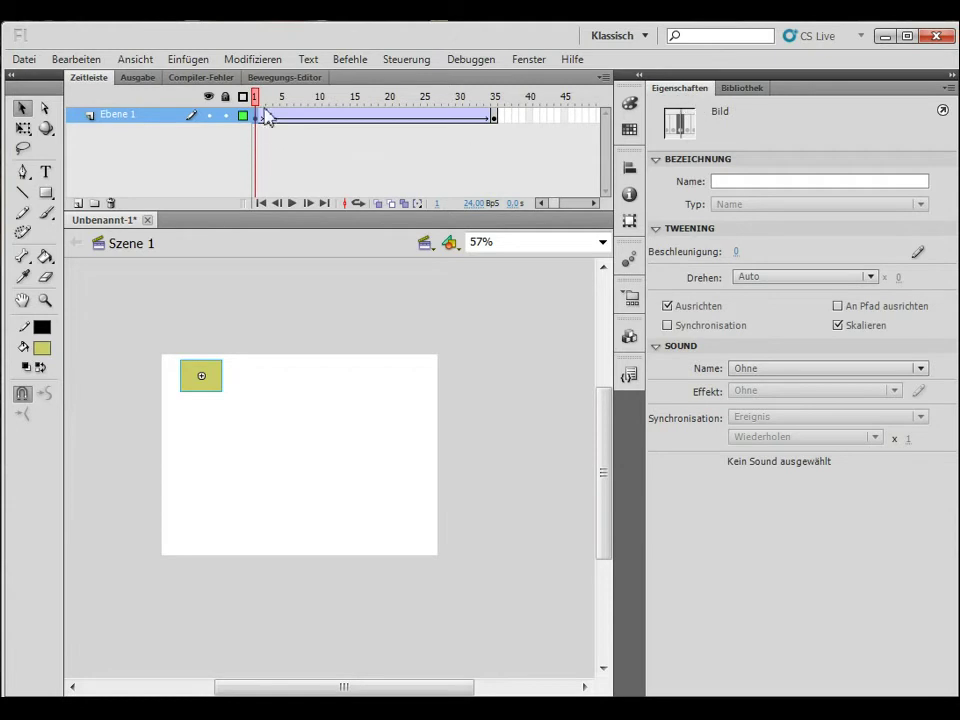
pyautogui.click(213, 389)
pyautogui.moveTo(217, 370); pyautogui.dragTo(209, 380)
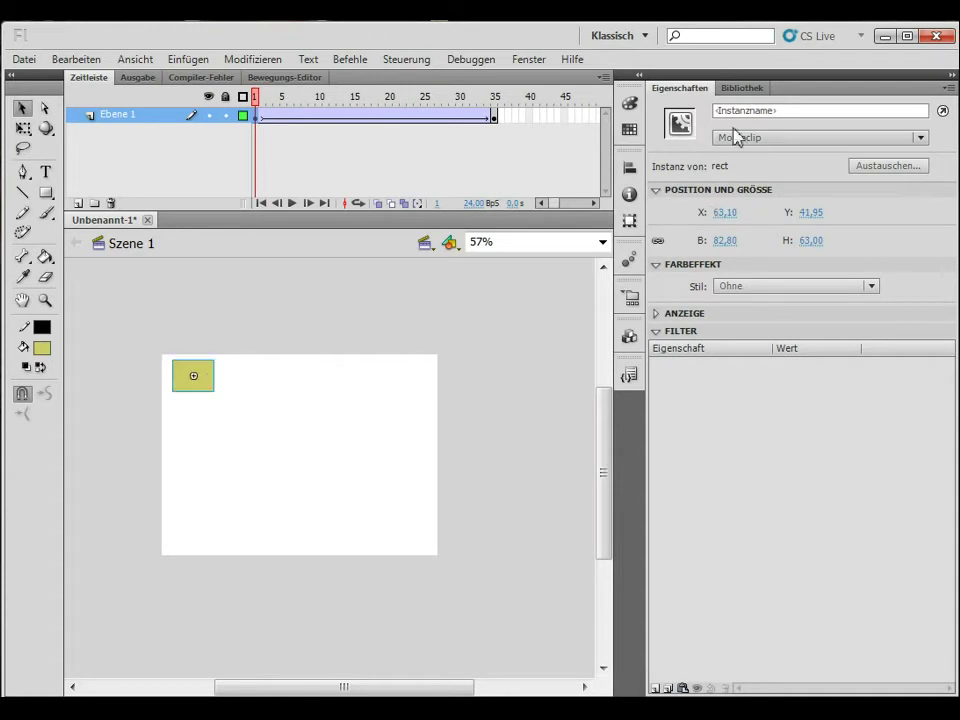
# - Apply the Alpha color style at 0 % to the rectangle in frame 1 and scrub the timeline to check the fade
pyautogui.click(768, 297)
pyautogui.click(785, 395)
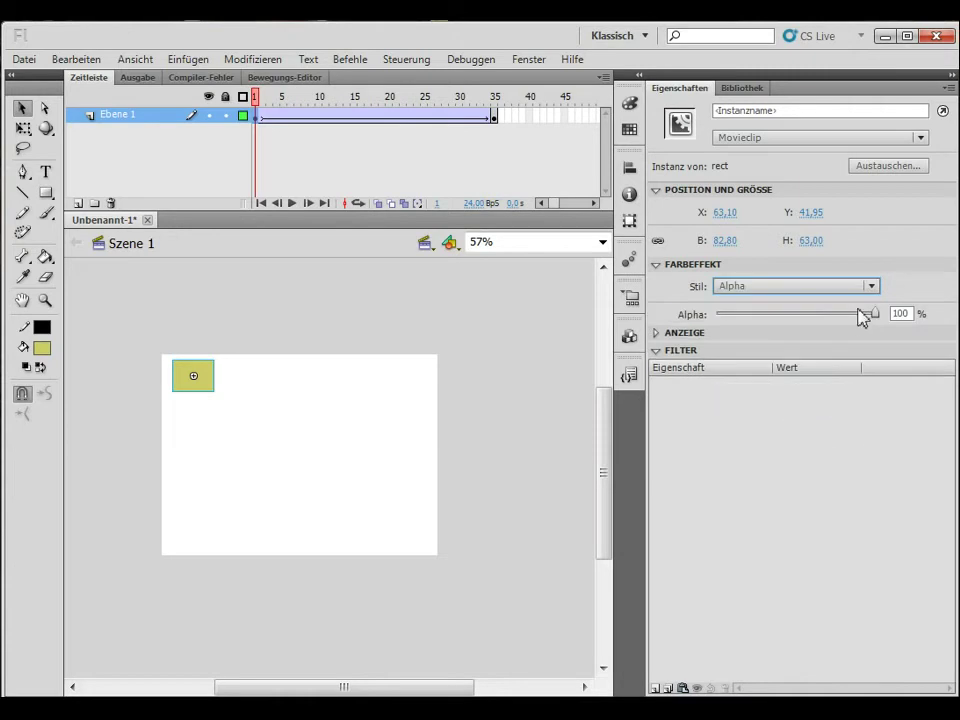
pyautogui.moveTo(879, 317); pyautogui.dragTo(612, 323)
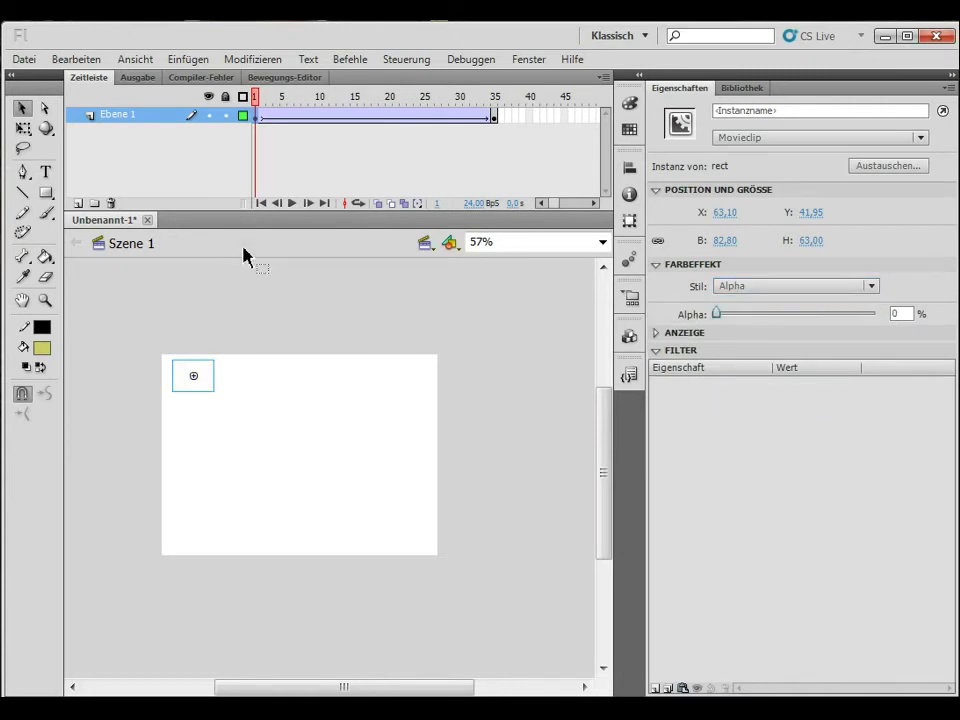
pyautogui.moveTo(259, 100); pyautogui.dragTo(154, 107)
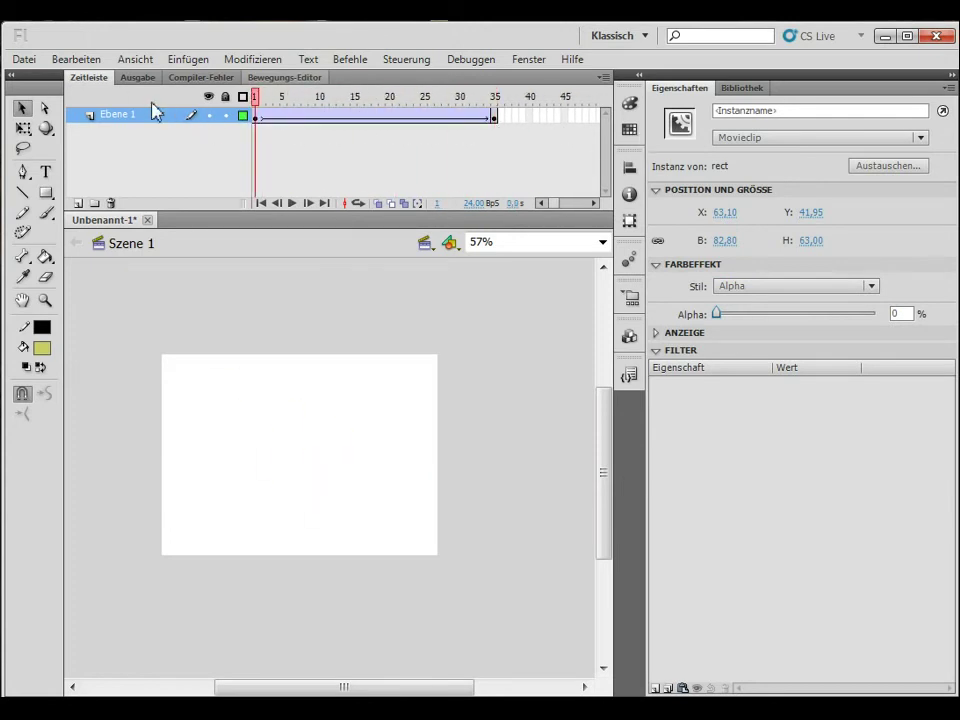
# - Reset the color style of the rectangle in the frame 1 keyframe to Ohne
pyautogui.click(259, 122)
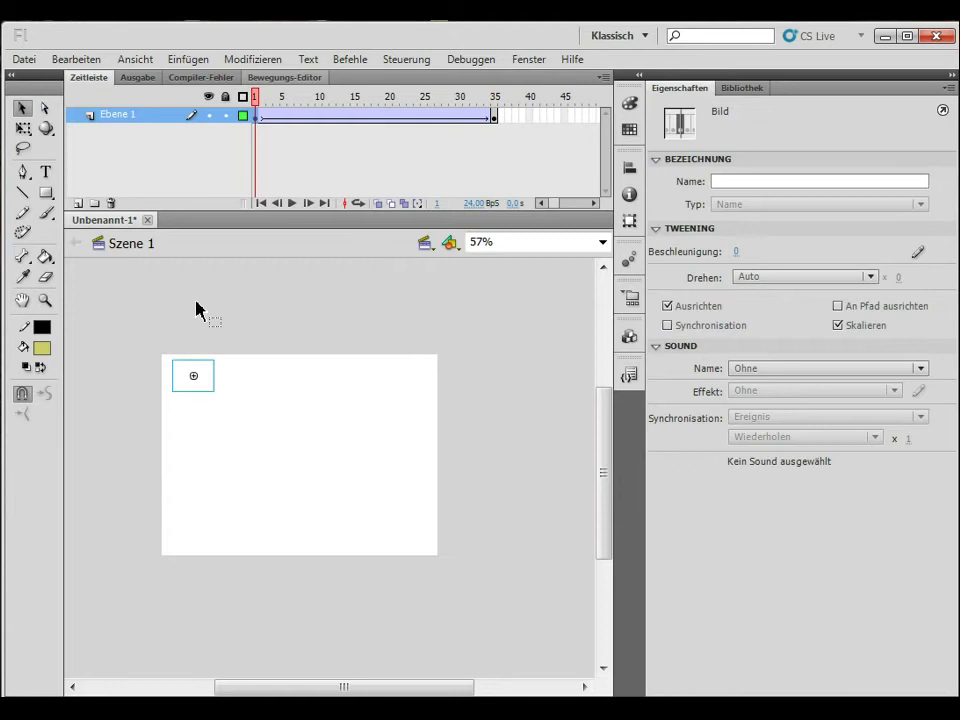
pyautogui.click(206, 377)
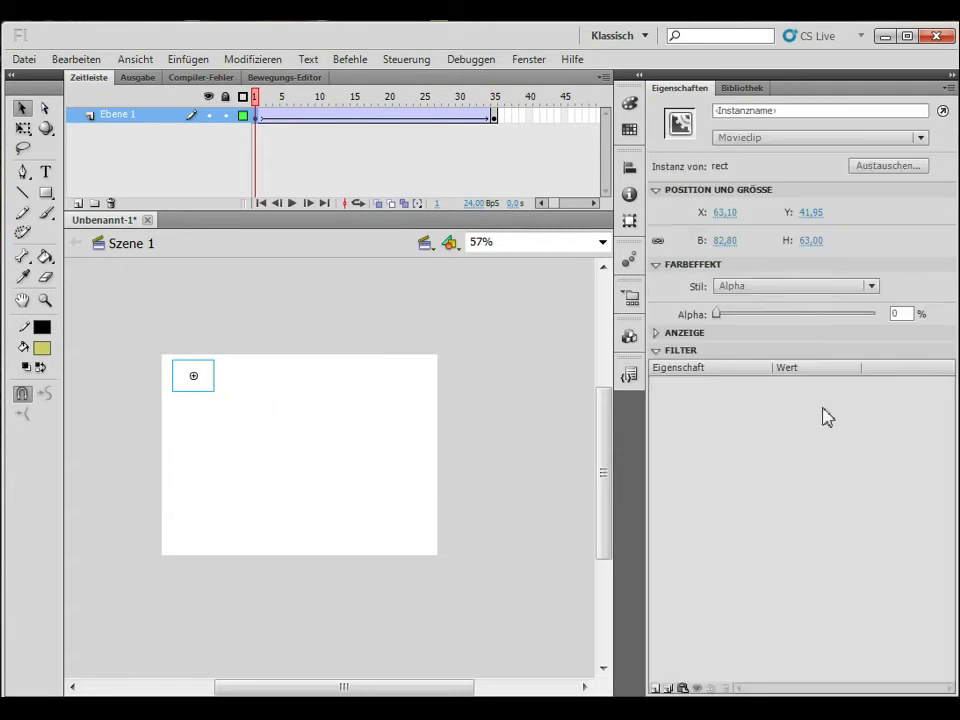
pyautogui.click(740, 288)
pyautogui.click(760, 311)
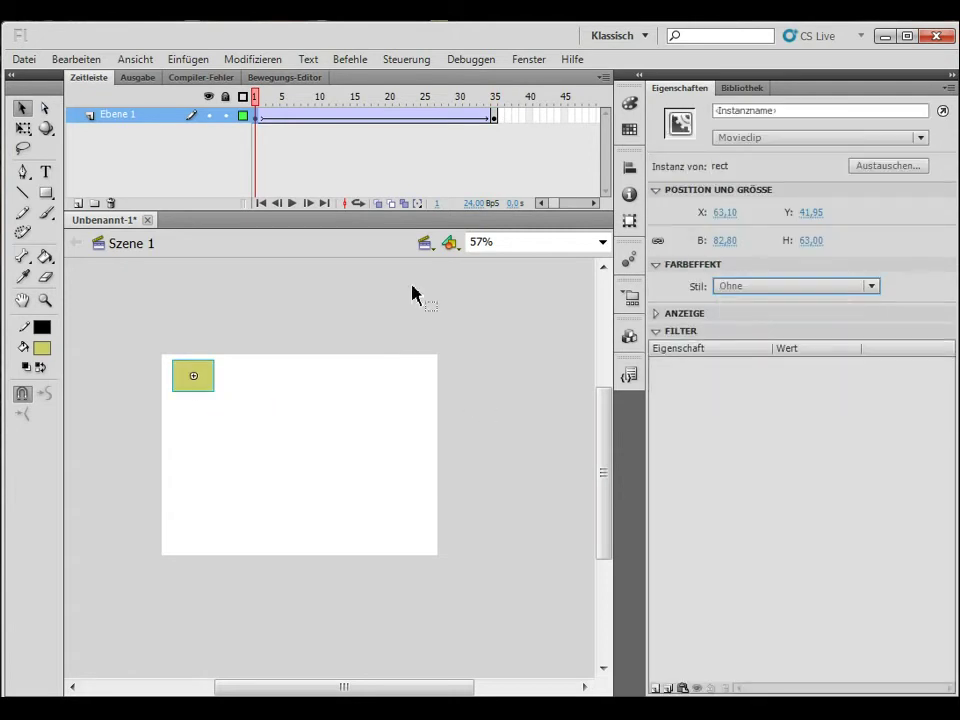
# - Apply the Erweitert color style to the rectangle in frame 35, trying Rot at -87 % before returning it to 100 %
pyautogui.click(498, 117)
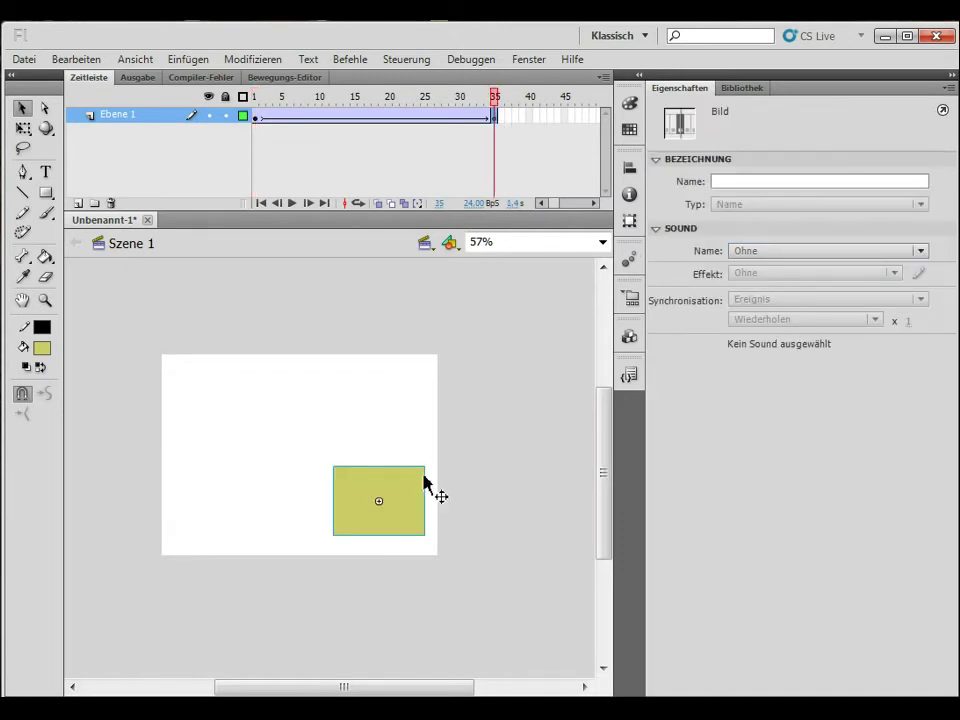
pyautogui.click(410, 508)
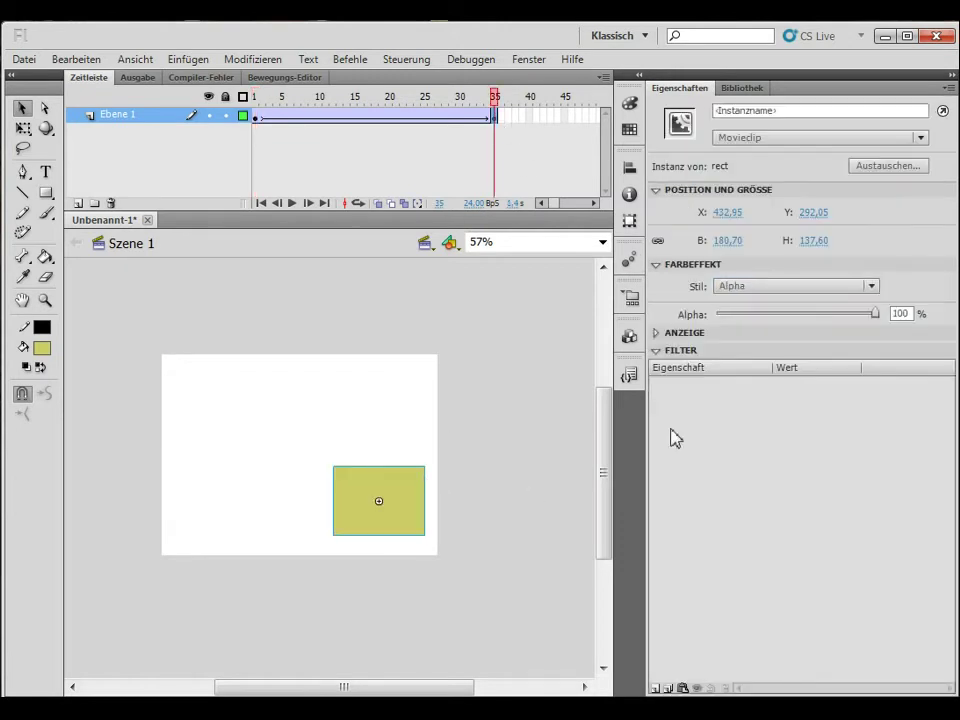
pyautogui.click(775, 290)
pyautogui.click(767, 374)
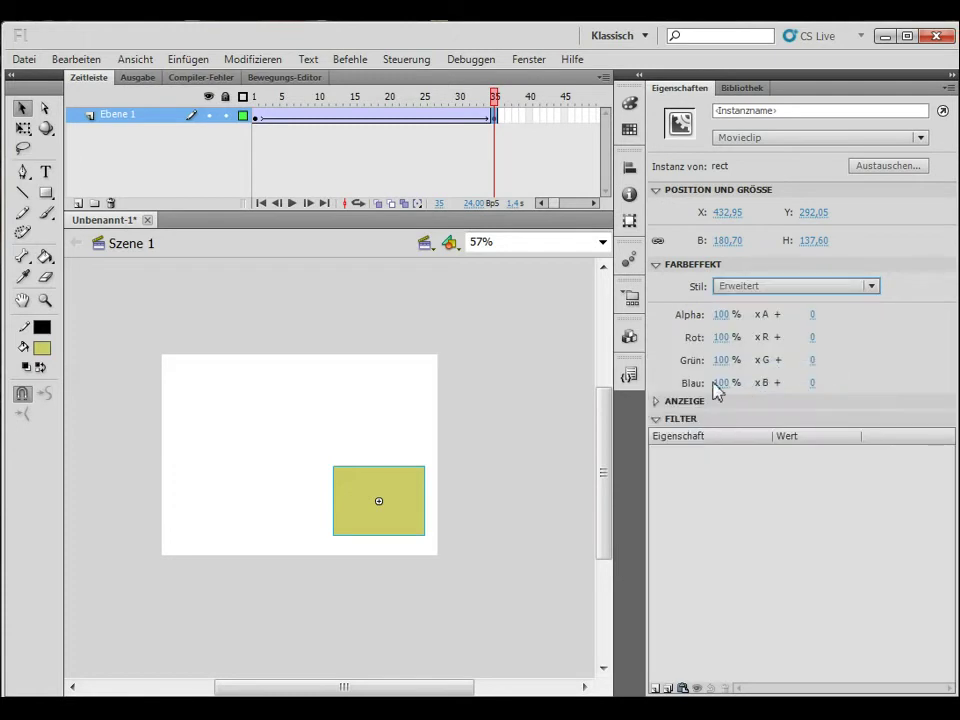
pyautogui.moveTo(722, 338); pyautogui.dragTo(570, 342)
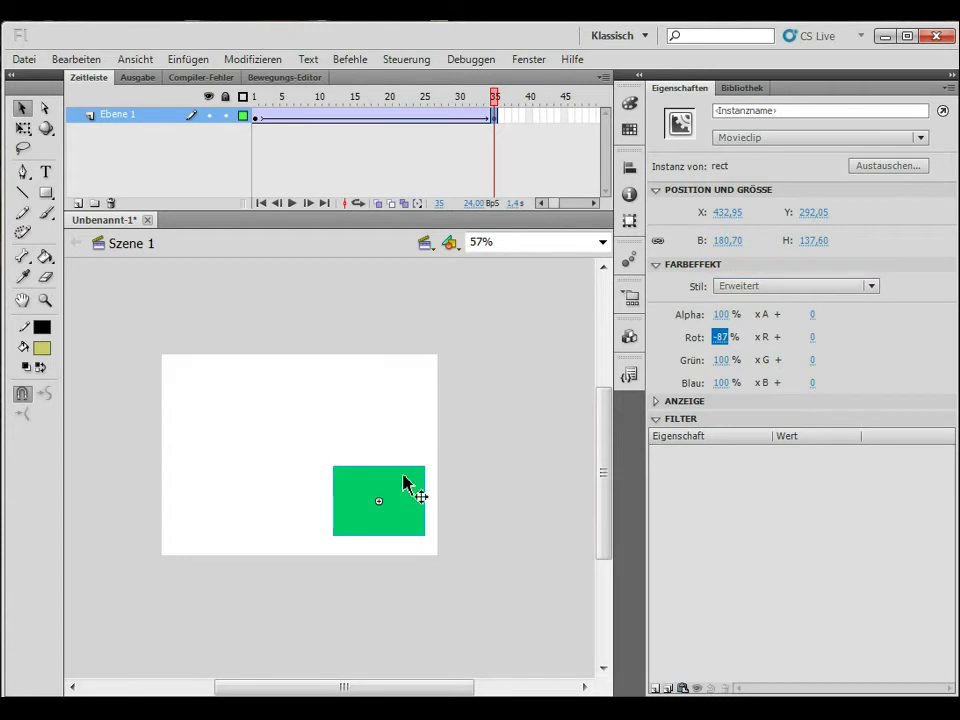
pyautogui.moveTo(720, 340); pyautogui.dragTo(953, 342)
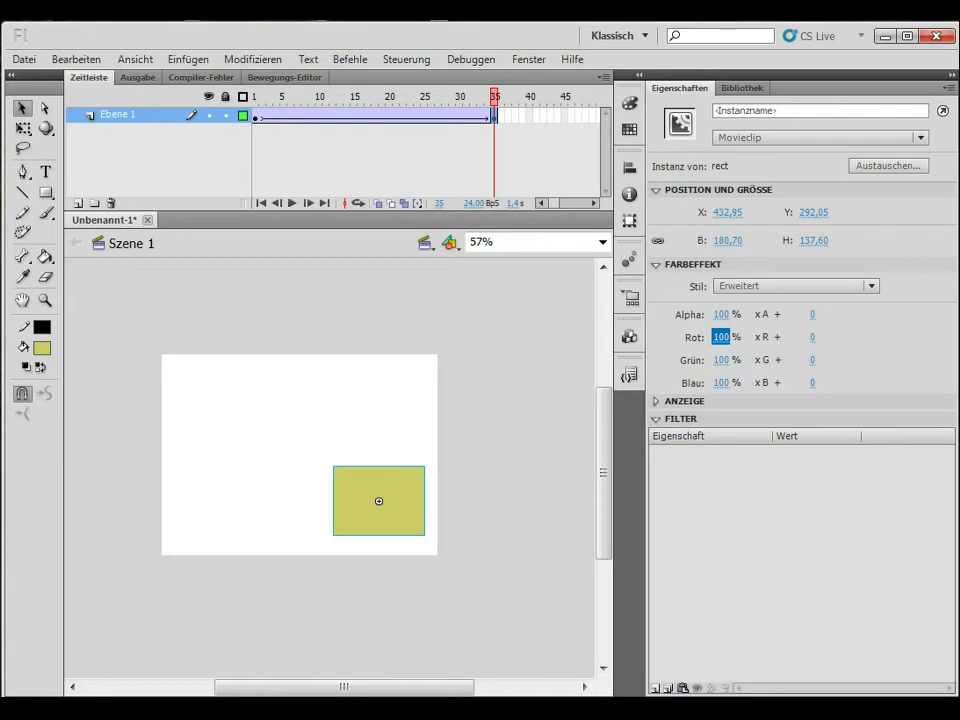
# - Nudge the rectangle in frame 35 slightly downward to about Y 294 and keep it selected
pyautogui.moveTo(390, 484)
pyautogui.mouseDown()
pyautogui.moveTo(416, 456)
pyautogui.moveTo(396, 497)
pyautogui.mouseUp()
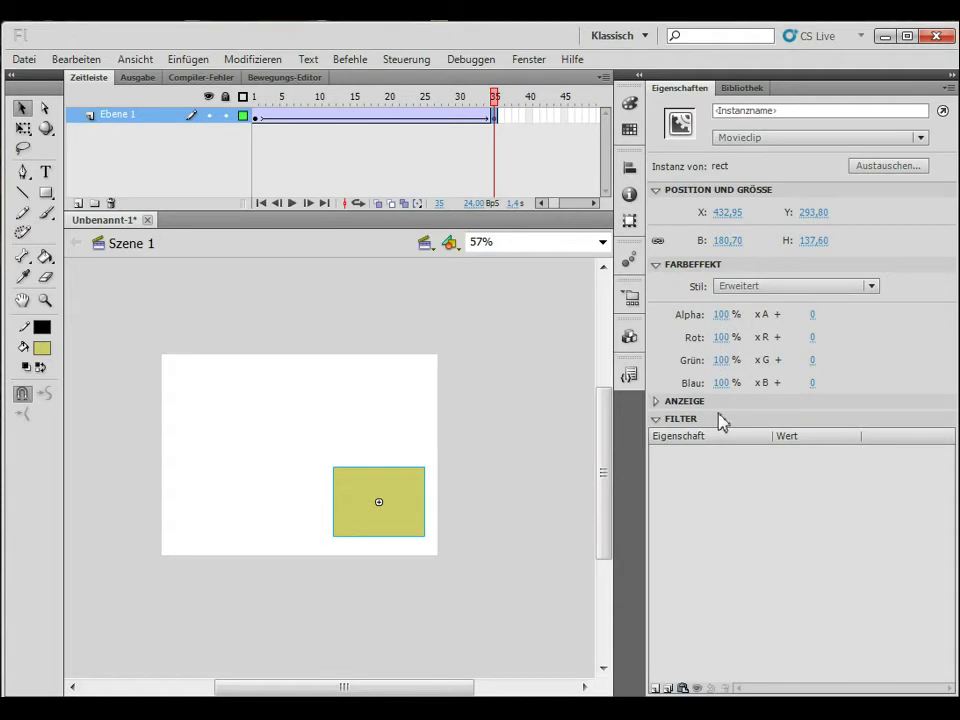
pyautogui.click(316, 378)
pyautogui.click(400, 490)
# - Try rotating the rectangle in frame 35 by 90° with Free Transform, and rotate it back to its original orientation
pyautogui.click(22, 128)
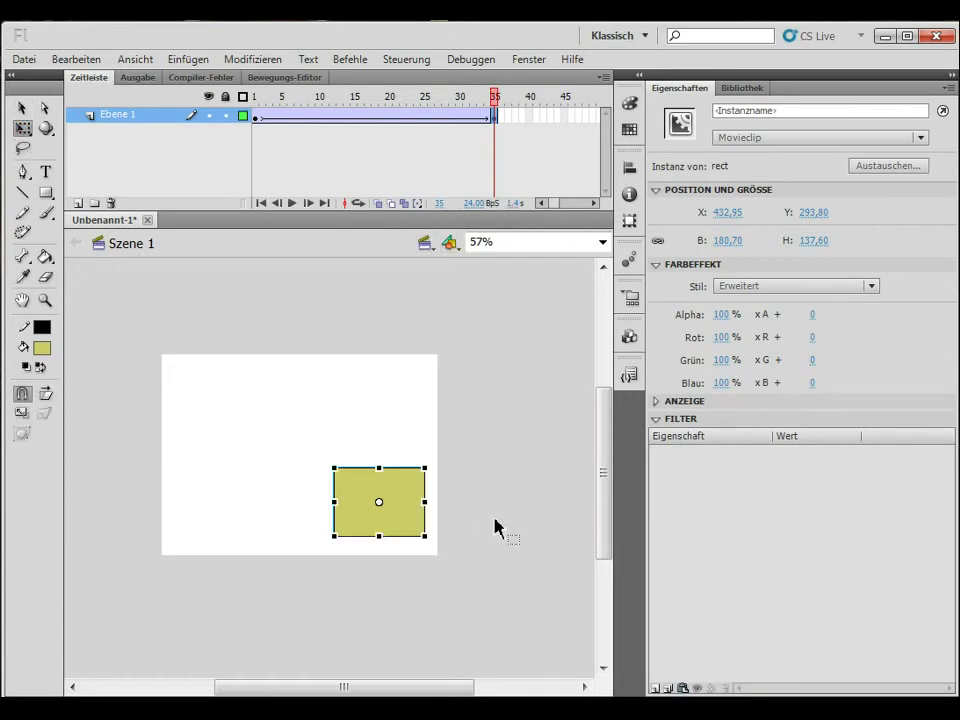
pyautogui.moveTo(335, 457); pyautogui.dragTo(448, 417)
pyautogui.moveTo(498, 108); pyautogui.dragTo(503, 148)
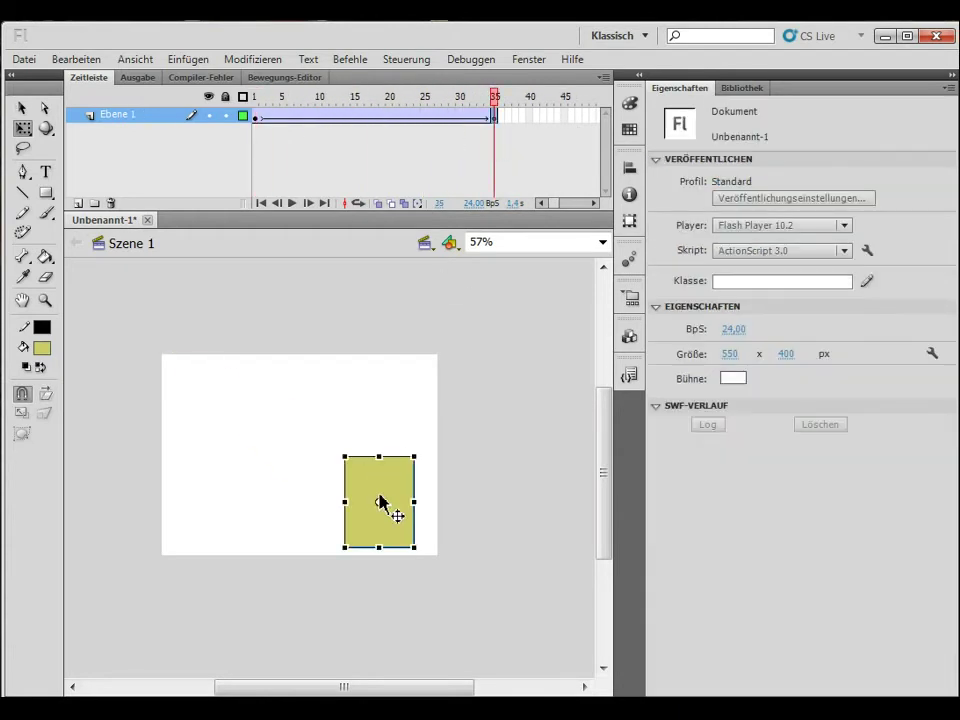
pyautogui.click(384, 508)
pyautogui.moveTo(344, 450); pyautogui.dragTo(286, 567)
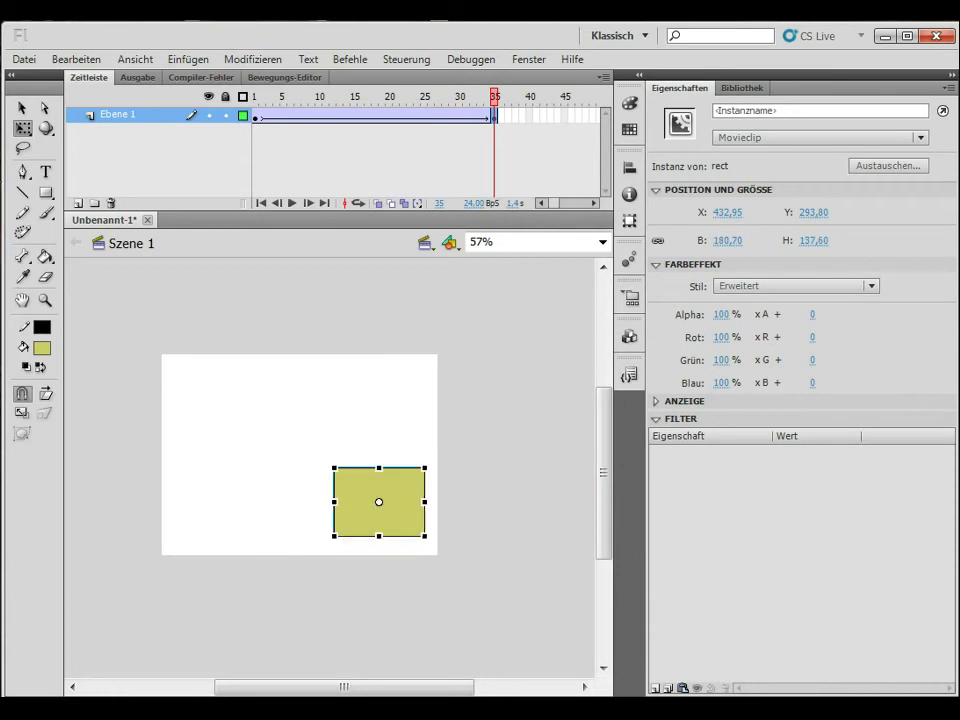
# - Return to the Selection tool and scrub the timeline between frames 1 and 35 to check the tween
pyautogui.click(45, 129)
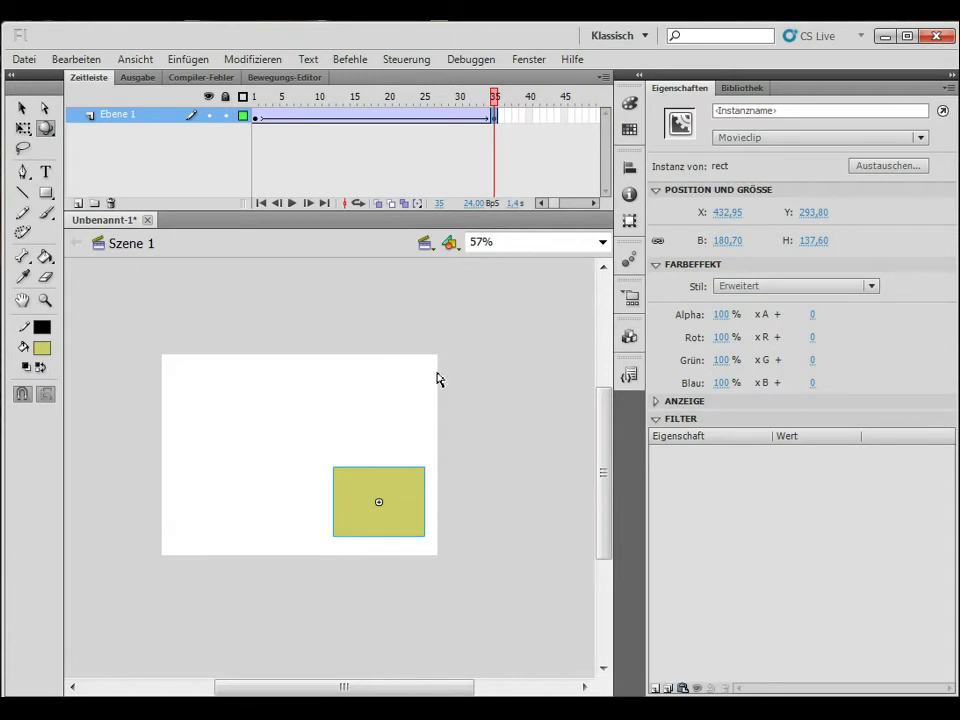
pyautogui.click(21, 109)
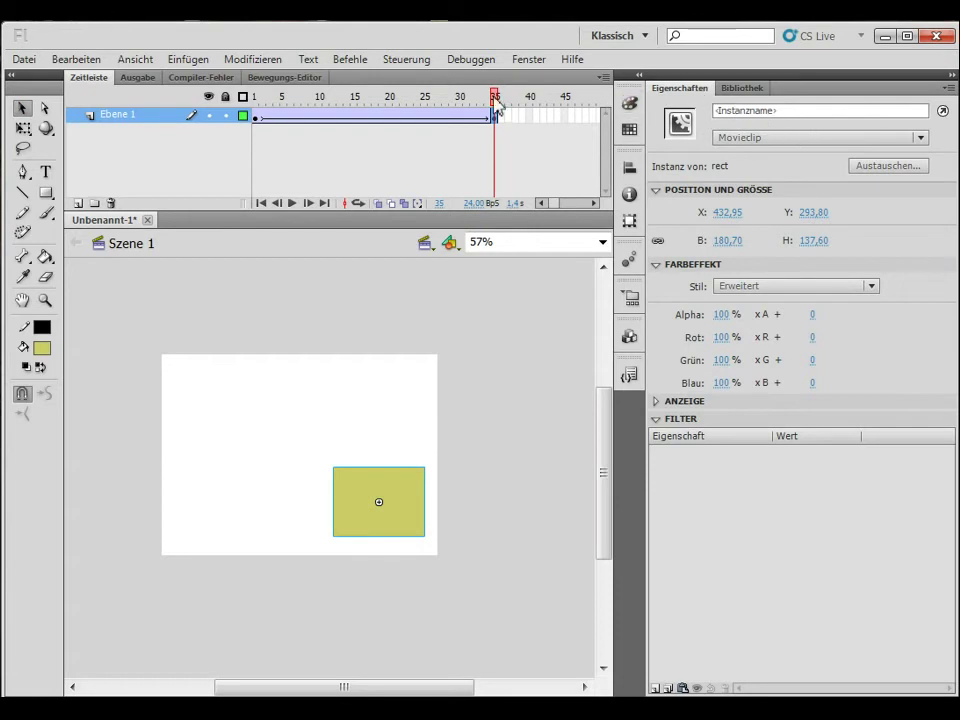
pyautogui.moveTo(497, 96); pyautogui.dragTo(189, 107)
pyautogui.moveTo(311, 101); pyautogui.dragTo(602, 115)
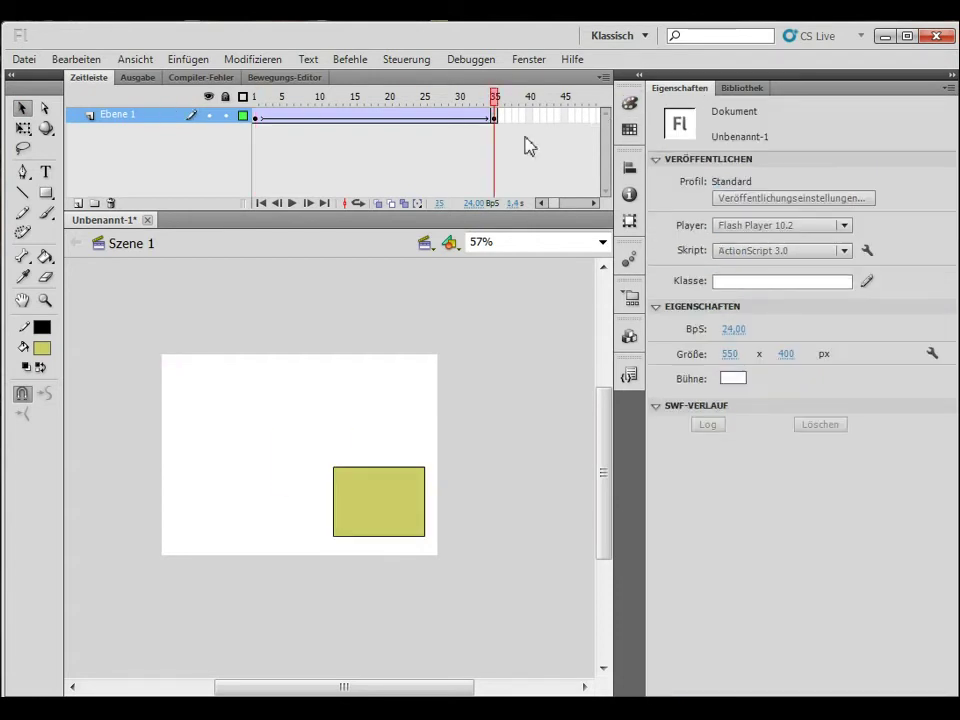
# - Set the Beschleunigung of the tween starting at frame 1 to 100 and test the movie
pyautogui.click(258, 118)
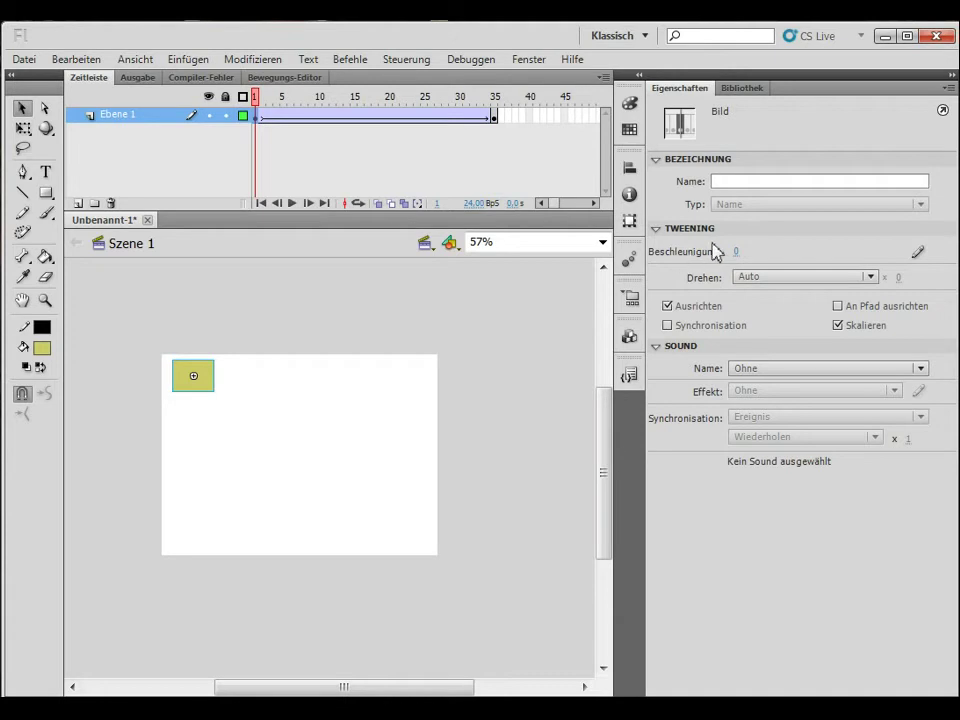
pyautogui.moveTo(738, 256); pyautogui.dragTo(866, 253)
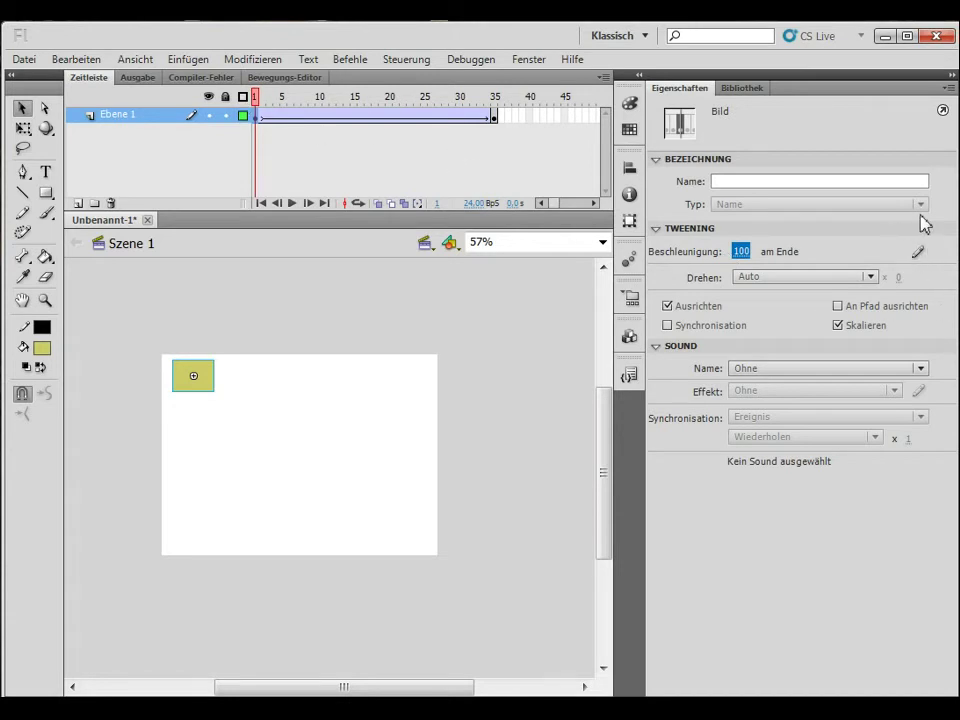
pyautogui.hotkey('ctrl', 'Return')
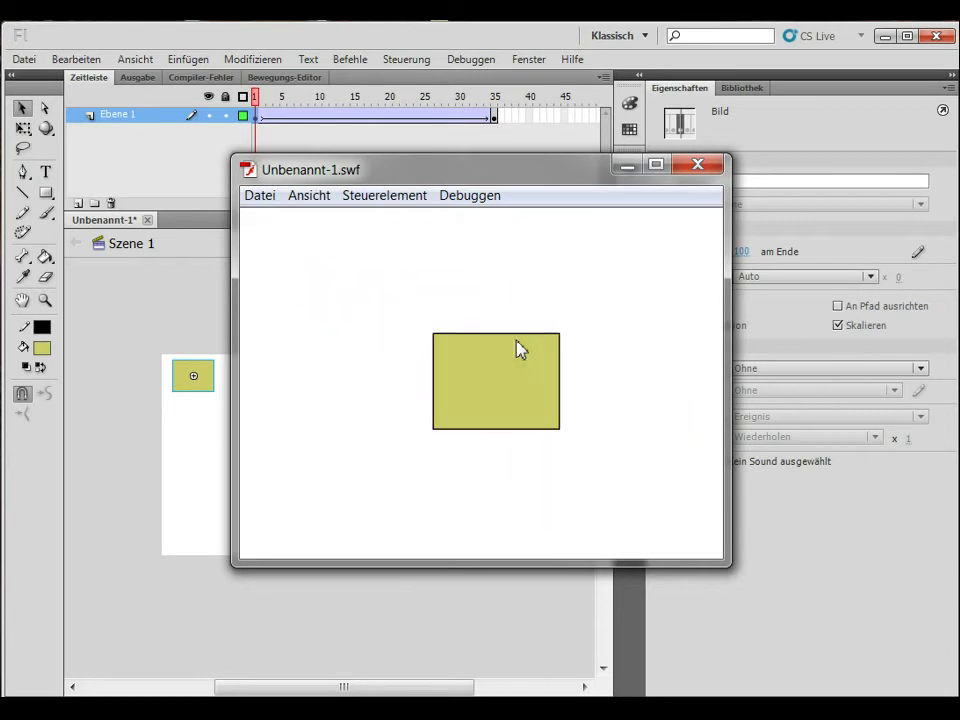
pyautogui.click(708, 168)
# - Reset the tween's Beschleunigung to 0 and test the movie again for comparison
pyautogui.click(748, 254)
pyautogui.write('0')
pyautogui.press('Return')
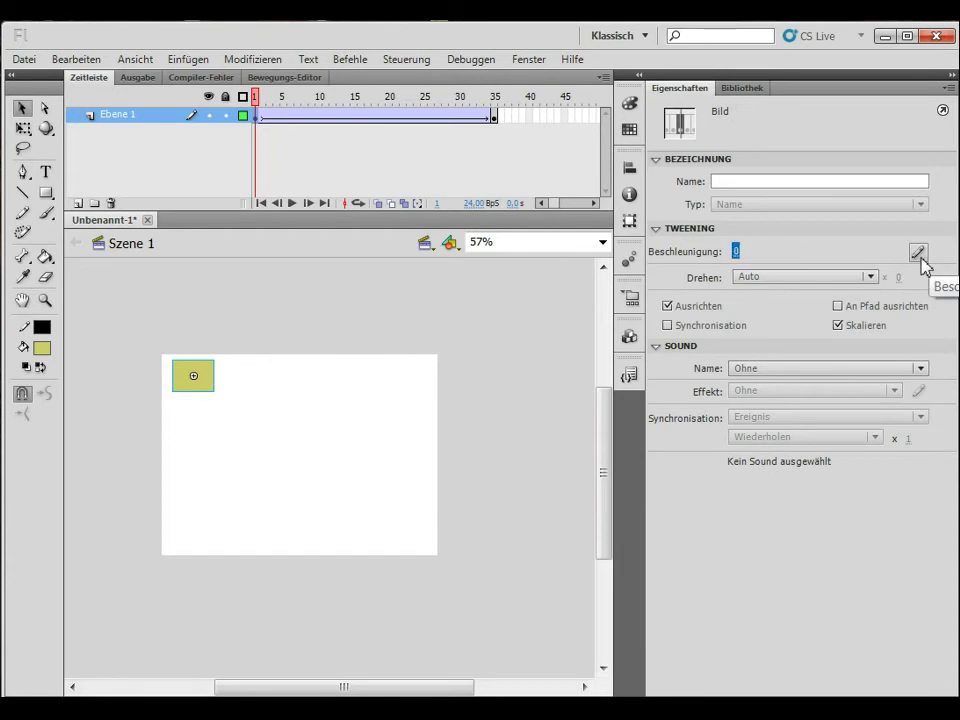
pyautogui.hotkey('ctrl', 'Return')
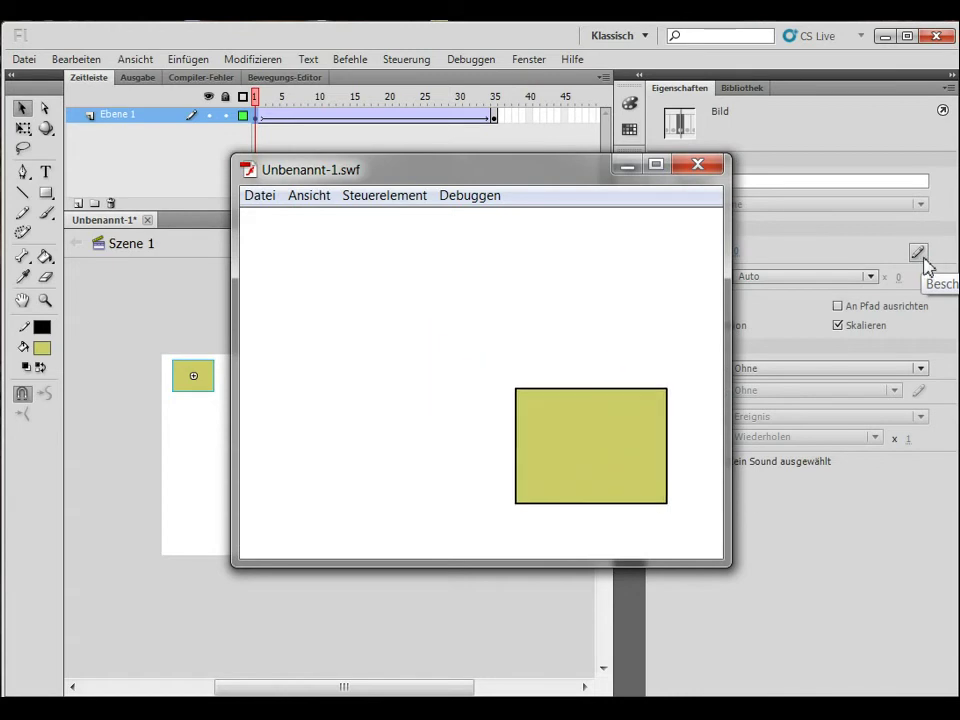
pyautogui.click(706, 166)
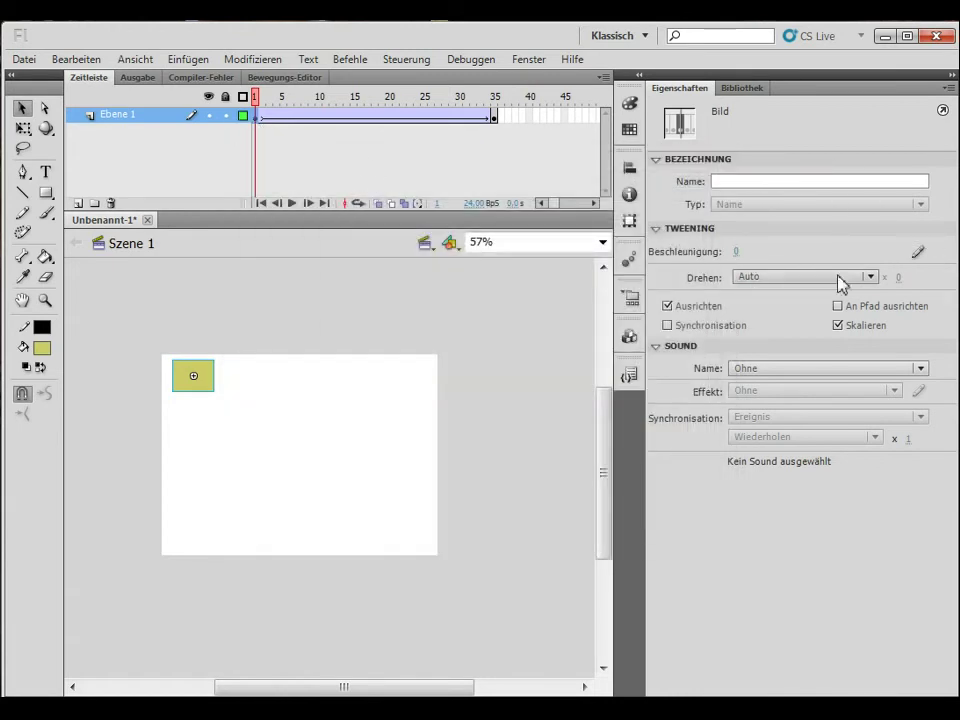
# - Try the tween's Beschleunigung at -100 in a movie test, and reset it to 0
pyautogui.moveTo(739, 255); pyautogui.dragTo(655, 256)
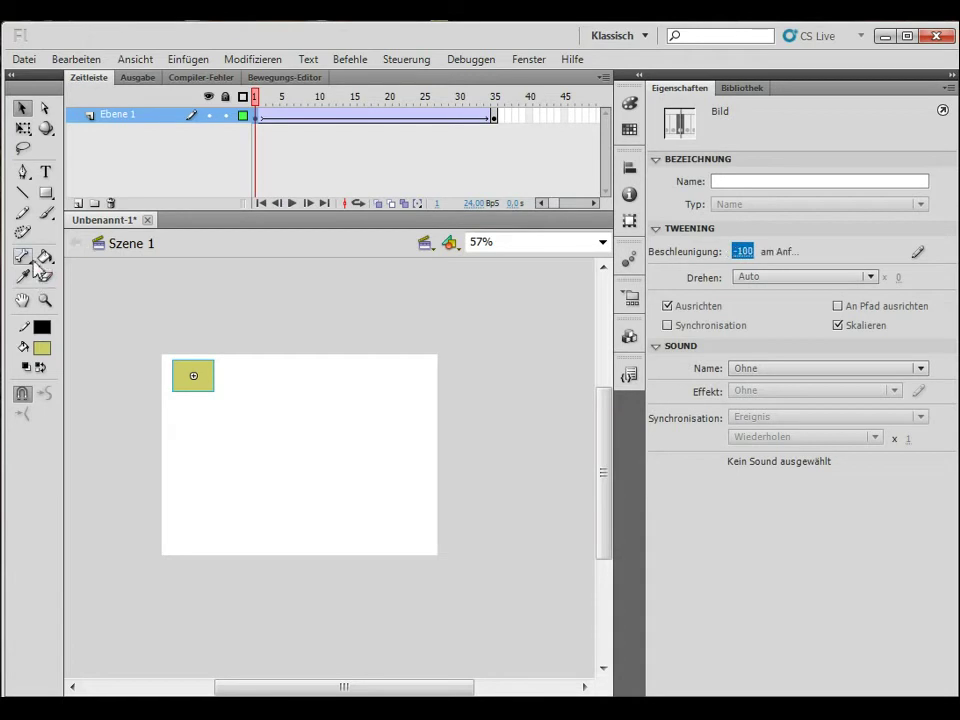
pyautogui.hotkey('ctrl', 'Return')
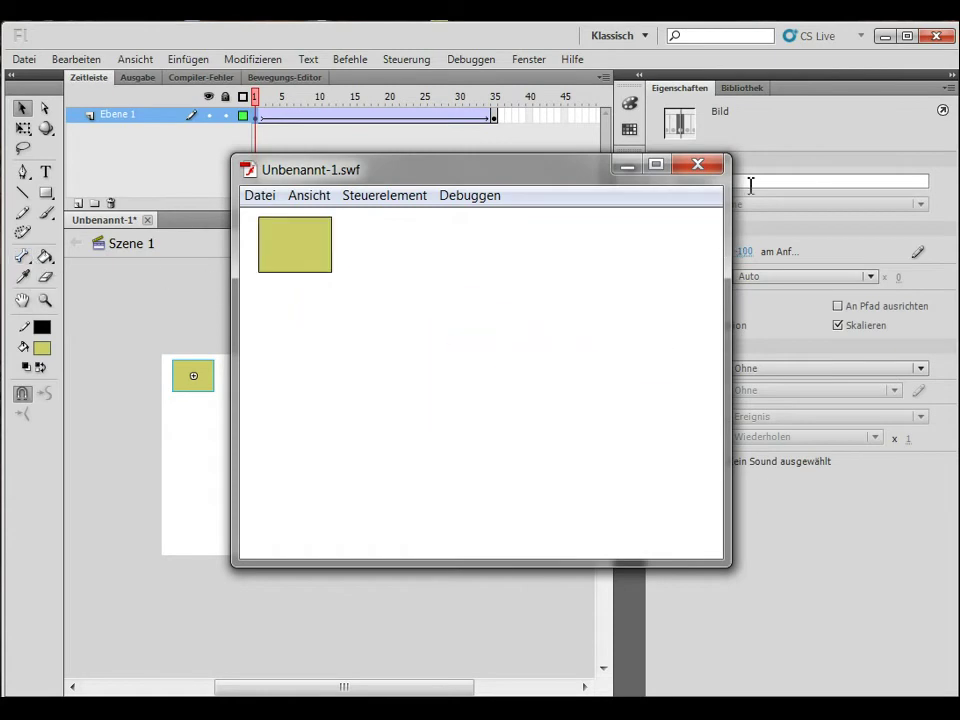
pyautogui.click(697, 170)
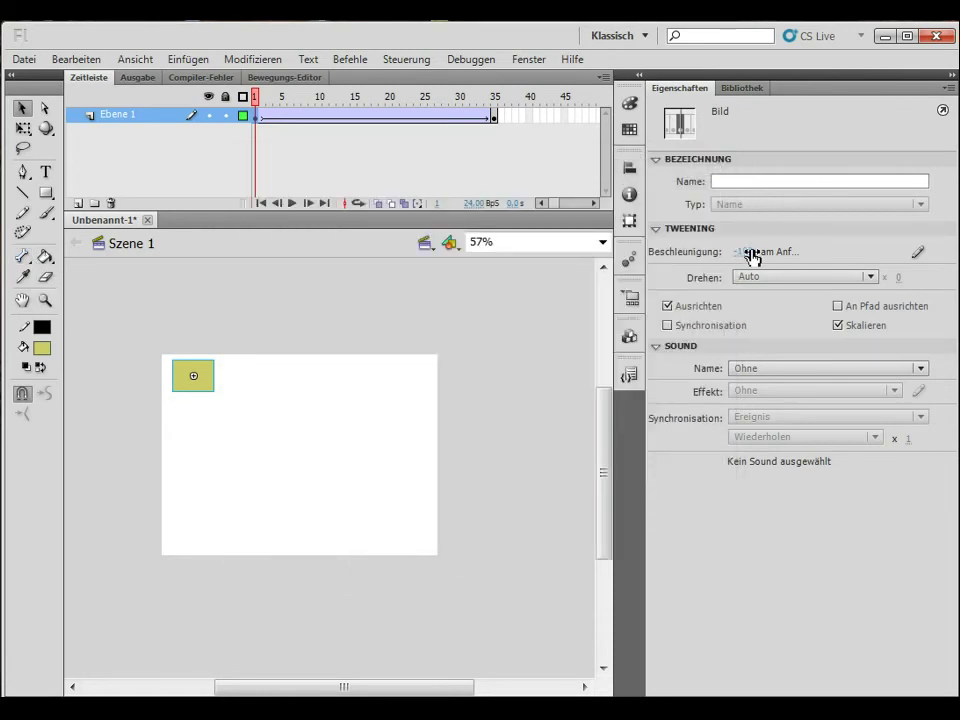
pyautogui.click(748, 252)
pyautogui.press('Return')
# - Open the tween's custom easing curve and raise the handles of its start and end points to the 100 % line
pyautogui.click(918, 252)
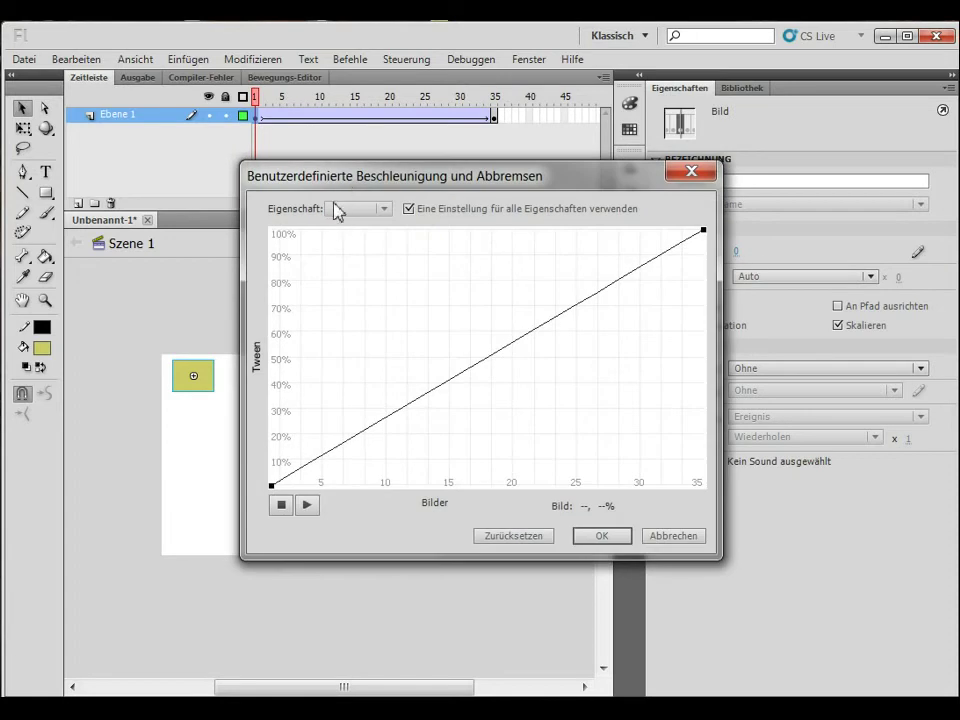
pyautogui.click(276, 486)
pyautogui.moveTo(418, 408); pyautogui.dragTo(462, 235)
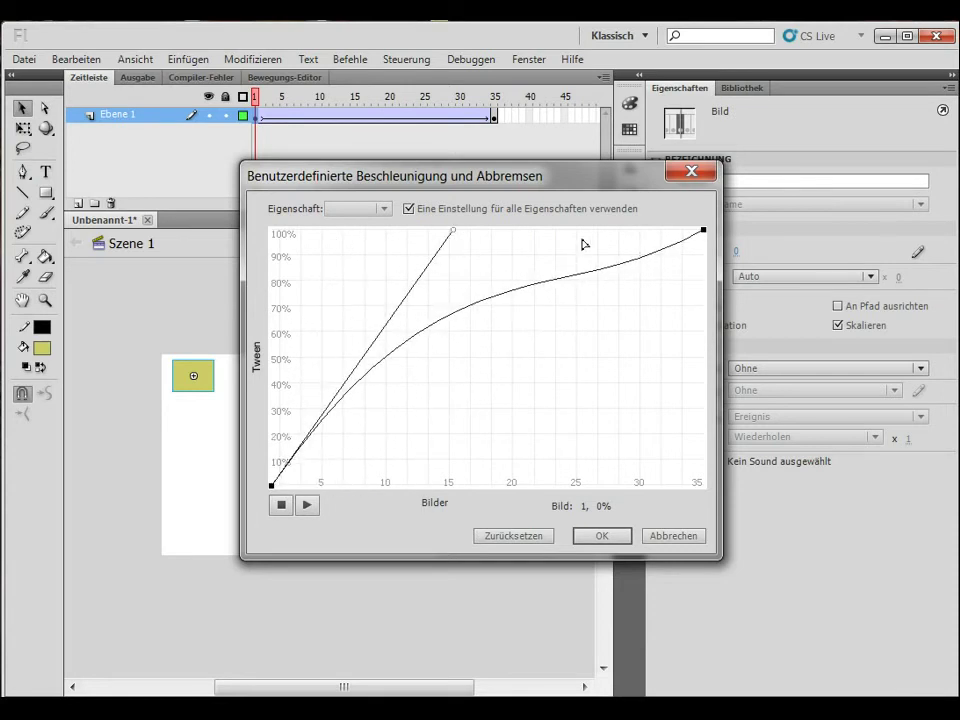
pyautogui.click(703, 231)
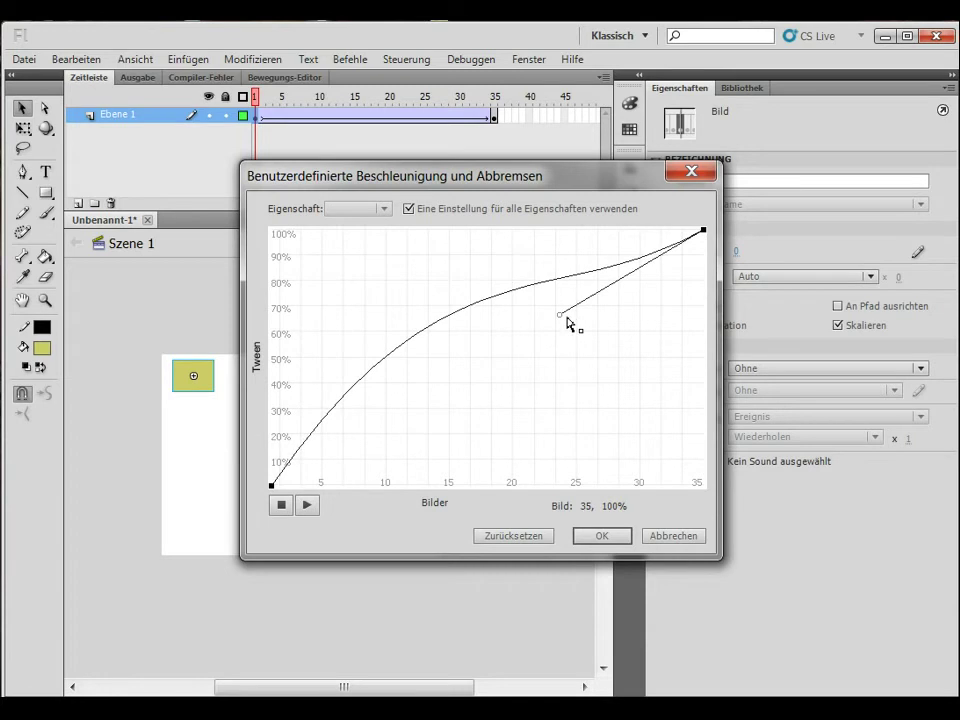
pyautogui.moveTo(559, 317); pyautogui.dragTo(557, 224)
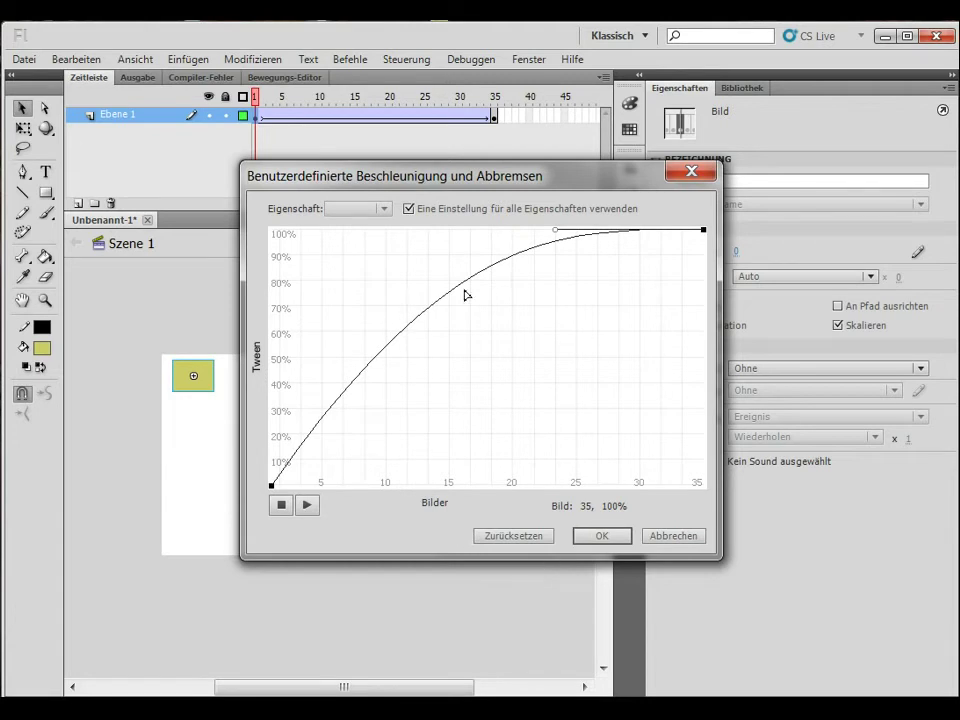
# - Steepen the easing curve by extending the end handle to about frame 14 and moving the start handle to 100 % at frame 1
pyautogui.moveTo(555, 233); pyautogui.dragTo(437, 218)
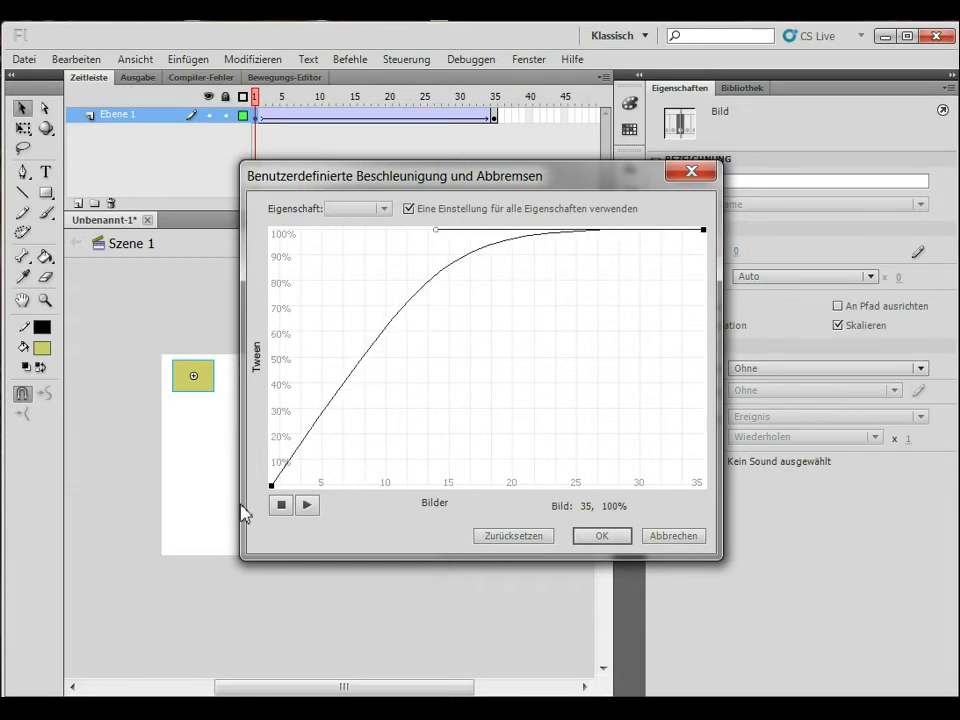
pyautogui.click(273, 488)
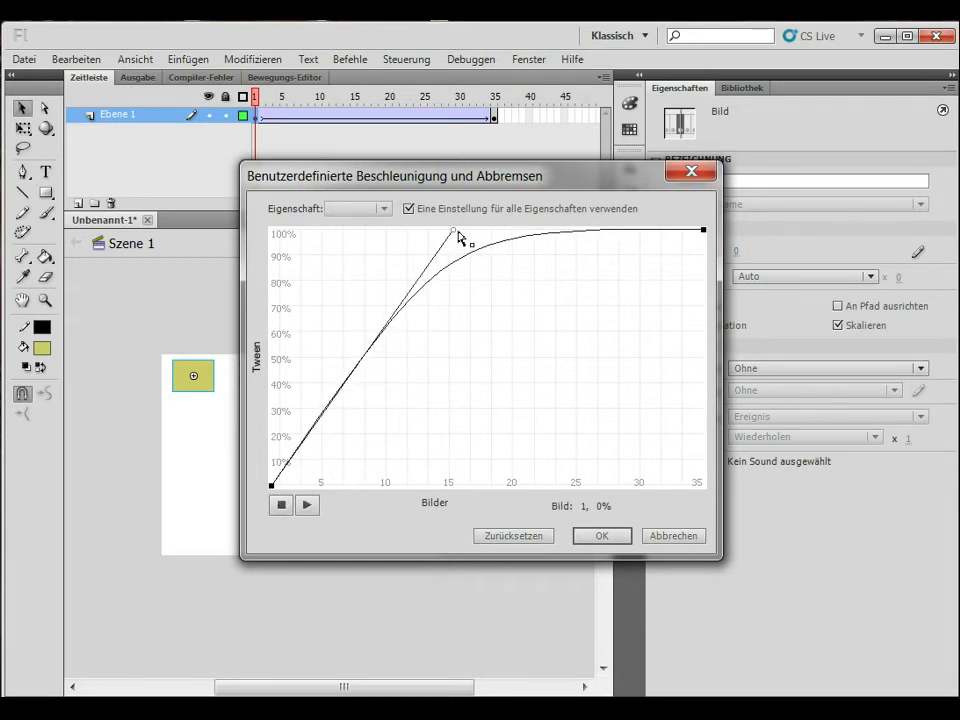
pyautogui.moveTo(453, 236); pyautogui.dragTo(258, 218)
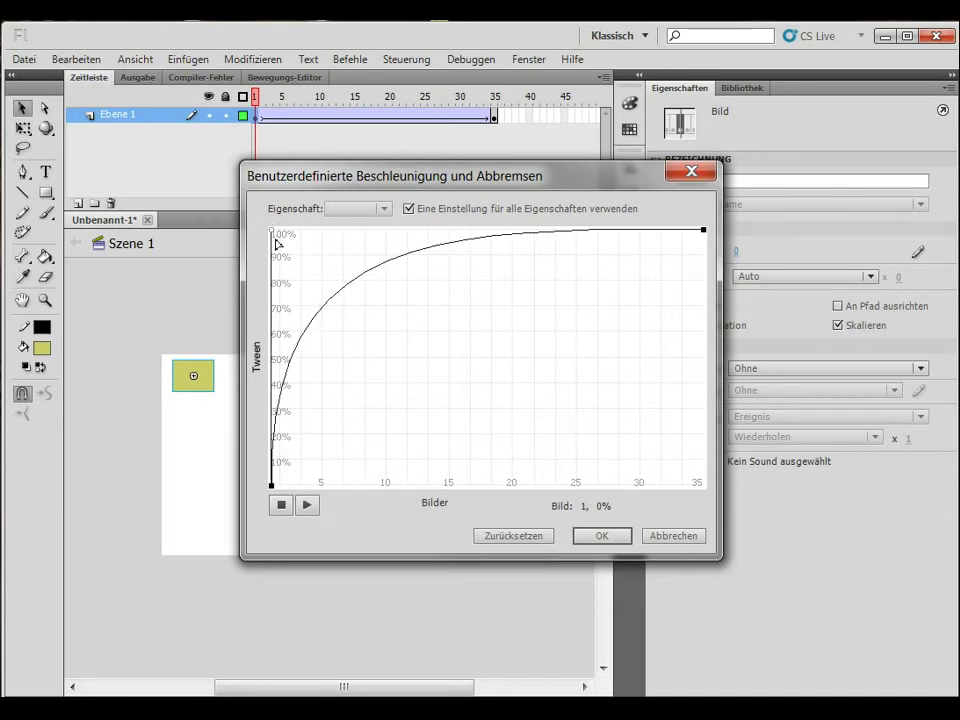
# - Straighten the easing curve into a nearly linear diagonal by pulling both handles back toward their end points
pyautogui.moveTo(277, 240); pyautogui.dragTo(311, 467)
pyautogui.click(704, 231)
pyautogui.moveTo(436, 234); pyautogui.dragTo(632, 282)
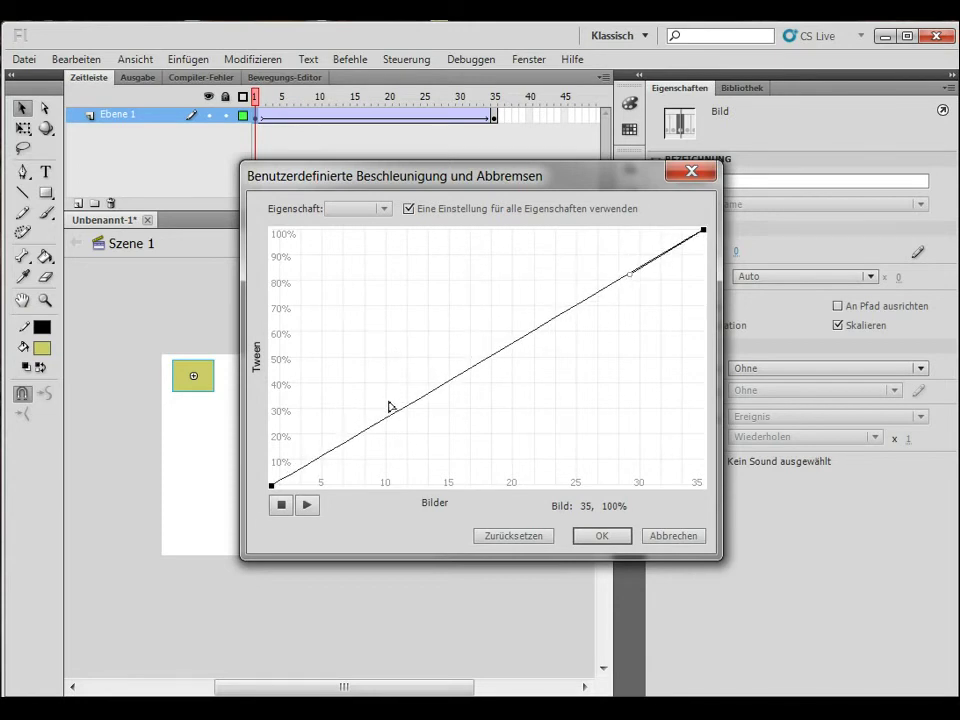
# - Reshape the easing curve for a fast start and soft end, with the start handle at 100 % and the end handle near 95 %
pyautogui.click(272, 486)
pyautogui.moveTo(311, 467); pyautogui.dragTo(263, 230)
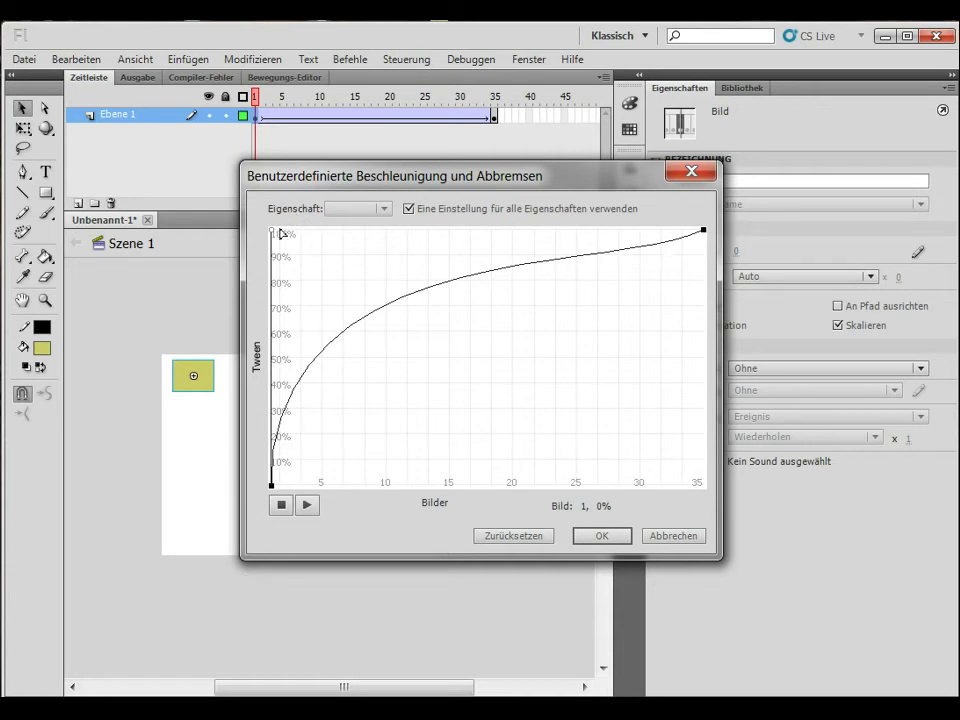
pyautogui.click(704, 231)
pyautogui.moveTo(629, 274); pyautogui.dragTo(626, 240)
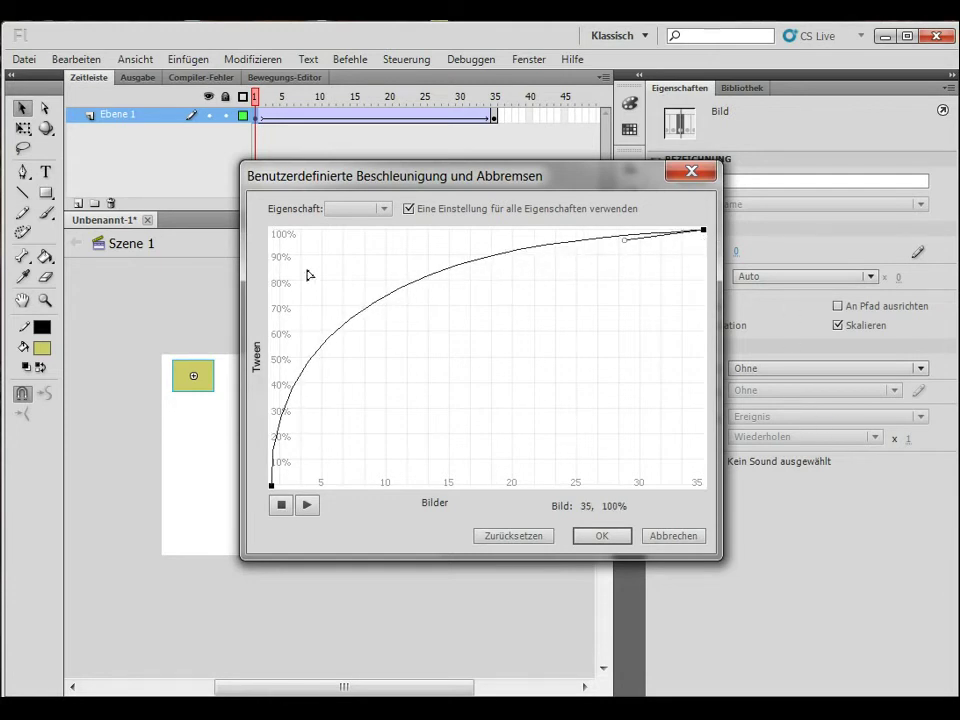
# - Turn off the single setting for all properties and shape the Position curve with handles near frame 7 at 95 % and frame 20 at 90 %
pyautogui.click(410, 210)
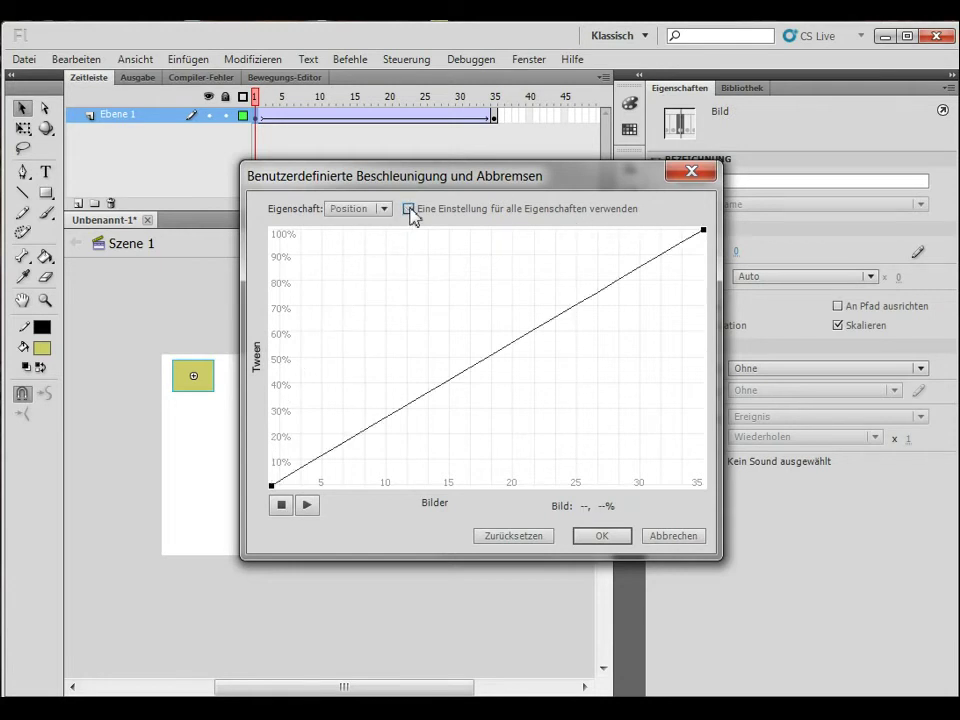
pyautogui.click(357, 212)
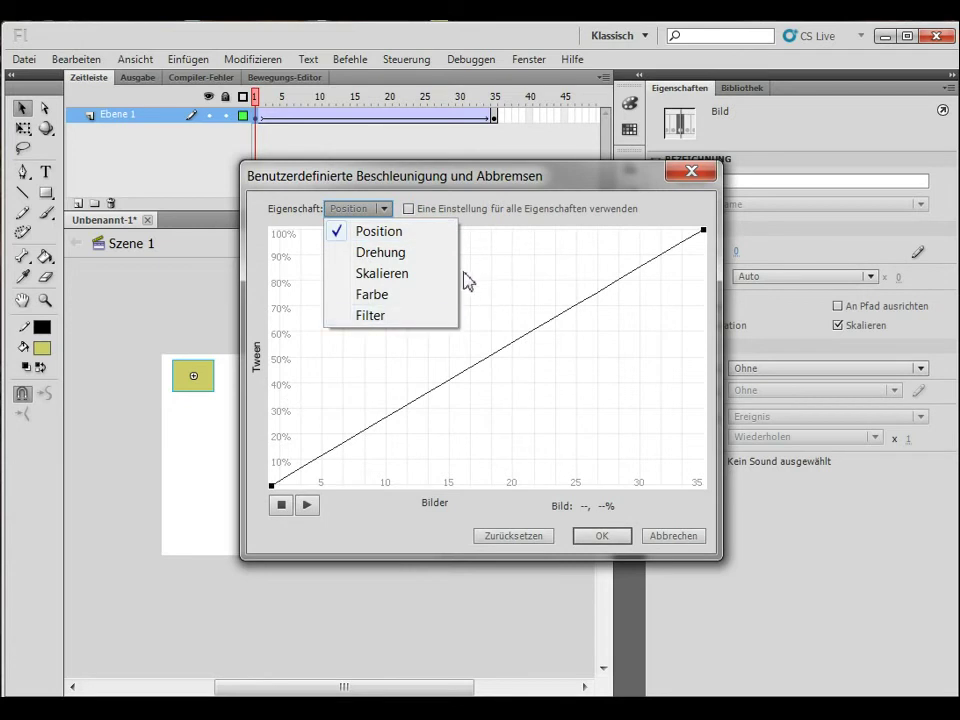
pyautogui.click(274, 488)
pyautogui.moveTo(416, 400); pyautogui.dragTo(344, 243)
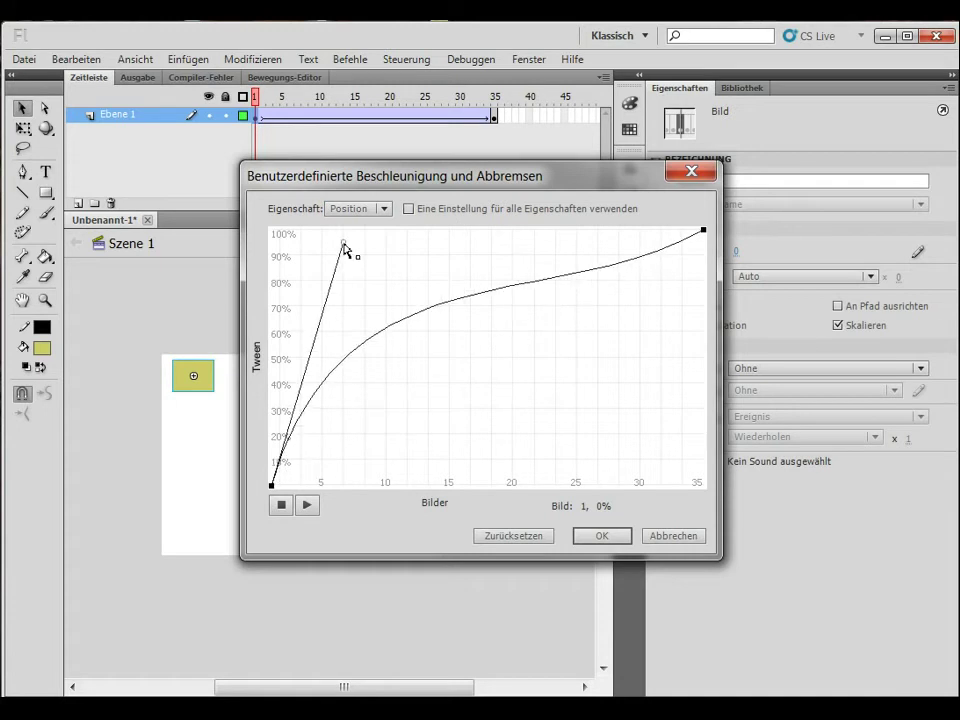
pyautogui.click(703, 230)
pyautogui.moveTo(563, 326); pyautogui.dragTo(513, 259)
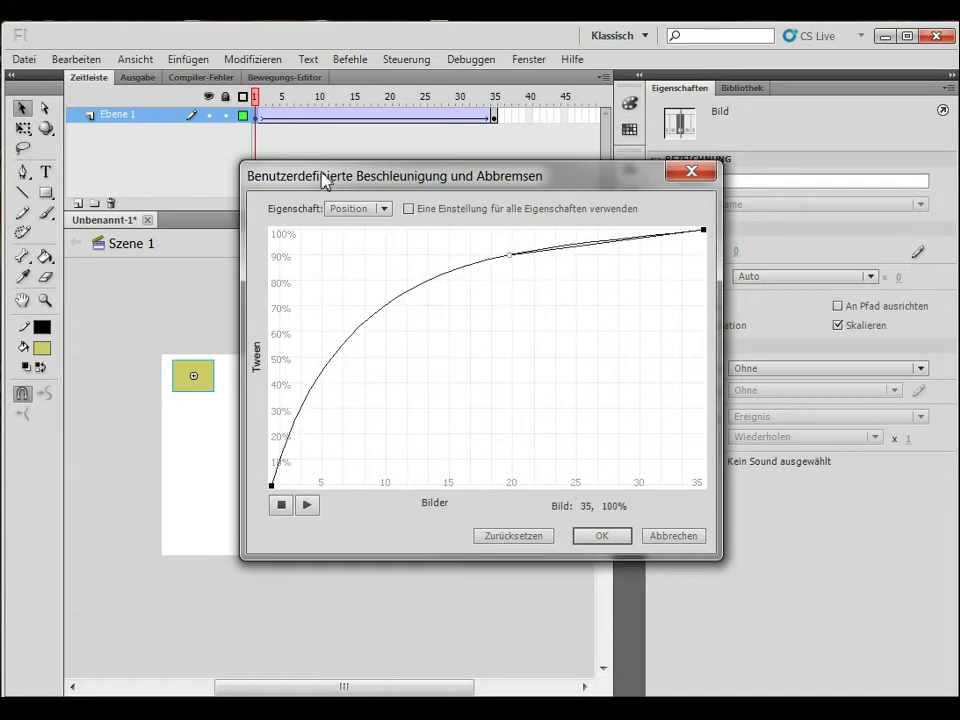
# - Give Skalieren a slow-start curve with handles near frame 26 at 0 % and frame 31 at 20 %, and apply the easing
pyautogui.click(360, 211)
pyautogui.click(381, 276)
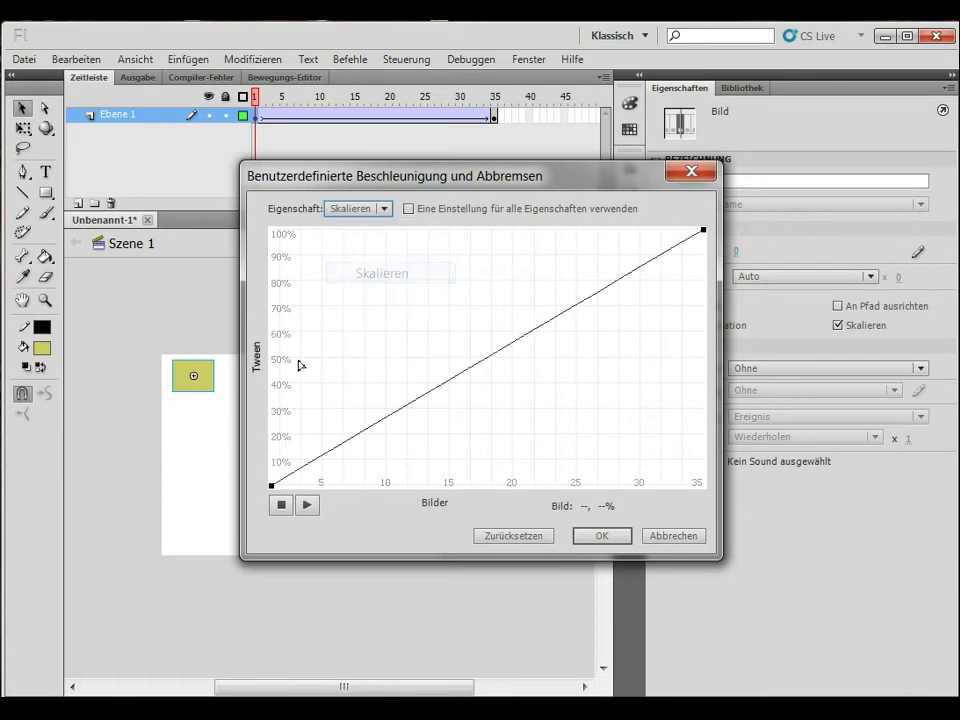
pyautogui.click(271, 486)
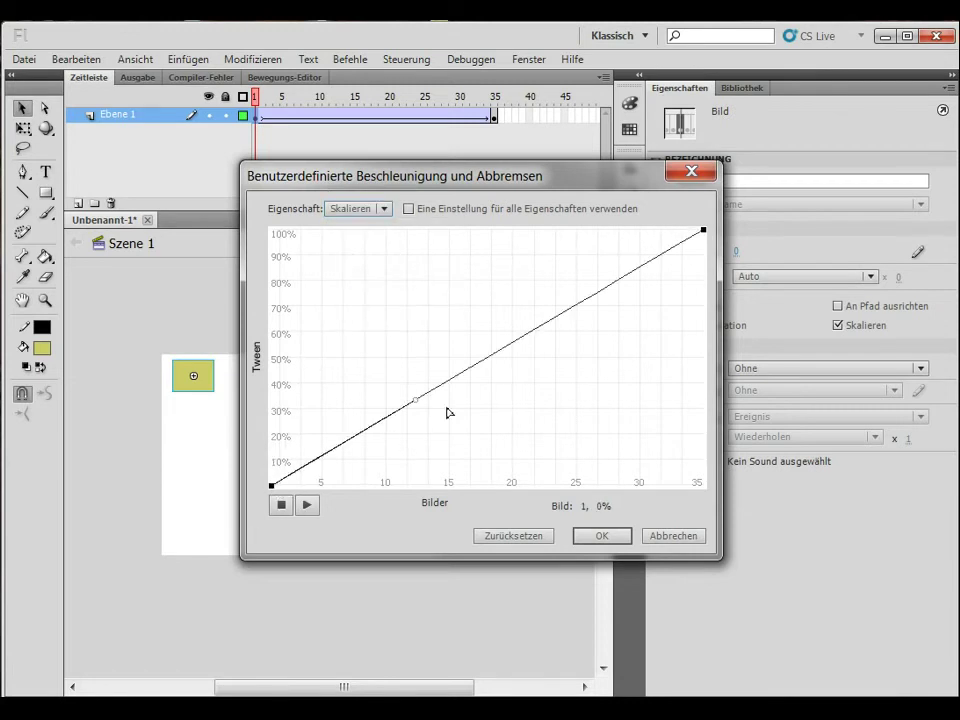
pyautogui.moveTo(416, 405); pyautogui.dragTo(588, 486)
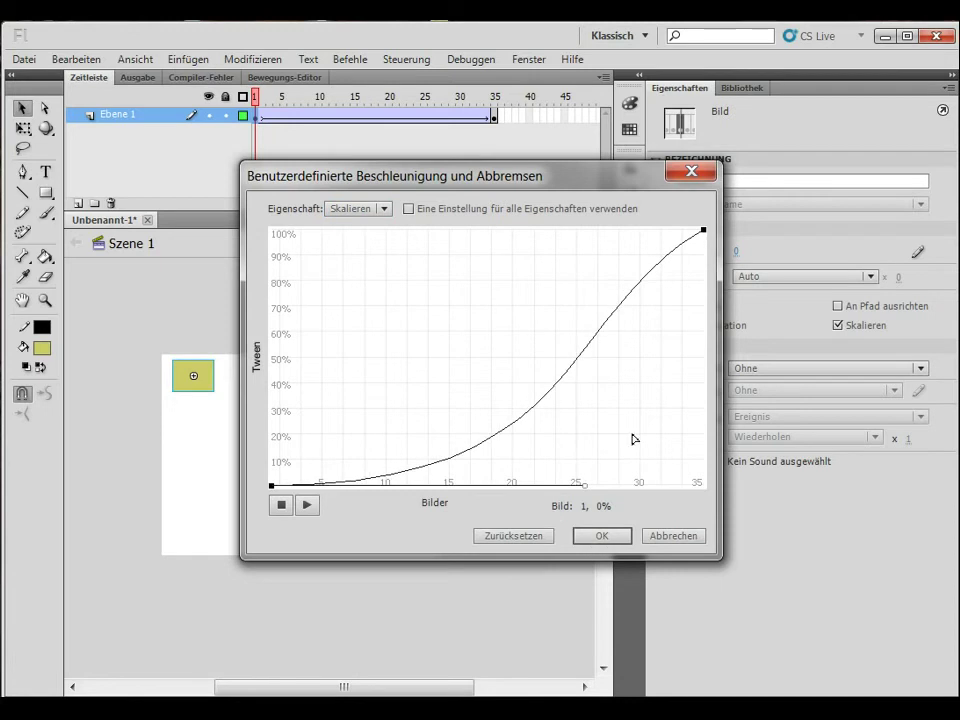
pyautogui.click(703, 231)
pyautogui.click(702, 231)
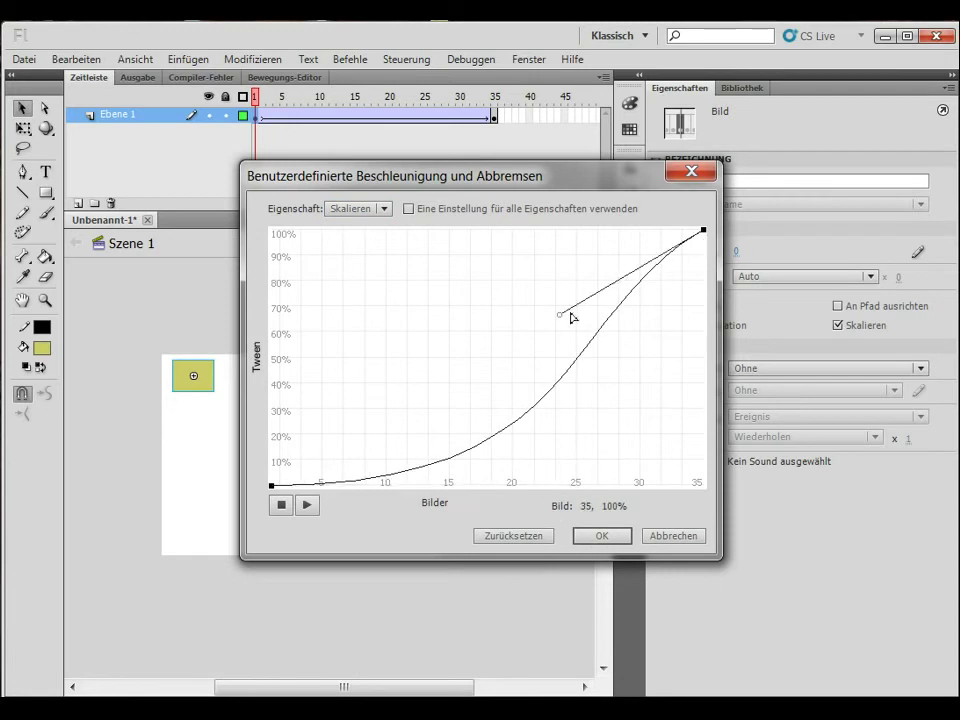
pyautogui.moveTo(559, 318); pyautogui.dragTo(648, 440)
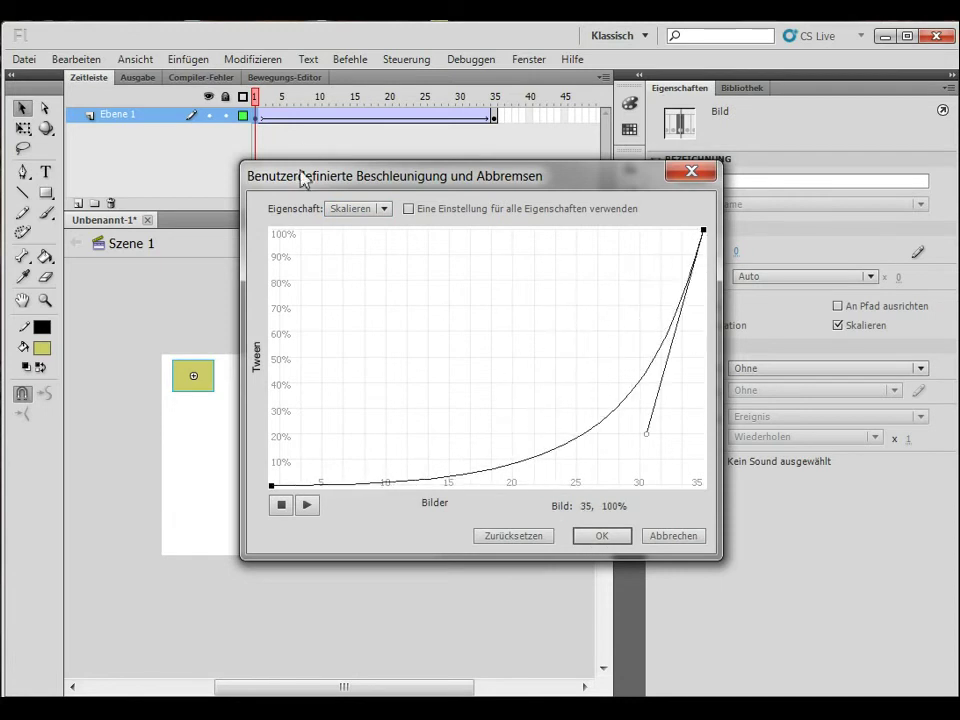
pyautogui.click(603, 537)
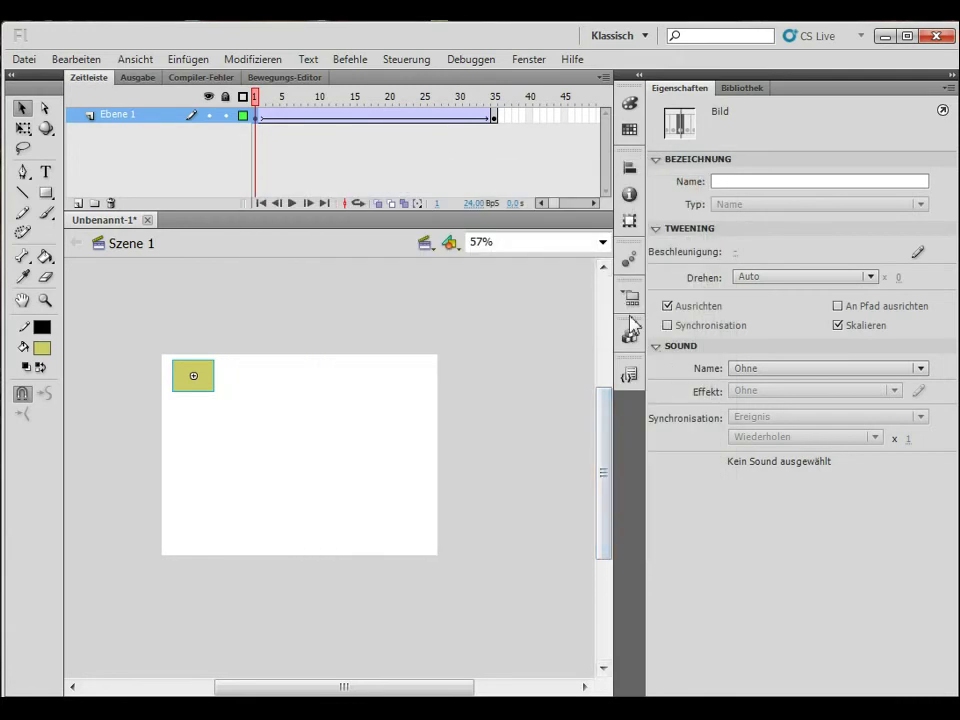
# - Test the movie to watch the separate position and scale easing, and scrub the timeline from frame 1 to frame 35
pyautogui.hotkey('ctrl', 'Return')
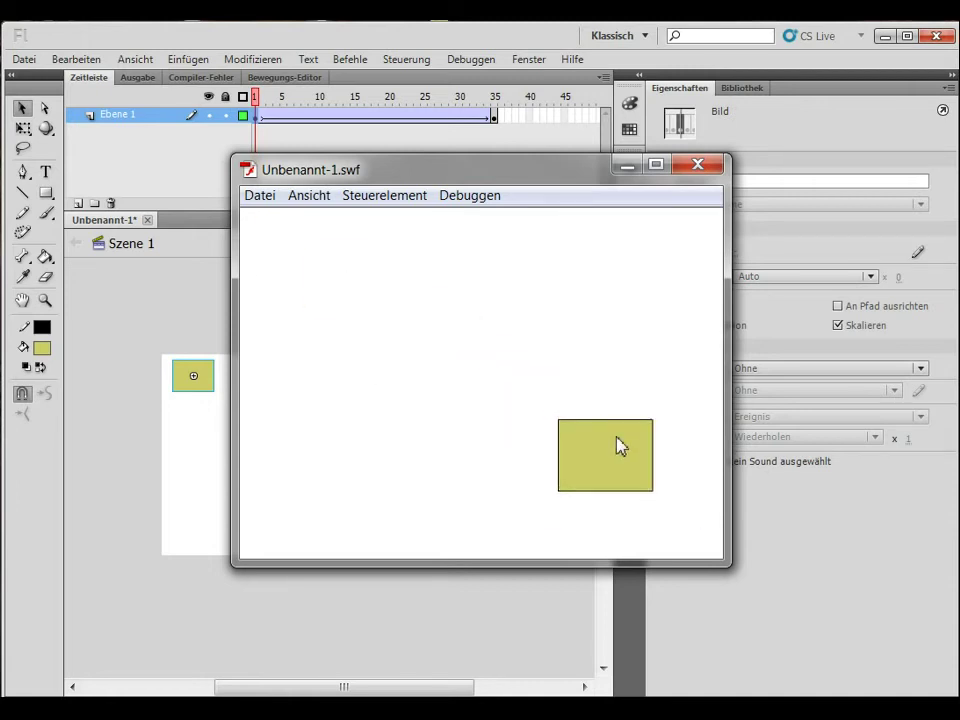
pyautogui.click(704, 164)
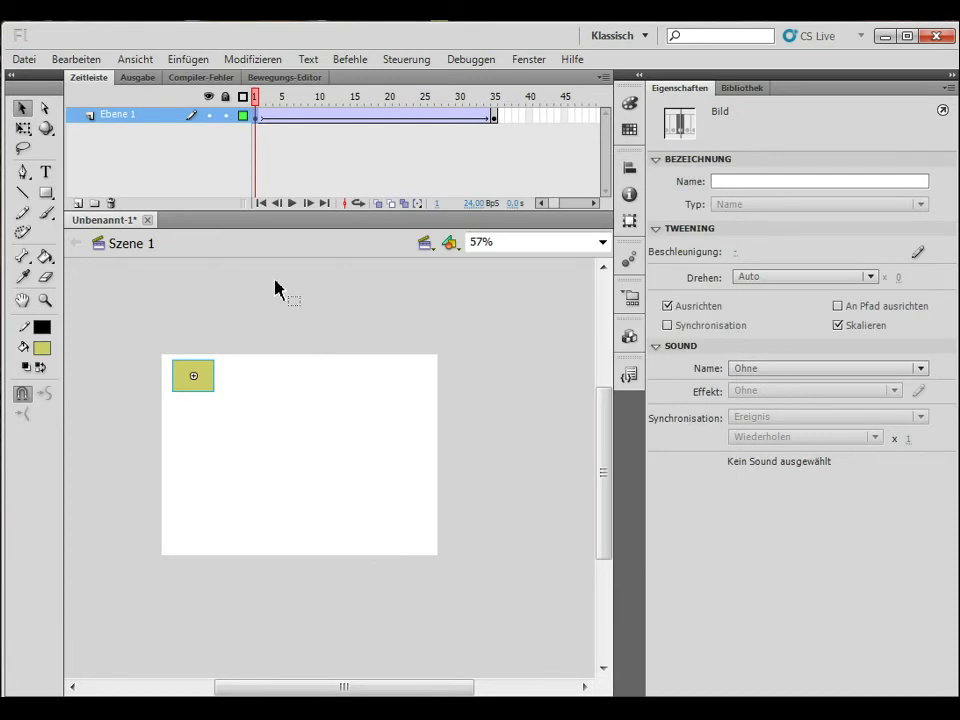
pyautogui.moveTo(257, 96); pyautogui.dragTo(499, 129)
pyautogui.click(611, 210)
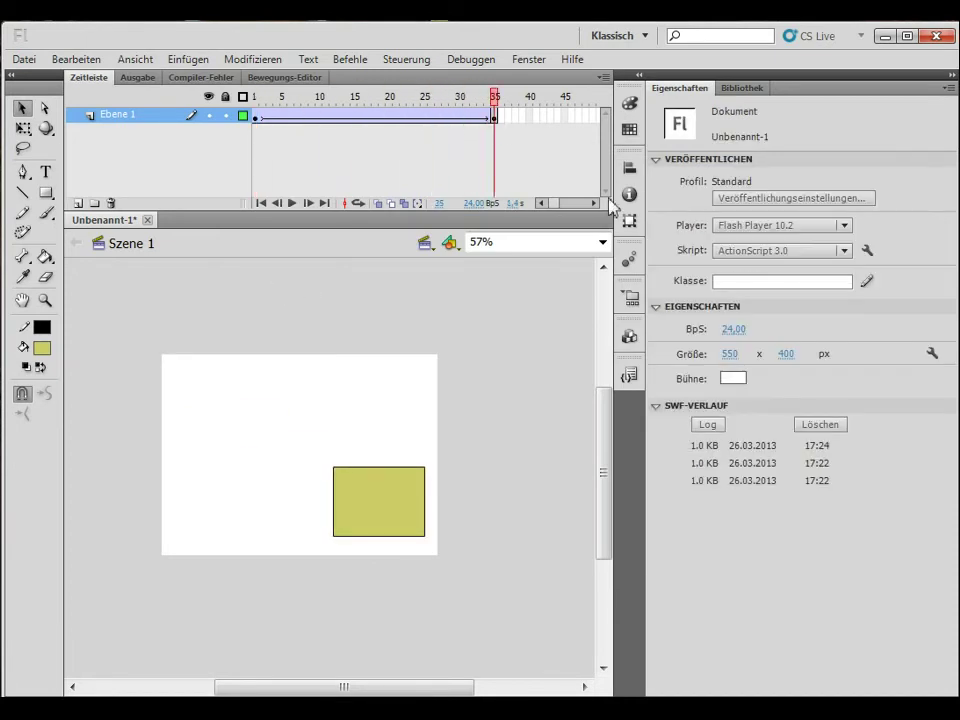
# - Add two inner points to the tween's Position curve, placing them at about frame 9 and 75 % and frame 20 and 18 %
pyautogui.click(290, 116)
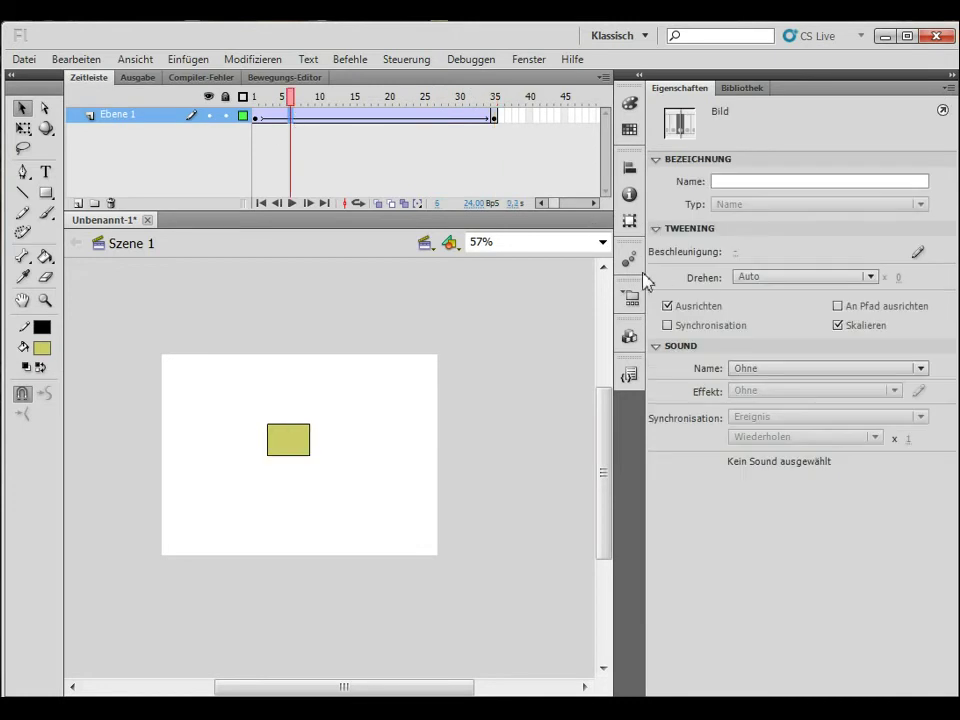
pyautogui.click(917, 252)
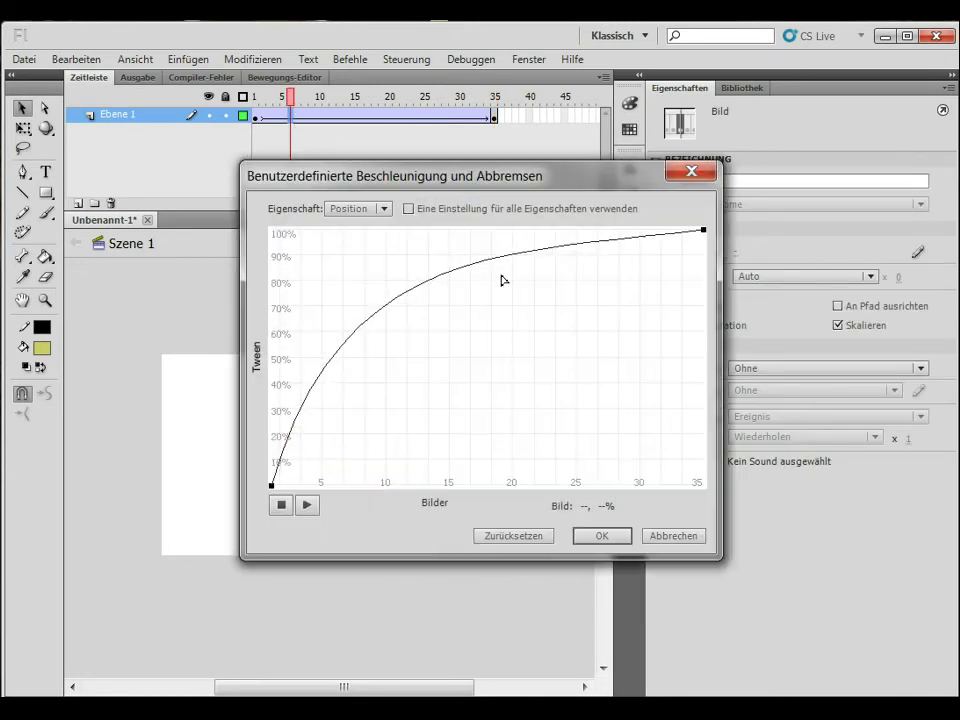
pyautogui.click(413, 289)
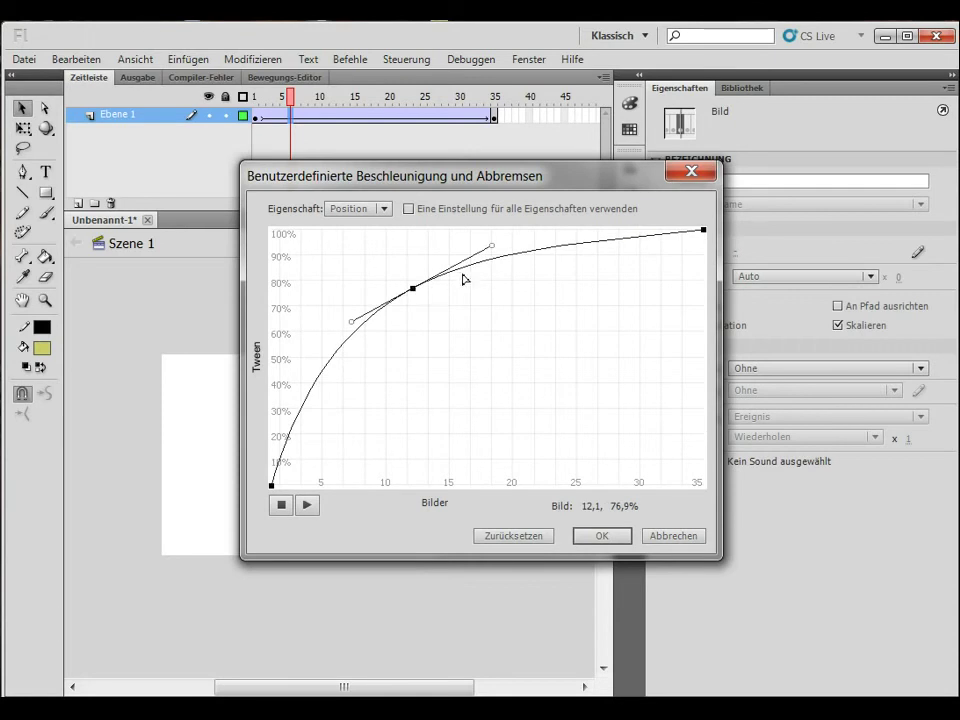
pyautogui.click(544, 249)
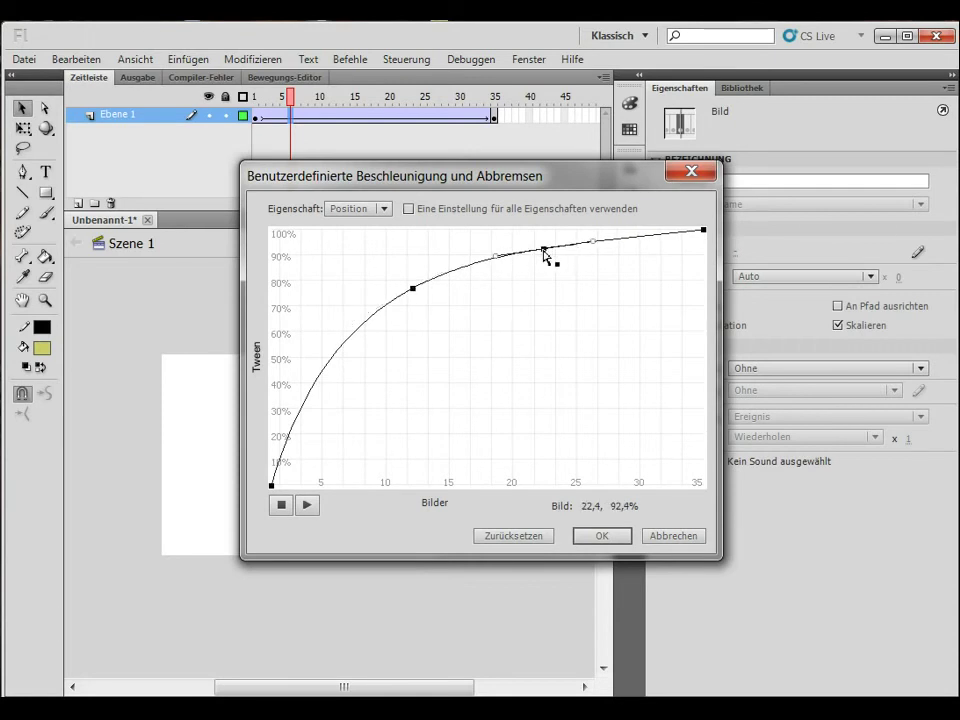
pyautogui.moveTo(544, 251); pyautogui.dragTo(509, 439)
pyautogui.moveTo(413, 291); pyautogui.dragTo(443, 287)
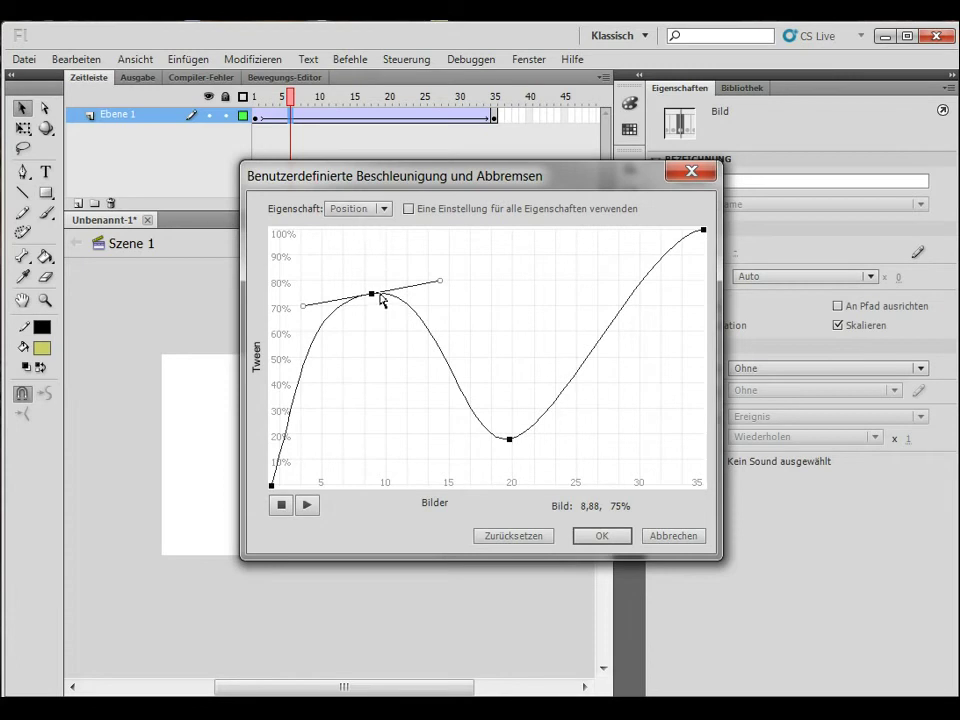
# - Move the Position curve's inner points to about frame 11 at 100 % and frame 23.9 at 20 %, and test the movie
pyautogui.moveTo(371, 295); pyautogui.dragTo(387, 231)
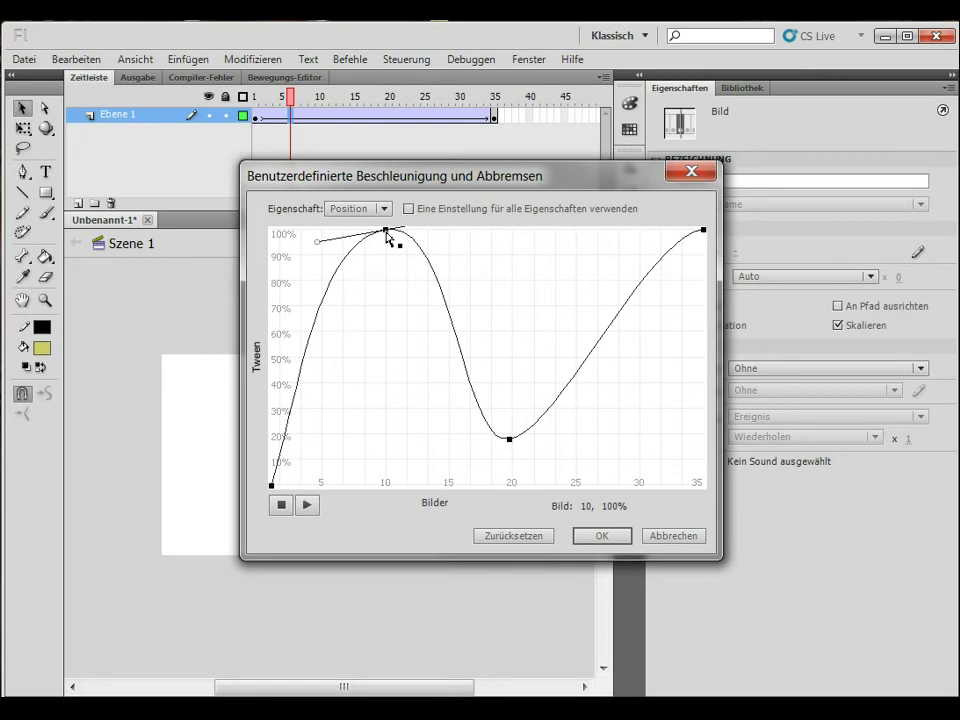
pyautogui.moveTo(388, 236); pyautogui.dragTo(403, 233)
pyautogui.moveTo(512, 440); pyautogui.dragTo(565, 436)
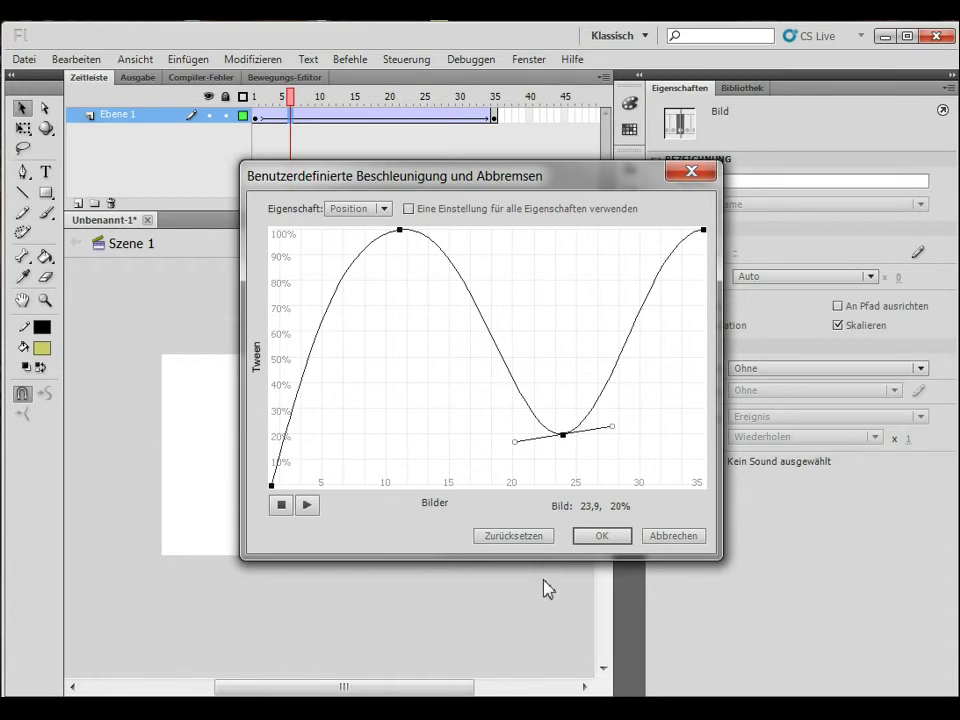
pyautogui.click(617, 538)
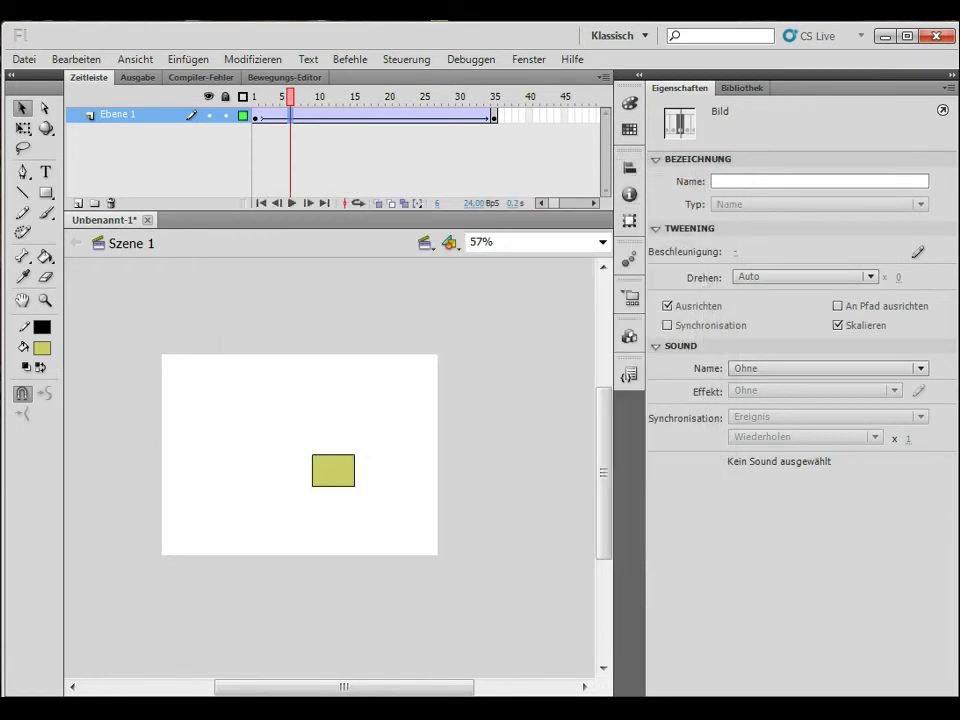
pyautogui.hotkey('ctrl', 'Return')
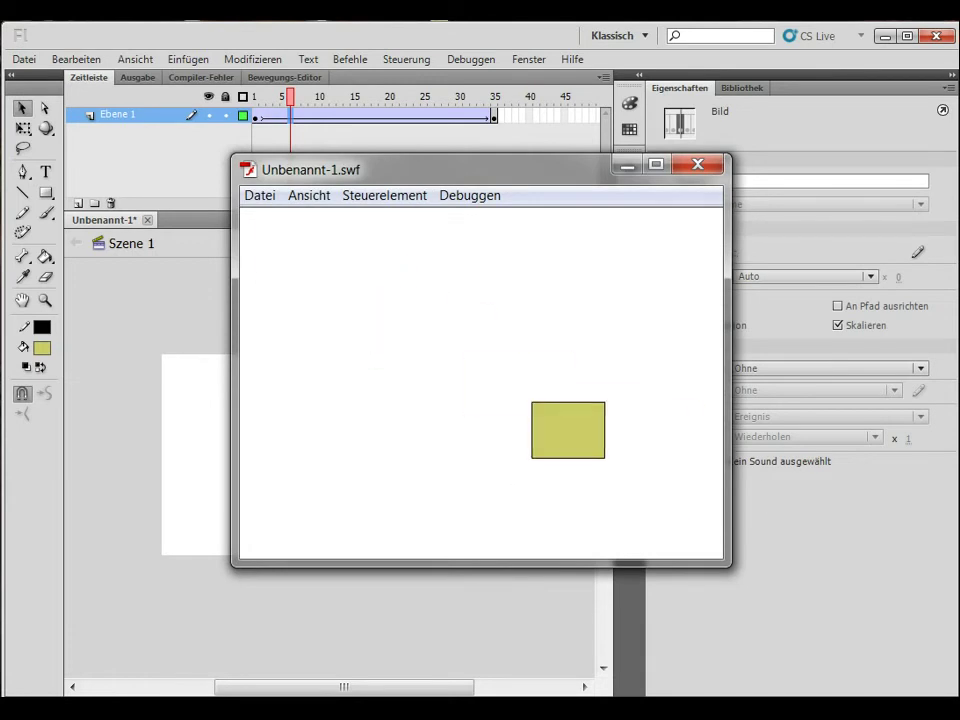
pyautogui.click(706, 164)
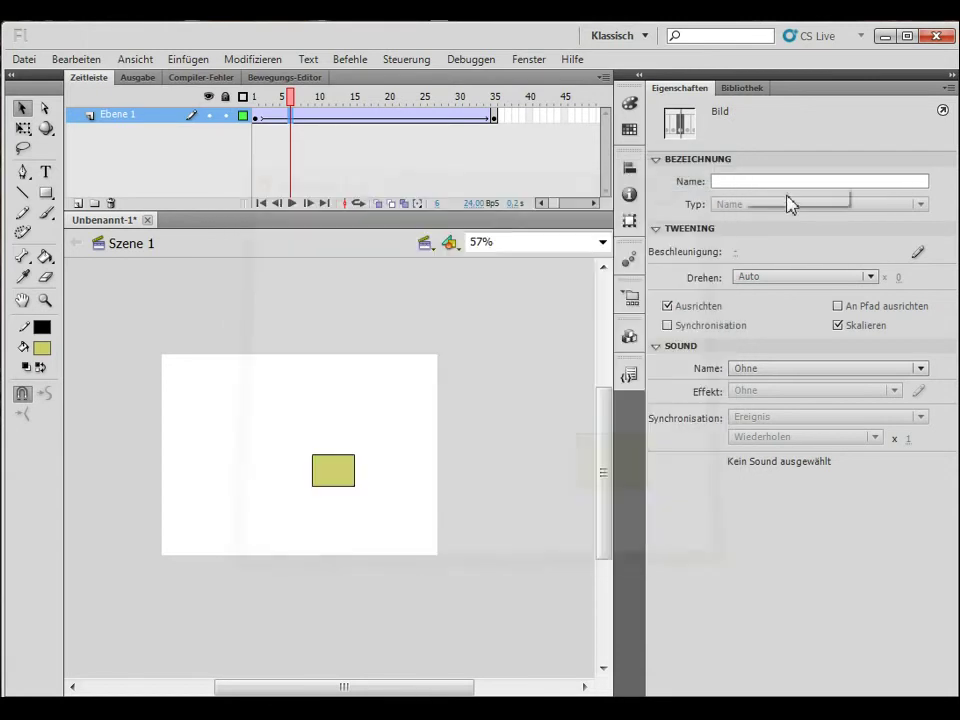
# - Reshape the Position curve into a rising wave with its inner points at frame 11.4 and 30 % and frame 23.9 and 82.5 %, and apply
pyautogui.click(258, 117)
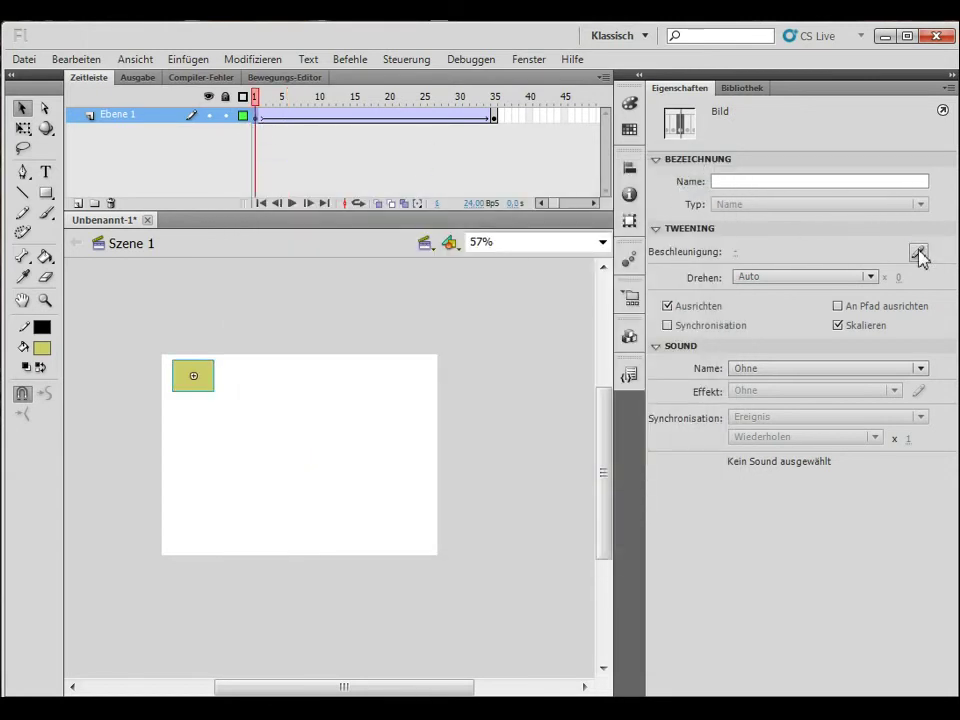
pyautogui.click(918, 252)
pyautogui.moveTo(401, 232); pyautogui.dragTo(398, 345)
pyautogui.click(704, 231)
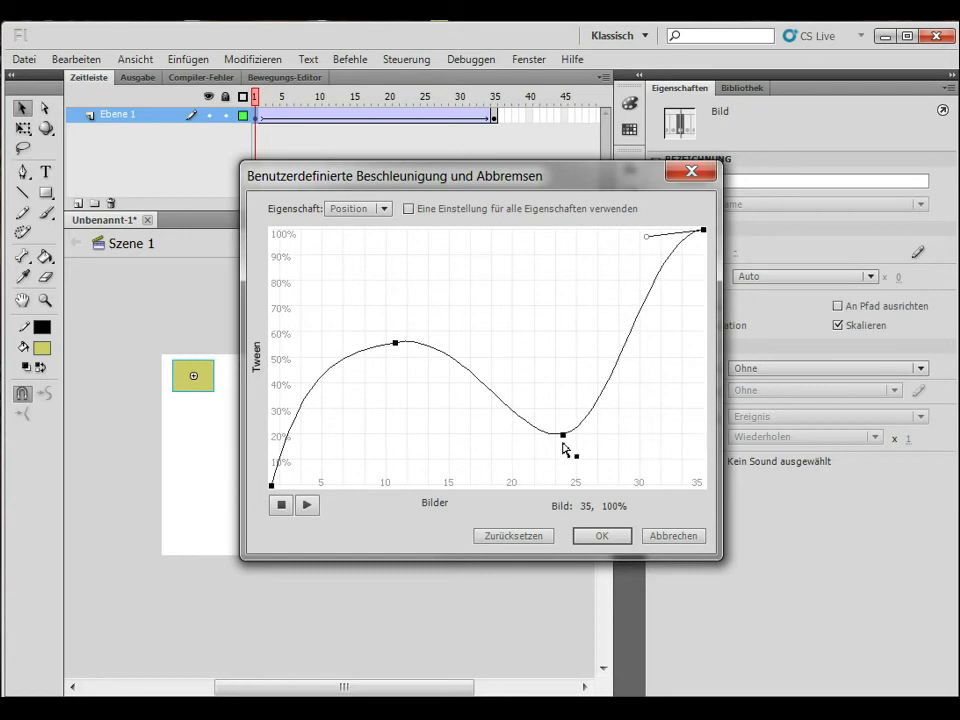
pyautogui.moveTo(564, 438); pyautogui.dragTo(564, 276)
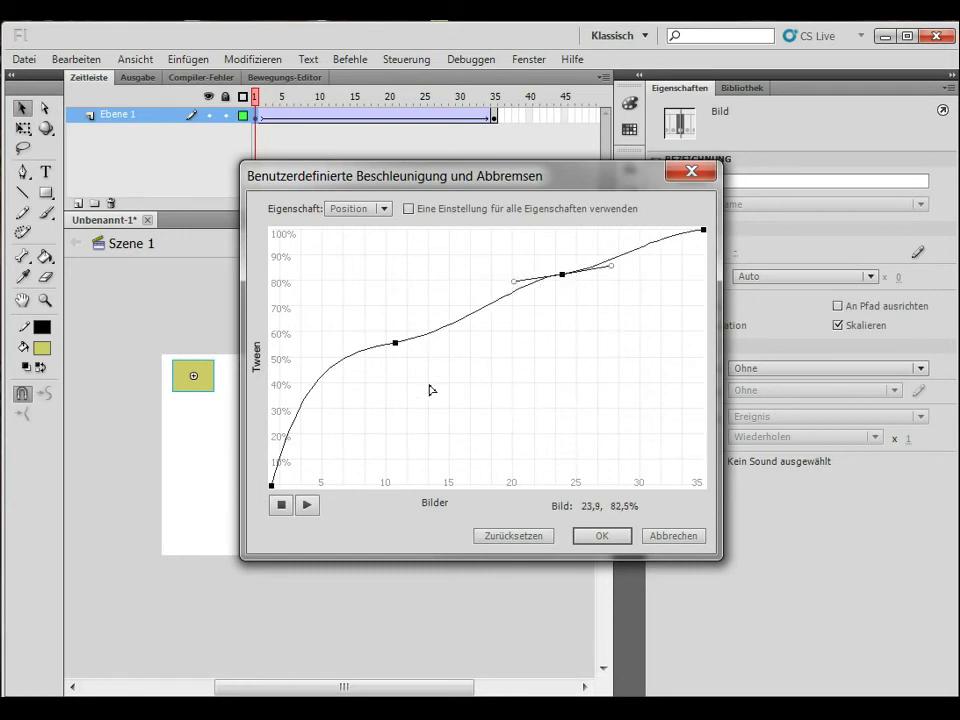
pyautogui.moveTo(395, 343); pyautogui.dragTo(403, 408)
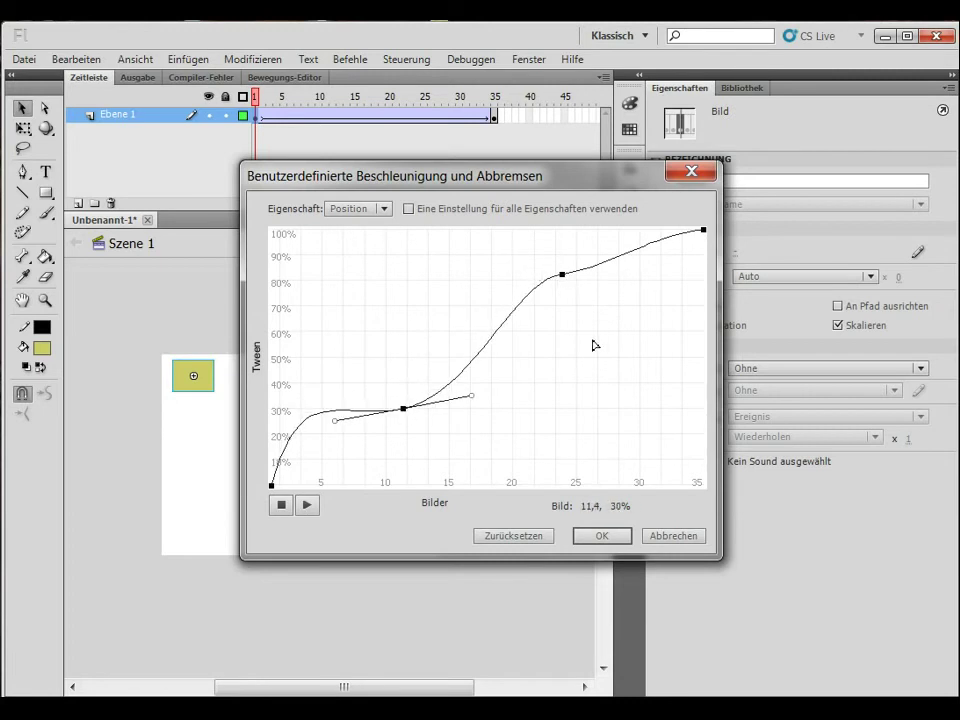
pyautogui.click(606, 537)
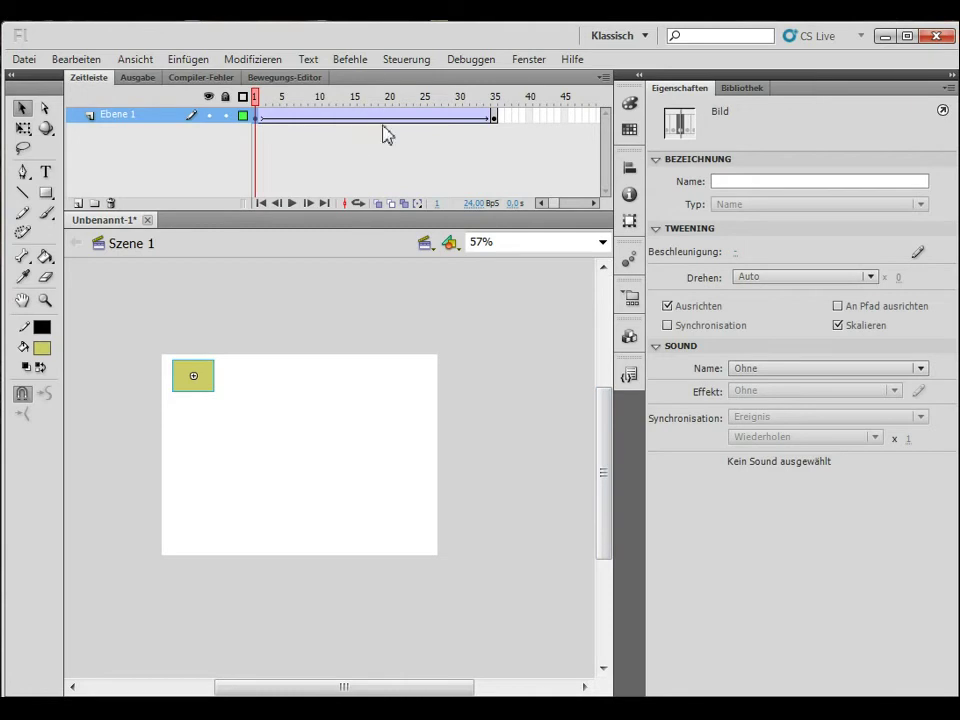
# - Use one easing setting for all properties again and straighten its curve into a nearly linear diagonal, applying the change
pyautogui.click(918, 253)
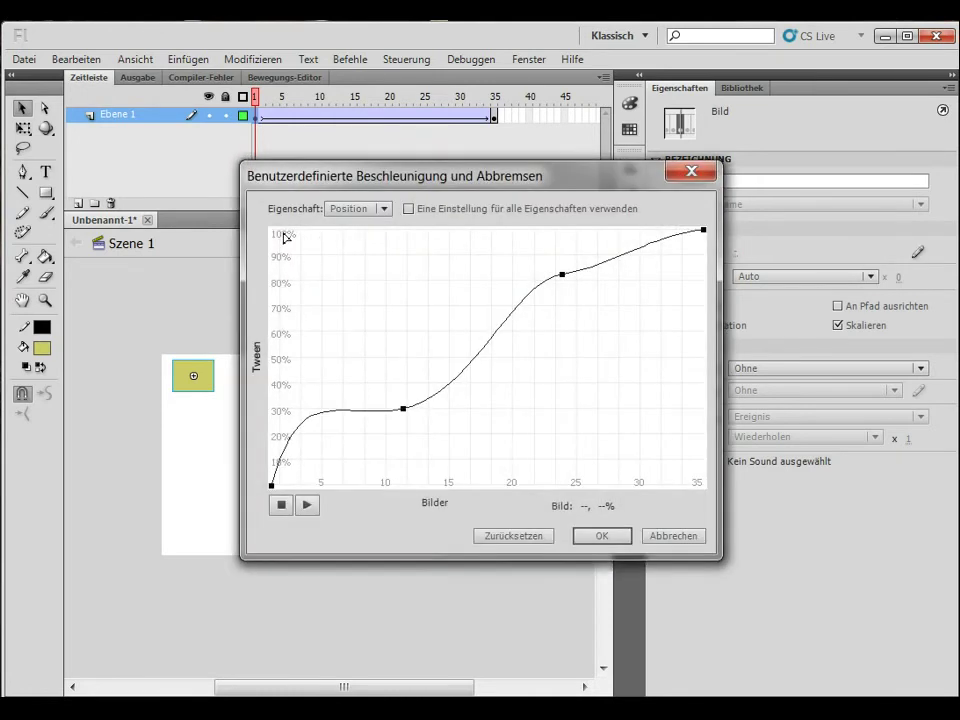
pyautogui.click(409, 209)
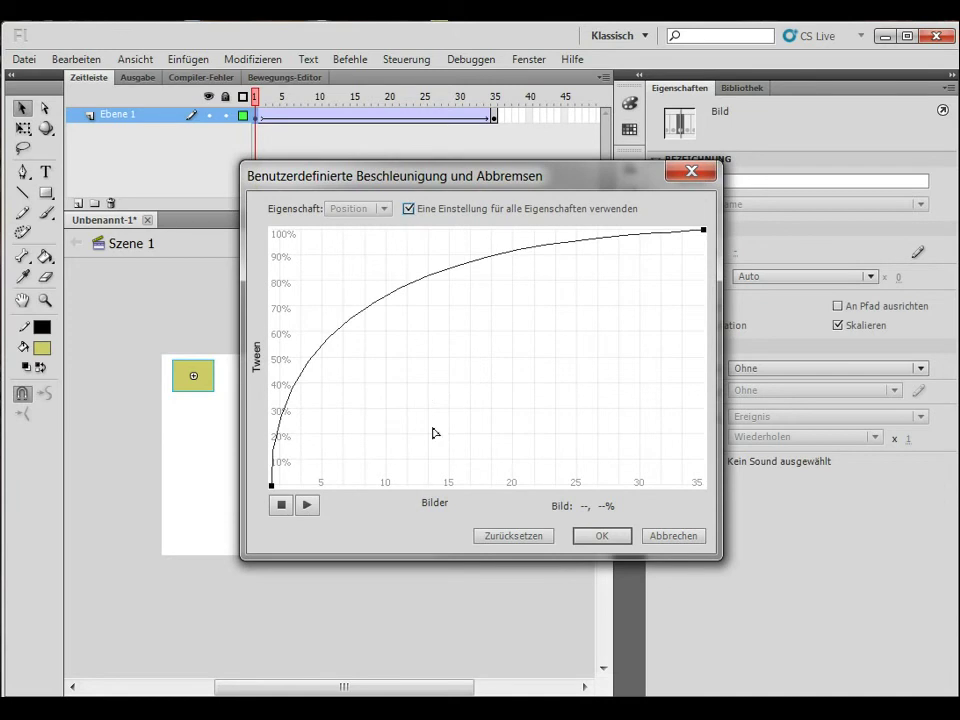
pyautogui.click(272, 486)
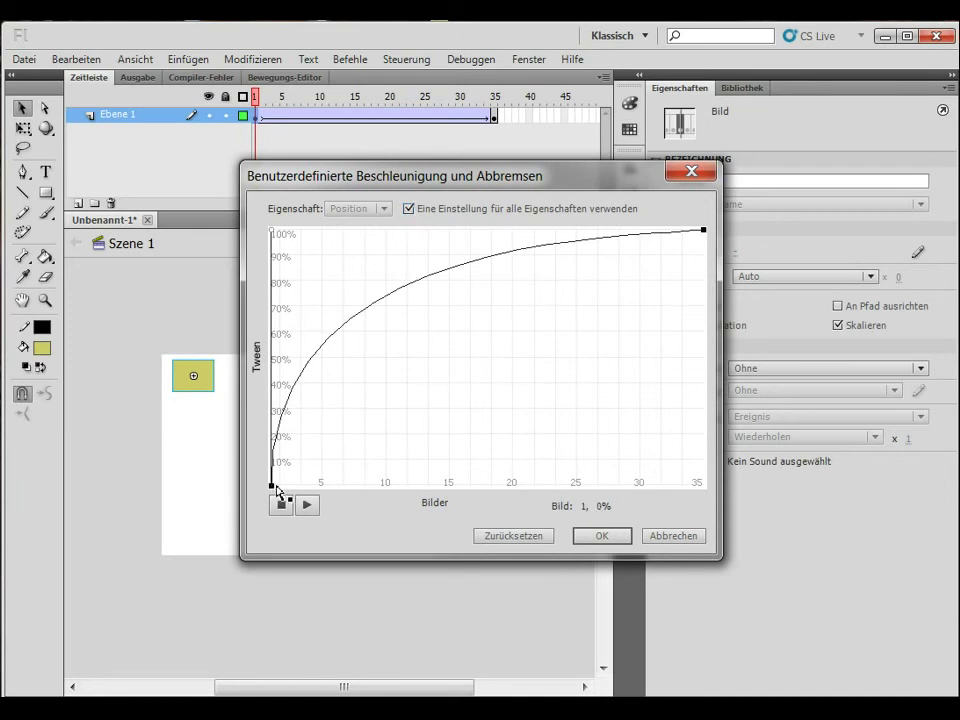
pyautogui.moveTo(274, 231); pyautogui.dragTo(440, 374)
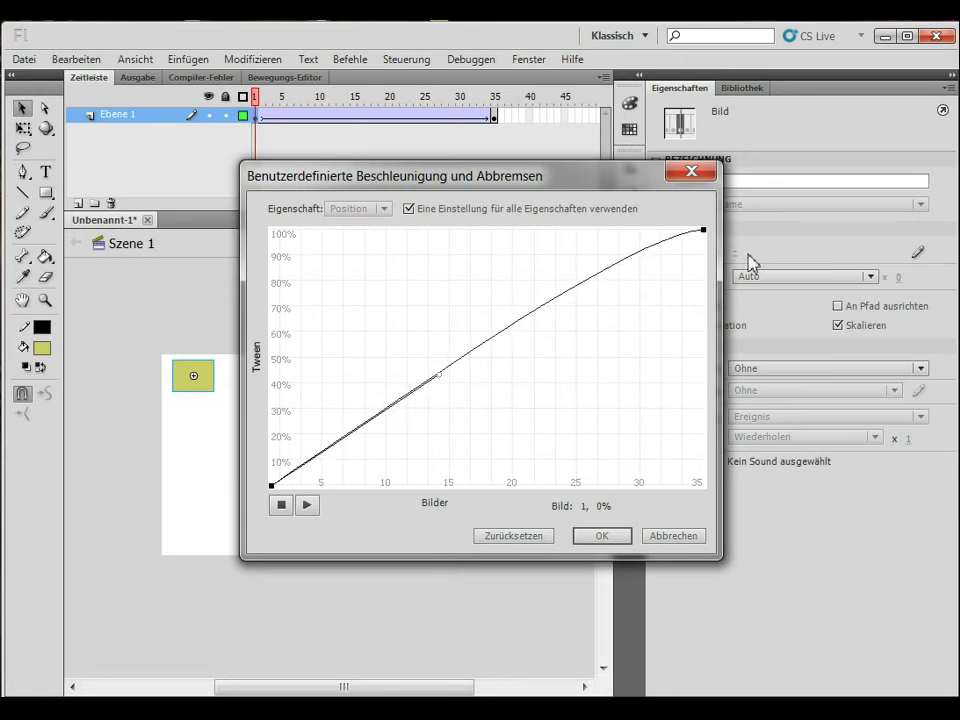
pyautogui.click(704, 231)
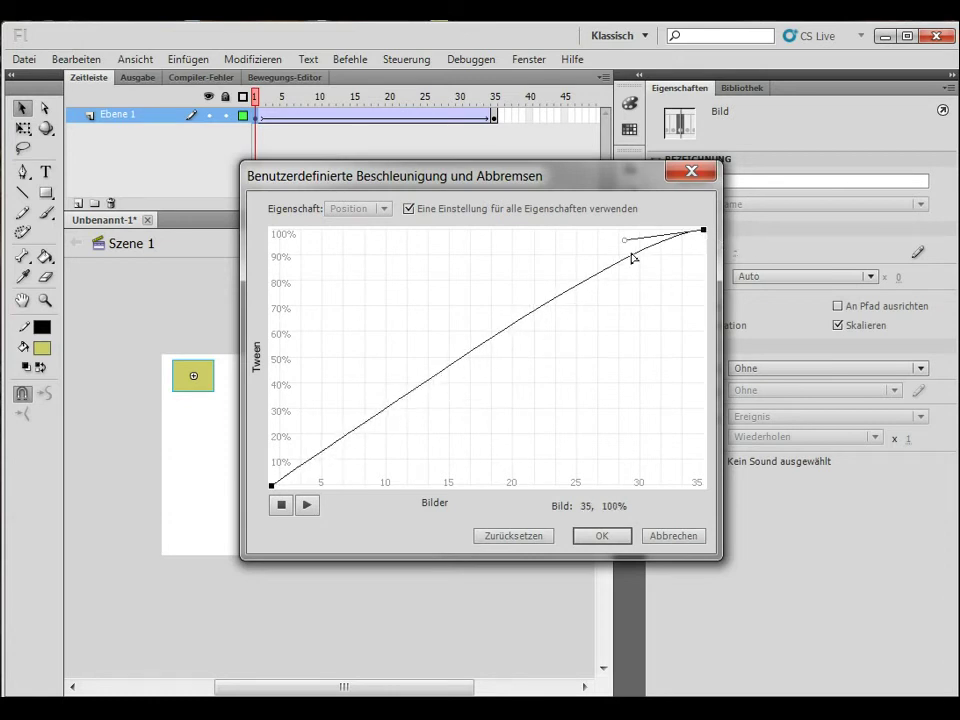
pyautogui.moveTo(627, 242); pyautogui.dragTo(563, 314)
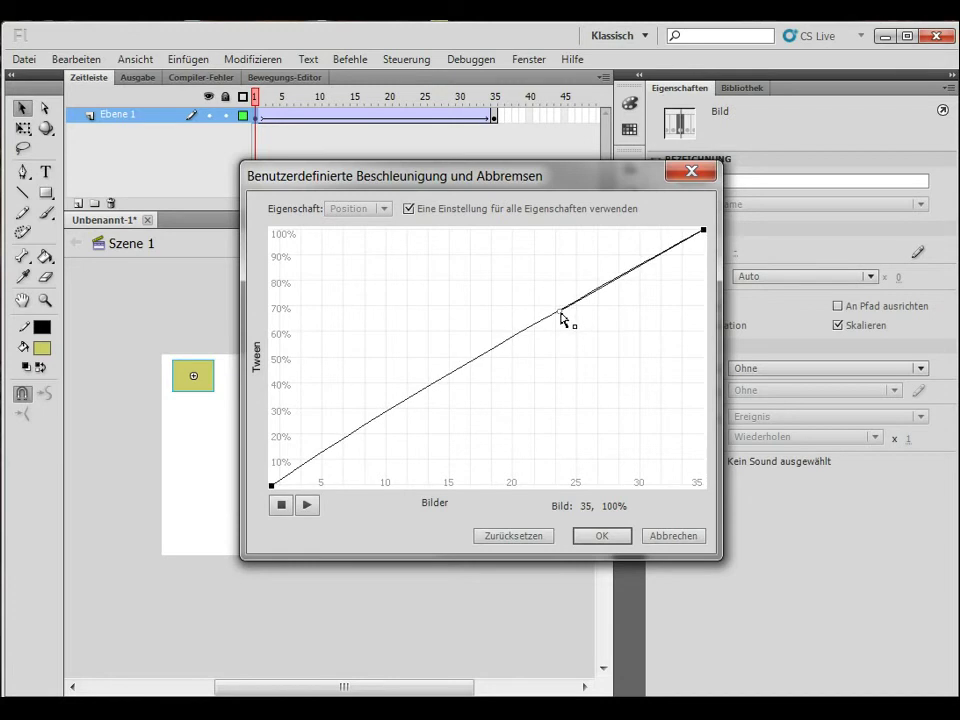
pyautogui.click(601, 537)
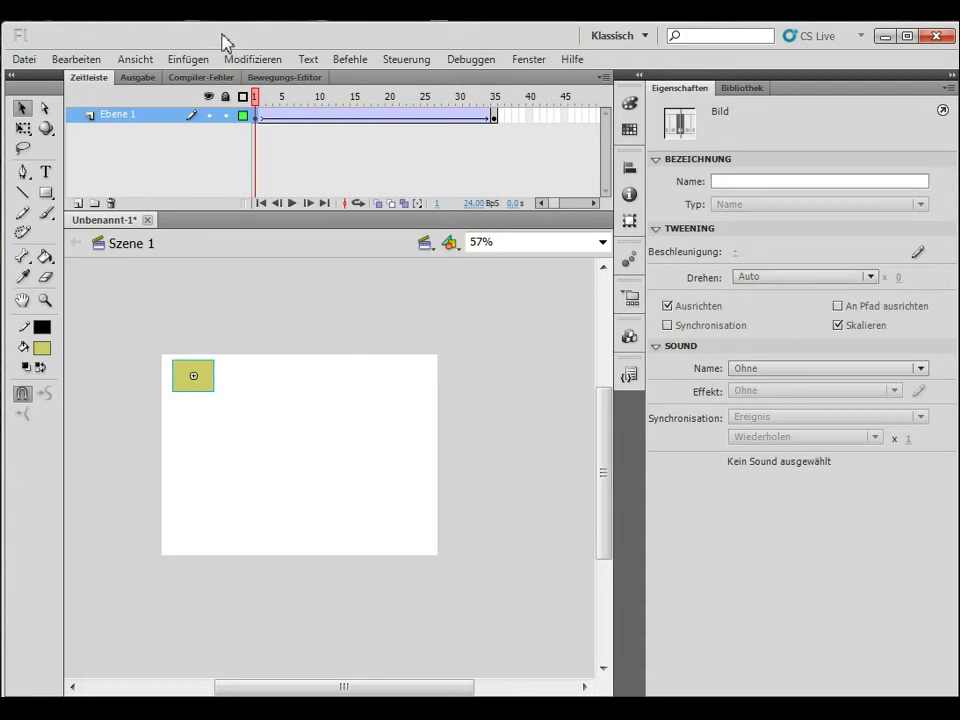
# - Set the classic tween's rotation to one clockwise turn (UZS) and preview the animation
pyautogui.moveTo(259, 99); pyautogui.dragTo(497, 127)
pyautogui.click(494, 116)
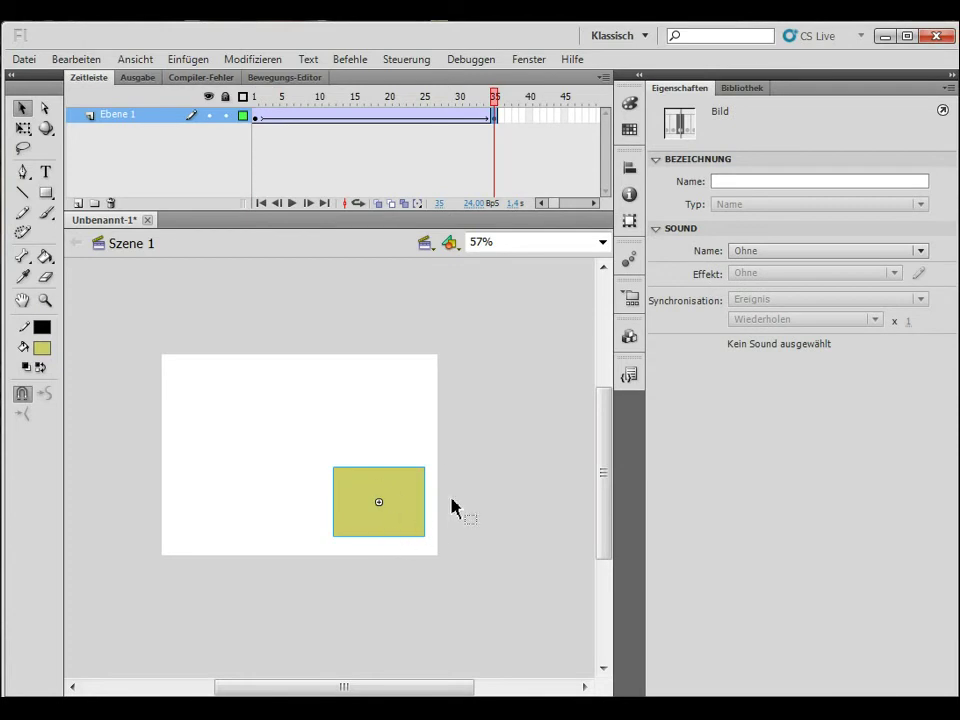
pyautogui.moveTo(497, 107); pyautogui.dragTo(232, 152)
pyautogui.click(262, 116)
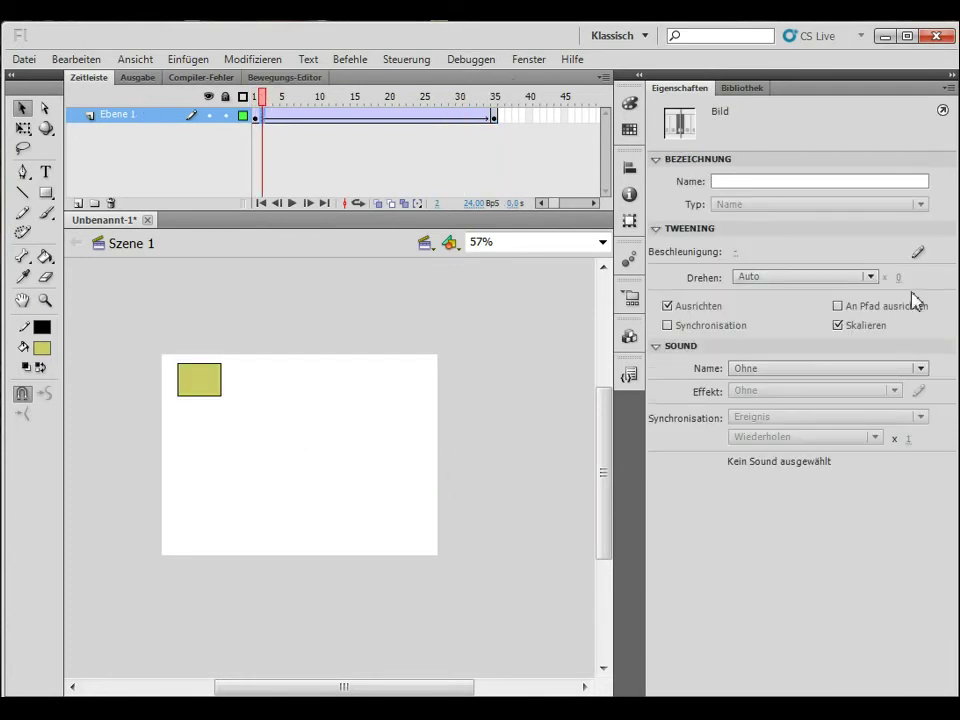
pyautogui.click(805, 279)
pyautogui.click(798, 341)
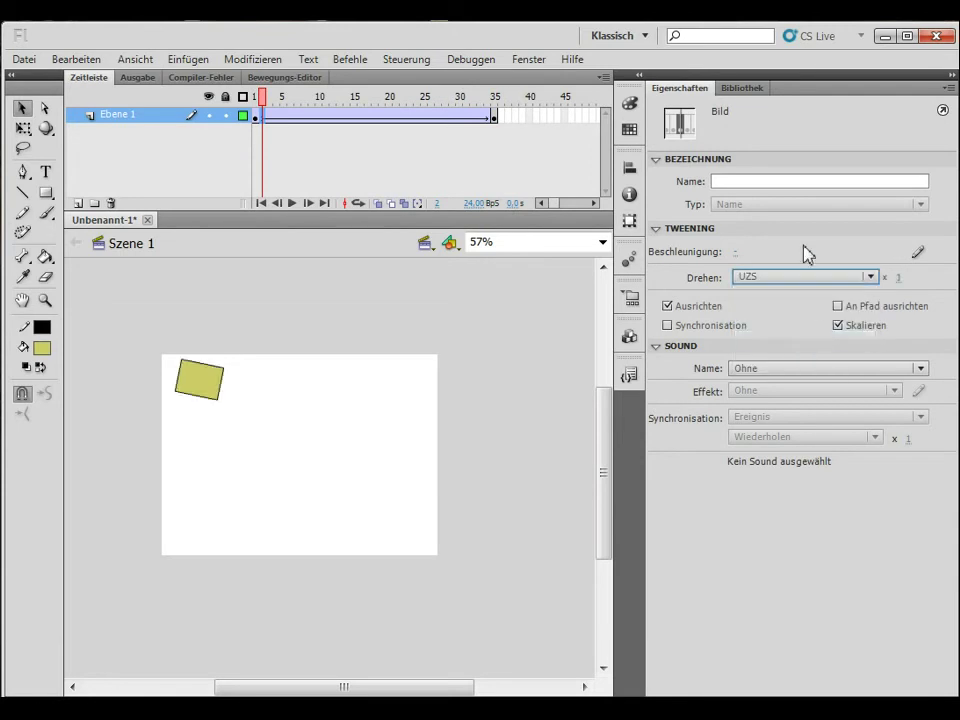
pyautogui.click(251, 96)
pyautogui.moveTo(271, 100); pyautogui.dragTo(189, 103)
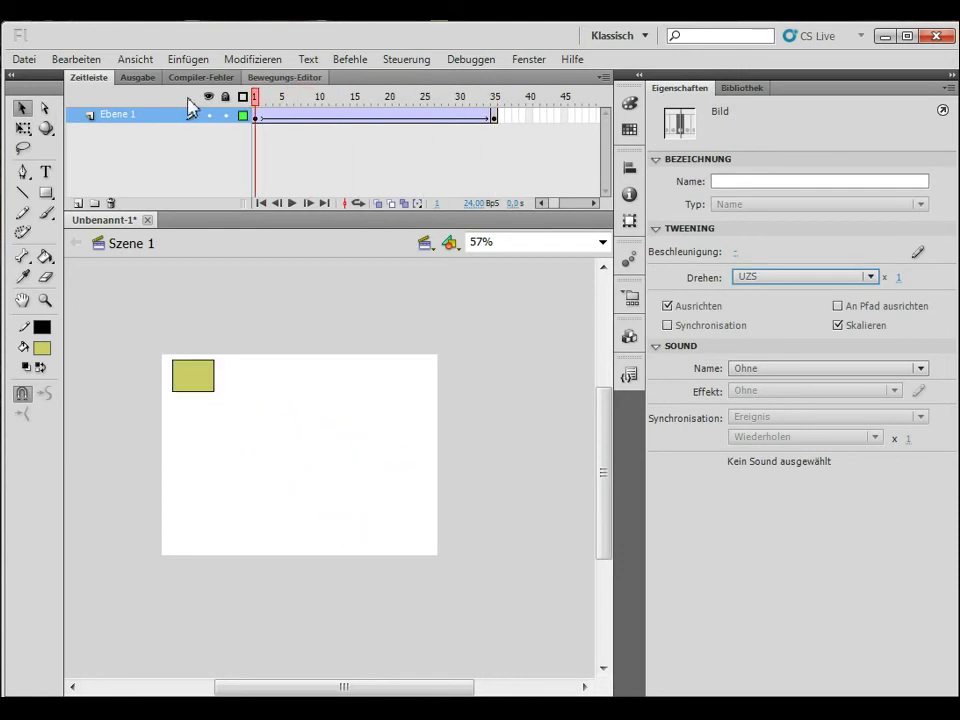
pyautogui.press('Return')
pyautogui.click(512, 300)
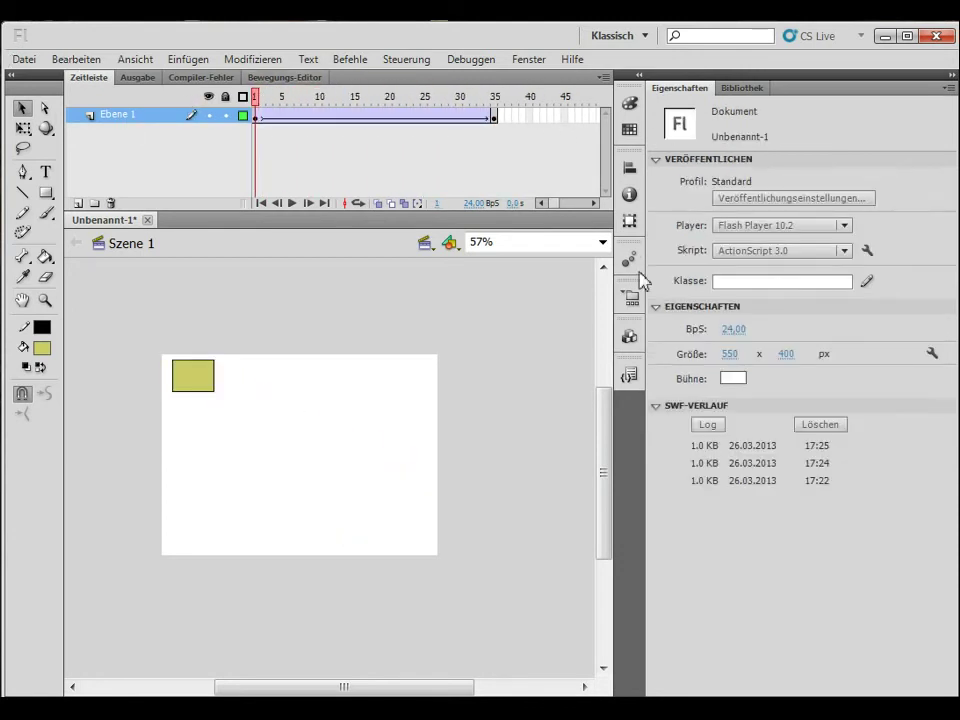
# - Return to frame 1 and add a classic motion guide layer to Ebene 1
pyautogui.click(285, 117)
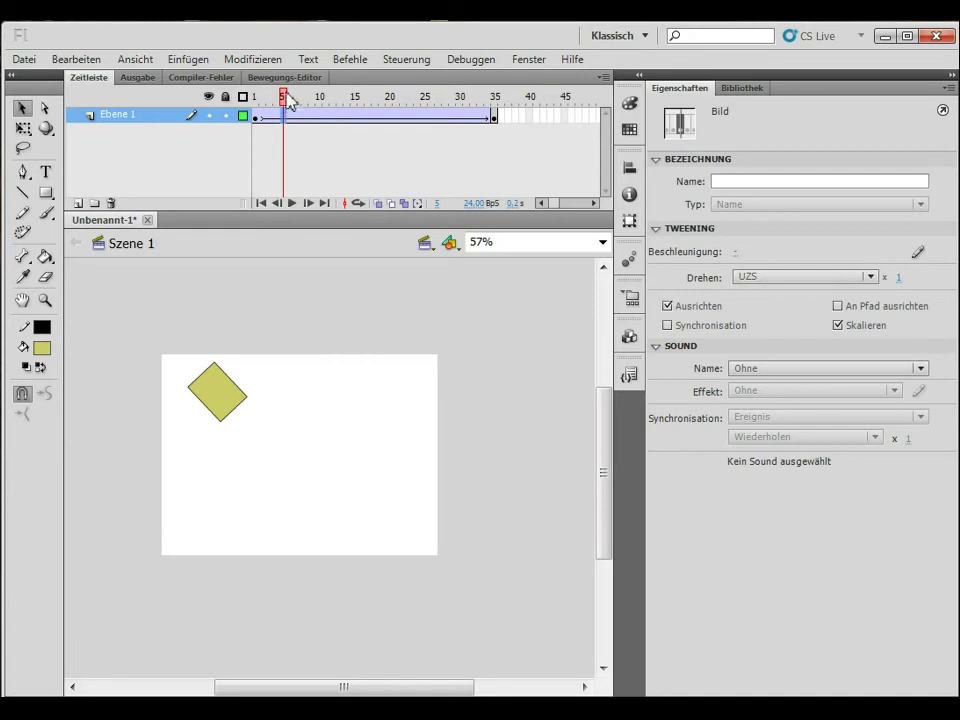
pyautogui.moveTo(288, 100); pyautogui.dragTo(232, 132)
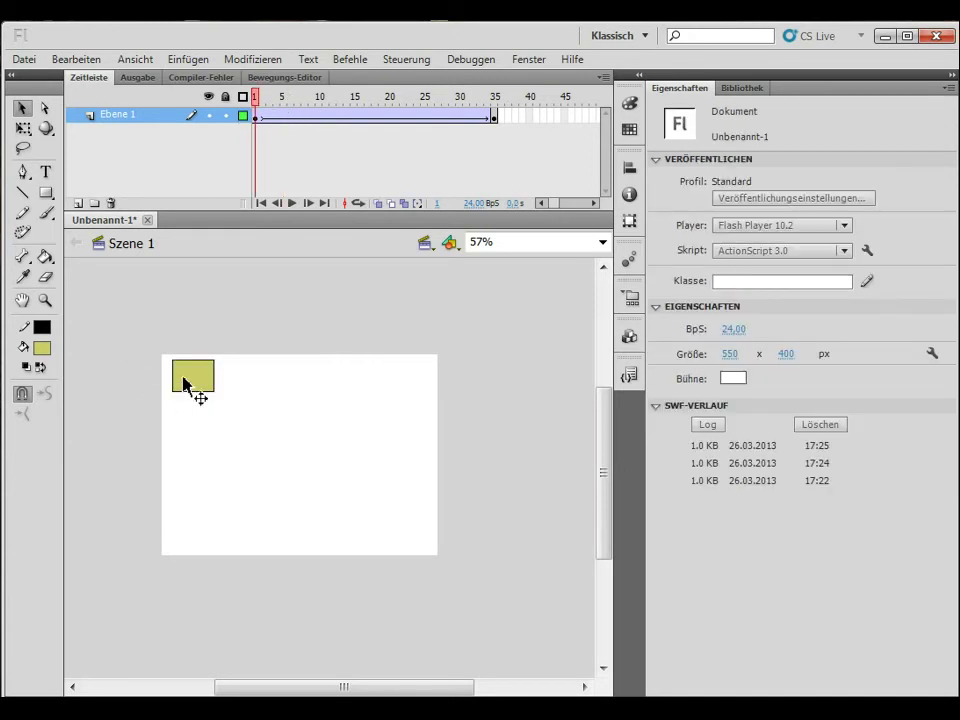
pyautogui.moveTo(258, 103)
pyautogui.mouseDown()
pyautogui.moveTo(579, 111)
pyautogui.moveTo(255, 100)
pyautogui.mouseUp()
pyautogui.rightClick(147, 121)
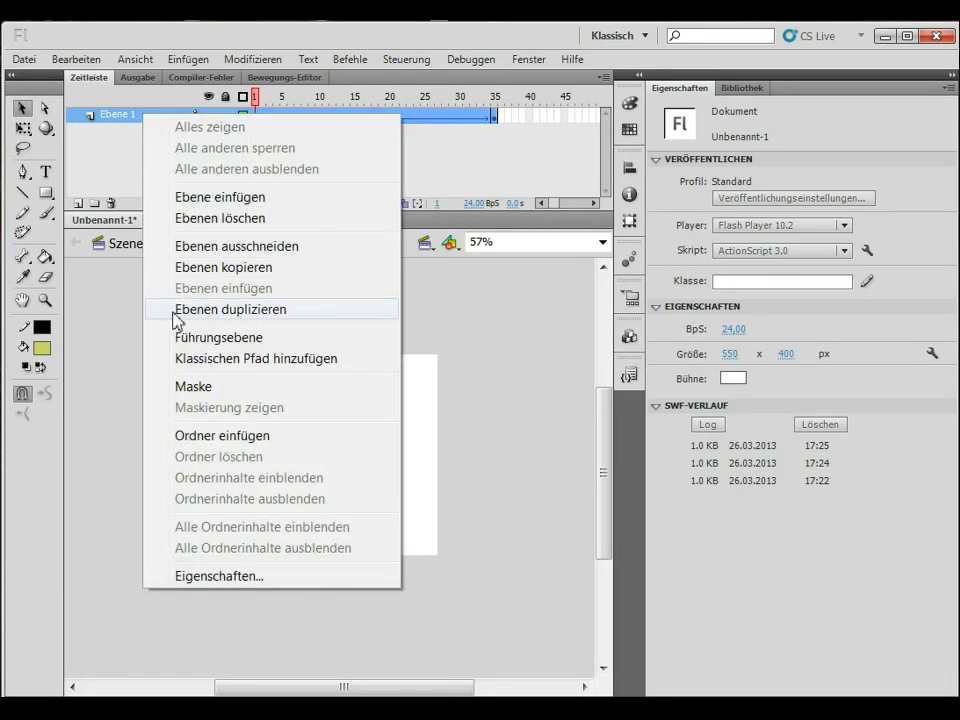
pyautogui.rightClick(115, 115)
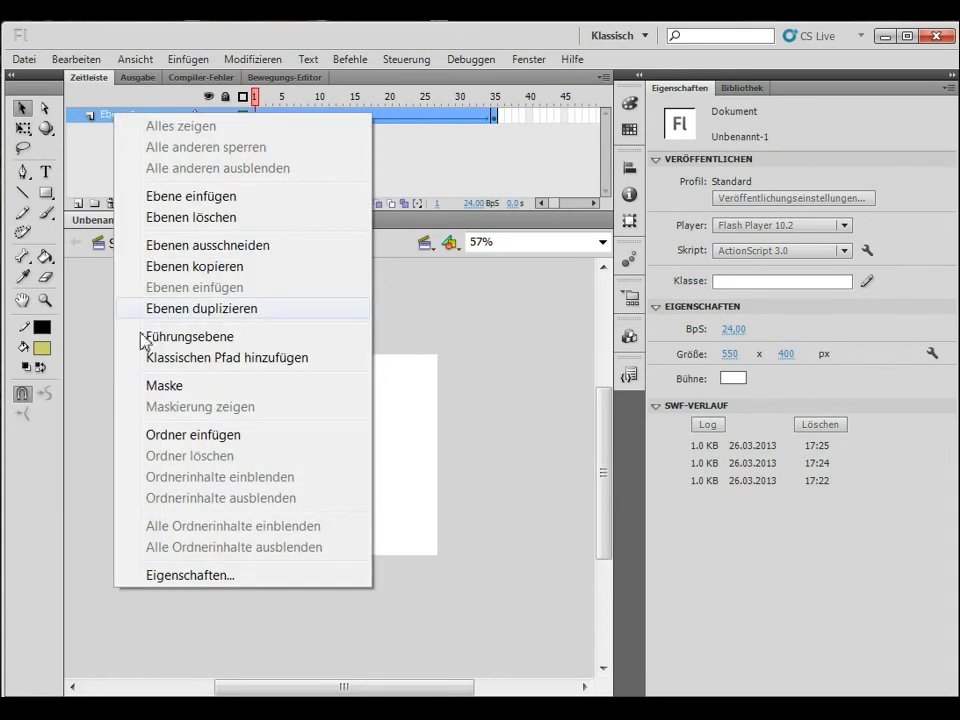
pyautogui.click(160, 358)
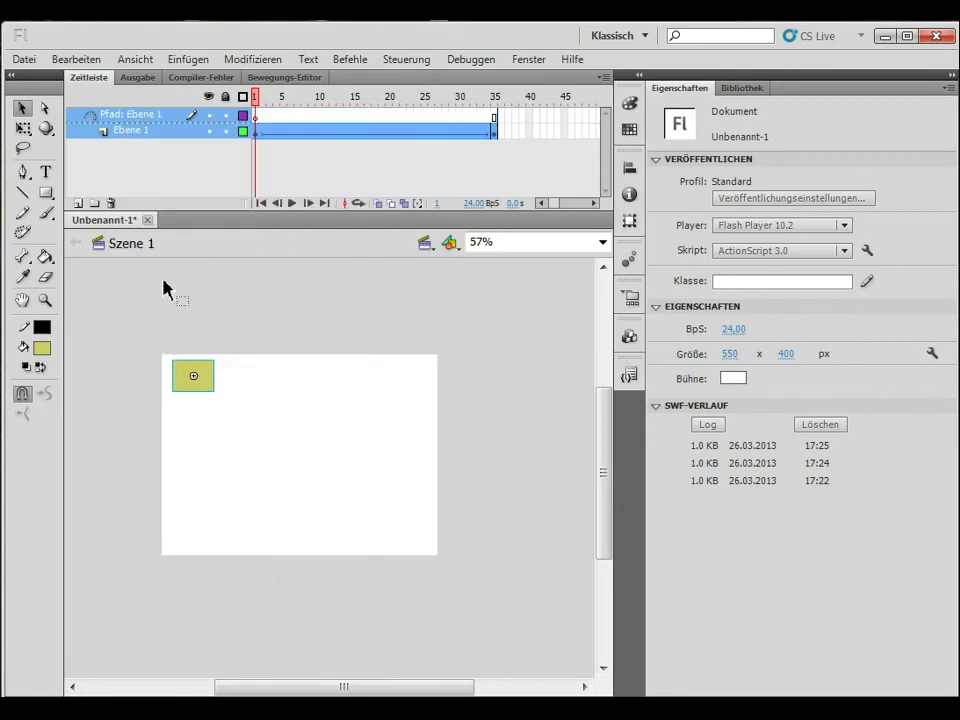
# - Examine how Ebene 1 is nested beneath its guide layer by selecting the two layers in turn
pyautogui.click(150, 114)
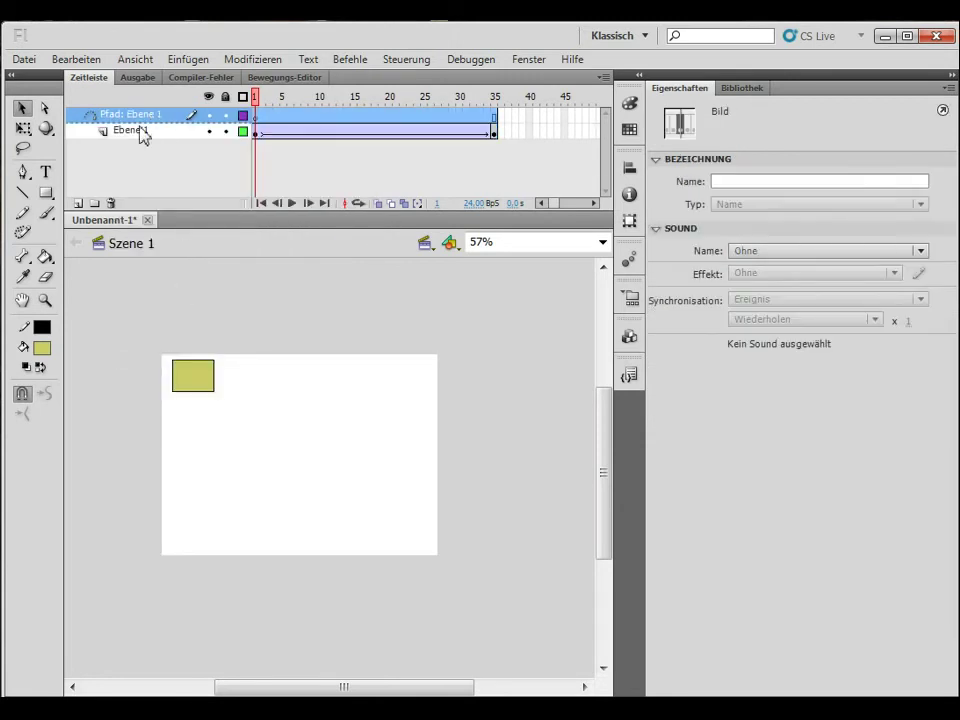
pyautogui.click(128, 133)
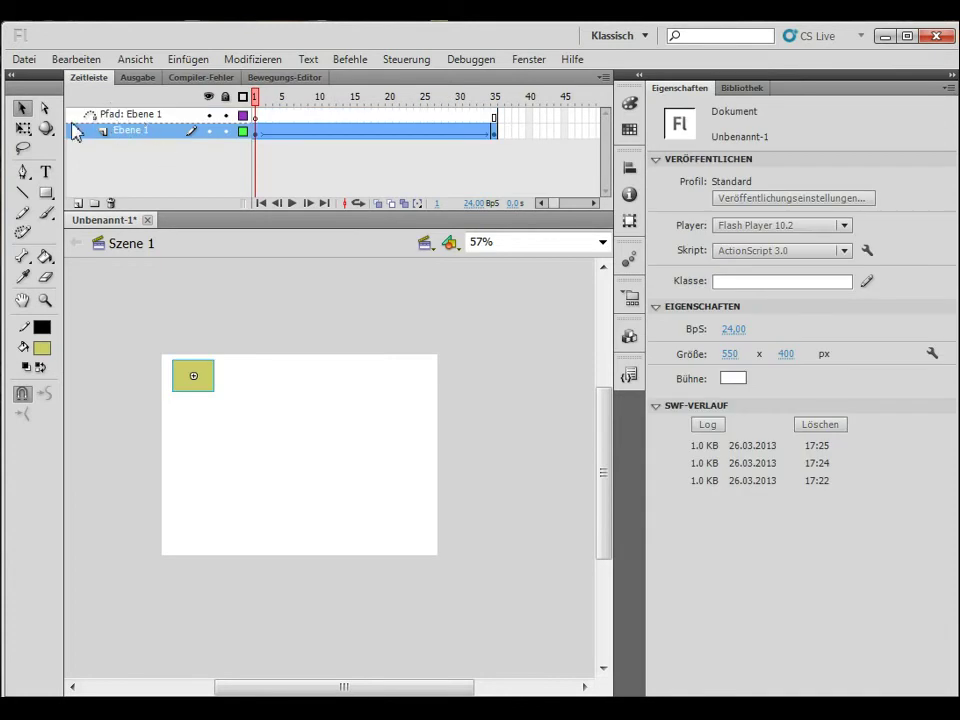
pyautogui.click(139, 117)
pyautogui.click(142, 127)
pyautogui.click(139, 115)
pyautogui.click(133, 127)
pyautogui.click(105, 115)
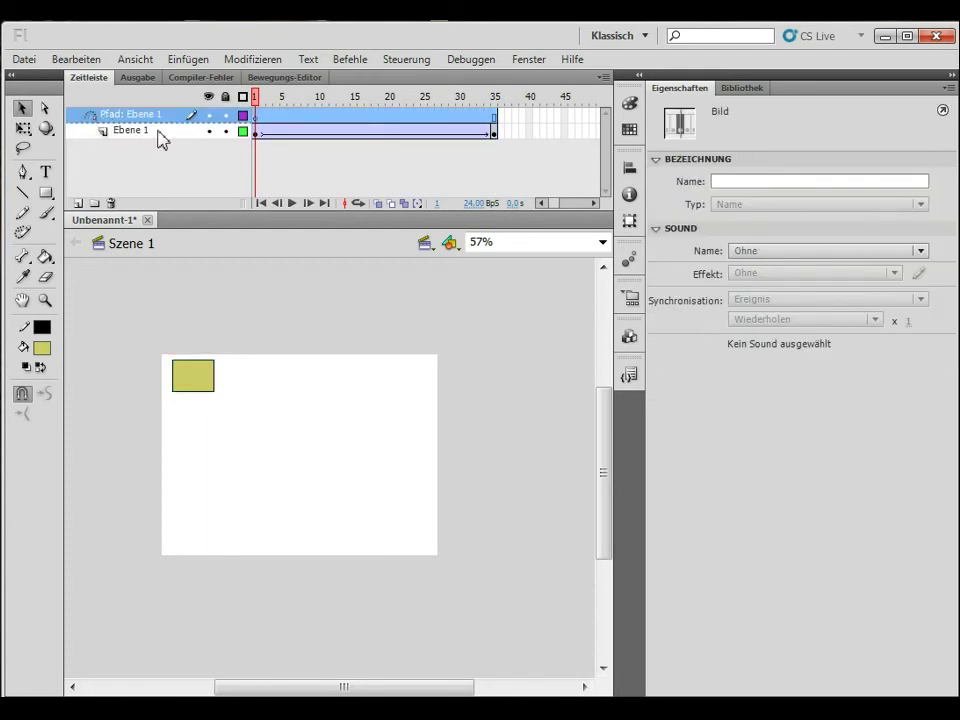
pyautogui.click(100, 131)
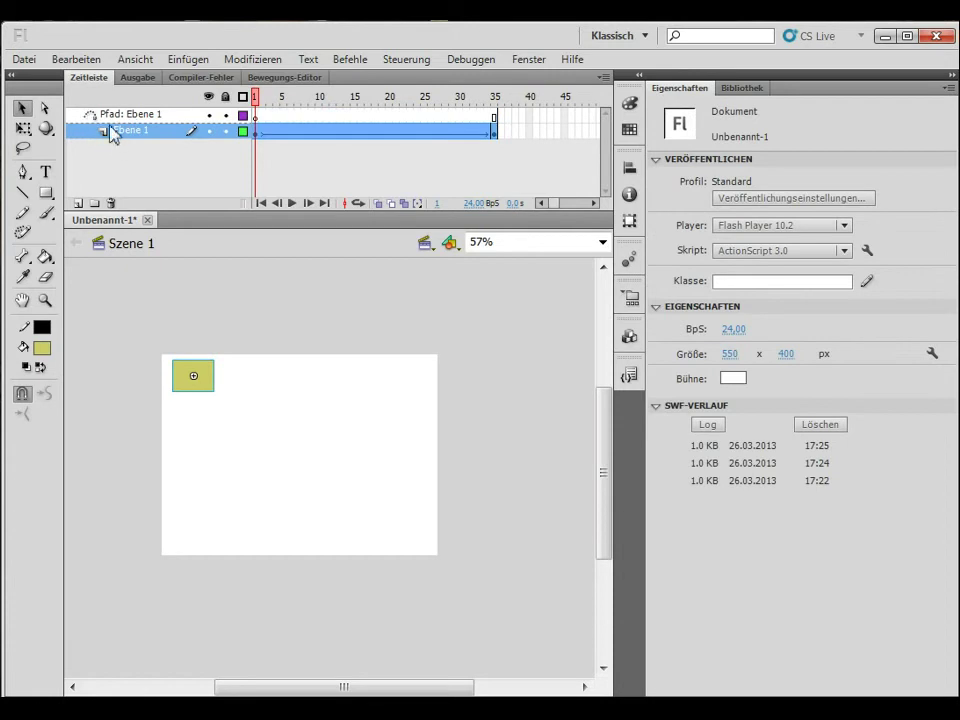
# - Draw a wavy freehand path about 843 px wide and 182 px high across the stage in the guide layer's frame 1
pyautogui.click(257, 117)
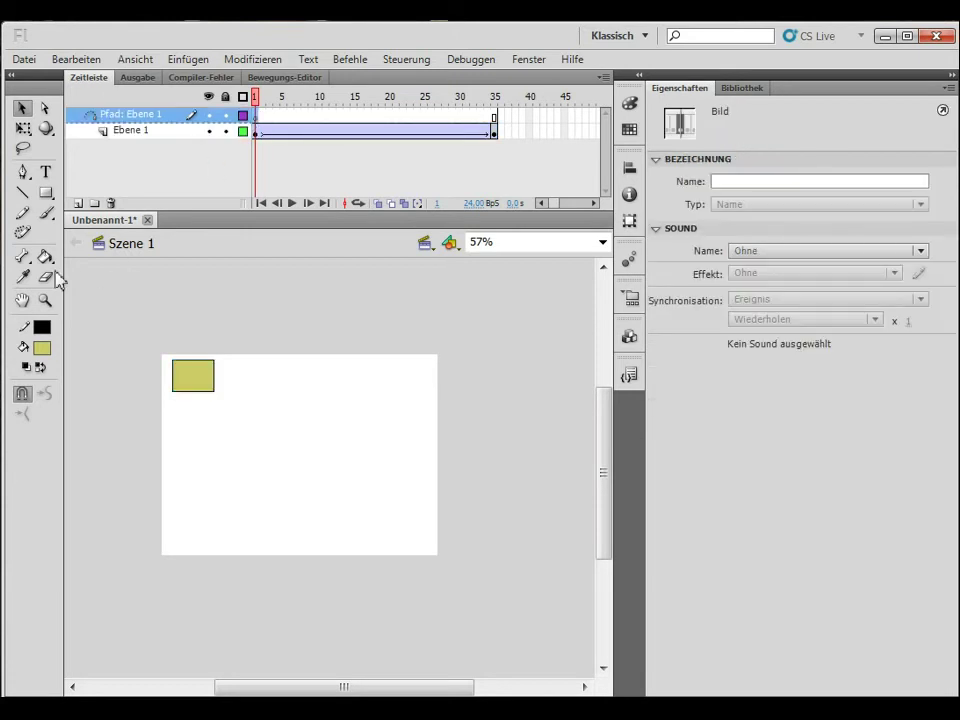
pyautogui.click(22, 212)
pyautogui.moveTo(107, 473)
pyautogui.mouseDown()
pyautogui.moveTo(334, 384)
pyautogui.moveTo(433, 446)
pyautogui.moveTo(528, 437)
pyautogui.mouseUp()
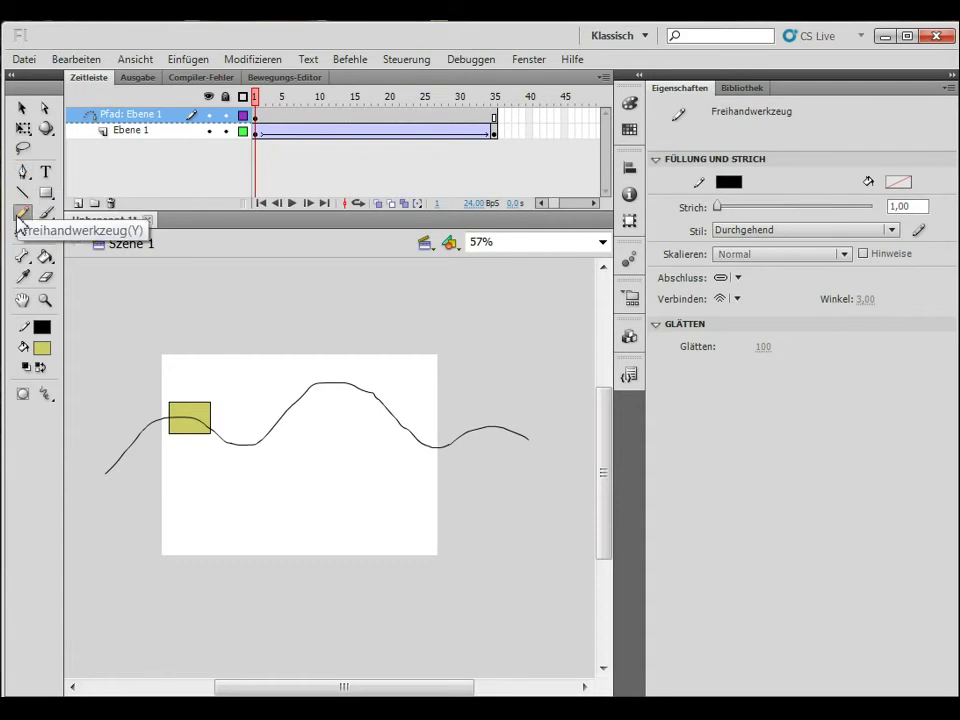
# - Move the whole wavy guide path lower on the stage, to about X -138 and Y 149
pyautogui.click(22, 108)
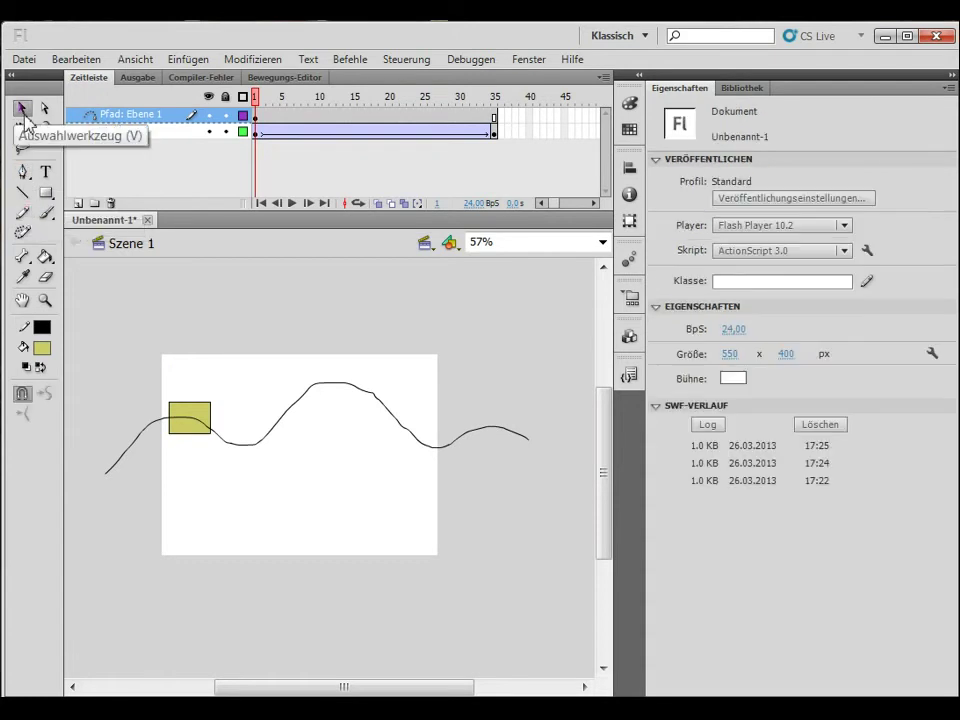
pyautogui.click(384, 410)
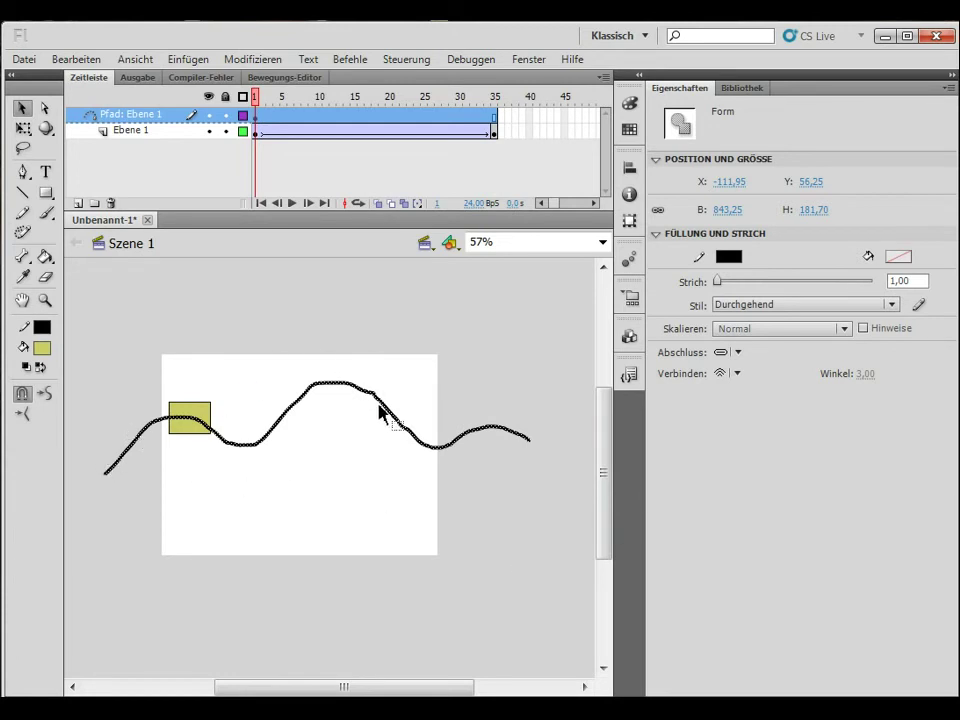
pyautogui.moveTo(388, 411); pyautogui.dragTo(372, 452)
pyautogui.click(411, 421)
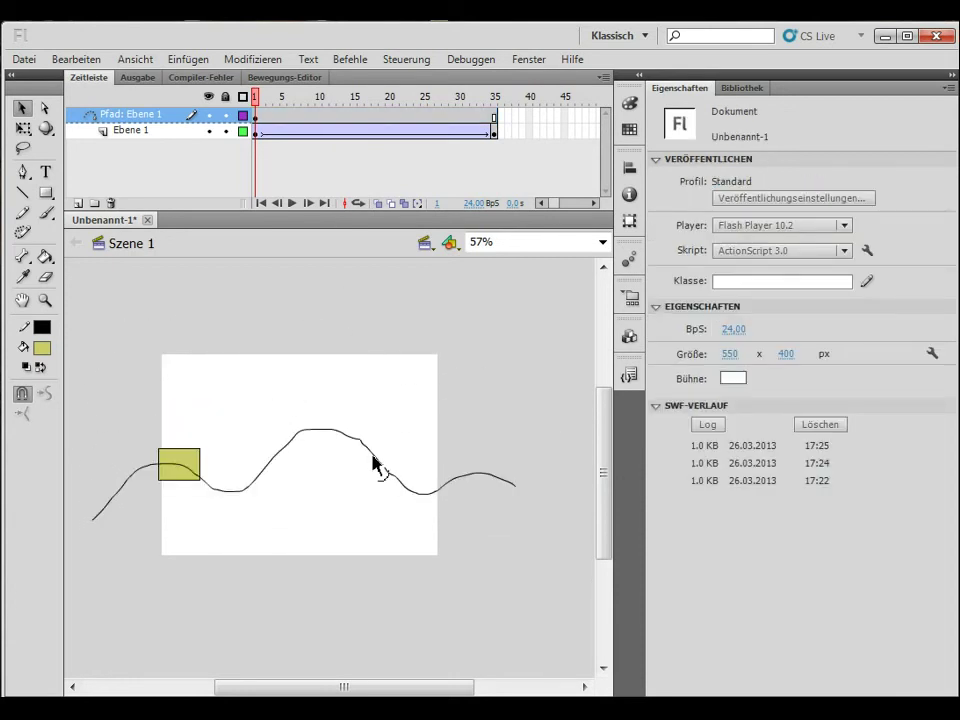
# - Smooth the wavy guide path three times and deselect it
pyautogui.click(373, 457)
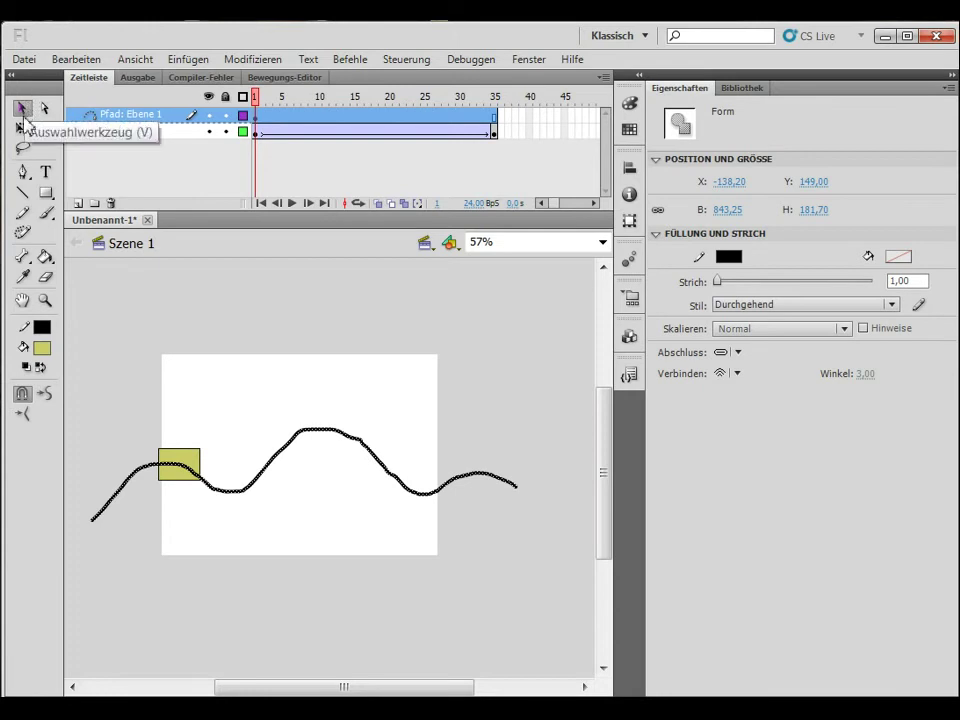
pyautogui.click(46, 394)
pyautogui.click(47, 395)
pyautogui.click(47, 395)
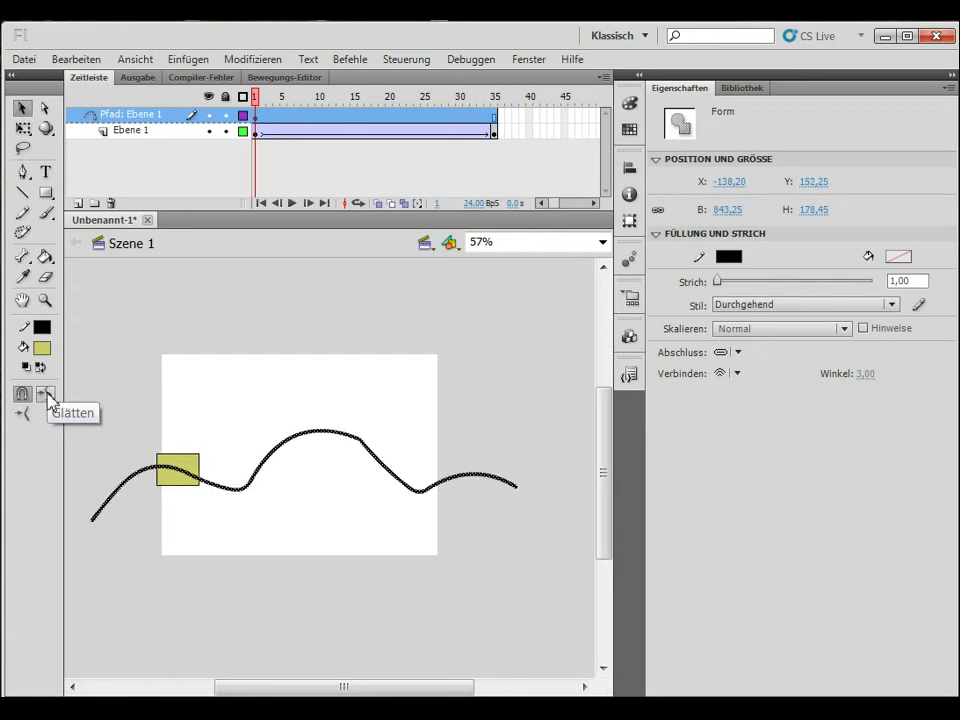
pyautogui.click(352, 521)
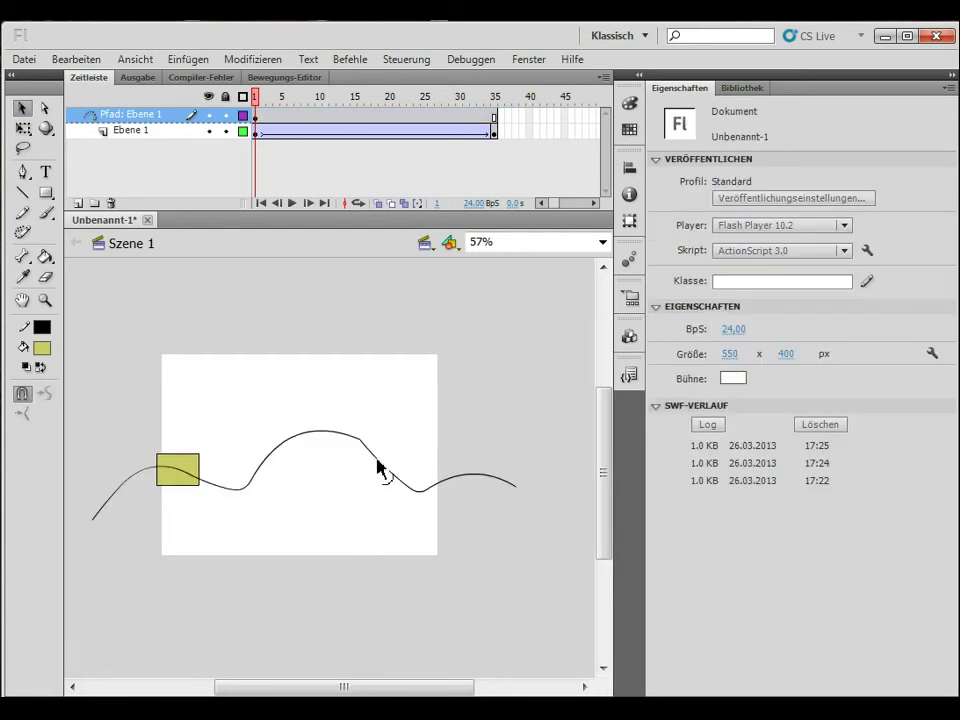
# - Round off the guide path's remaining kinks by bending its right-hand slope and both valleys into soft curves
pyautogui.moveTo(380, 465); pyautogui.dragTo(374, 456)
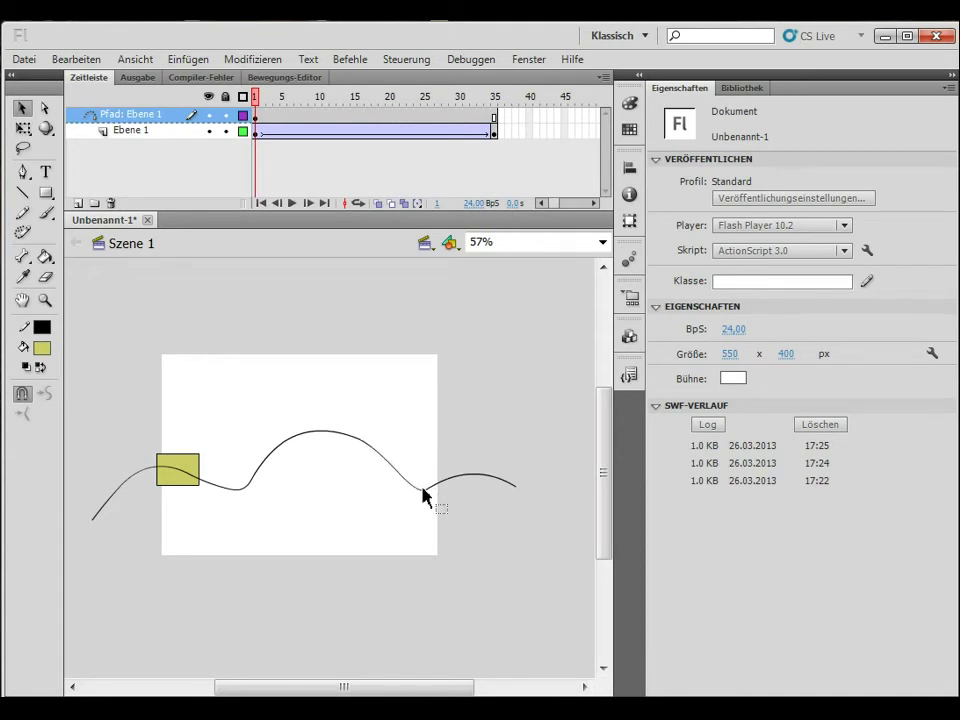
pyautogui.moveTo(422, 492); pyautogui.dragTo(425, 492)
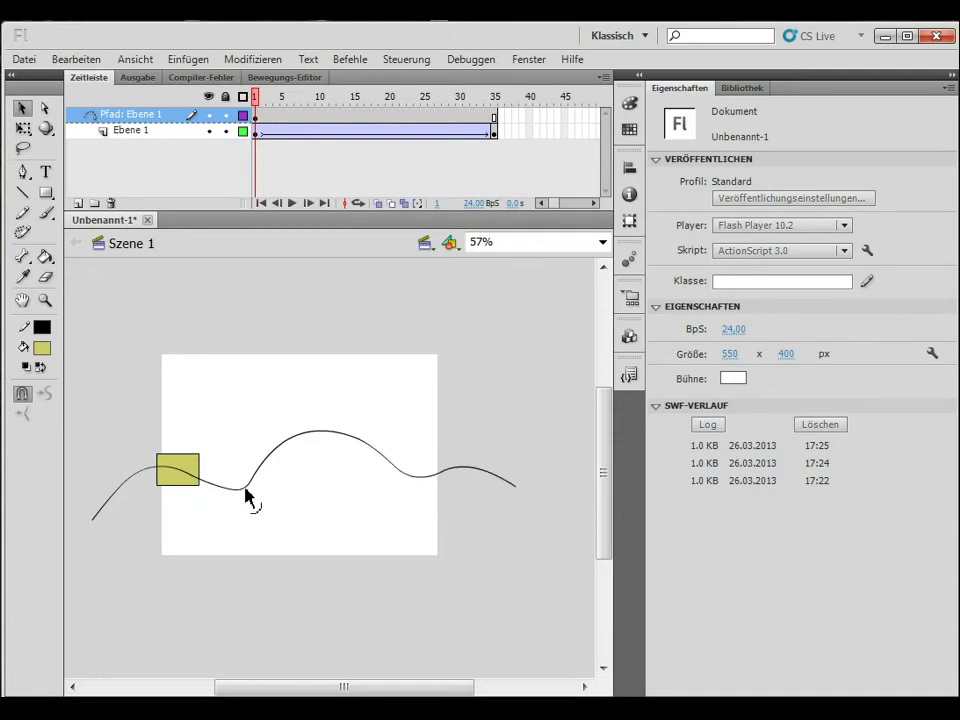
pyautogui.moveTo(243, 488); pyautogui.dragTo(244, 488)
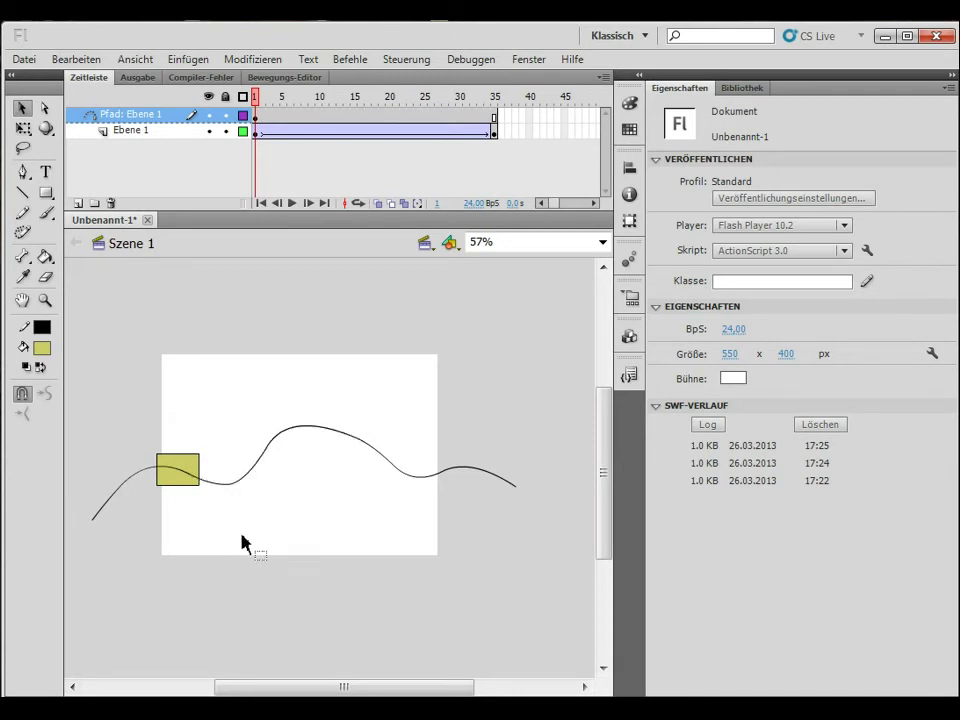
# - Snap the center of the rectangle in frame 1 of Ebene 1 to the left end of the guide path
pyautogui.click(258, 132)
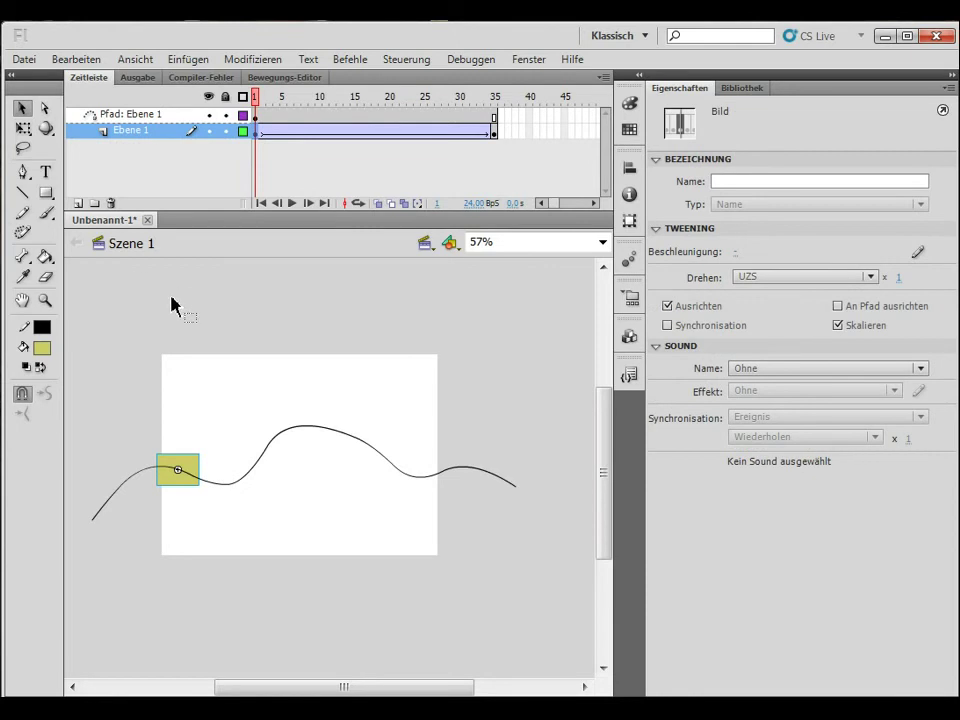
pyautogui.moveTo(197, 463); pyautogui.dragTo(94, 530)
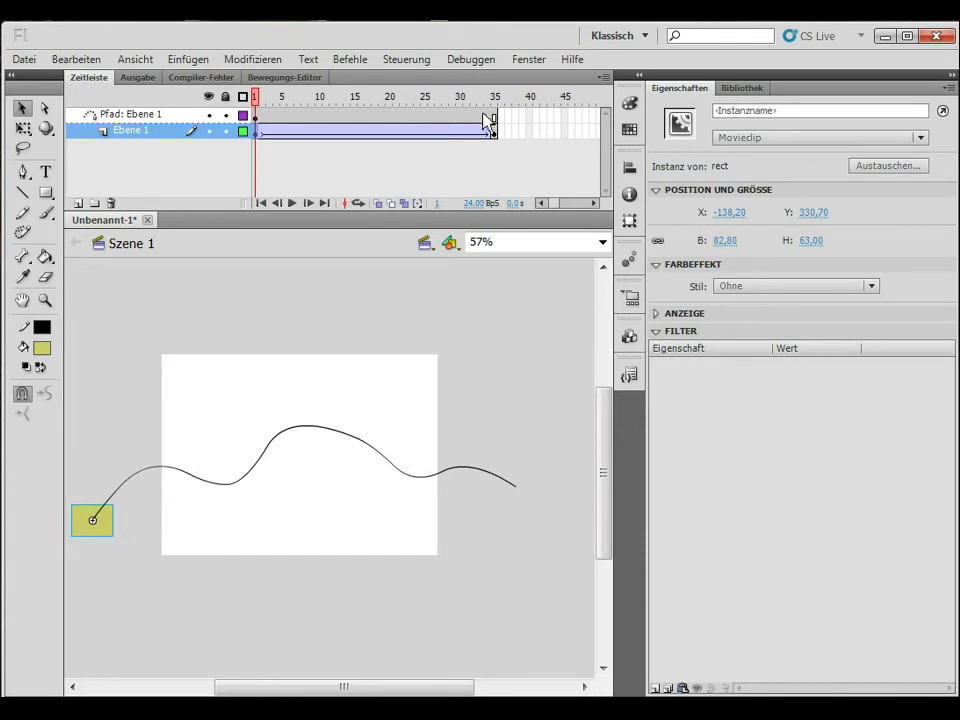
pyautogui.click(491, 131)
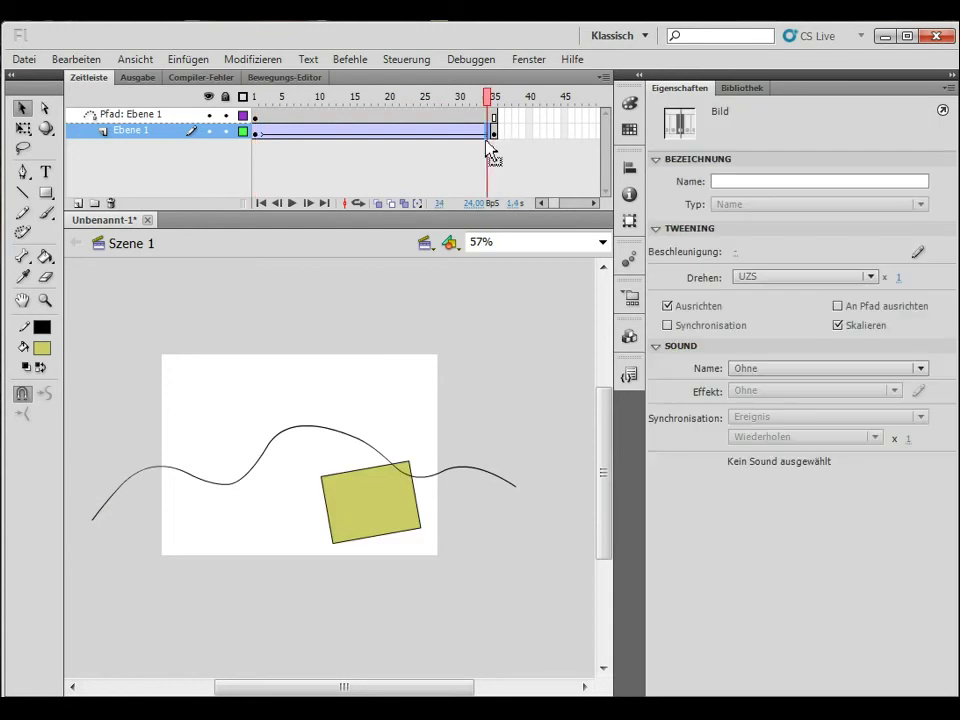
pyautogui.moveTo(373, 514); pyautogui.dragTo(518, 462)
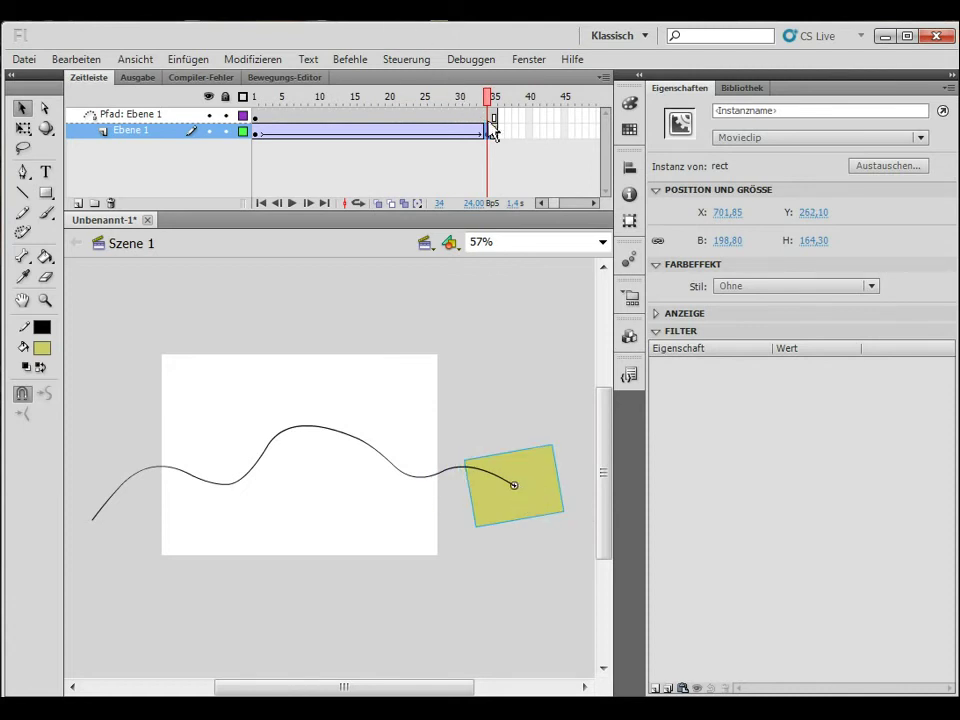
pyautogui.moveTo(485, 131); pyautogui.dragTo(495, 132)
pyautogui.rightClick(490, 132)
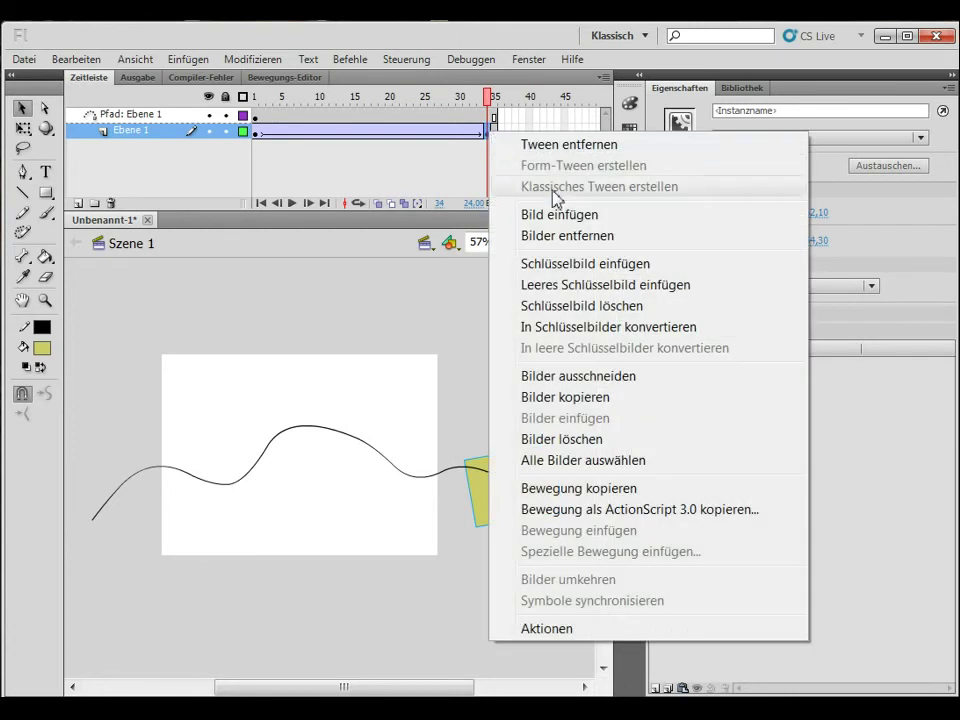
pyautogui.click(561, 311)
# - Attach the rectangle's center in frame 35 to the guide path near its right end, and scrub through the animation
pyautogui.click(494, 131)
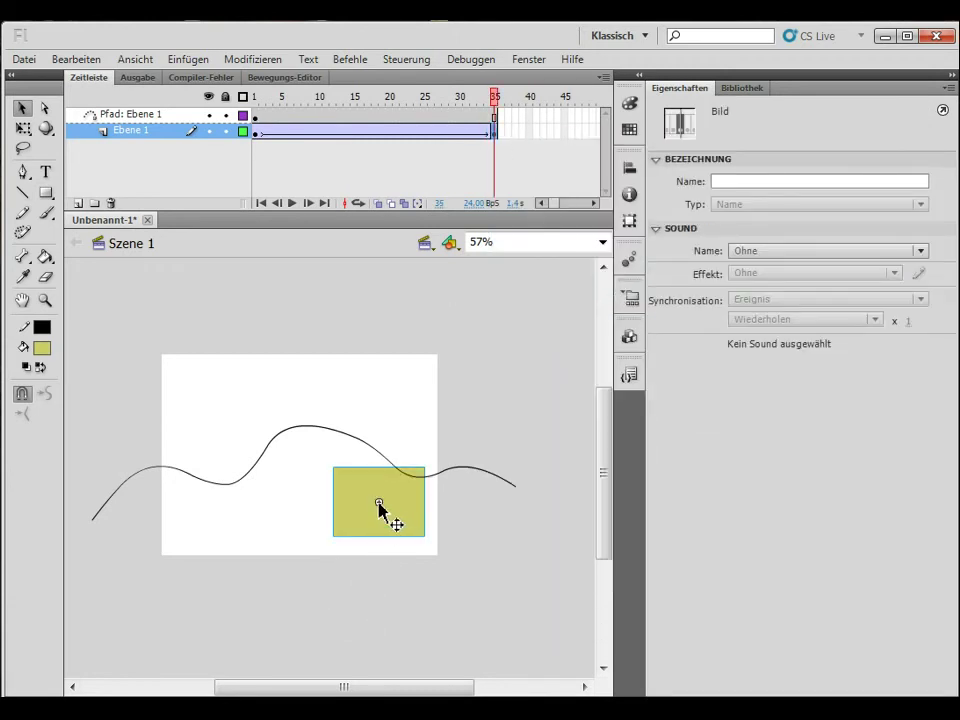
pyautogui.moveTo(380, 505); pyautogui.dragTo(508, 484)
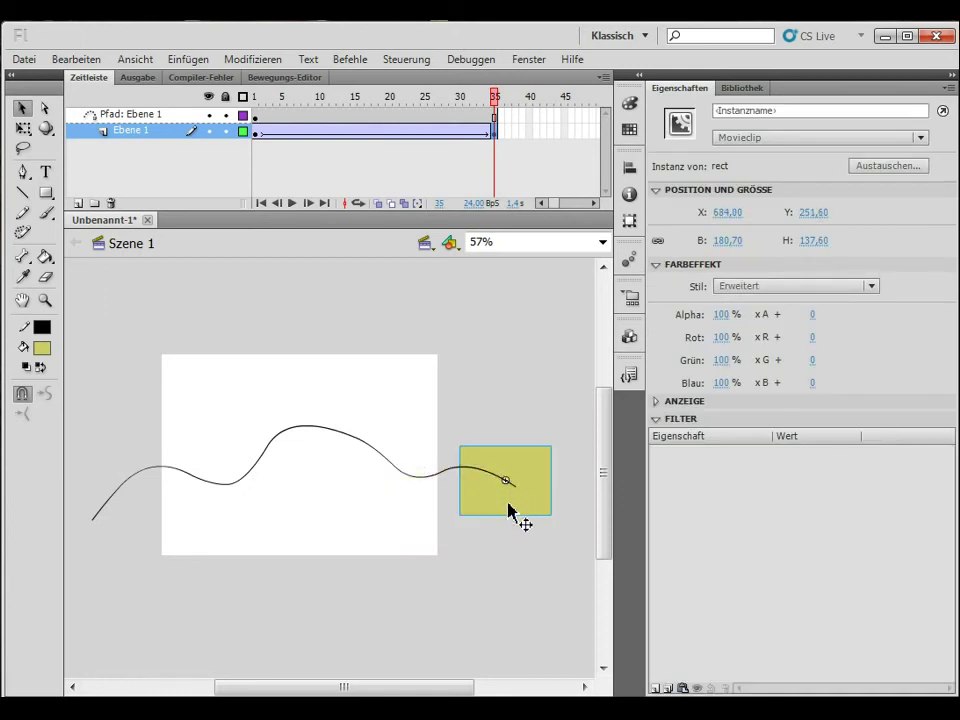
pyautogui.moveTo(498, 103); pyautogui.dragTo(140, 125)
pyautogui.click(268, 130)
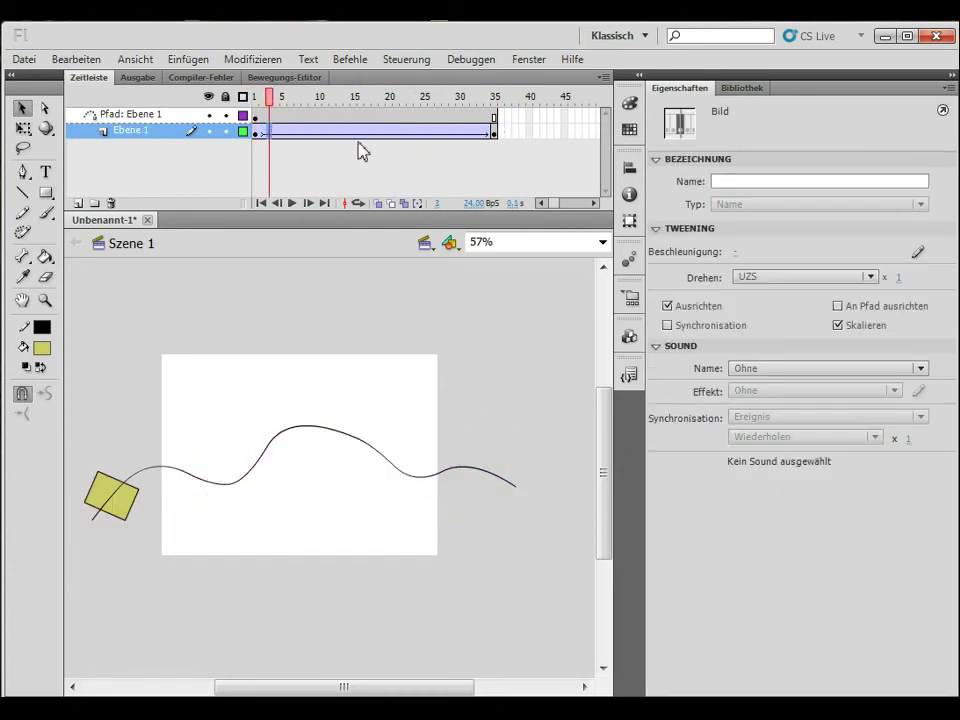
pyautogui.click(775, 278)
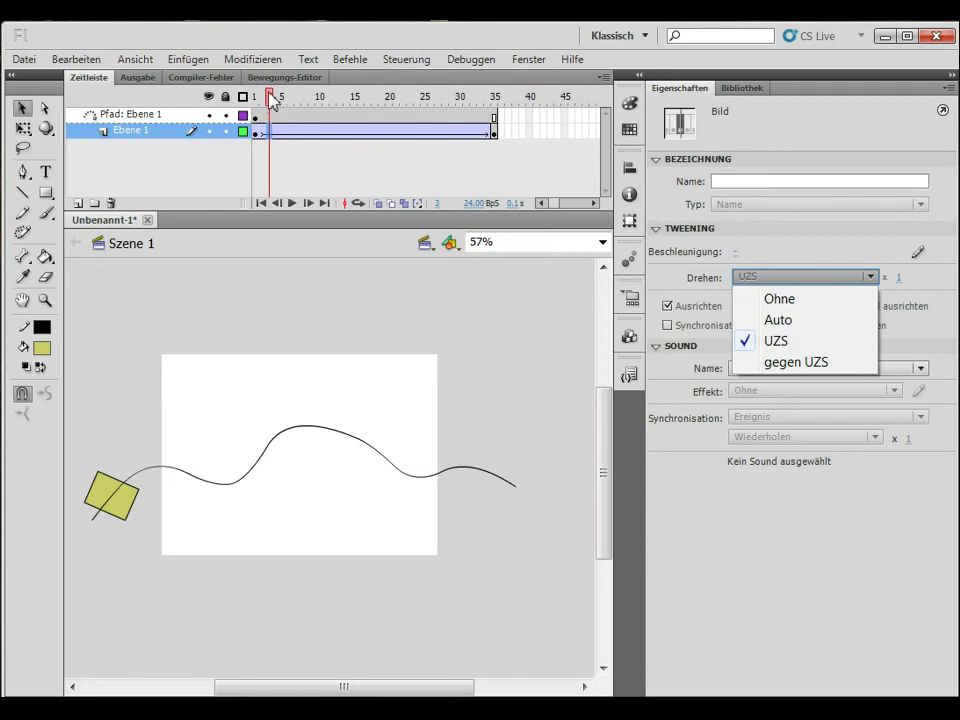
pyautogui.moveTo(270, 100); pyautogui.dragTo(223, 118)
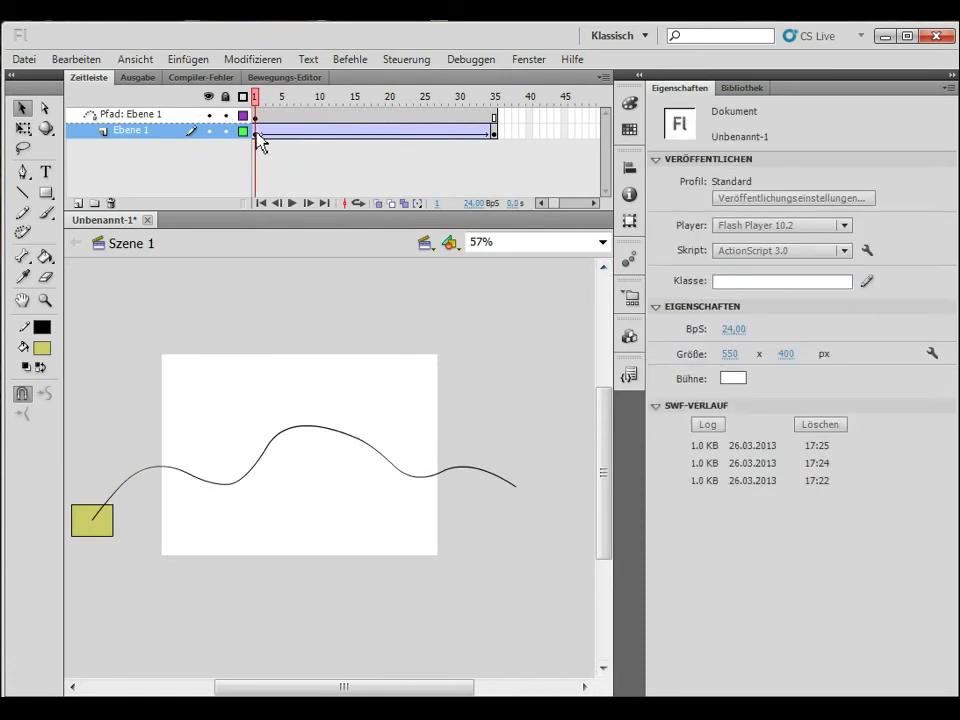
# - Set the rotation of the Ebene 1 tween to Ohne and scrub through the rectangle's movement along the path
pyautogui.click(257, 133)
pyautogui.click(821, 278)
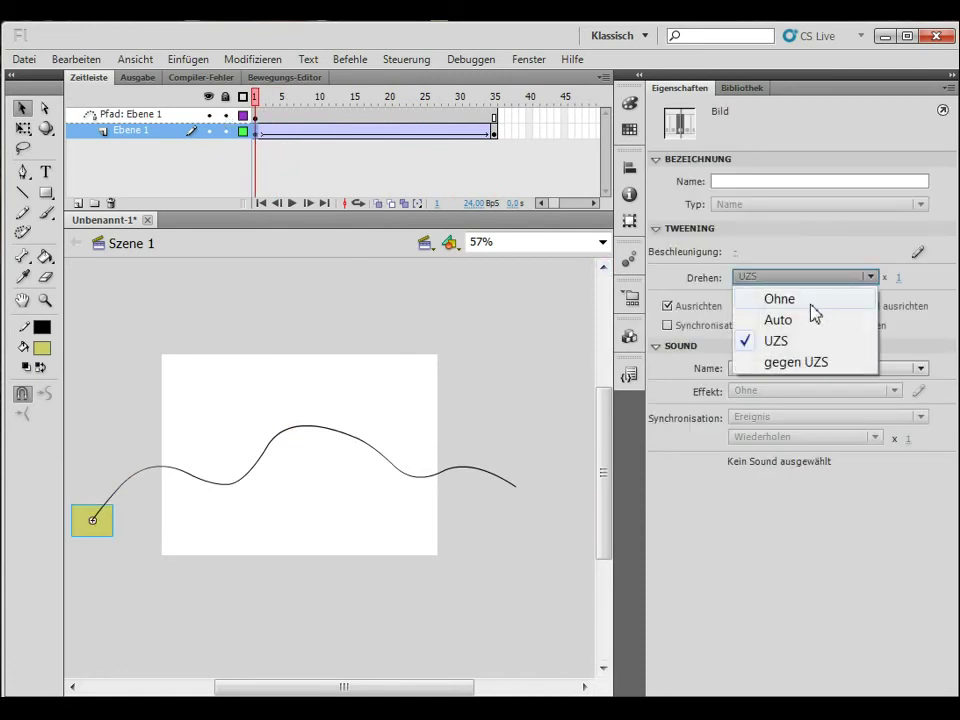
pyautogui.click(810, 303)
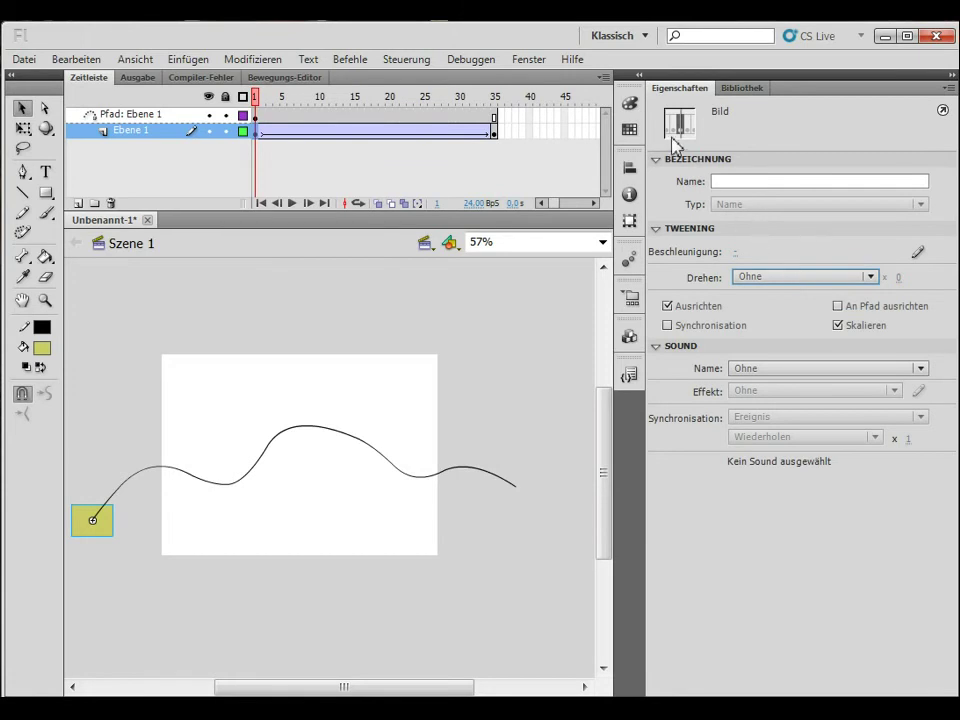
pyautogui.moveTo(256, 104); pyautogui.dragTo(330, 124)
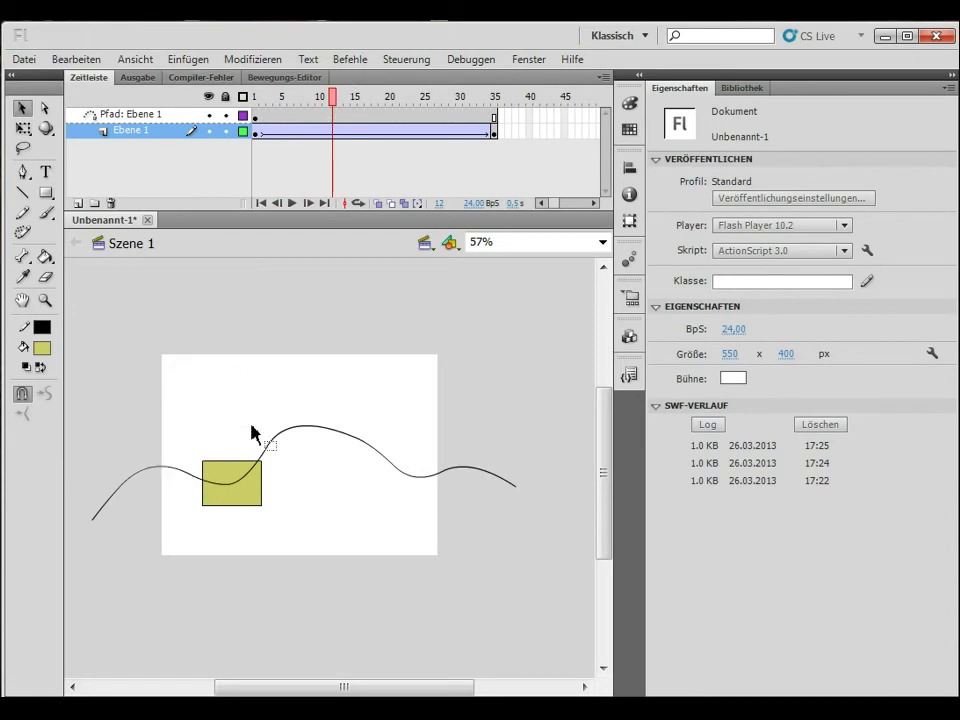
pyautogui.moveTo(335, 105); pyautogui.dragTo(362, 104)
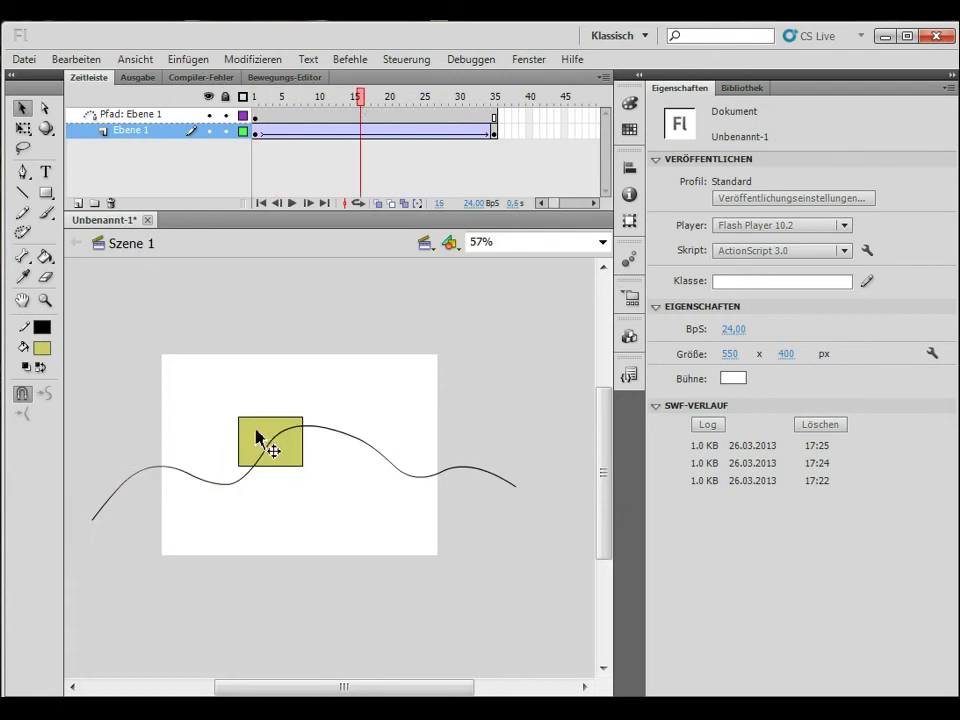
# - Open the rect symbol for editing and cut a rectangular piece out of the shape's upper-right corner
pyautogui.doubleClick(256, 438)
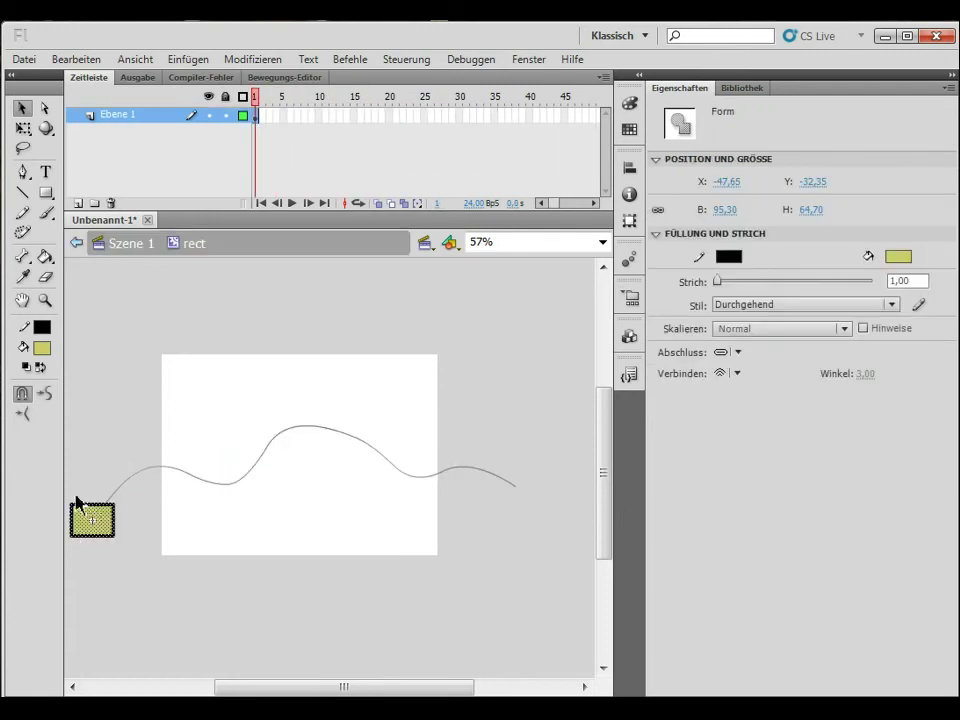
pyautogui.moveTo(151, 481); pyautogui.dragTo(64, 564)
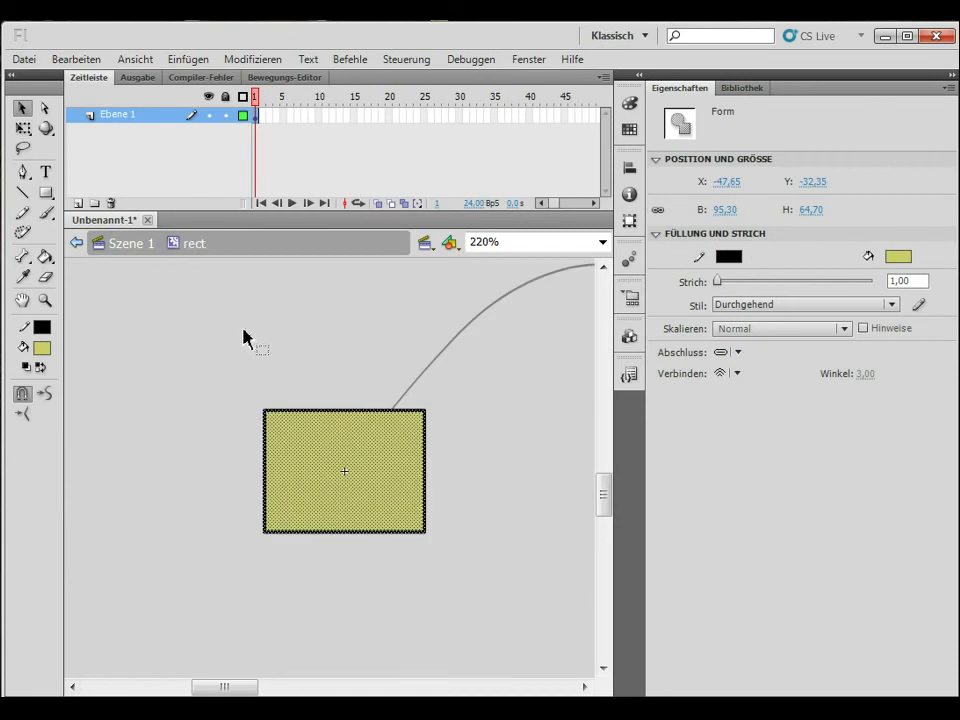
pyautogui.click(343, 349)
pyautogui.moveTo(356, 369); pyautogui.dragTo(473, 461)
pyautogui.press('Delete')
# - Delete the shape's remaining black outline and pull the cab's upper-right corner inward to form a slanted windshield
pyautogui.doubleClick(325, 412)
pyautogui.press('Delete')
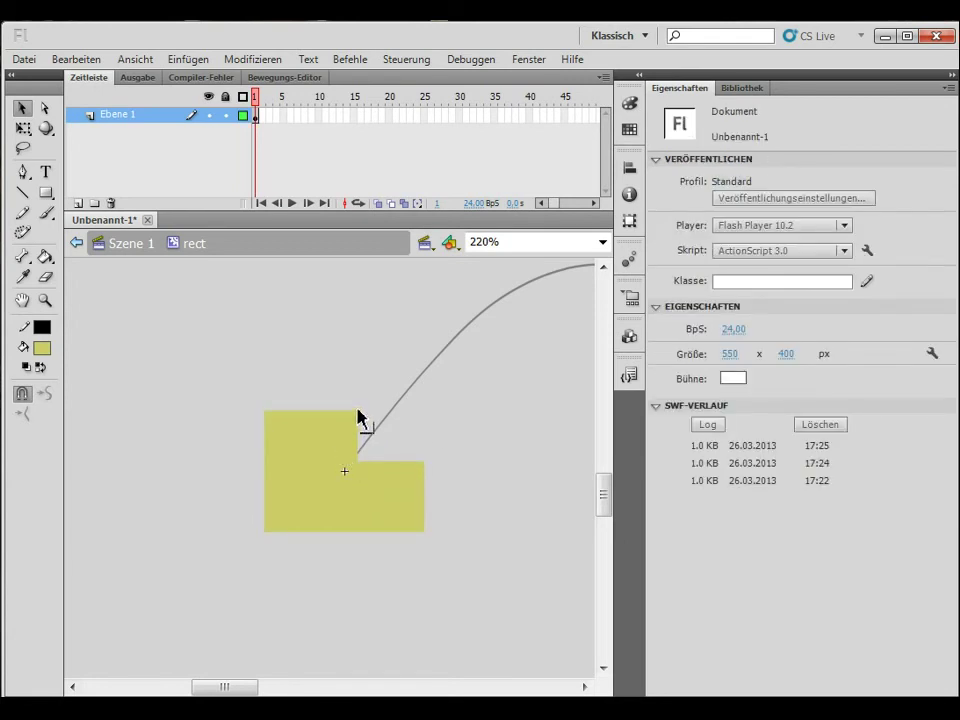
pyautogui.moveTo(357, 411); pyautogui.dragTo(335, 410)
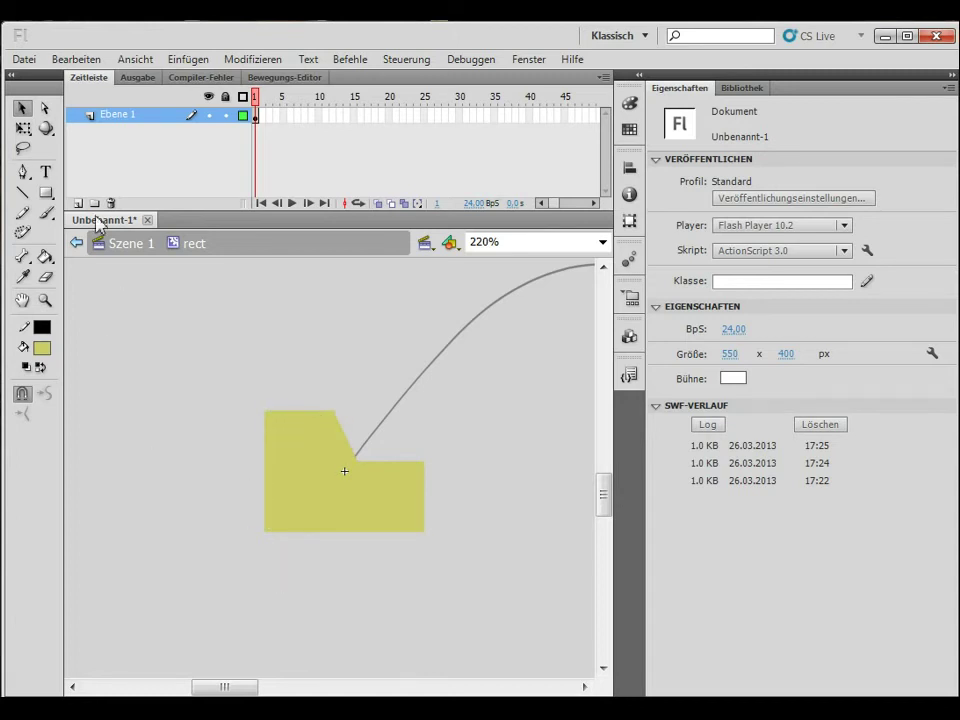
# - Draw two dark blue (#000099) circular wheels with black outlines at the vehicle body's lower edge using the Ellipse tool
pyautogui.moveTo(46, 193); pyautogui.dragTo(86, 210)
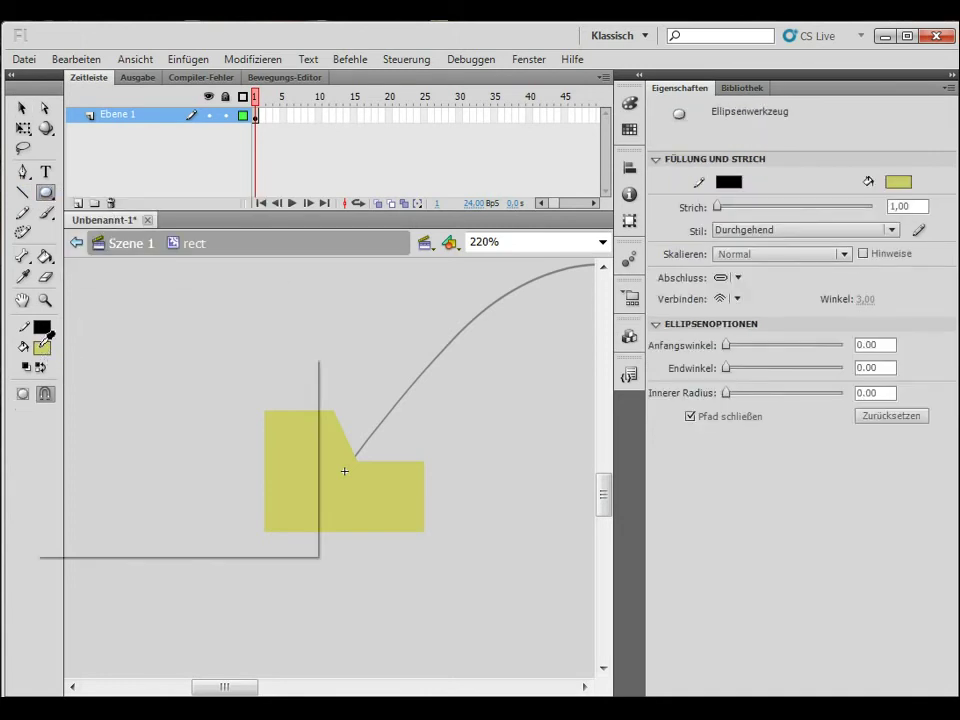
pyautogui.click(42, 349)
pyautogui.click(64, 320)
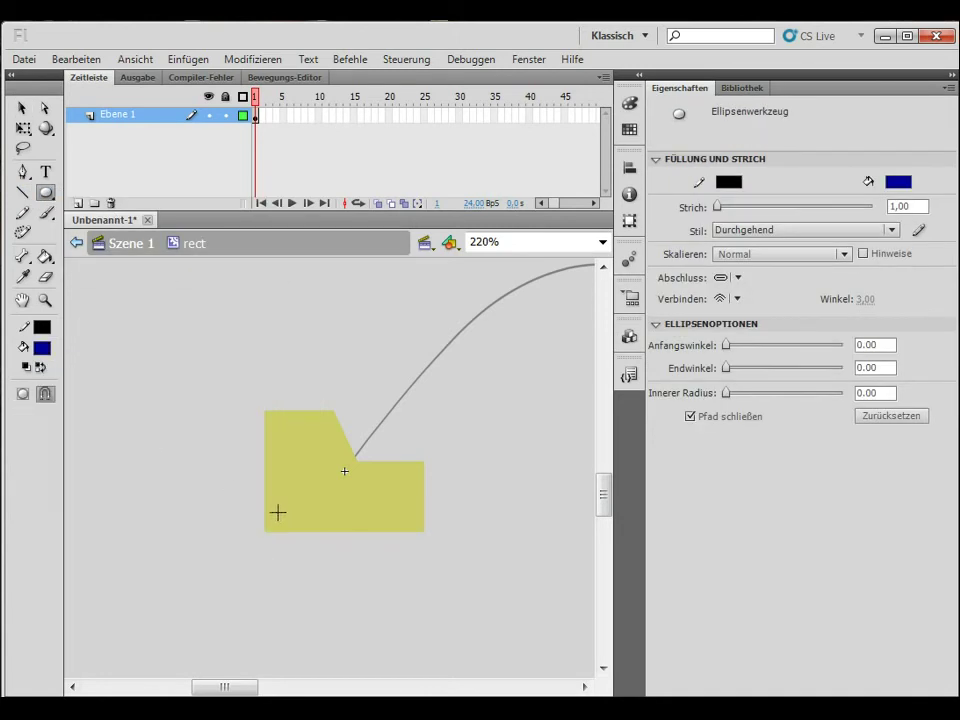
pyautogui.moveTo(304, 534); pyautogui.dragTo(330, 548)
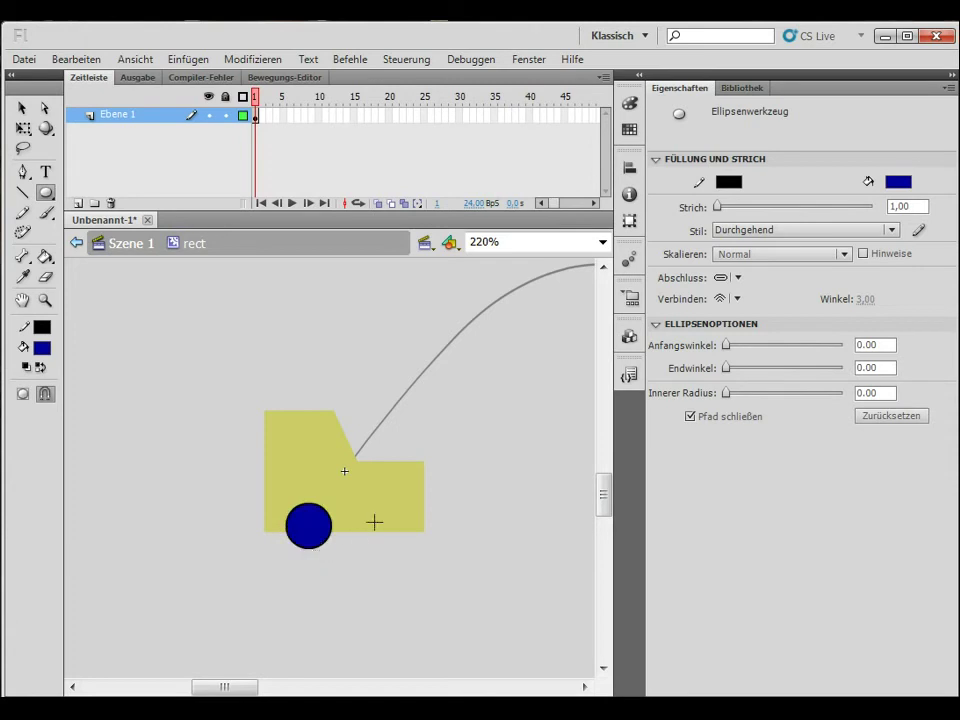
pyautogui.moveTo(379, 518); pyautogui.dragTo(401, 553)
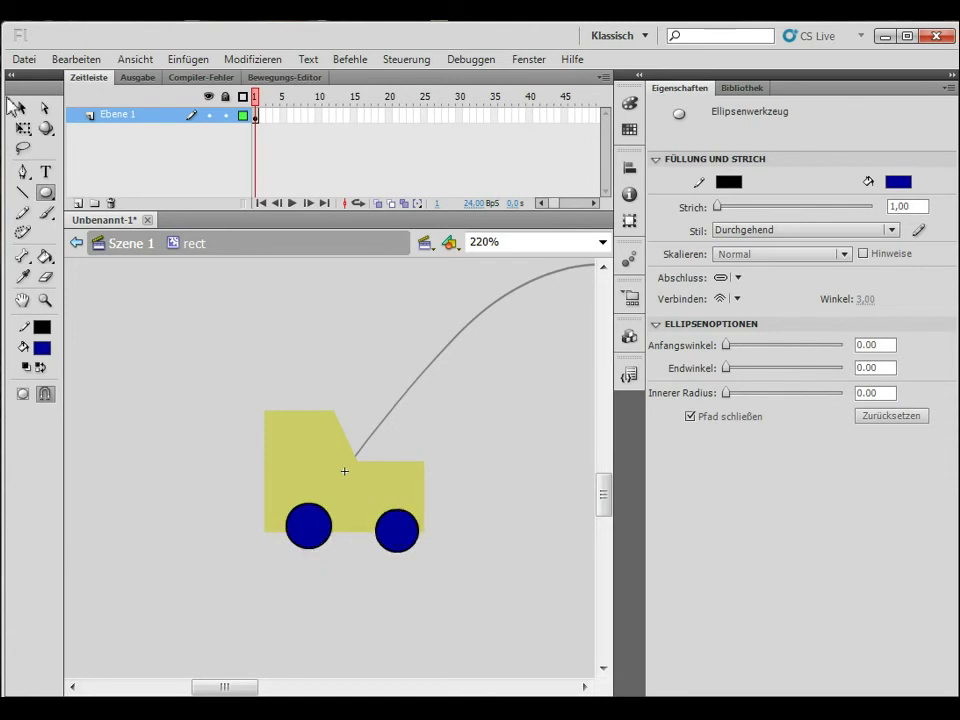
# - Change the fill color of the vehicle's body to red and deselect it
pyautogui.click(22, 107)
pyautogui.click(315, 461)
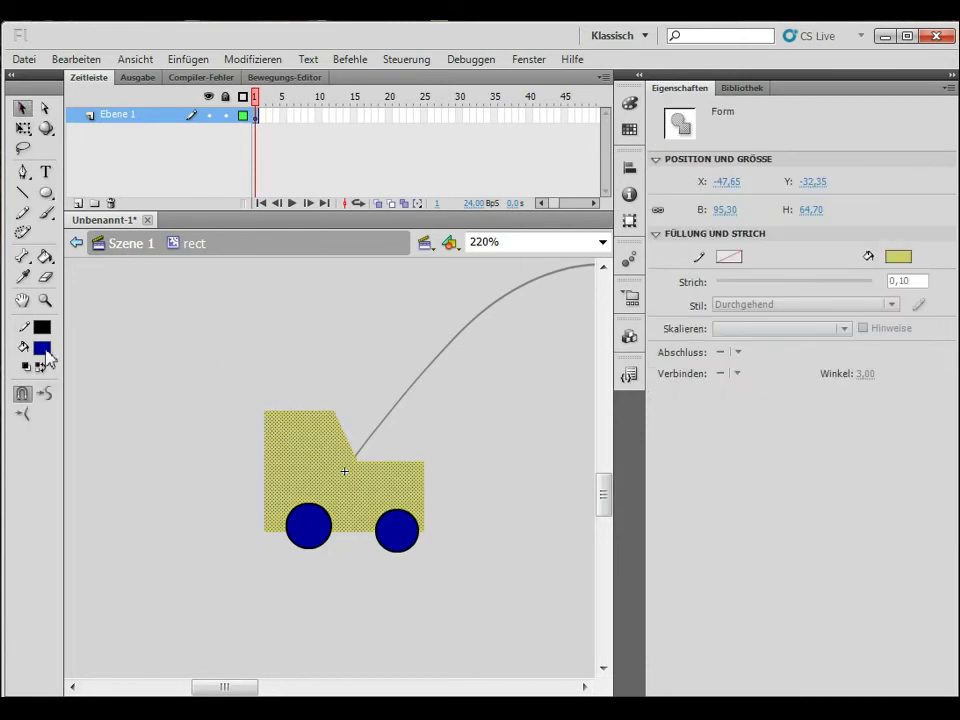
pyautogui.click(41, 348)
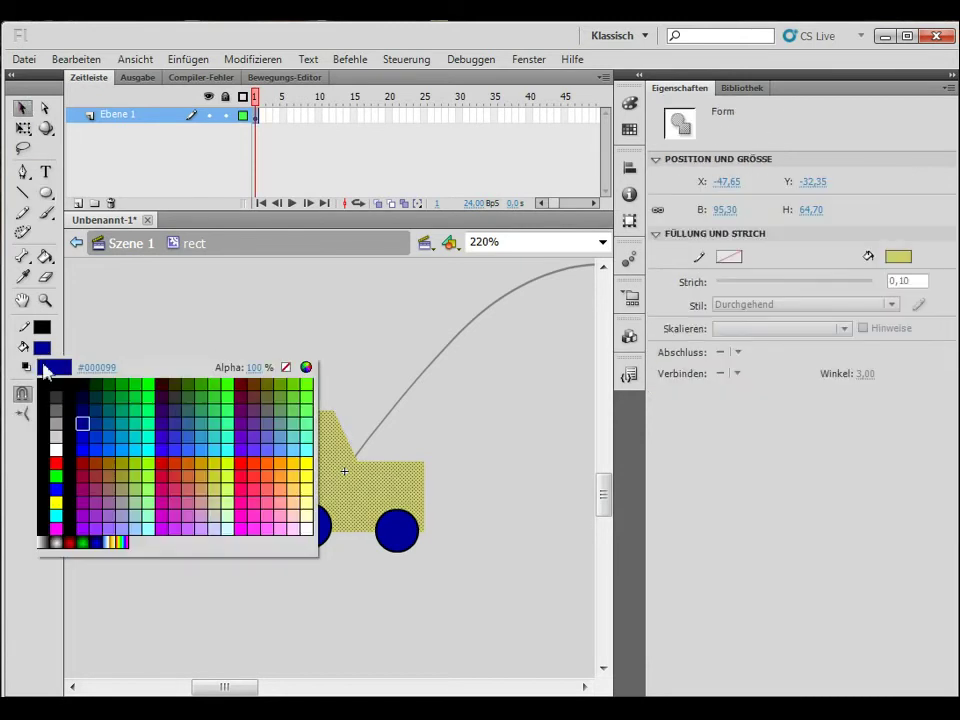
pyautogui.click(170, 462)
pyautogui.click(137, 392)
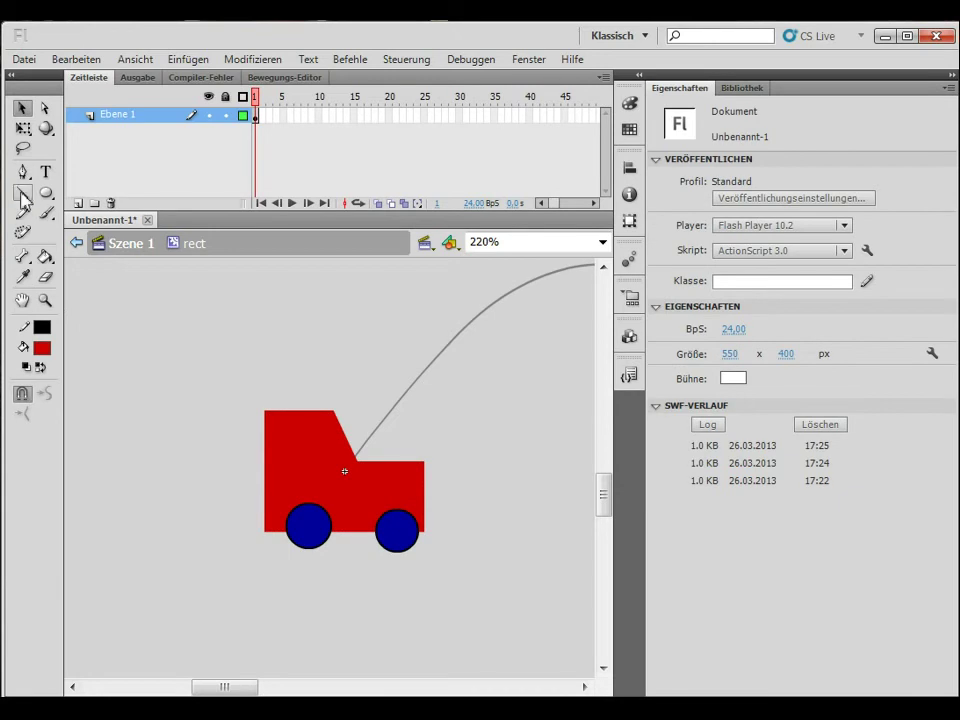
# - Outline a cab window about 43 × 26 px with the Lasso's polygon mode and fill it with light cyan
pyautogui.click(22, 148)
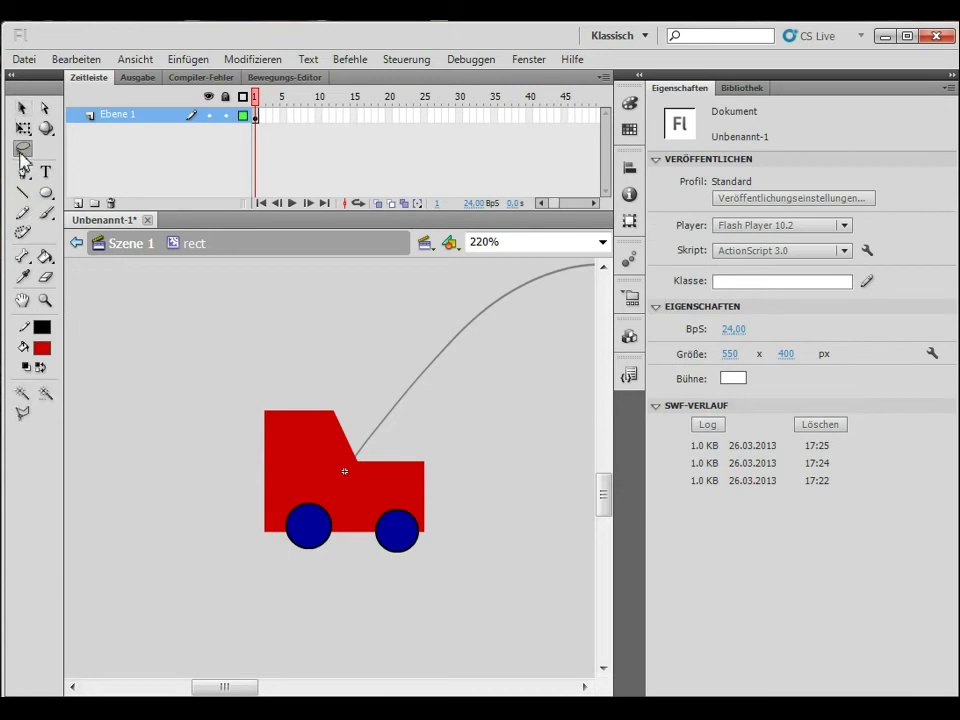
pyautogui.click(22, 413)
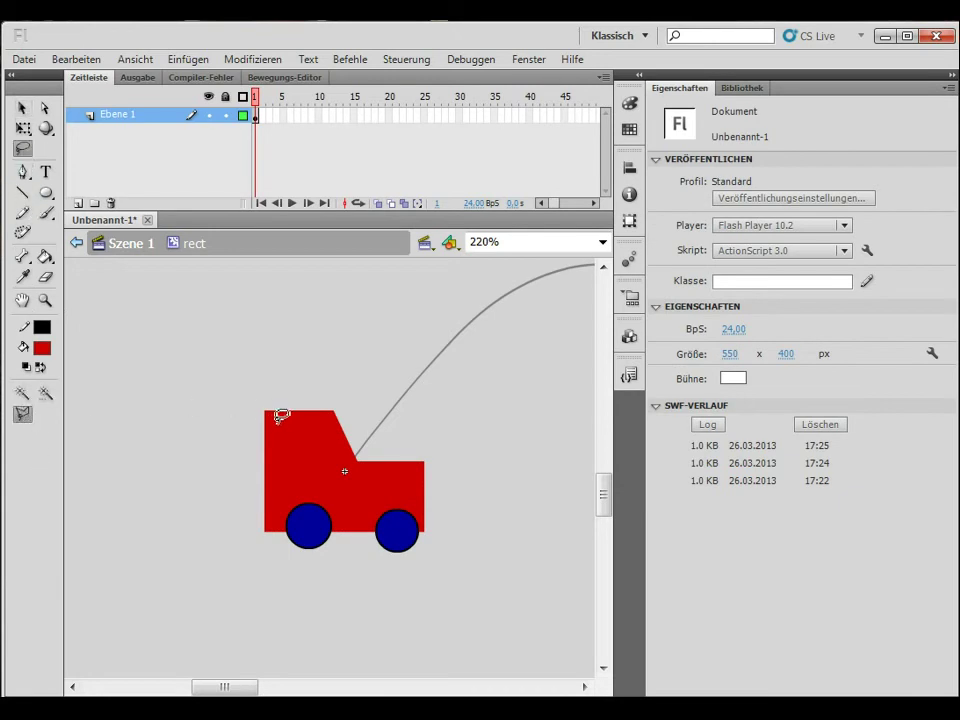
pyautogui.click(330, 415)
pyautogui.click(346, 460)
pyautogui.click(274, 464)
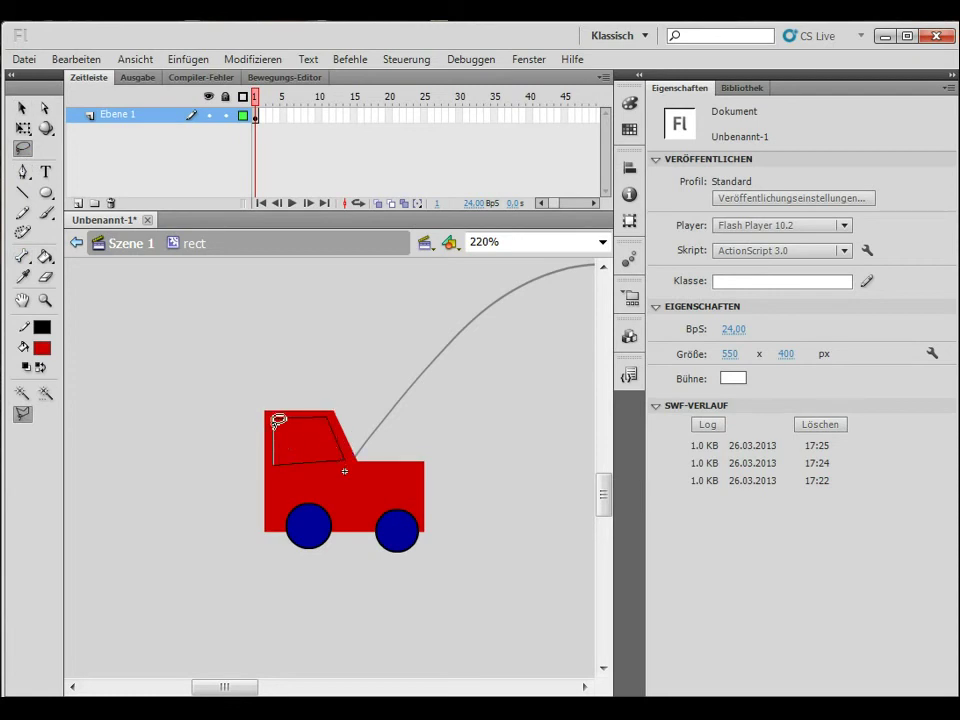
pyautogui.click(276, 414)
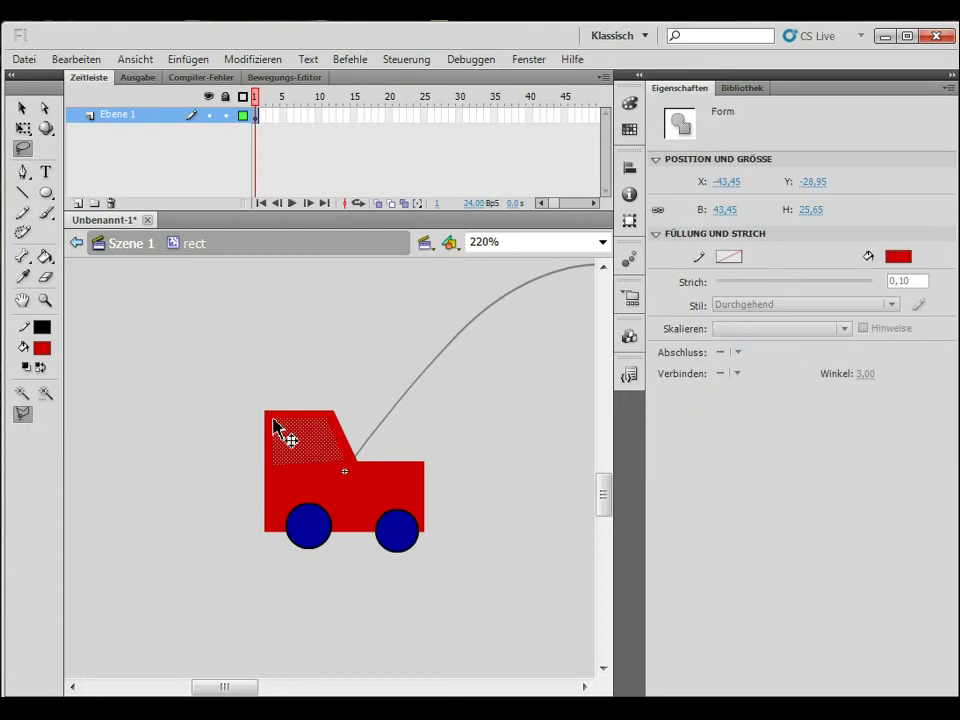
pyautogui.click(41, 348)
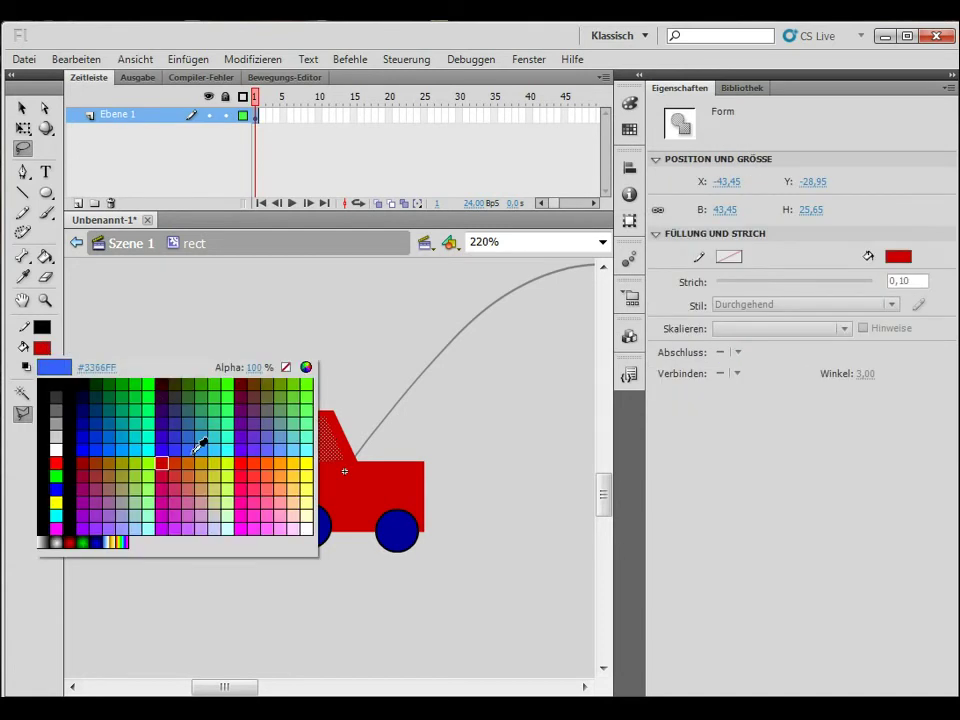
pyautogui.click(230, 450)
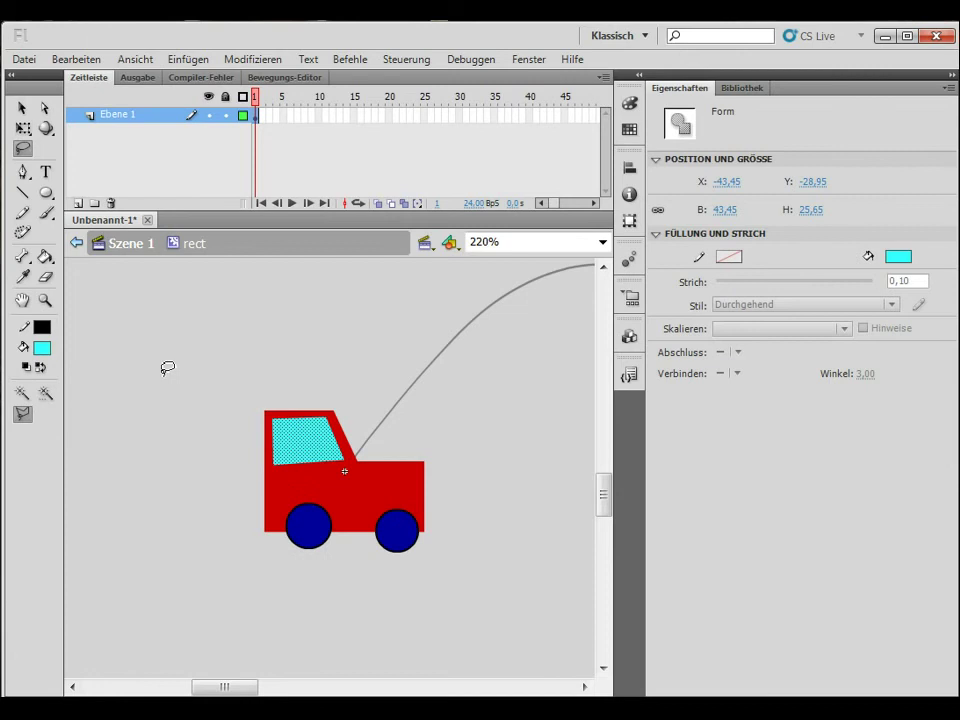
# - Return to Szene 1, select frame 1 of Ebene 1, test the movie with the car, and close the preview
pyautogui.click(127, 246)
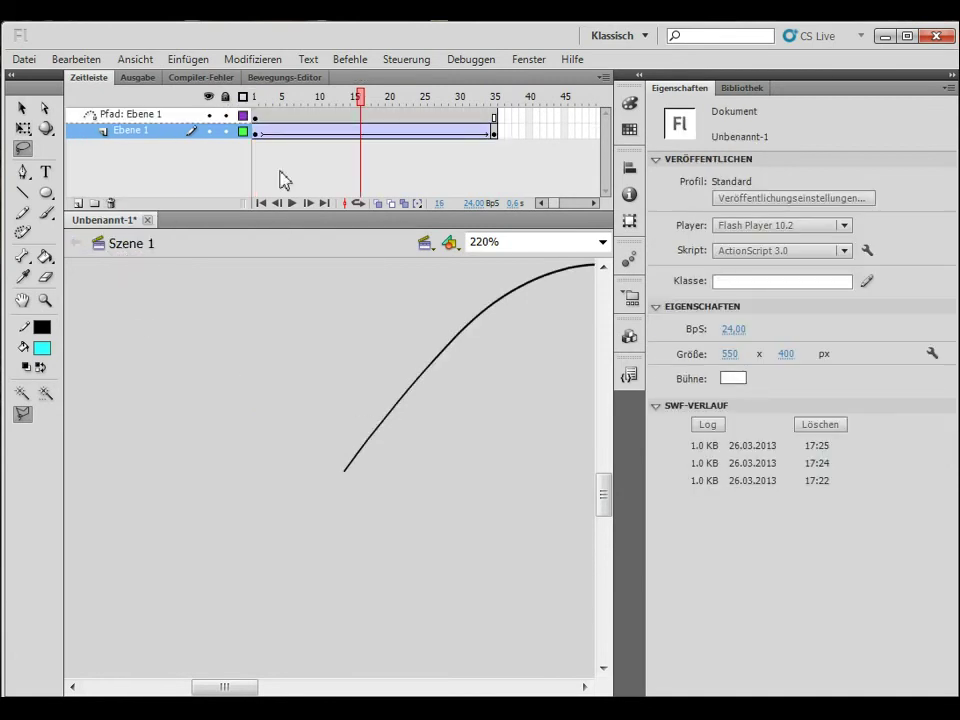
pyautogui.click(256, 132)
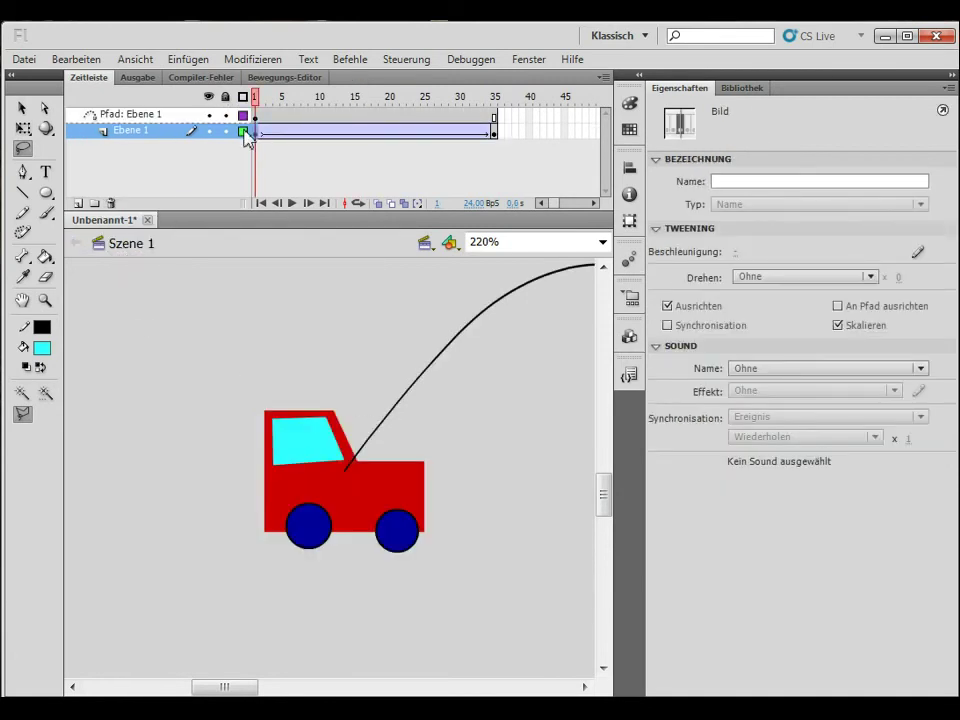
pyautogui.hotkey('ctrl', 'Return')
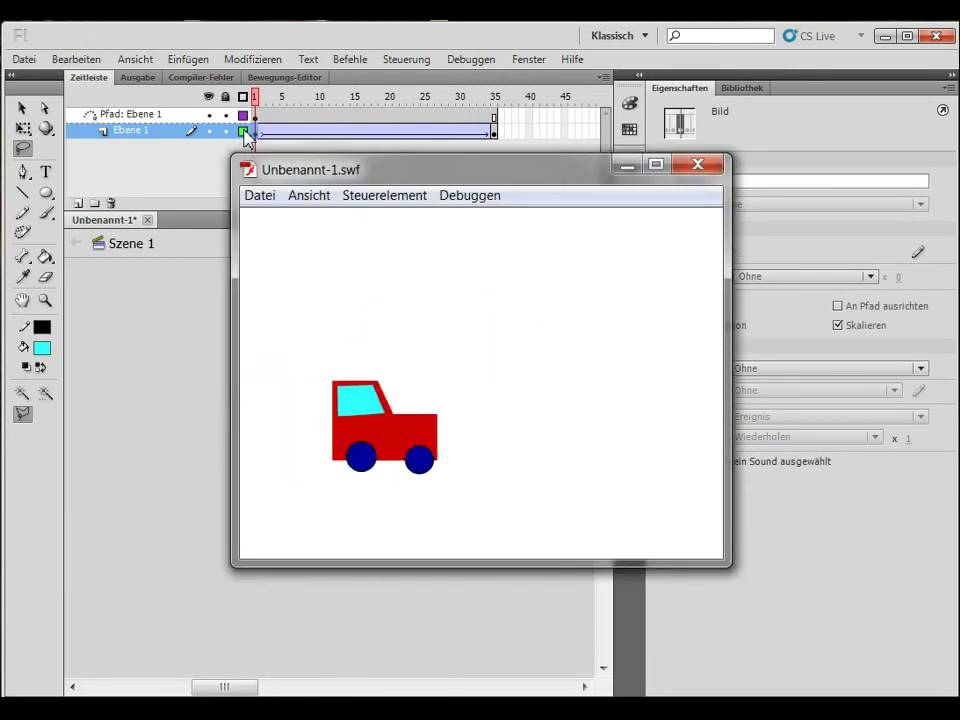
pyautogui.click(700, 165)
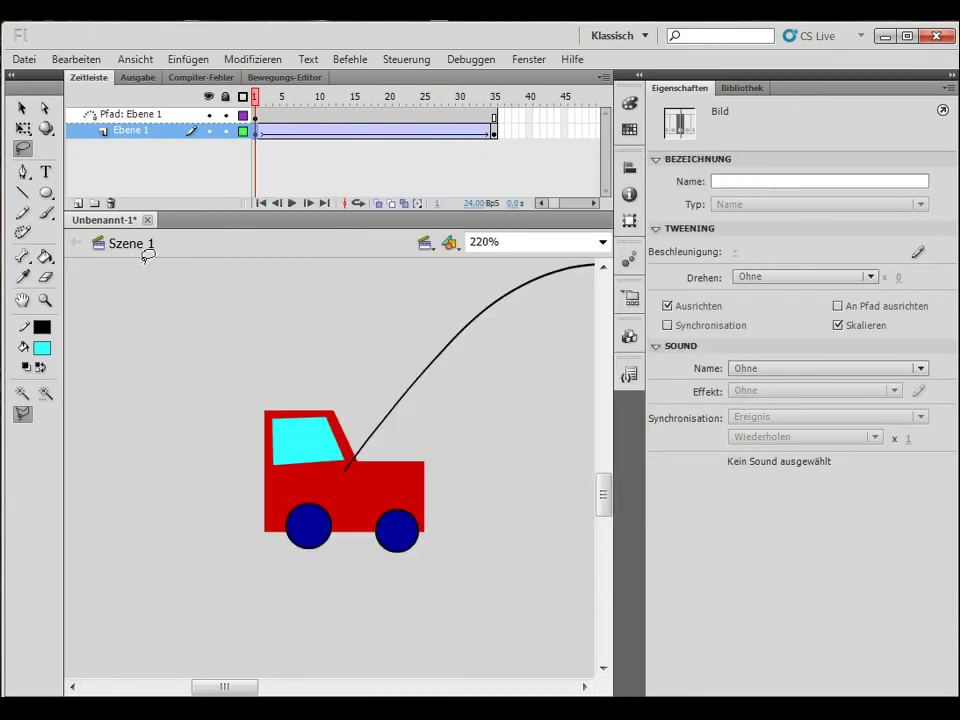
# - Scale the whole car inside the rect symbol down to about 56 × 44 px around its center and return to Szene 1
pyautogui.click(21, 108)
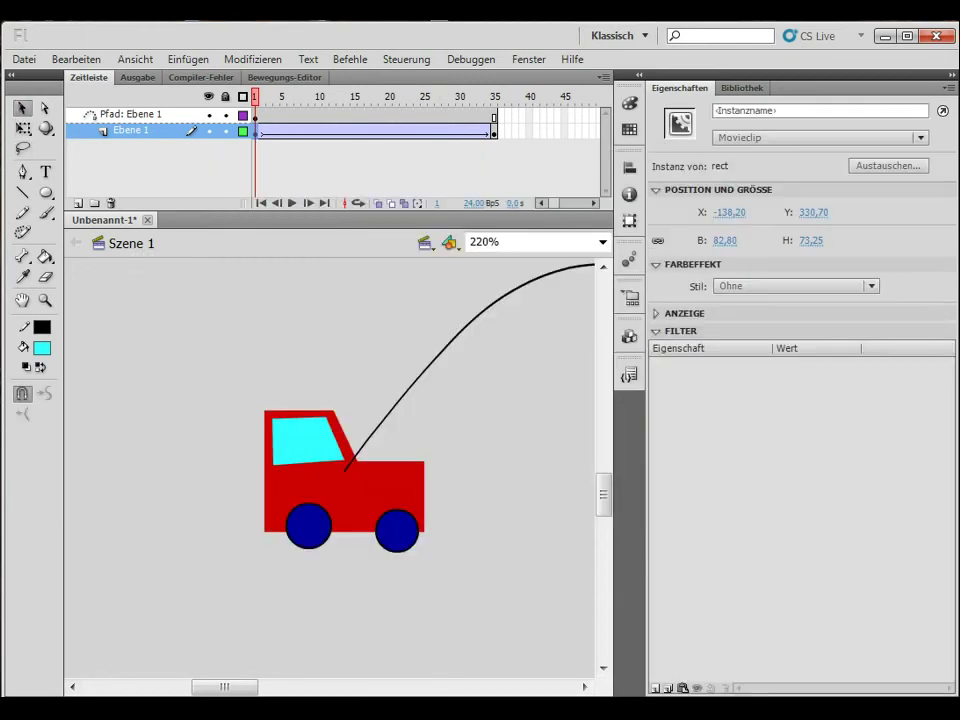
pyautogui.doubleClick(404, 503)
pyautogui.moveTo(154, 364); pyautogui.dragTo(440, 632)
pyautogui.click(21, 128)
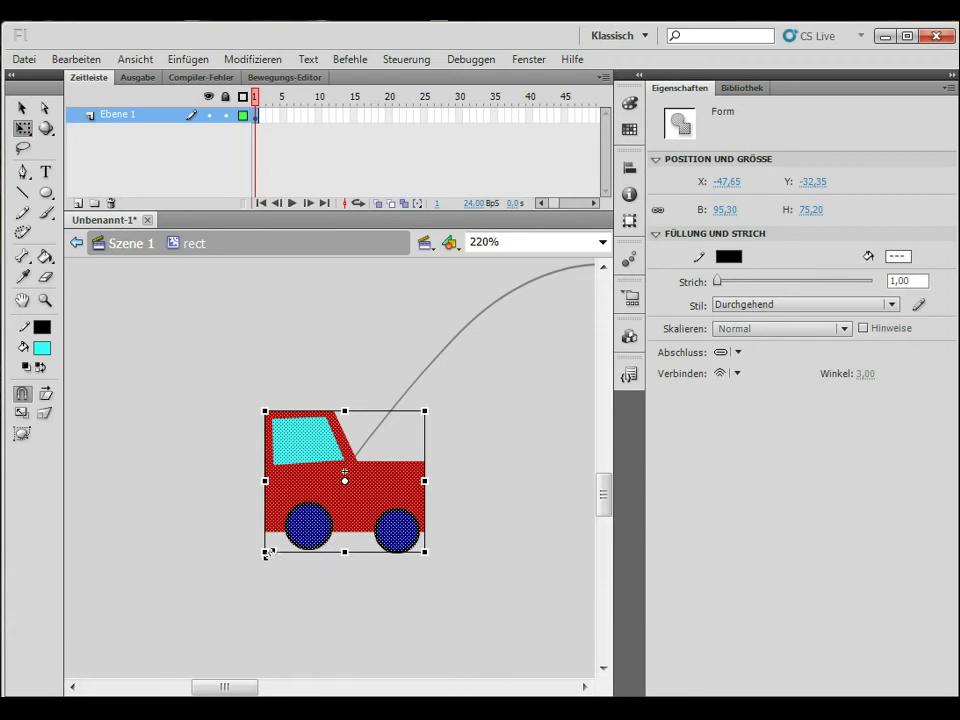
pyautogui.moveTo(265, 553); pyautogui.dragTo(302, 519)
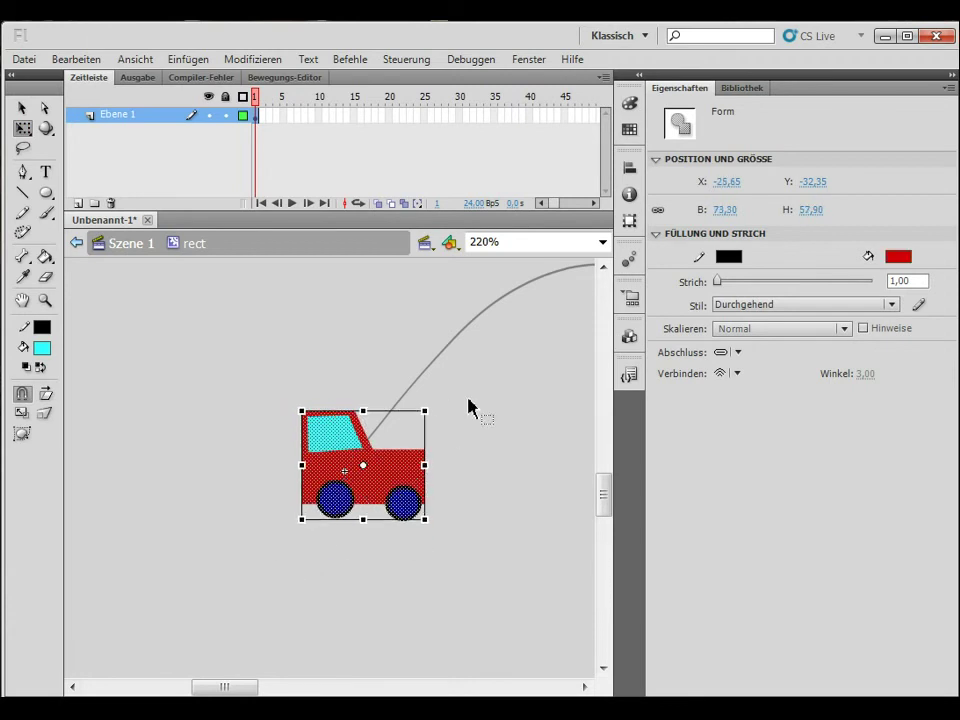
pyautogui.moveTo(428, 413); pyautogui.dragTo(399, 438)
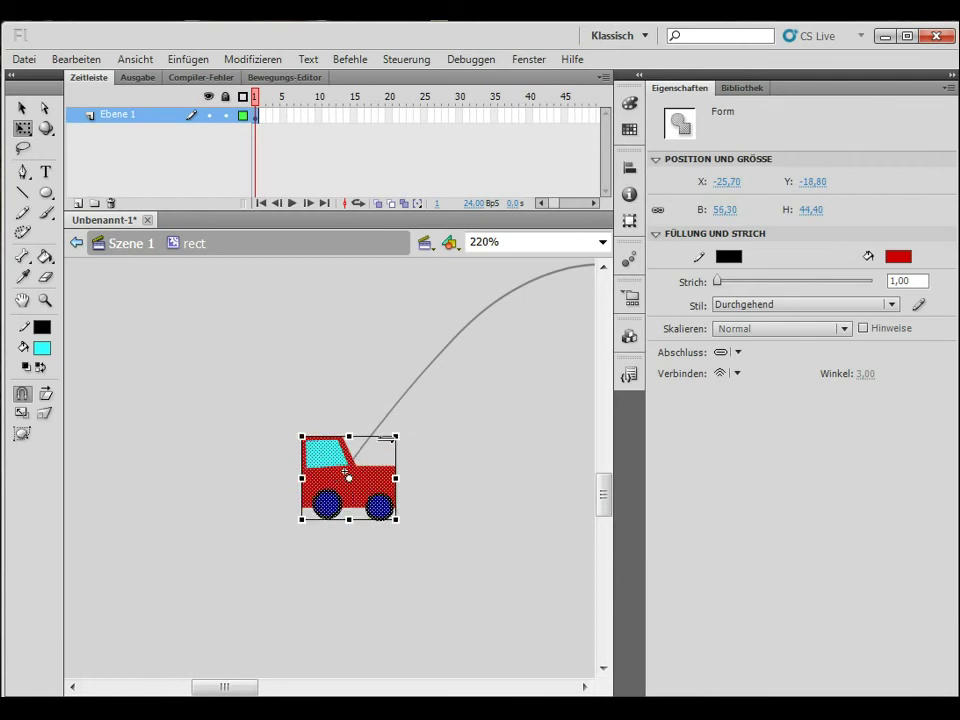
pyautogui.click(124, 250)
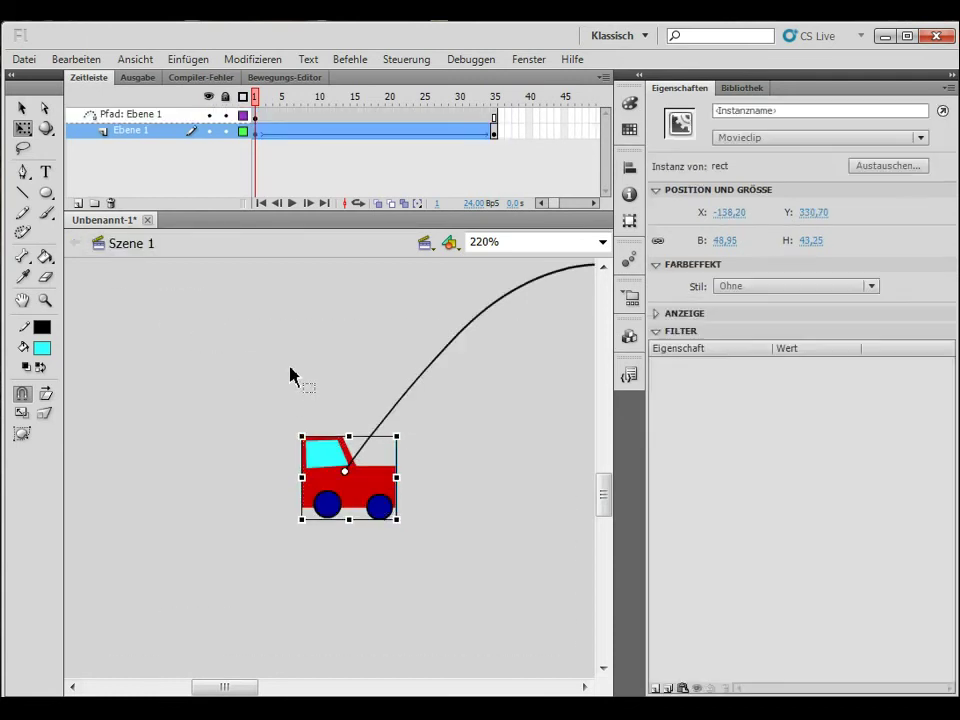
# - Zoom out to 55% and scrub the timeline to check how the smaller car follows the path
pyautogui.moveTo(258, 103)
pyautogui.mouseDown()
pyautogui.moveTo(299, 103)
pyautogui.moveTo(255, 103)
pyautogui.mouseUp()
pyautogui.press('z')
pyautogui.keyDown('alt'); pyautogui.click(502, 522); pyautogui.keyUp('alt')
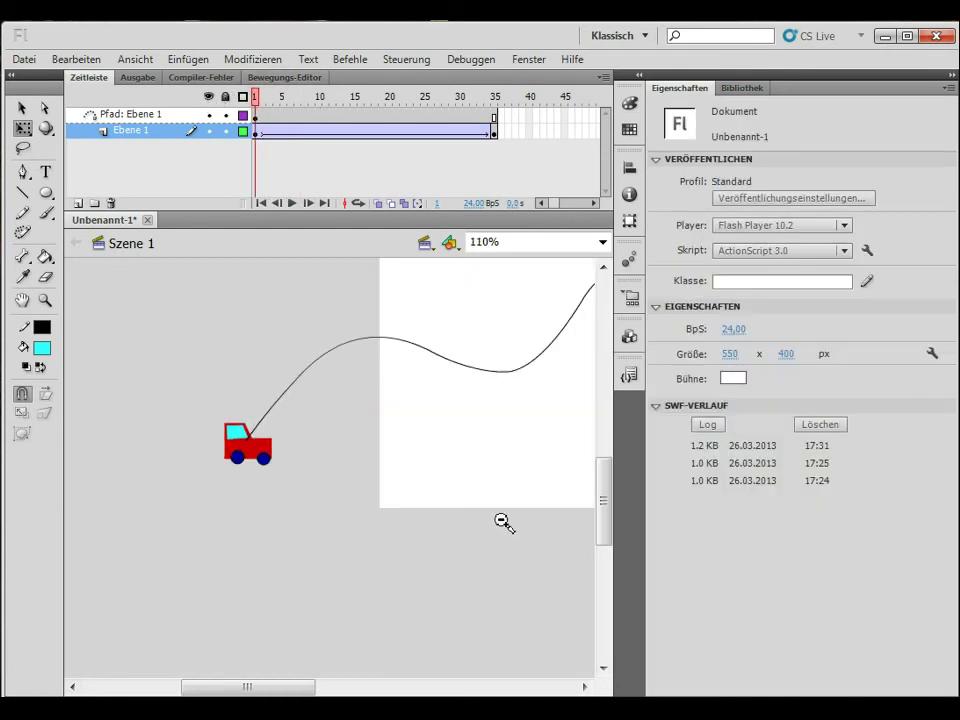
pyautogui.keyDown('alt'); pyautogui.click(429, 511); pyautogui.keyUp('alt')
pyautogui.moveTo(258, 103); pyautogui.dragTo(226, 103)
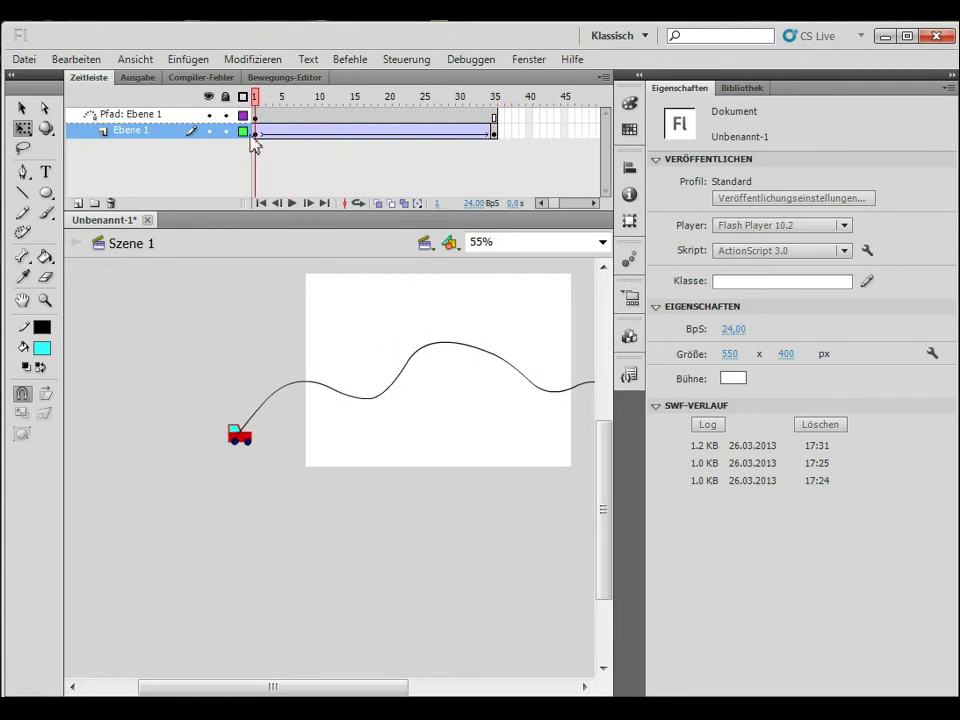
# - Turn on path alignment (An Pfad ausrichten) for the classic tween starting at frame 1 of Ebene 1, then scrub the timeline
pyautogui.click(256, 136)
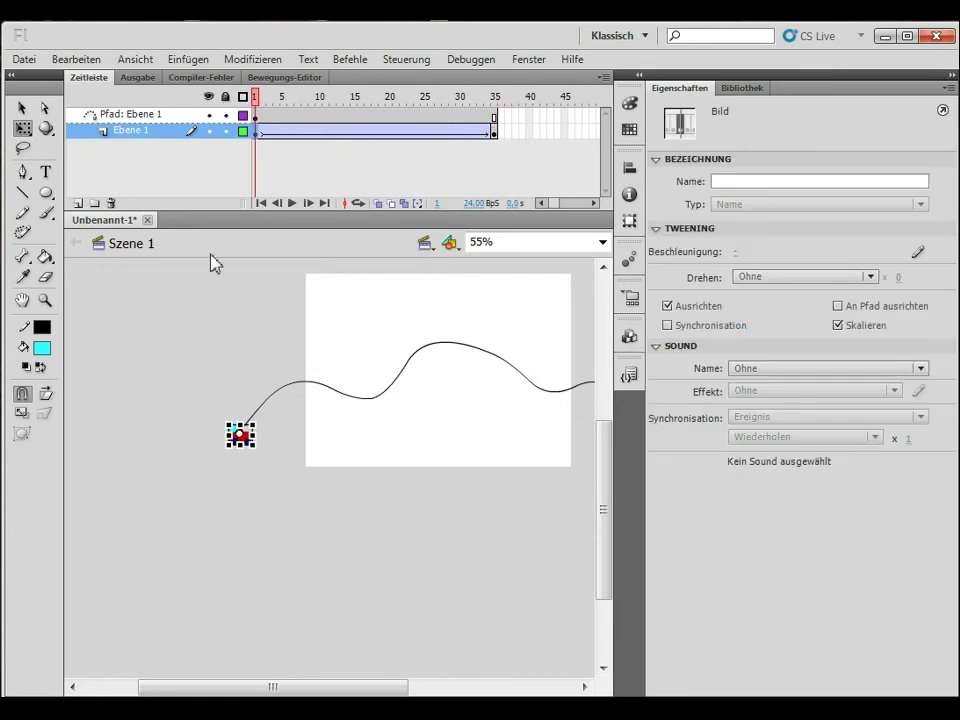
pyautogui.click(22, 107)
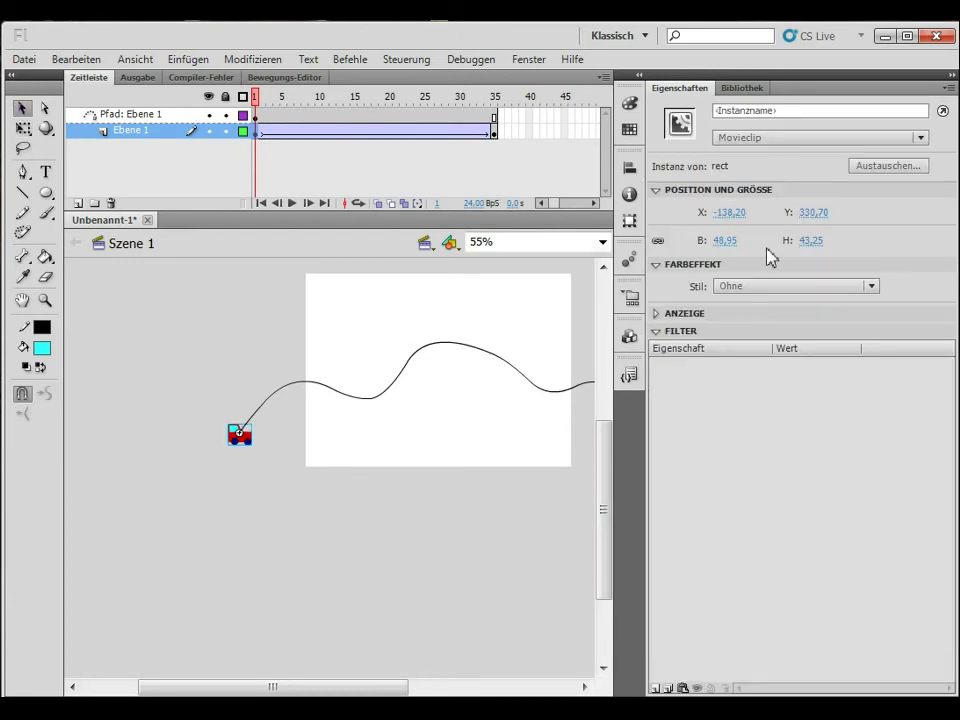
pyautogui.click(292, 134)
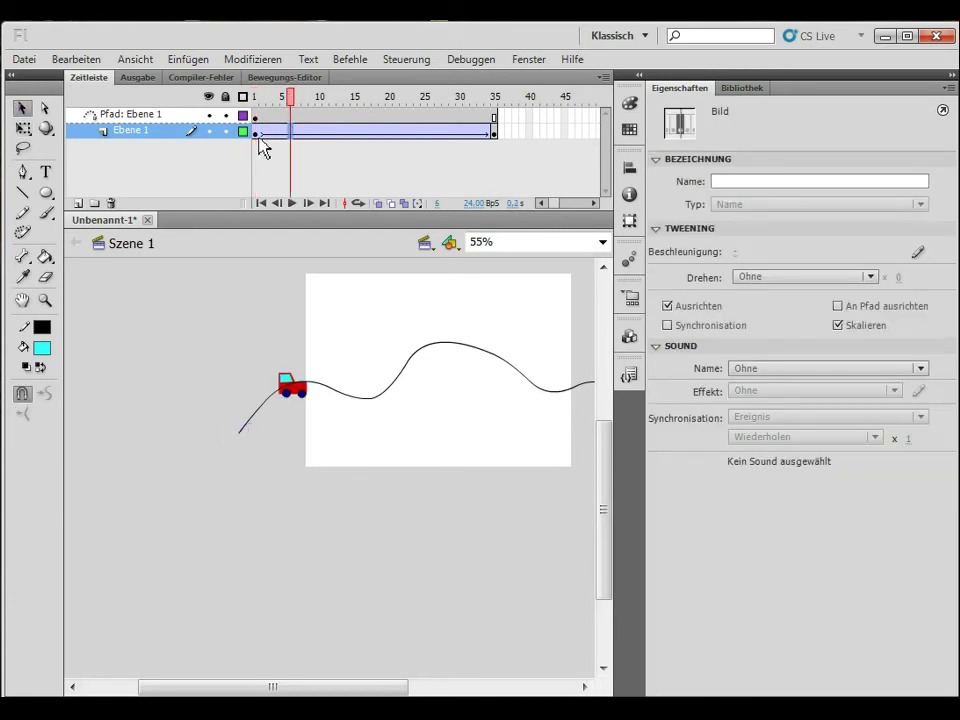
pyautogui.click(259, 136)
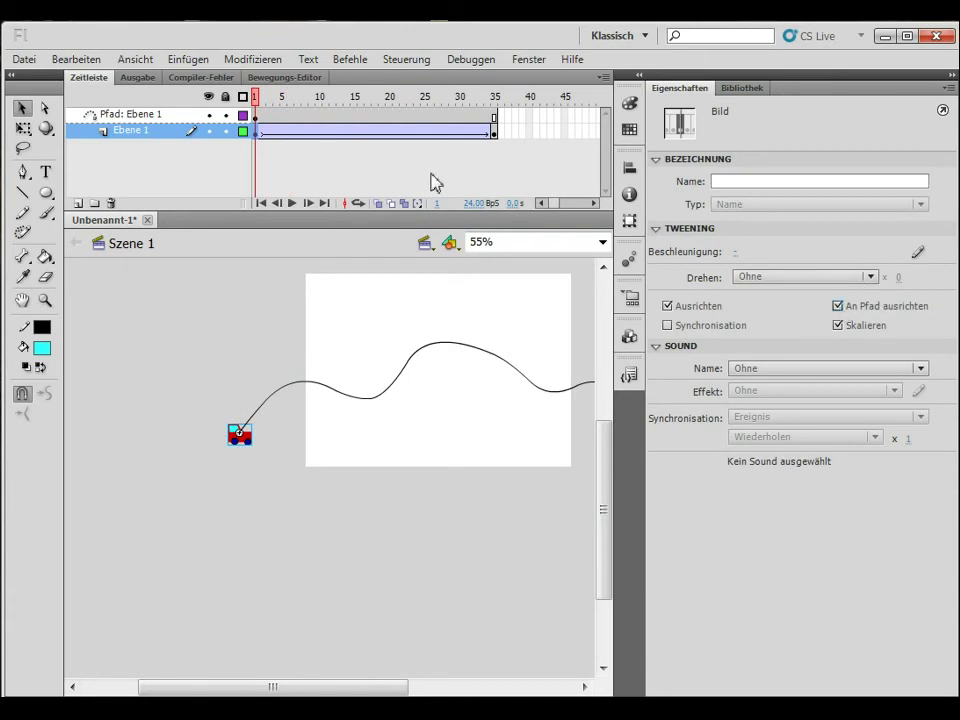
pyautogui.moveTo(258, 99)
pyautogui.mouseDown()
pyautogui.moveTo(378, 117)
pyautogui.moveTo(486, 154)
pyautogui.moveTo(439, 133)
pyautogui.moveTo(305, 110)
pyautogui.moveTo(228, 111)
pyautogui.moveTo(416, 133)
pyautogui.moveTo(553, 180)
pyautogui.moveTo(378, 100)
pyautogui.moveTo(255, 80)
pyautogui.moveTo(489, 133)
pyautogui.moveTo(245, 92)
pyautogui.mouseUp()
pyautogui.click(214, 204)
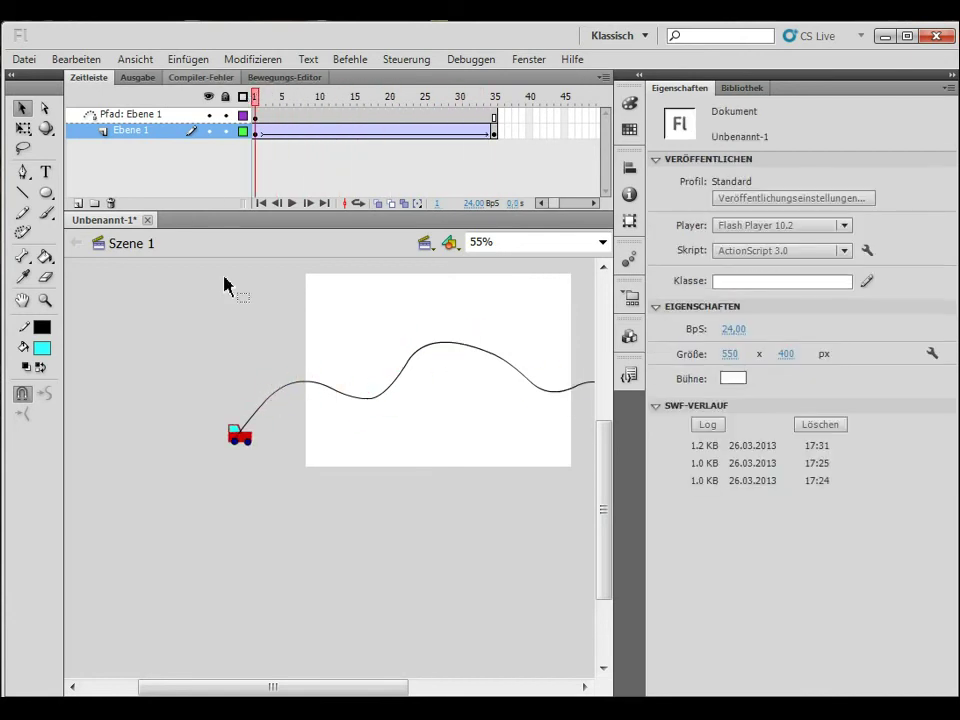
# - Rotate the car in frame 1 counterclockwise with Free Transform so its hood points up along the start of the path
pyautogui.click(197, 420)
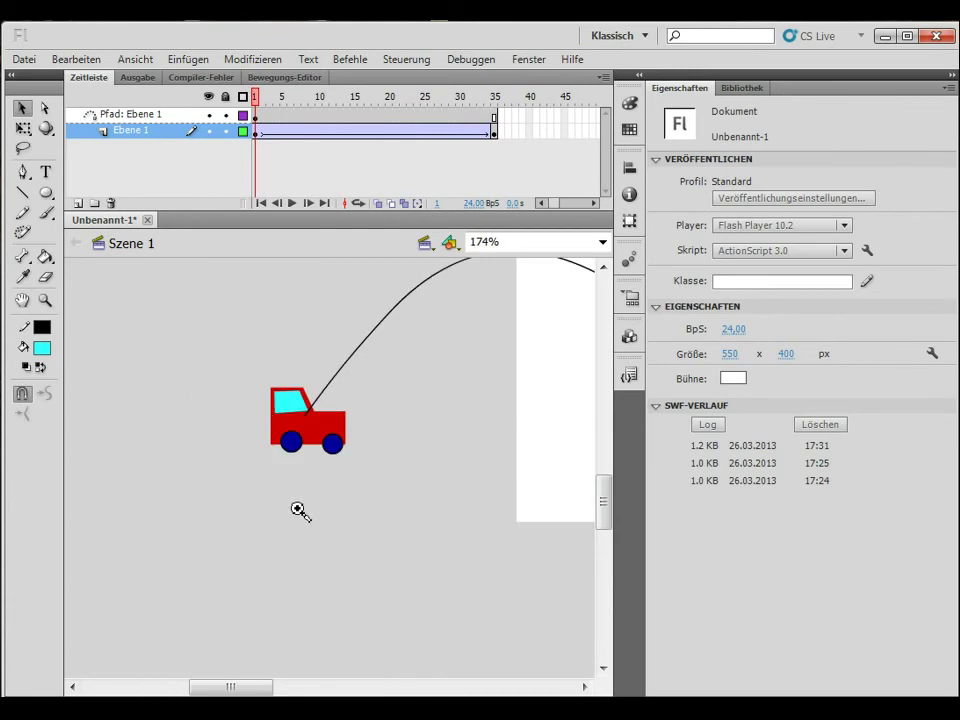
pyautogui.click(287, 400)
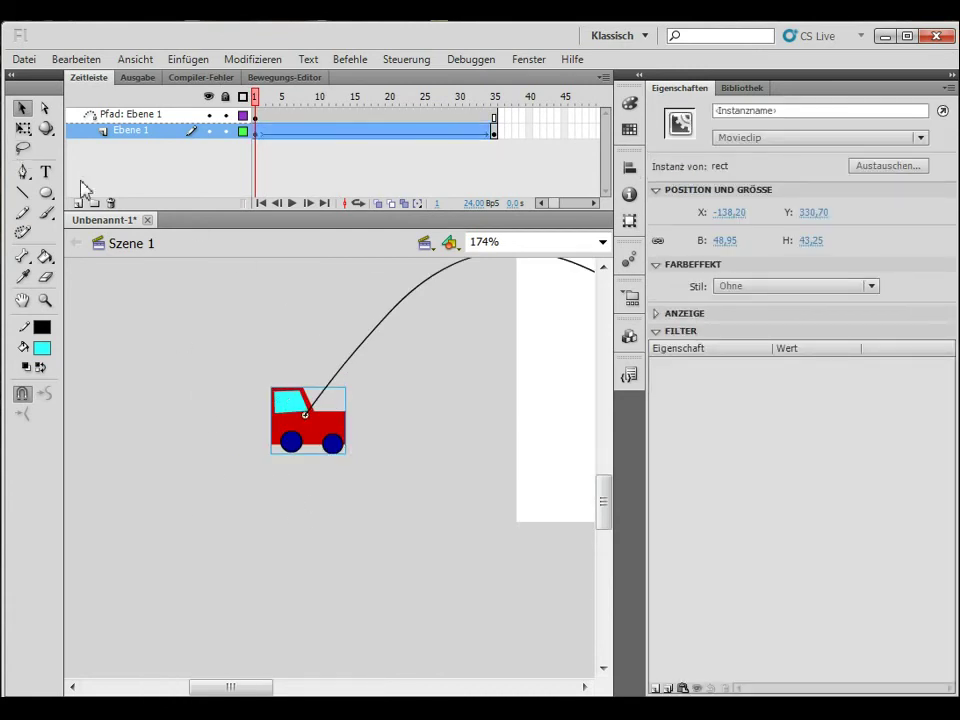
pyautogui.click(22, 127)
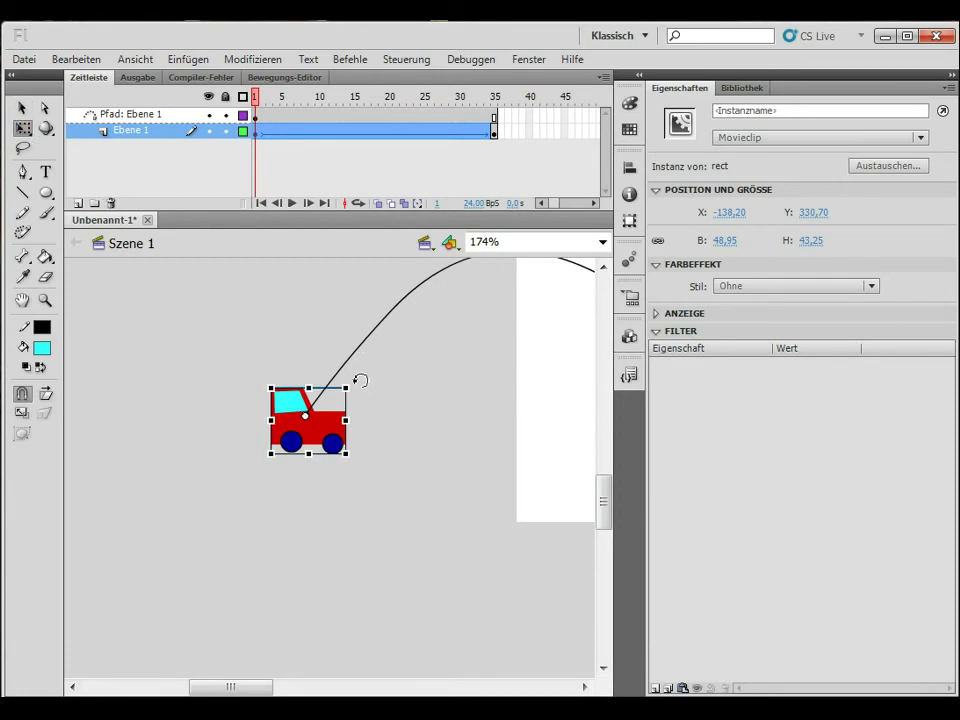
pyautogui.moveTo(359, 380); pyautogui.dragTo(321, 335)
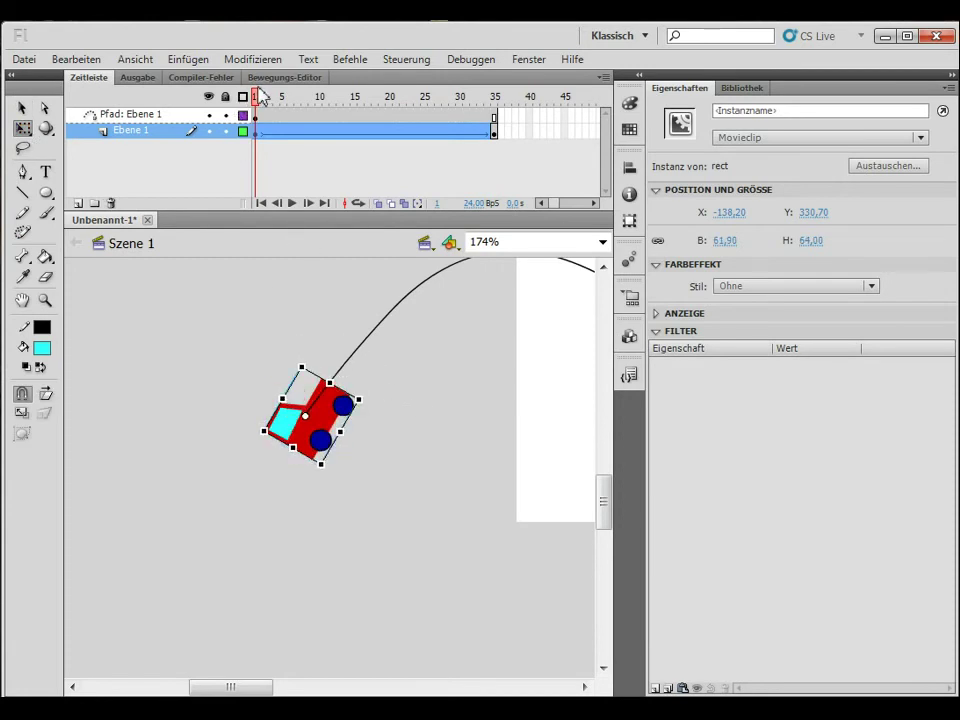
# - Scrub the timeline at a smaller zoom to check how the rotated car aligns with the path's slopes
pyautogui.moveTo(257, 103); pyautogui.dragTo(372, 115)
pyautogui.press('z')
pyautogui.keyDown('alt'); pyautogui.click(452, 482); pyautogui.keyUp('alt')
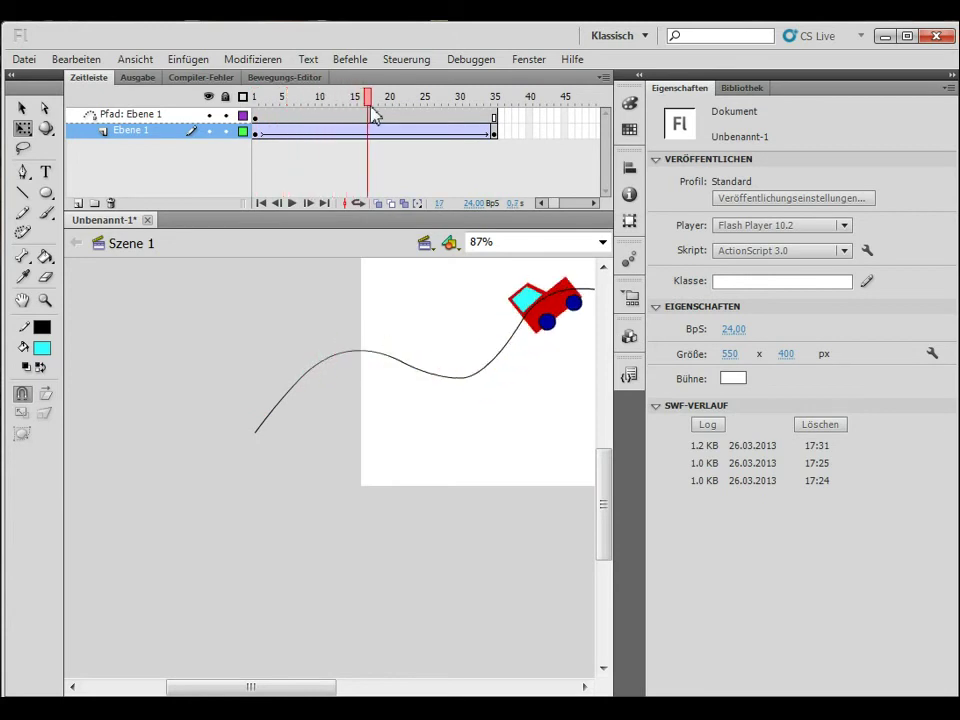
pyautogui.moveTo(583, 439); pyautogui.dragTo(214, 513)
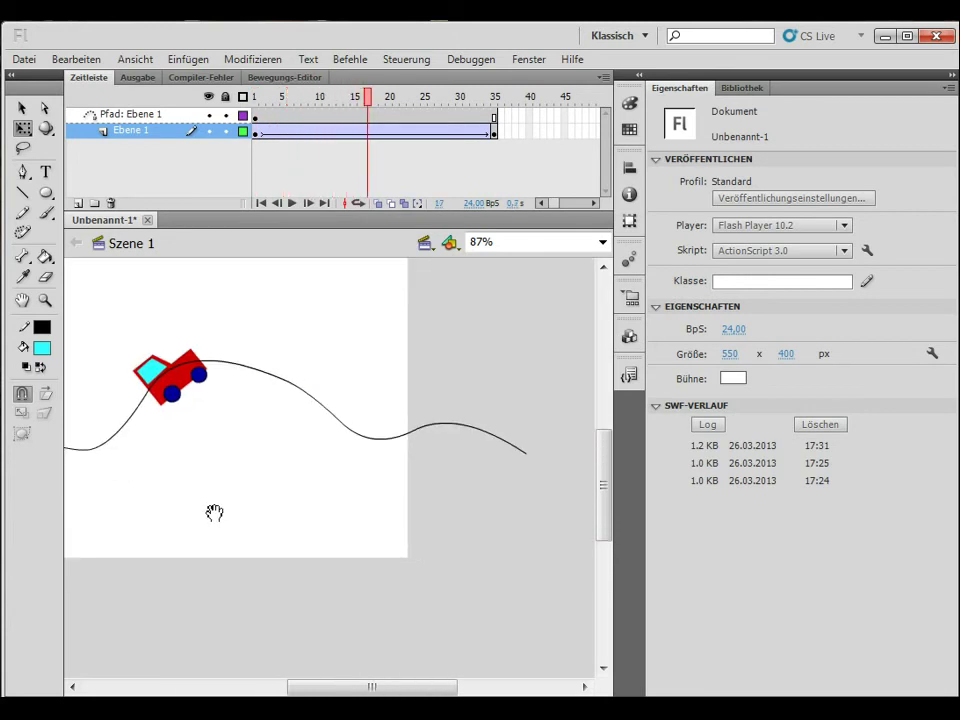
pyautogui.moveTo(372, 104); pyautogui.dragTo(248, 57)
pyautogui.keyDown('alt'); pyautogui.click(274, 497); pyautogui.keyUp('alt')
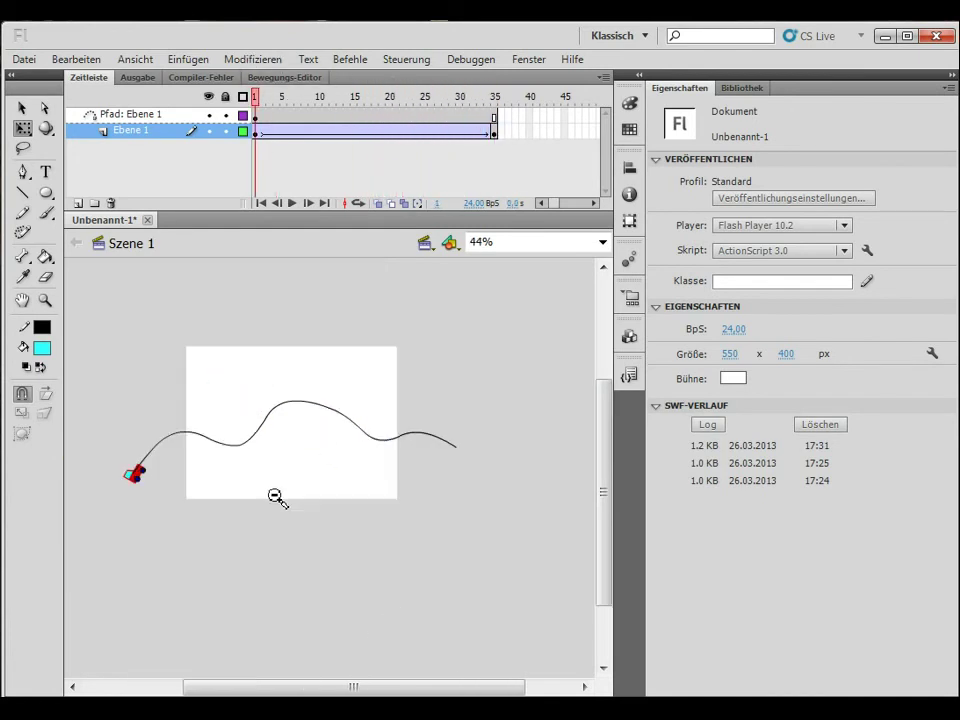
pyautogui.moveTo(257, 104); pyautogui.dragTo(387, 100)
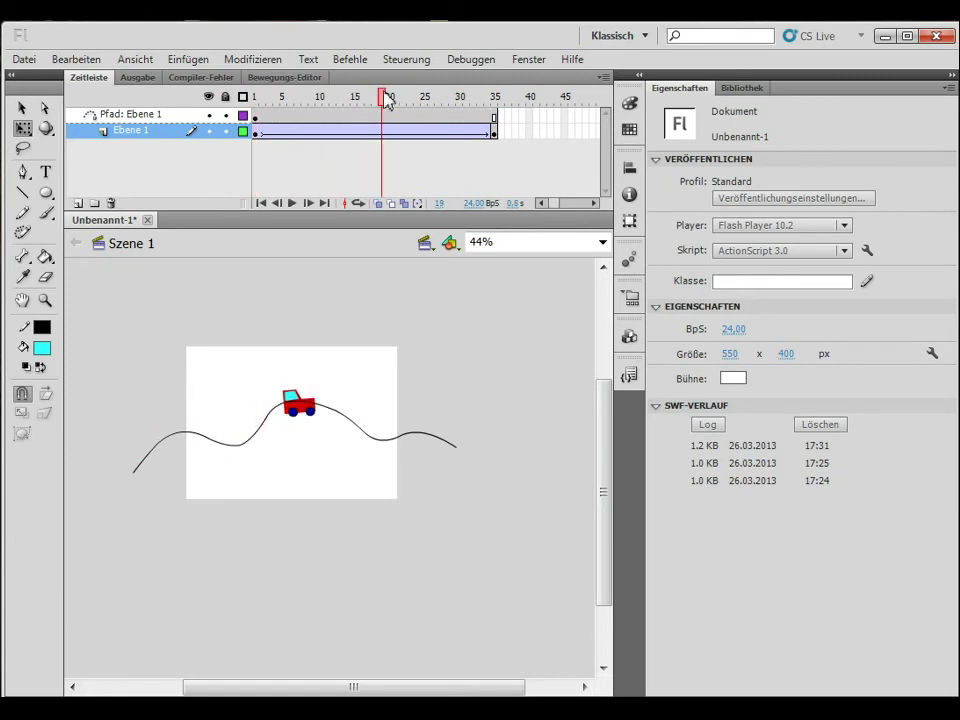
pyautogui.click(387, 143)
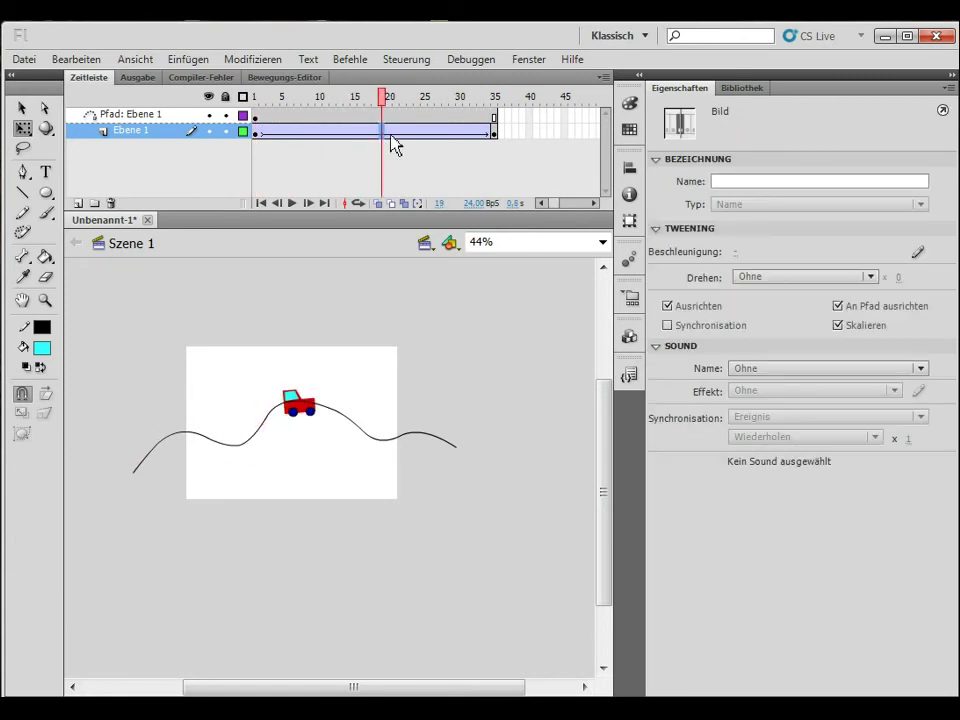
pyautogui.click(428, 146)
pyautogui.click(387, 143)
pyautogui.moveTo(312, 411); pyautogui.dragTo(318, 402)
pyautogui.click(22, 128)
pyautogui.click(317, 426)
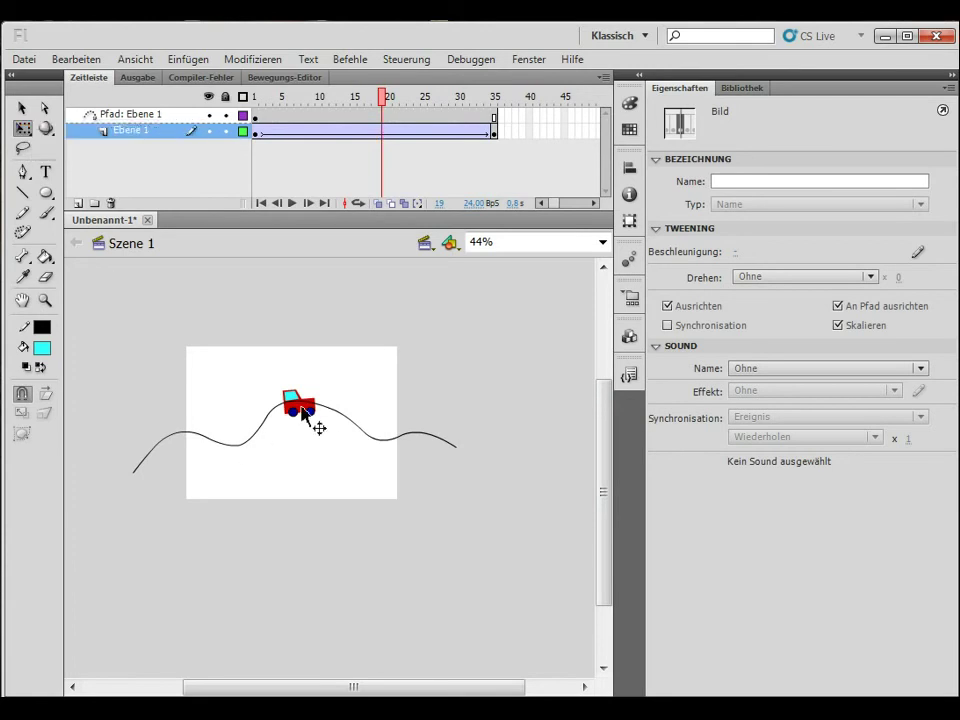
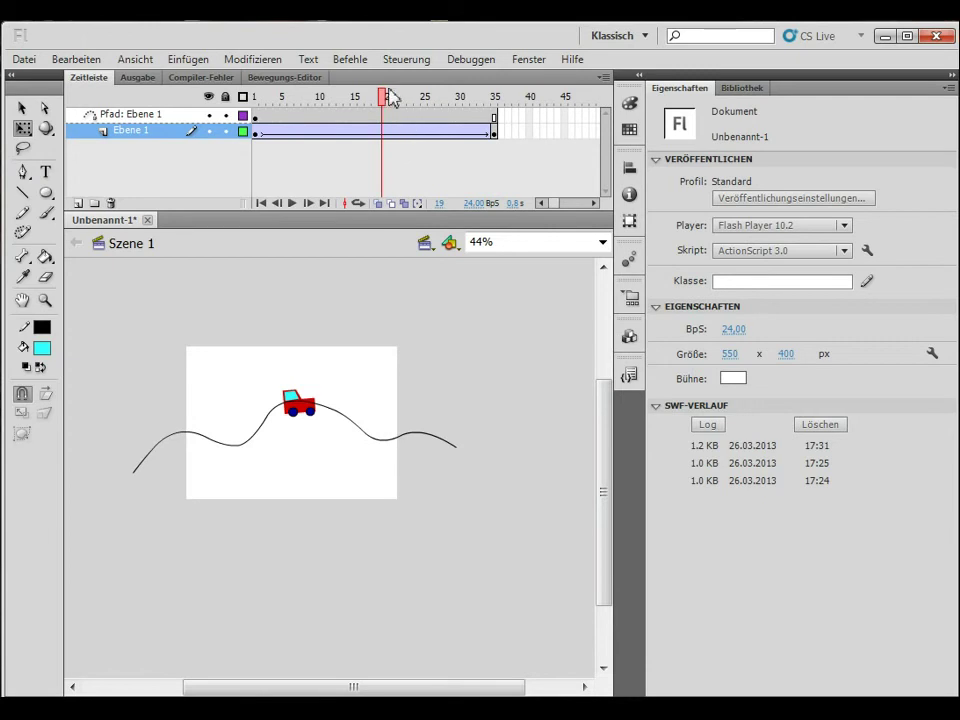
# - Return the playhead to frame 1, test the movie with the path-aligned car, and close the preview
pyautogui.moveTo(383, 105); pyautogui.dragTo(86, 79)
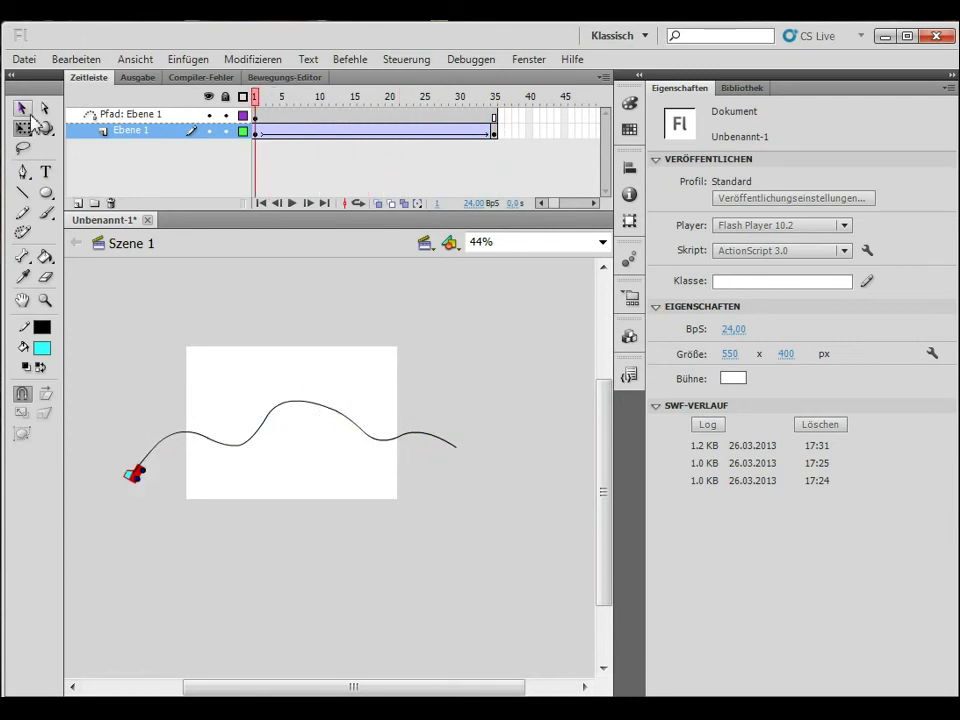
pyautogui.hotkey('ctrl', 'Return')
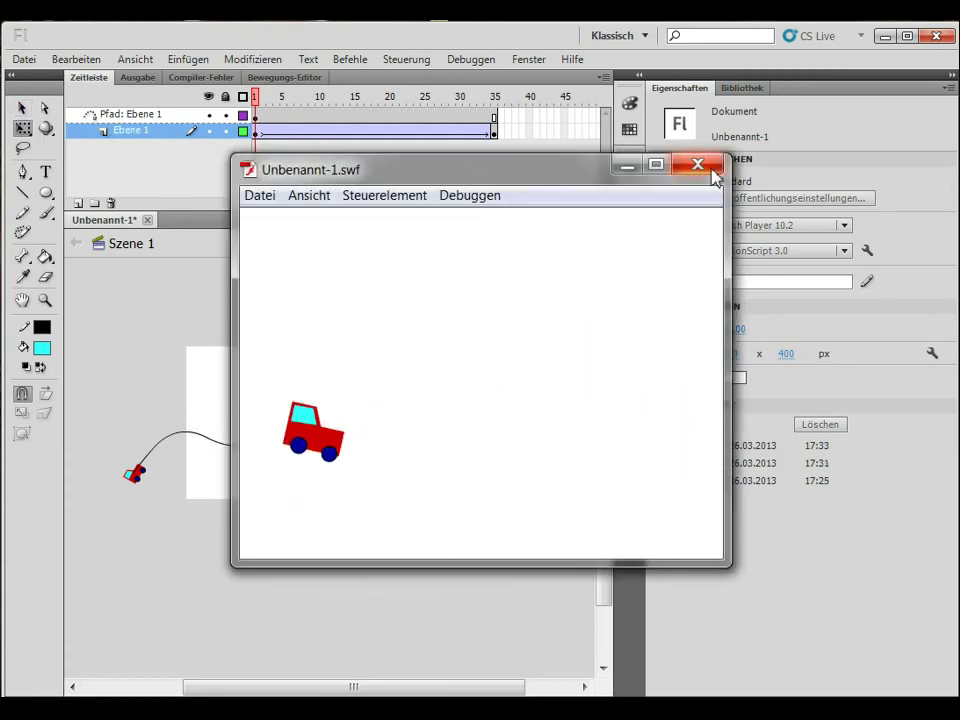
pyautogui.click(698, 165)
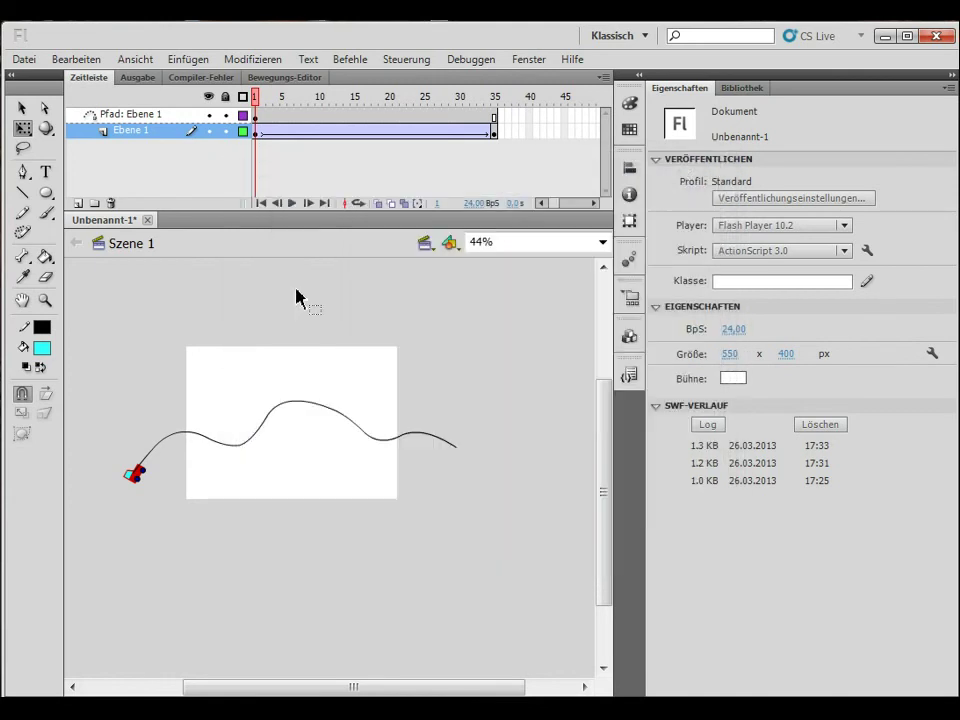
# - Turn off the guide layer option (Führungsebene) for Pfad: Ebene 1 and scrub through the first frames to check the motion
pyautogui.click(134, 118)
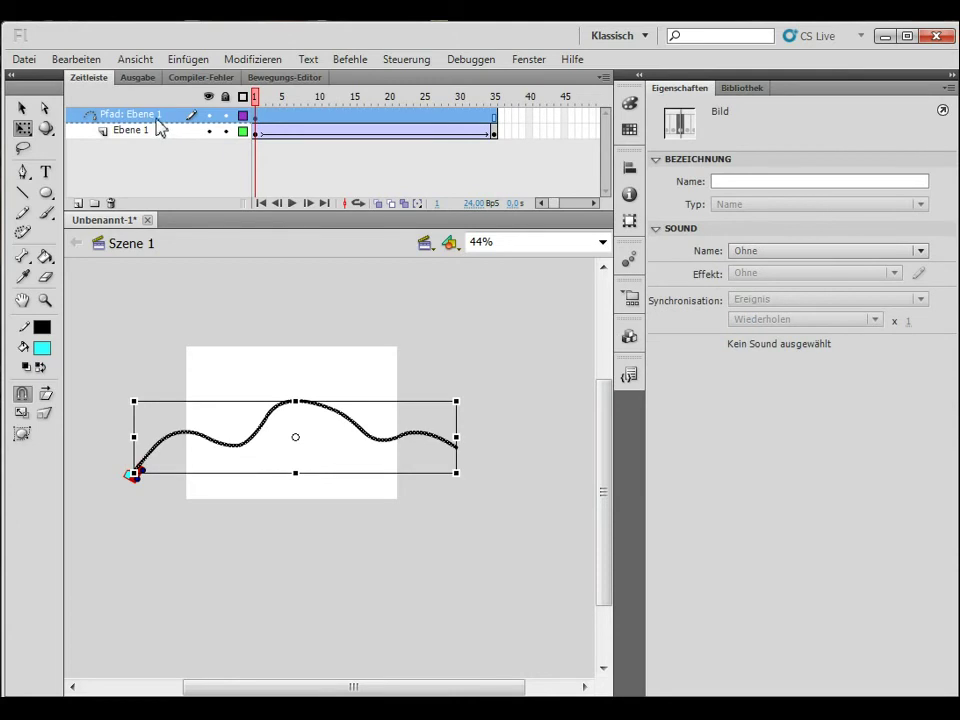
pyautogui.rightClick(154, 117)
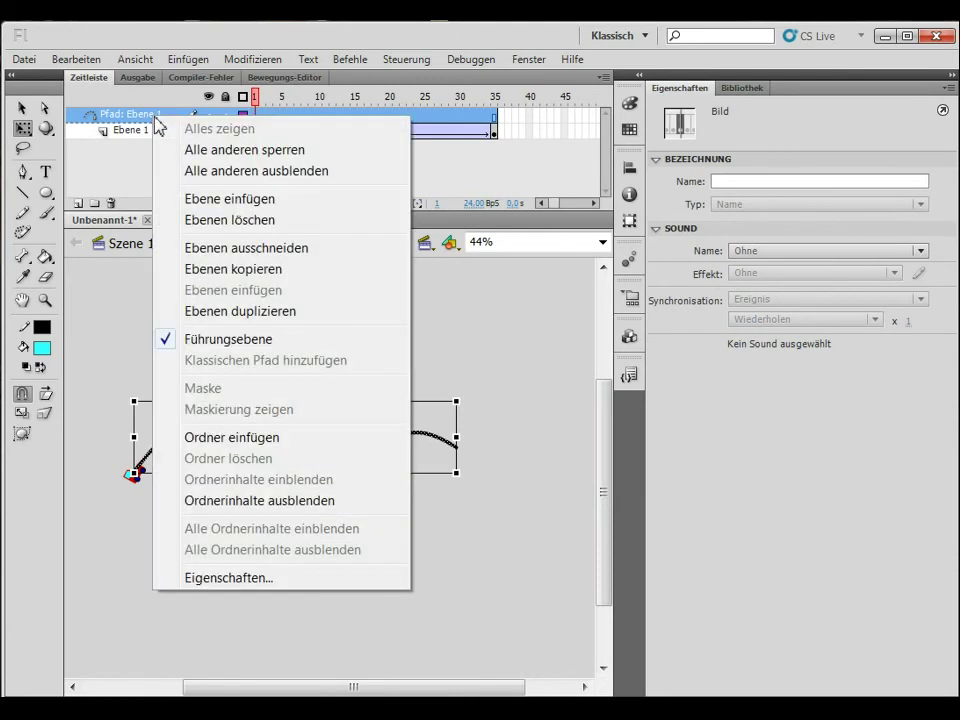
pyautogui.click(164, 345)
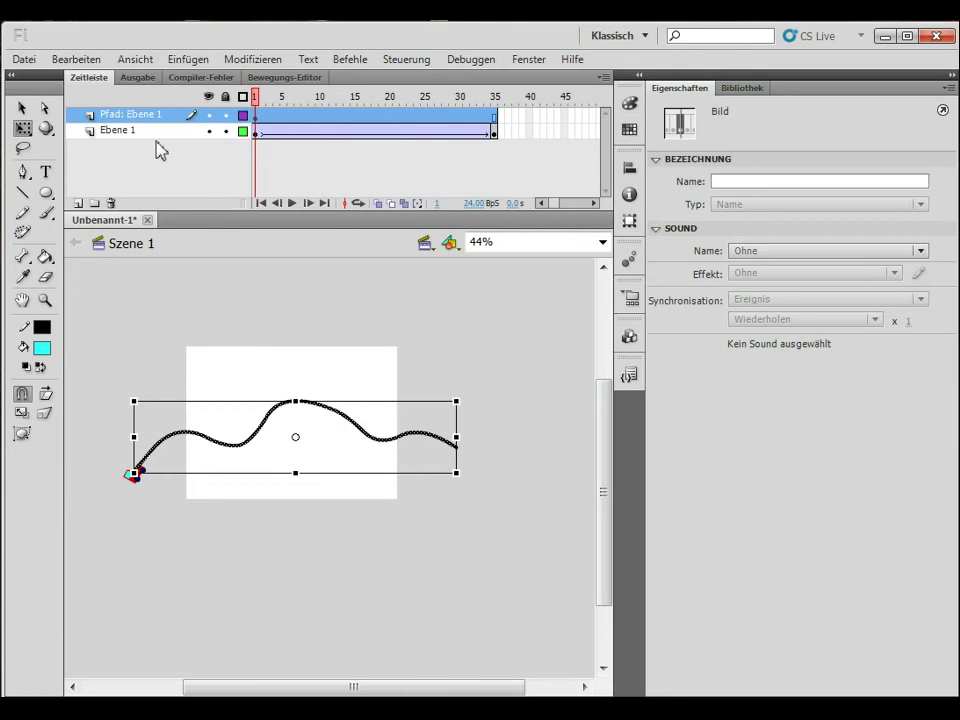
pyautogui.click(184, 318)
pyautogui.click(268, 97)
pyautogui.moveTo(275, 103); pyautogui.dragTo(251, 75)
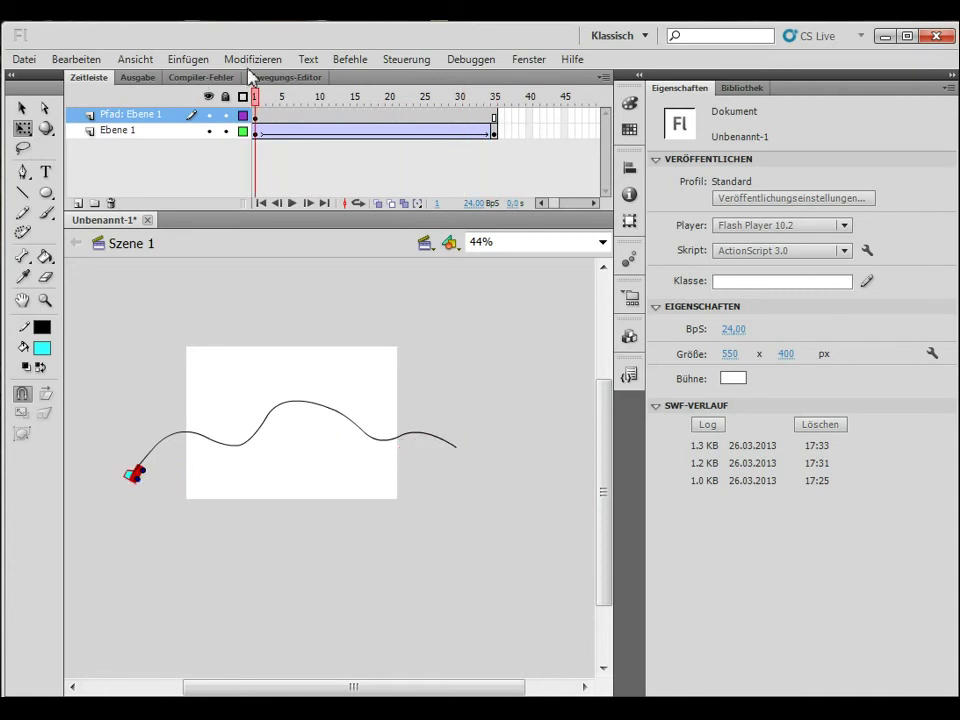
# - Remove the classic tween from Ebene 1 and clear its keyframe at frame 35
pyautogui.click(297, 131)
pyautogui.rightClick(297, 131)
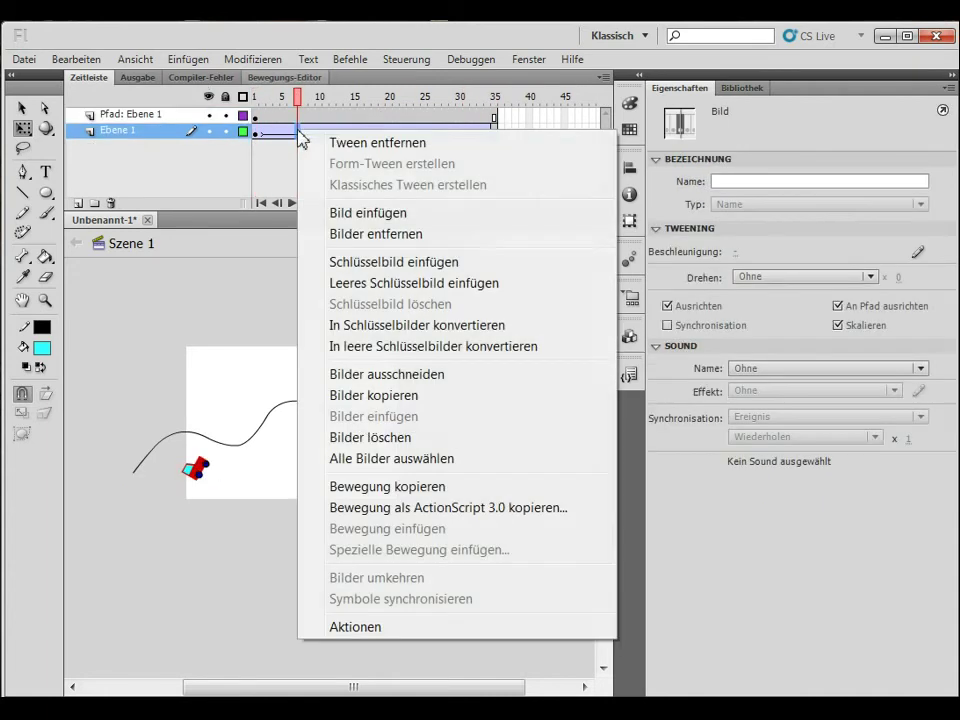
pyautogui.click(390, 146)
pyautogui.click(493, 133)
pyautogui.rightClick(493, 133)
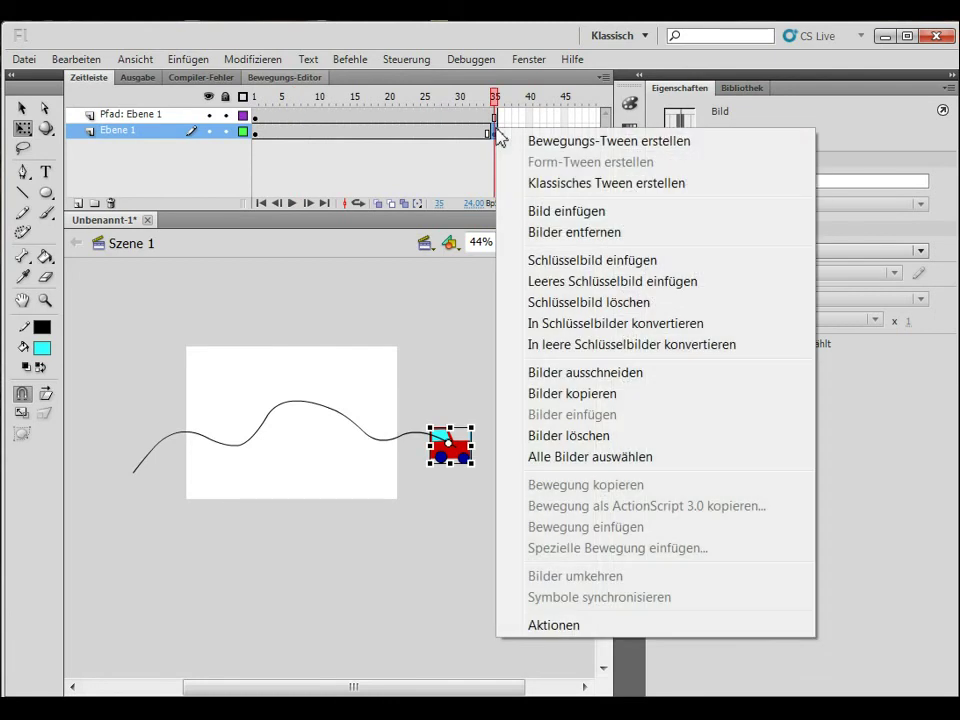
pyautogui.click(571, 303)
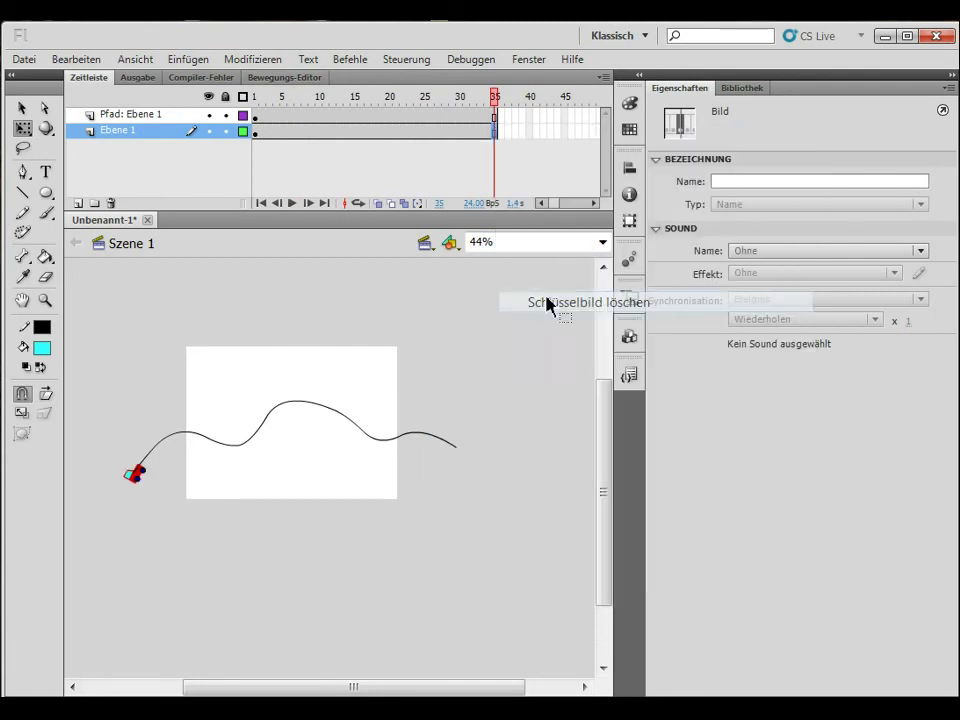
# - Rotate the car on Ebene 1 back to an upright, horizontal orientation with Free Transform
pyautogui.click(142, 482)
pyautogui.moveTo(160, 465); pyautogui.dragTo(172, 493)
pyautogui.click(22, 107)
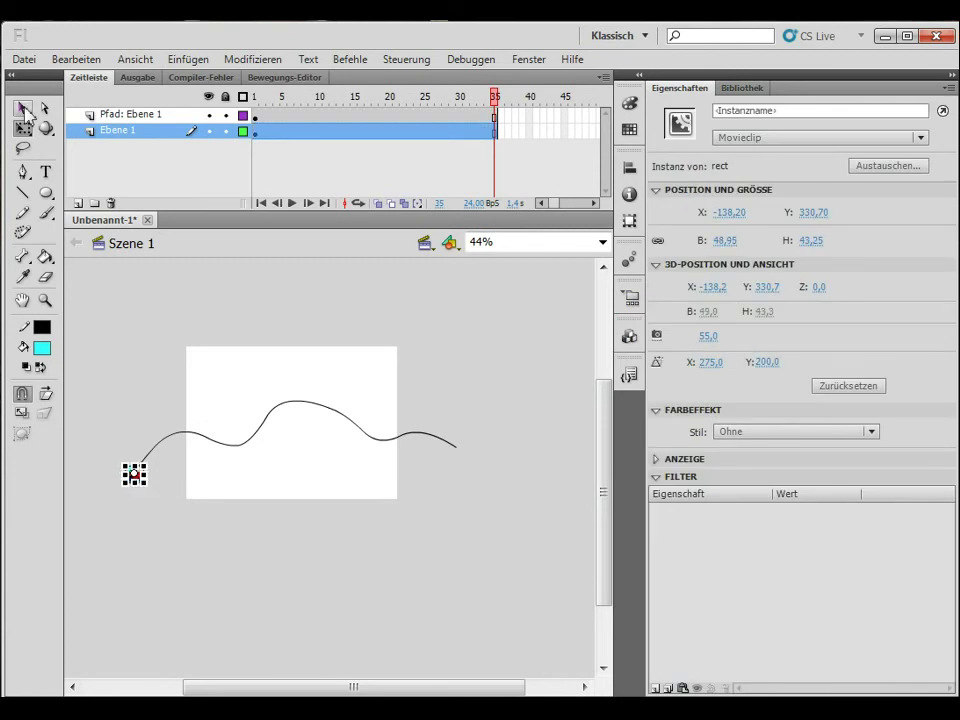
# - Delete the Pfad: Ebene 1 layer and move the car onto the lower-left part of the stage
pyautogui.click(152, 116)
pyautogui.click(111, 203)
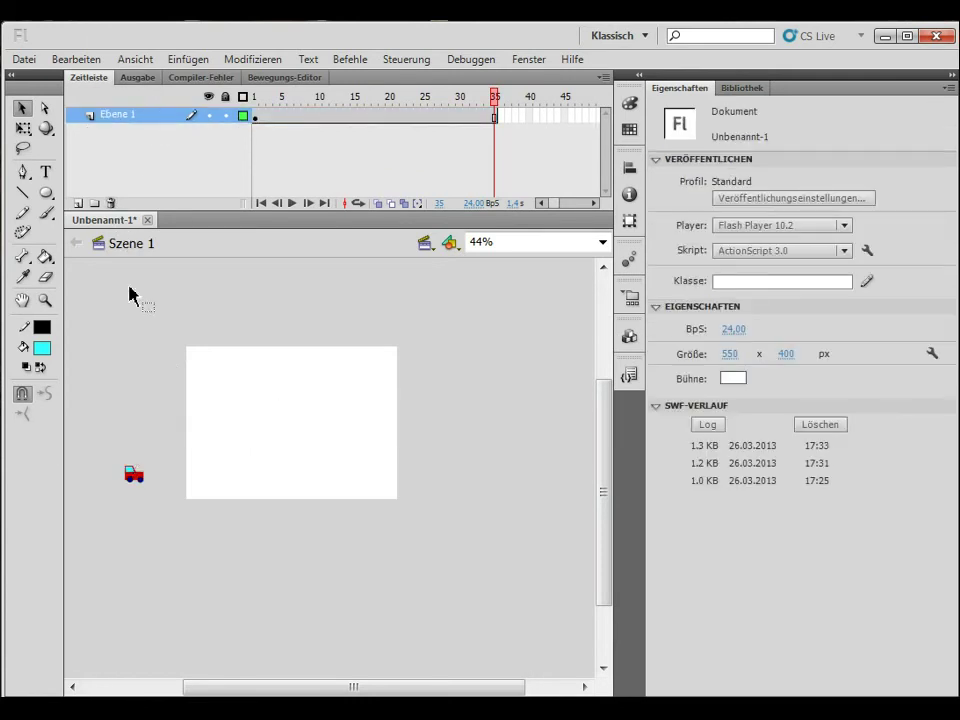
pyautogui.moveTo(140, 478); pyautogui.dragTo(242, 484)
# - Create a motion tween (Bewegungs-Tween) on Ebene 1 from frame 1 for the car
pyautogui.rightClick(256, 121)
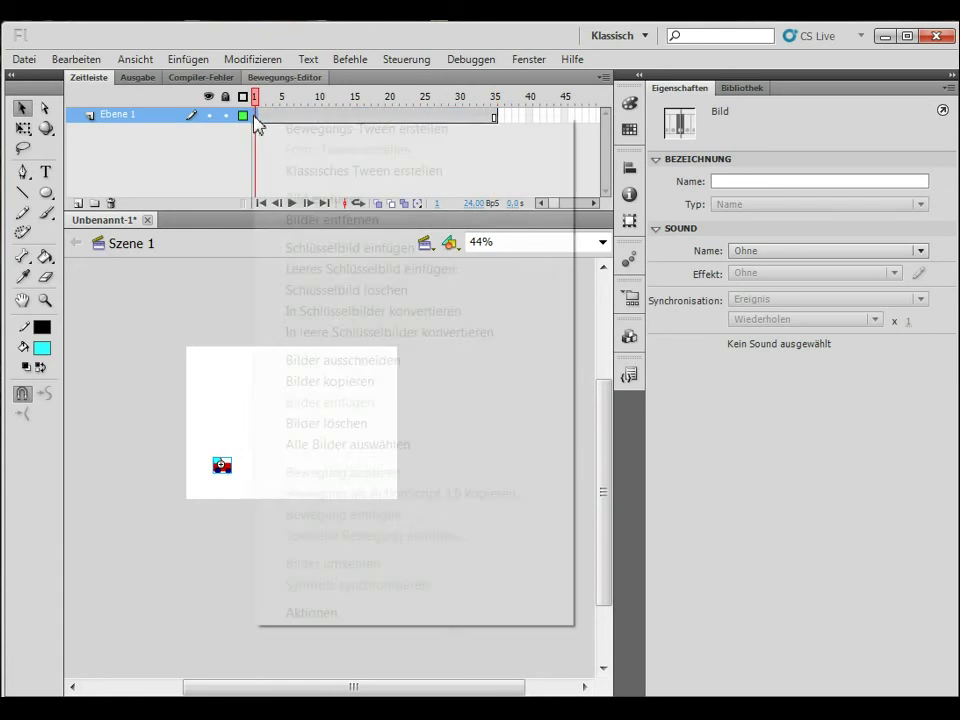
pyautogui.click(340, 129)
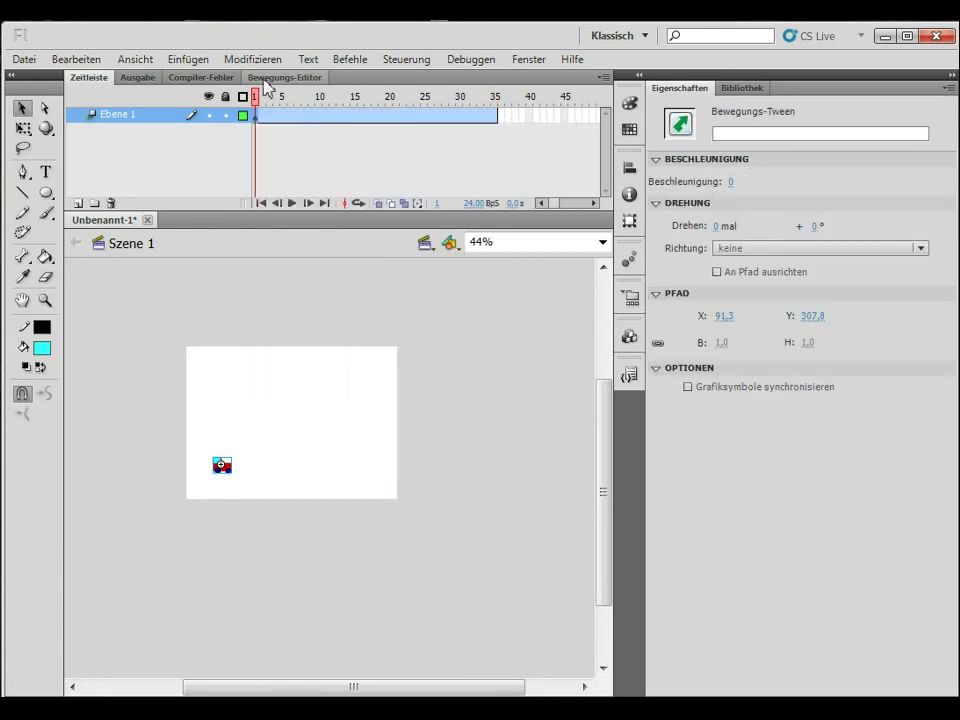
pyautogui.moveTo(257, 94)
pyautogui.mouseDown()
pyautogui.moveTo(422, 103)
pyautogui.moveTo(245, 95)
pyautogui.mouseUp()
pyautogui.click(221, 466)
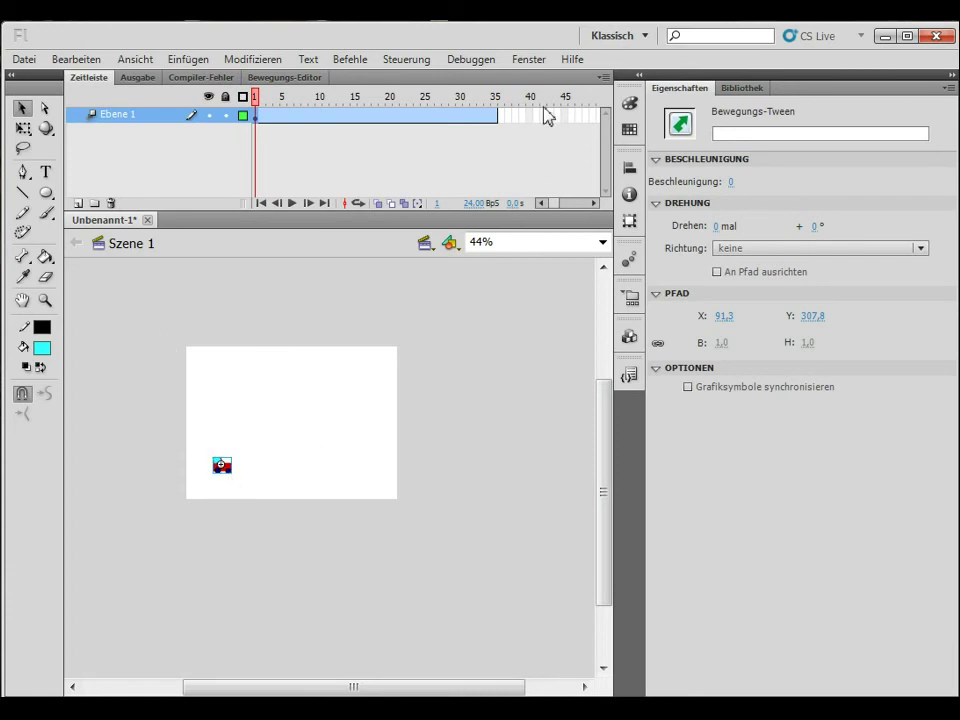
# - At frame 35, move the car across the stage to about X 502, Y 321.5, and scrub back to frame 1
pyautogui.click(497, 121)
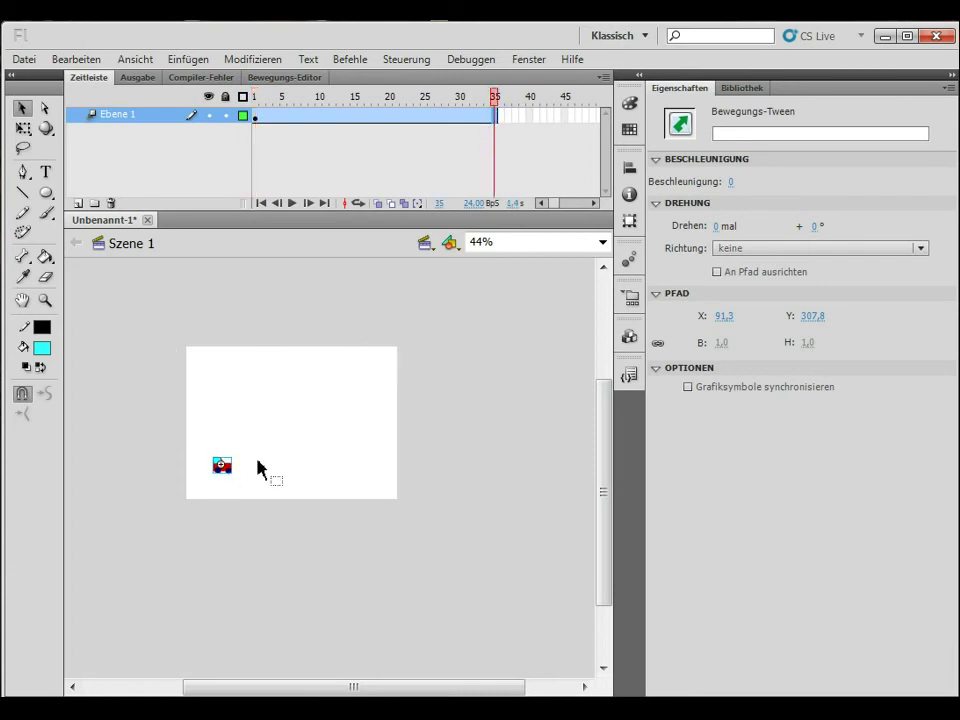
pyautogui.moveTo(228, 467); pyautogui.dragTo(383, 478)
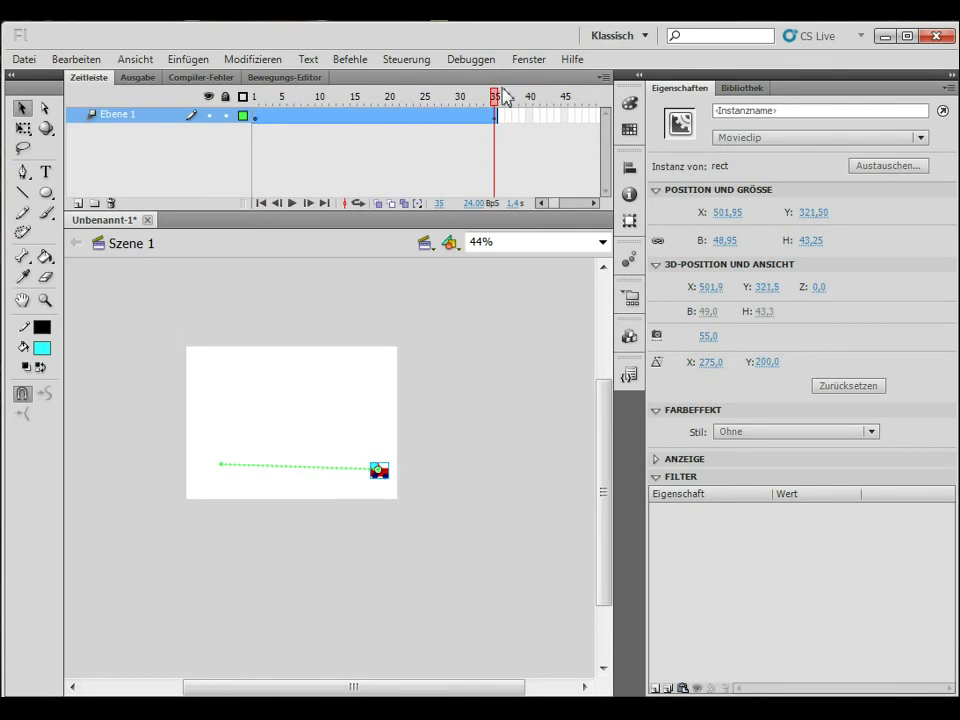
pyautogui.moveTo(497, 104); pyautogui.dragTo(143, 40)
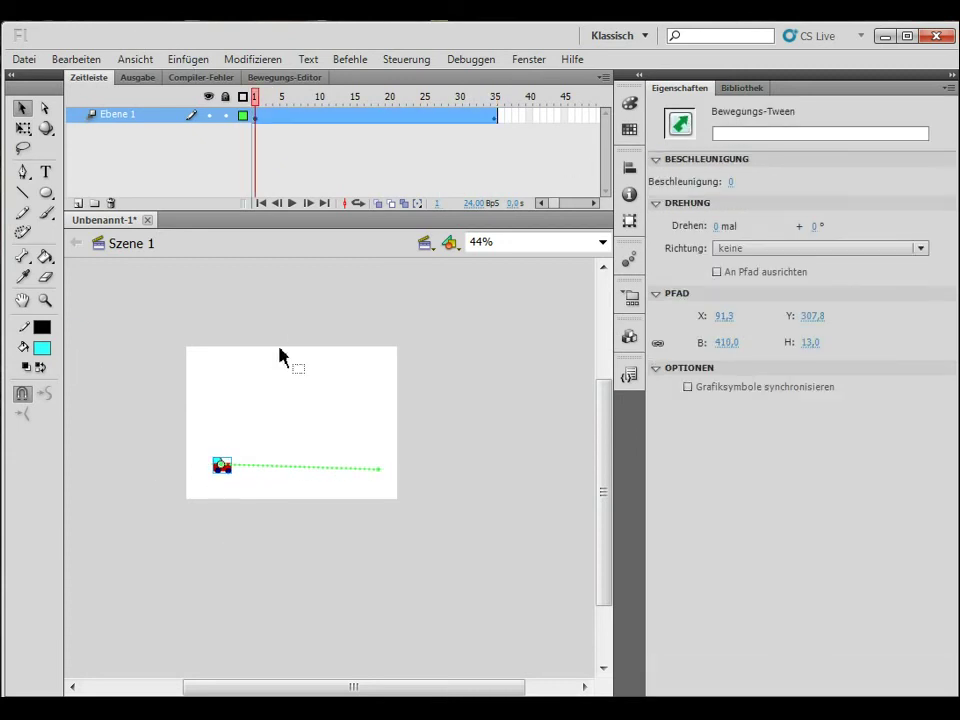
# - Add a layer above Ebene 1 and draw a wavy freehand line across the stage with the Pencil, about 758 px wide and 158 px high
pyautogui.click(77, 203)
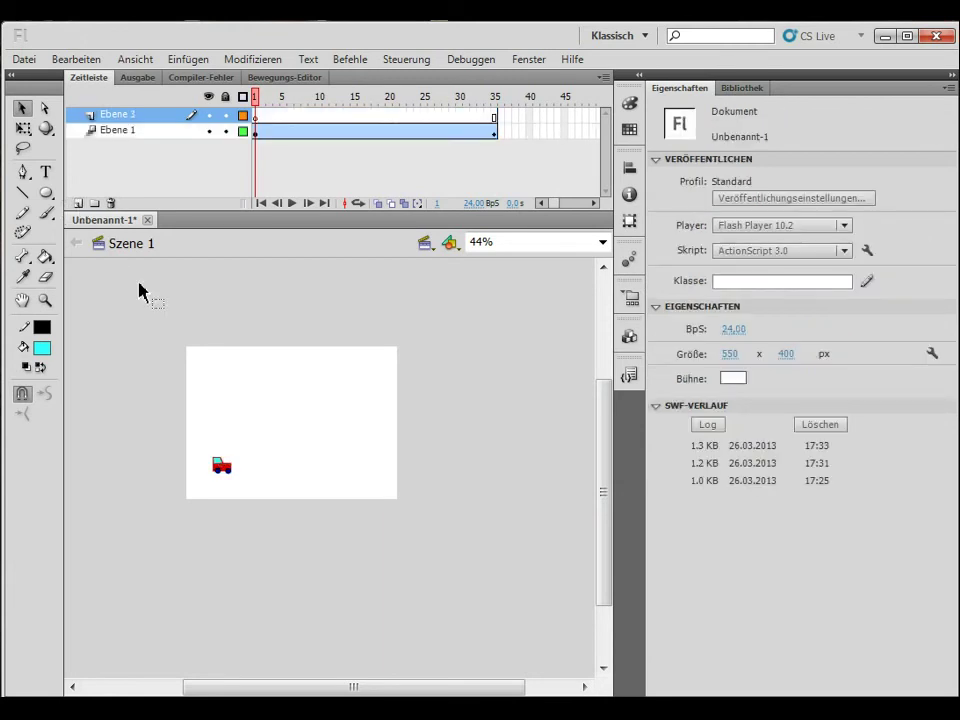
pyautogui.click(22, 212)
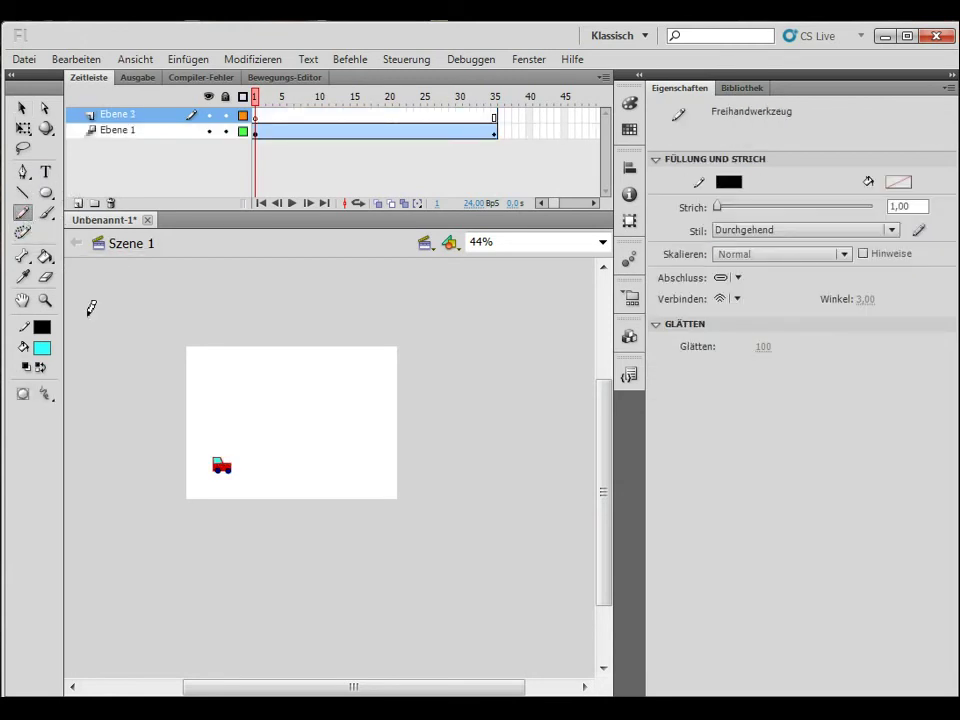
pyautogui.moveTo(154, 415)
pyautogui.mouseDown()
pyautogui.moveTo(319, 360)
pyautogui.moveTo(444, 386)
pyautogui.mouseUp()
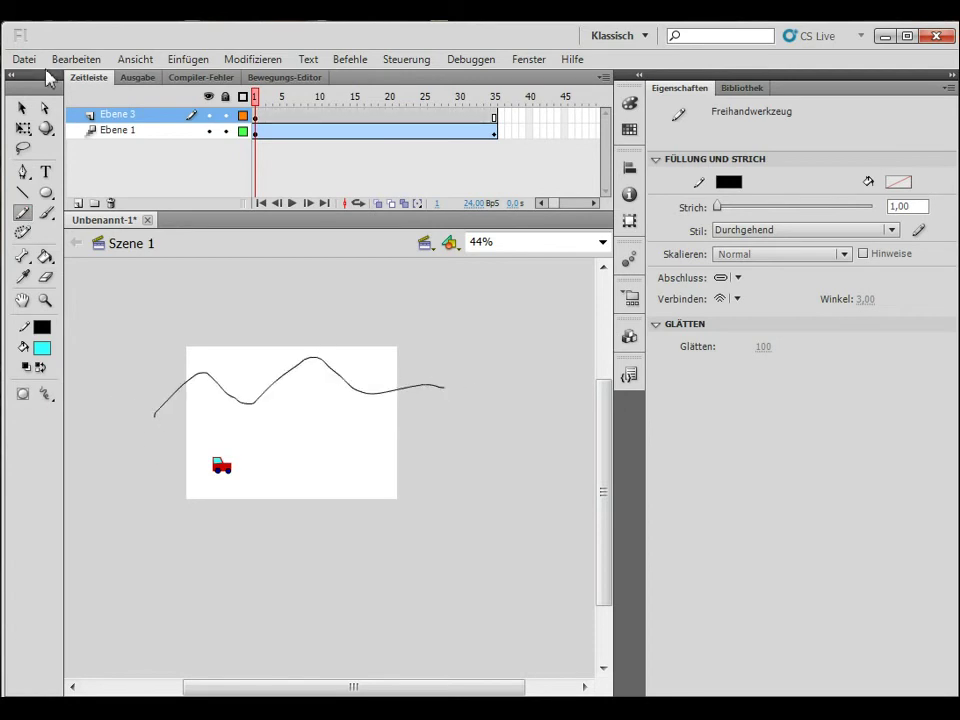
# - Select the whole wavy line on Ebene 3 and smooth it with Glätten
pyautogui.click(22, 108)
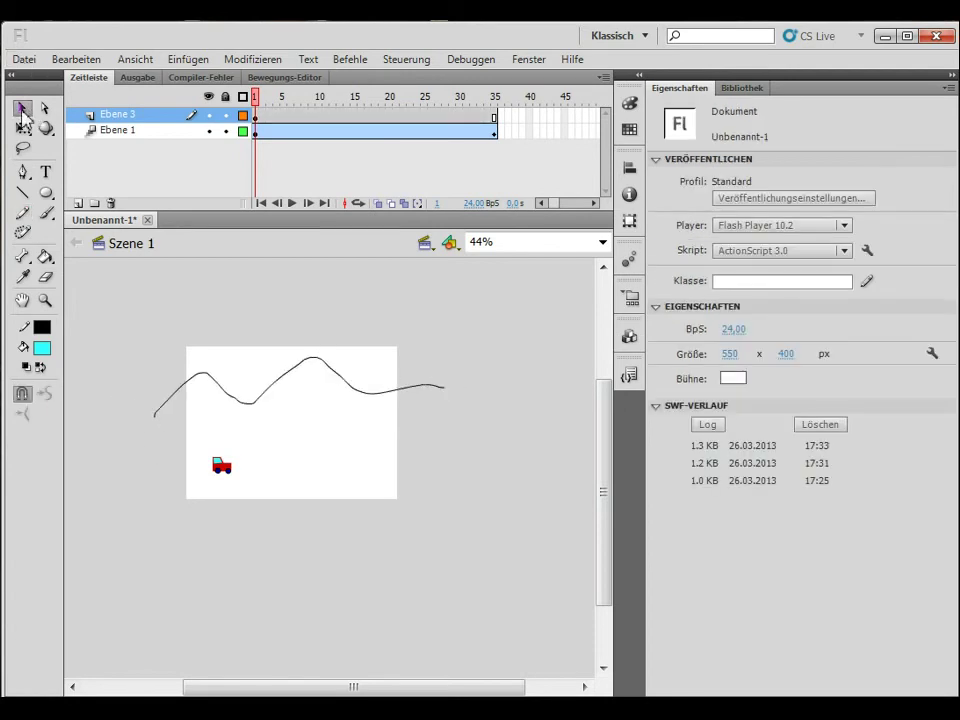
pyautogui.click(356, 393)
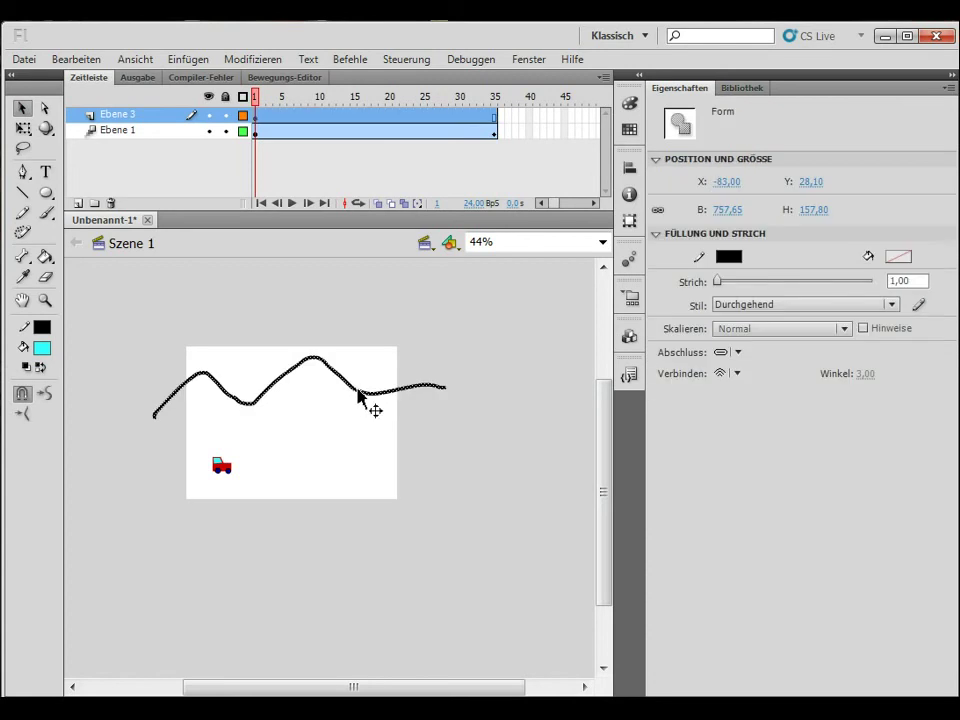
pyautogui.click(45, 395)
pyautogui.click(205, 295)
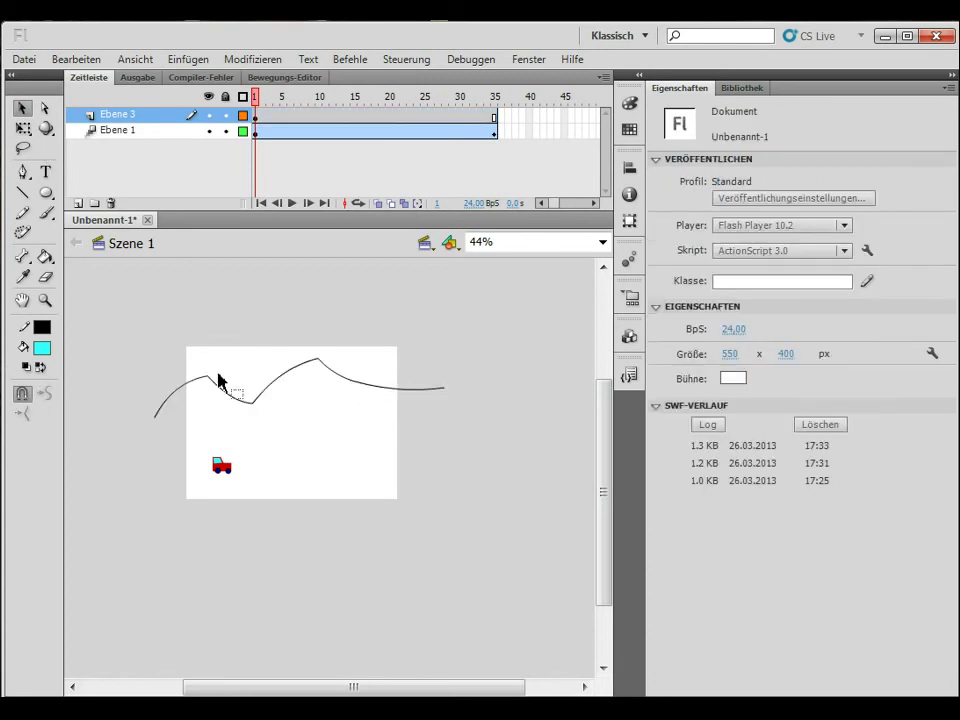
# - Bend the wavy line's two downslopes into softer curves, then smooth the valley section and the whole line
pyautogui.moveTo(220, 383); pyautogui.dragTo(222, 385)
pyautogui.moveTo(330, 372); pyautogui.dragTo(339, 364)
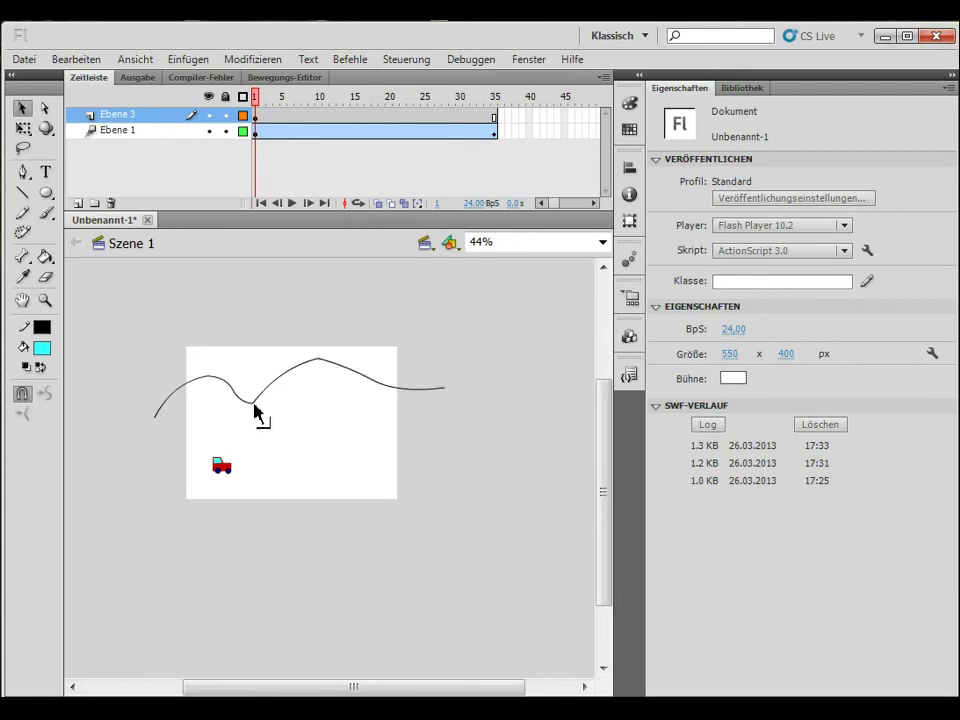
pyautogui.moveTo(255, 405); pyautogui.dragTo(280, 377)
pyautogui.click(47, 396)
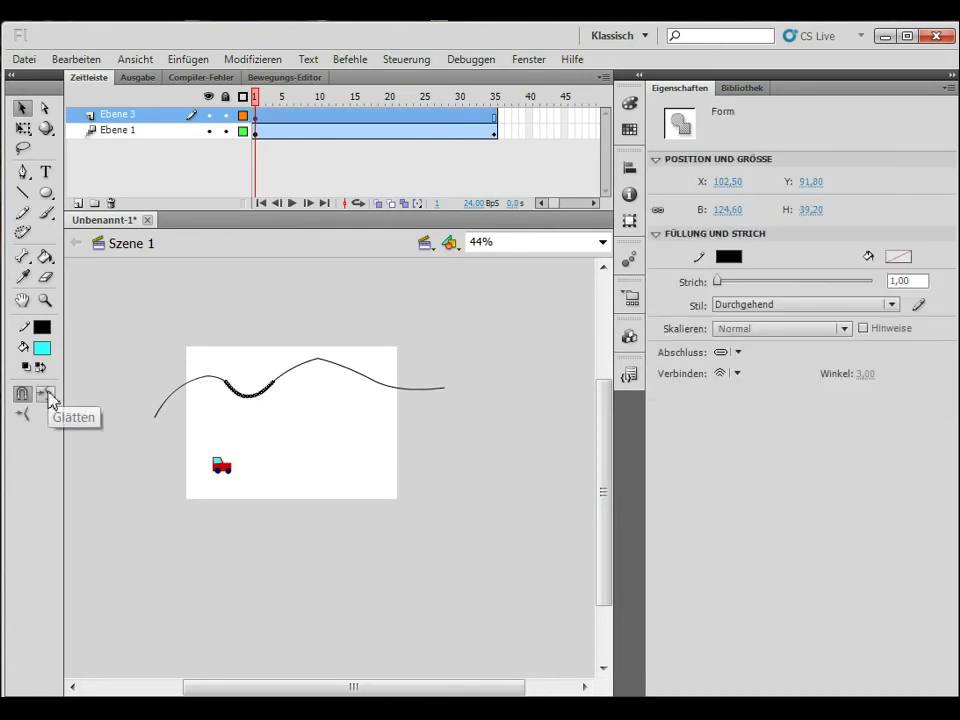
pyautogui.click(290, 400)
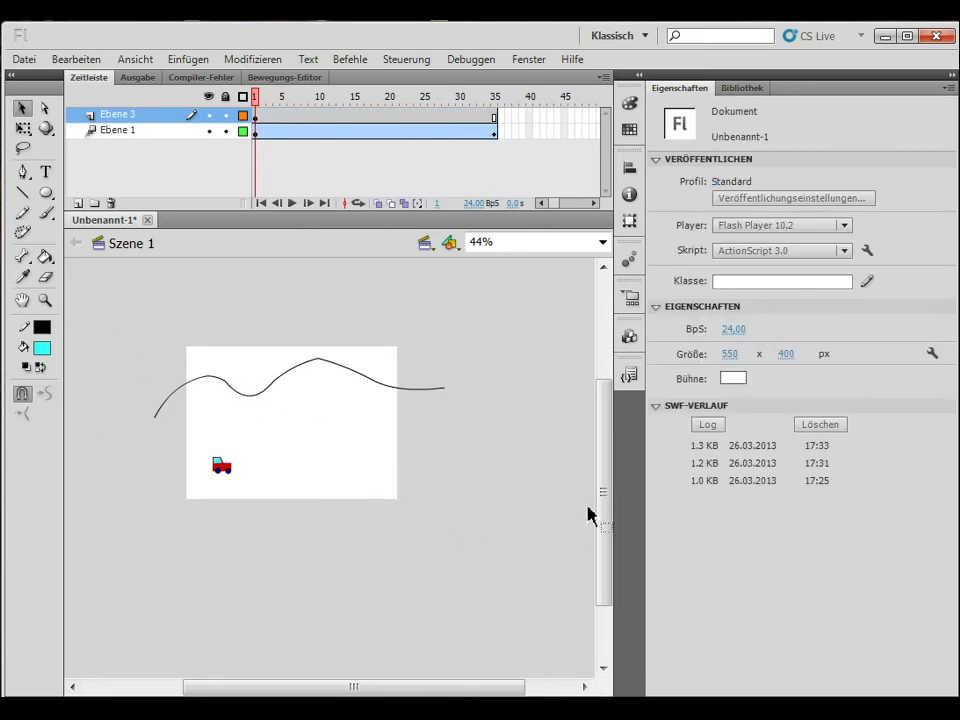
pyautogui.click(178, 400)
pyautogui.click(47, 396)
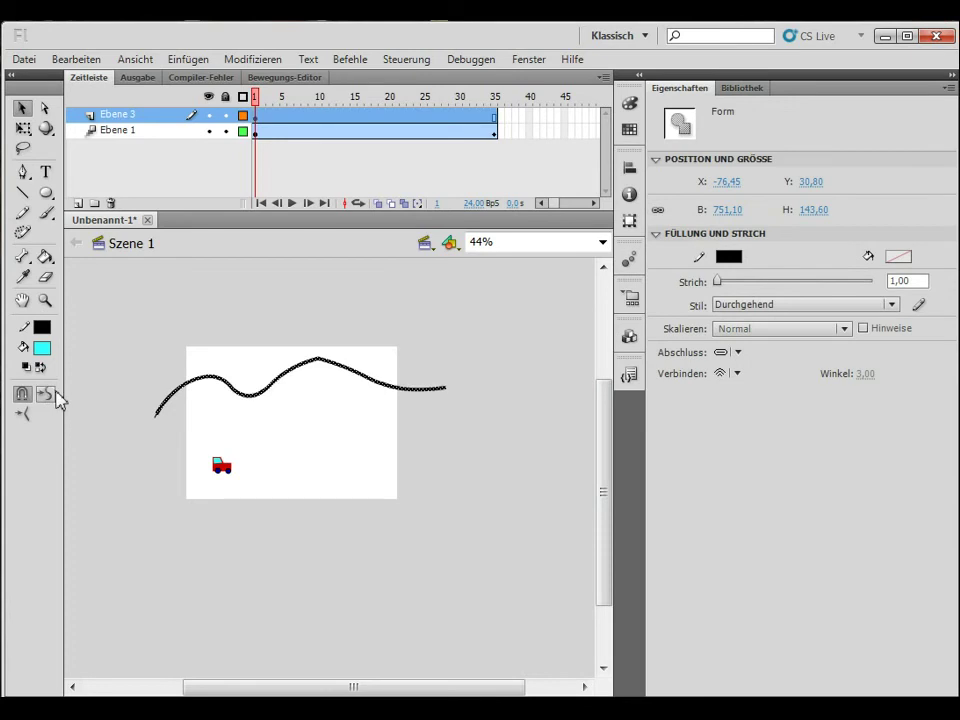
# - Flatten and round the pointed peak of the wavy line by reshaping its corner and the short segment beside it
pyautogui.moveTo(298, 347); pyautogui.dragTo(330, 385)
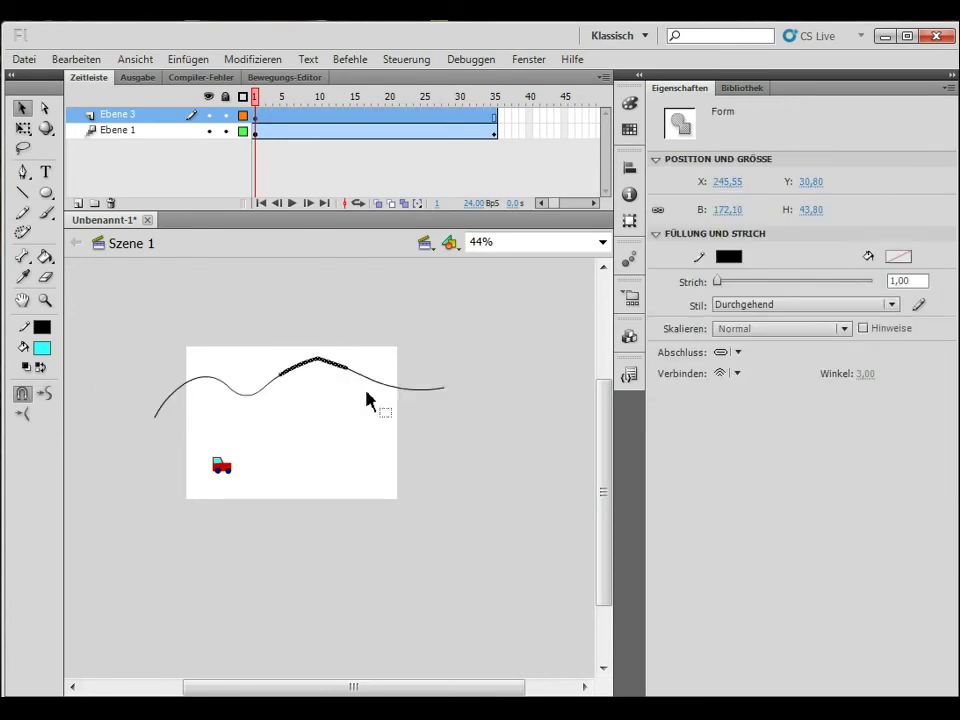
pyautogui.click(384, 336)
pyautogui.moveTo(248, 330); pyautogui.dragTo(358, 406)
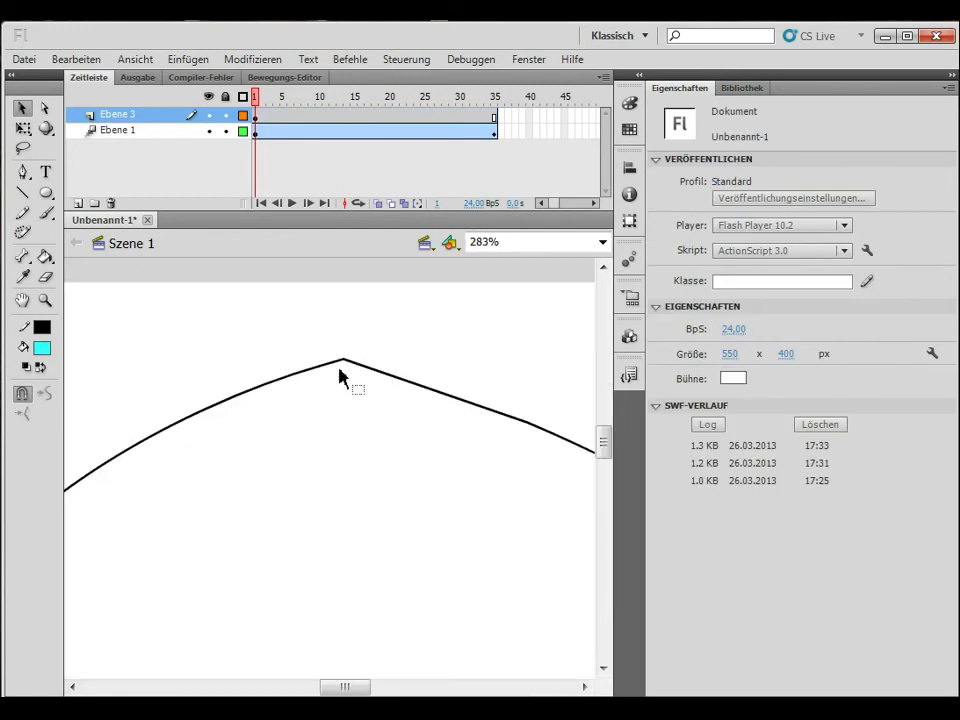
pyautogui.moveTo(344, 359); pyautogui.dragTo(427, 377)
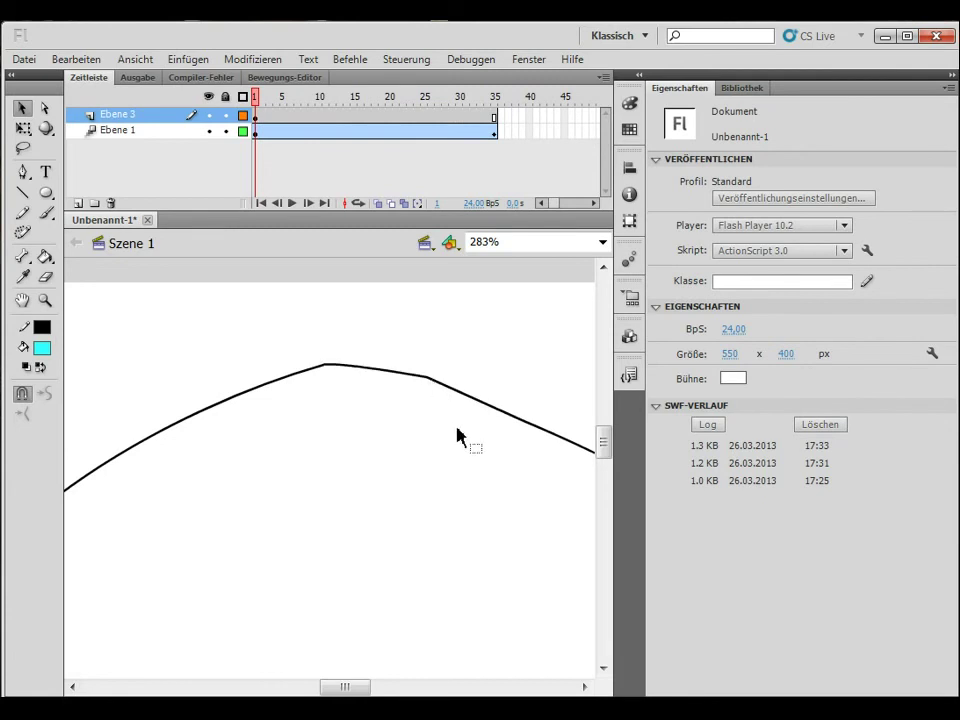
pyautogui.keyDown('ctrl'); pyautogui.keyDown('alt'); pyautogui.click(450, 463); pyautogui.keyUp('alt'); pyautogui.keyUp('ctrl')
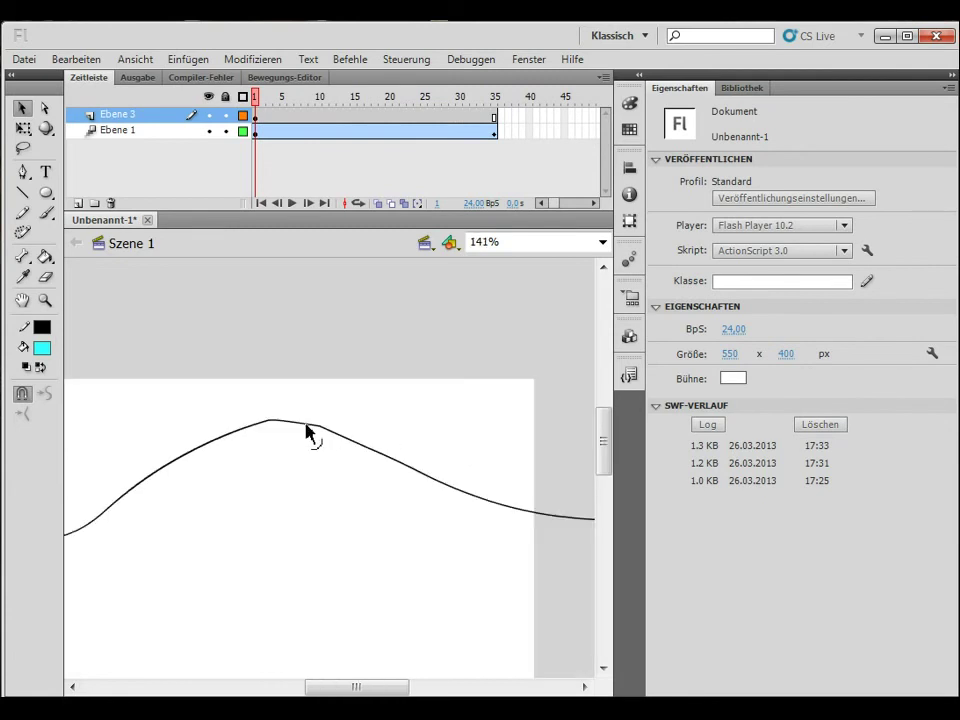
pyautogui.moveTo(306, 425); pyautogui.dragTo(302, 426)
pyautogui.keyDown('ctrl'); pyautogui.keyDown('alt'); pyautogui.click(316, 497); pyautogui.keyUp('alt'); pyautogui.keyUp('ctrl')
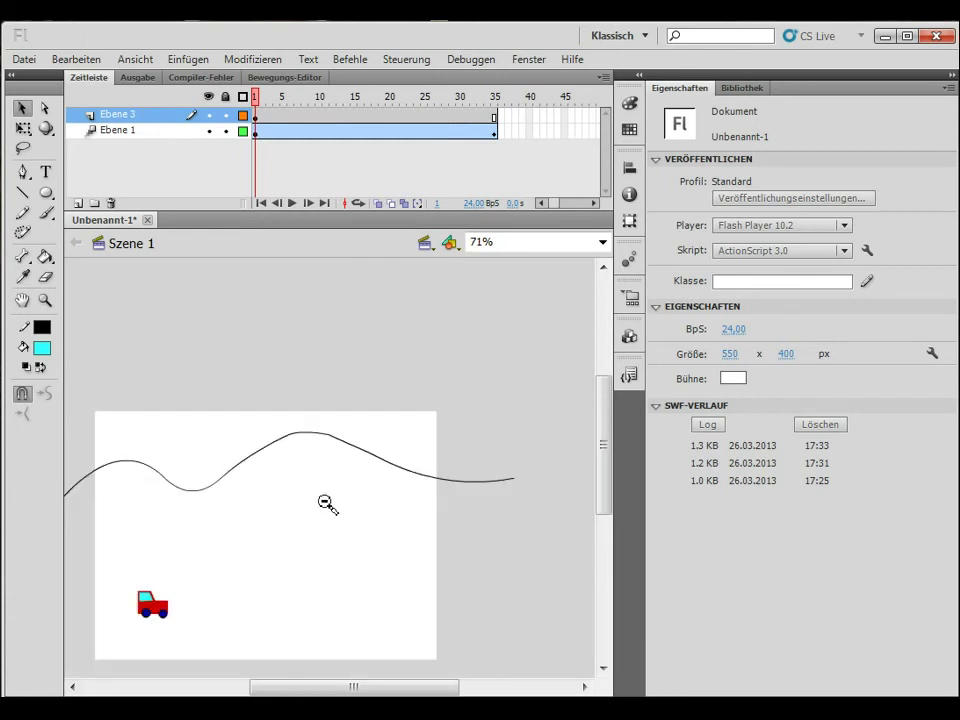
# - Cut the wavy line and paste it onto Ebene 1's motion tween as its path, then scrub through the animation
pyautogui.click(396, 475)
pyautogui.press('Delete')
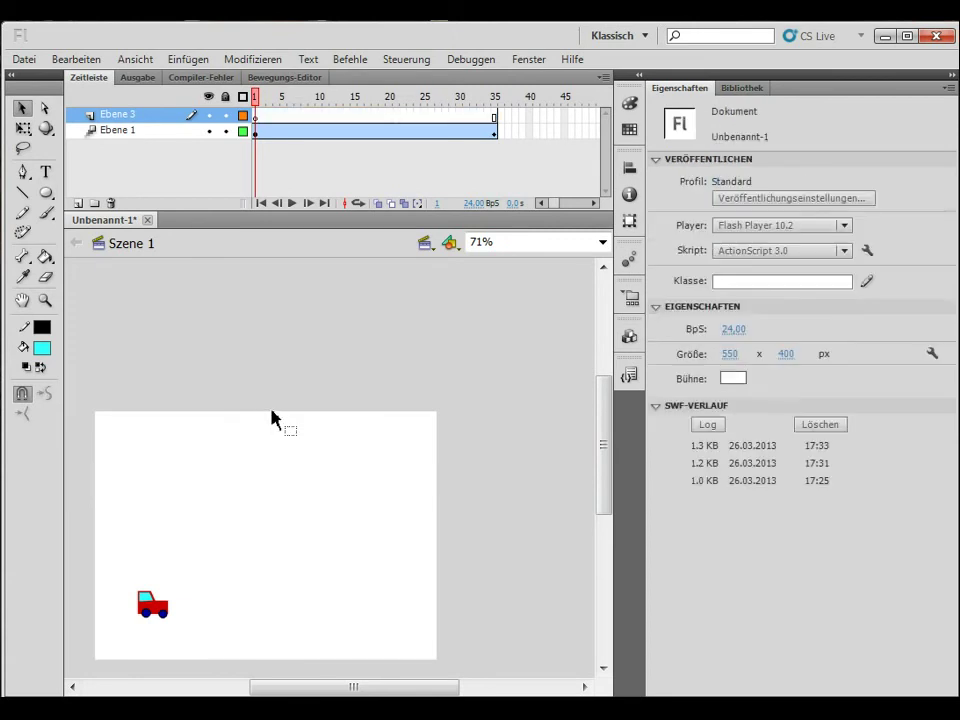
pyautogui.click(258, 136)
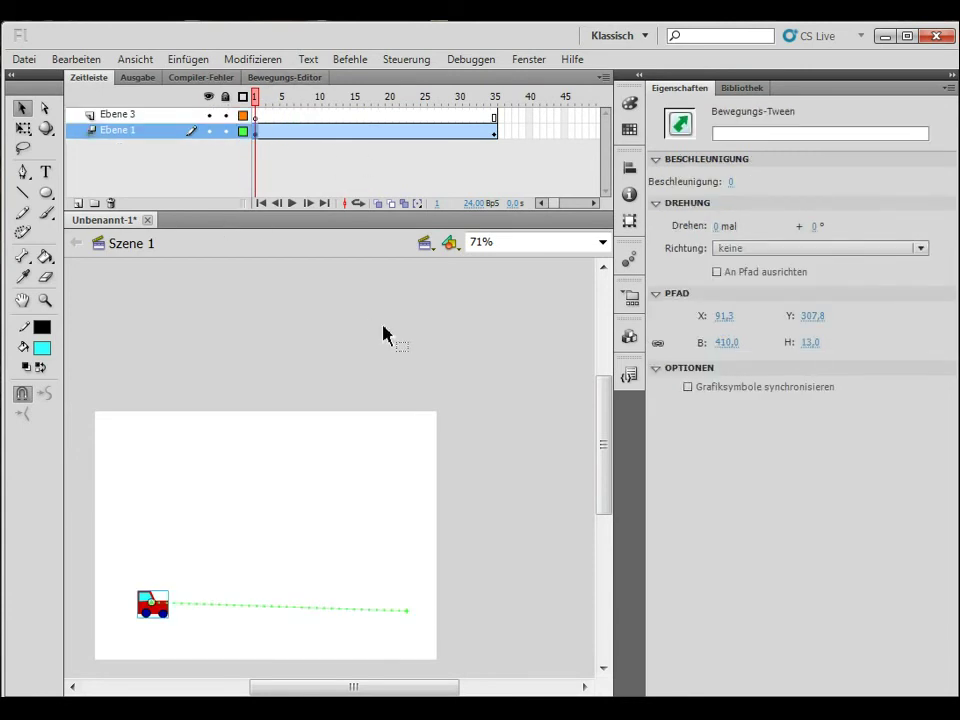
pyautogui.hotkey('ctrl', 'v')
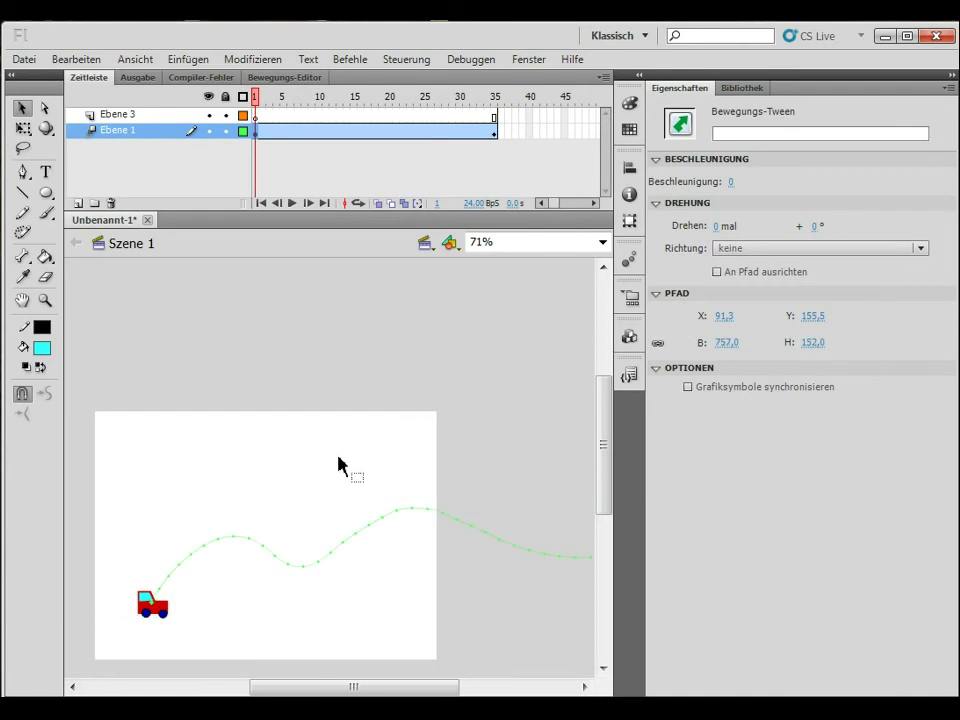
pyautogui.moveTo(258, 101); pyautogui.dragTo(229, 103)
pyautogui.click(195, 133)
pyautogui.moveTo(259, 104); pyautogui.dragTo(206, 94)
# - Close Unbenannt-1 without saving and create a new ActionScript 3.0 document
pyautogui.click(148, 221)
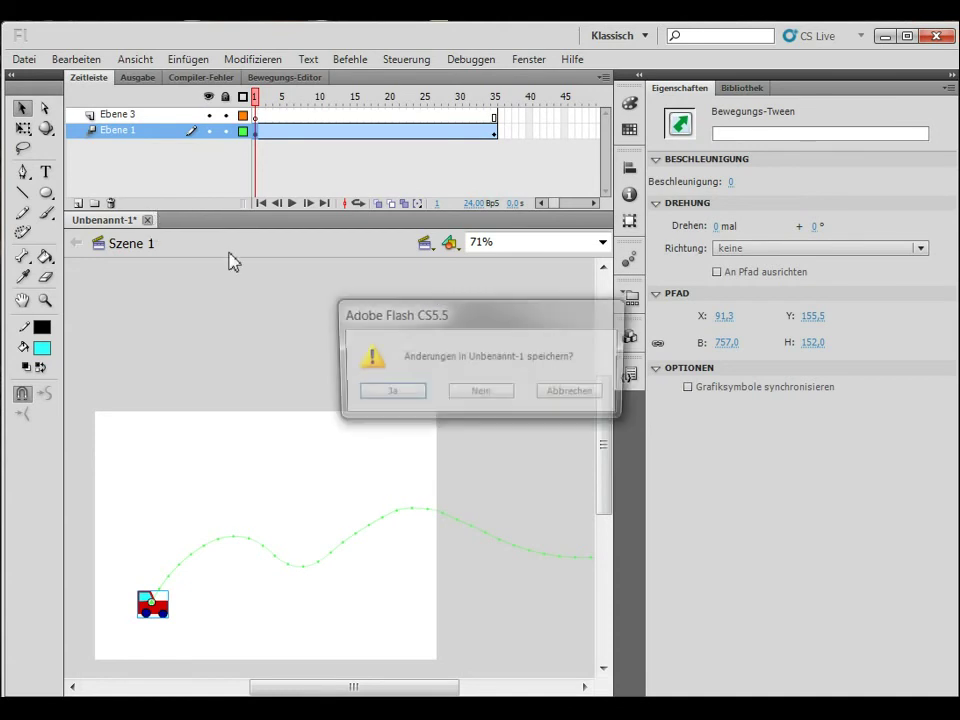
pyautogui.click(467, 392)
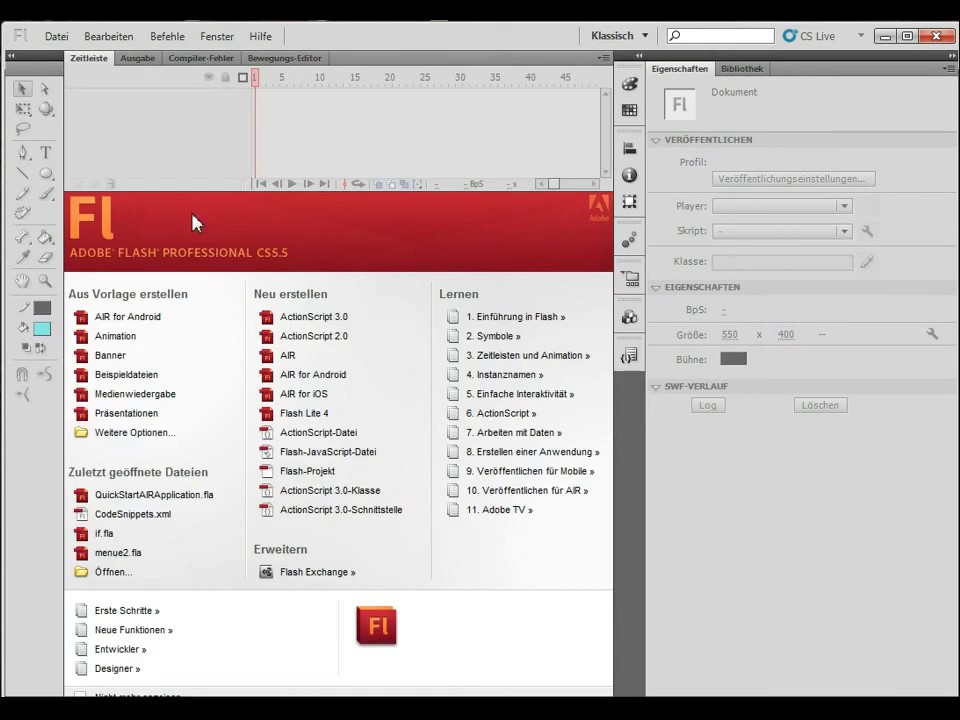
pyautogui.click(333, 318)
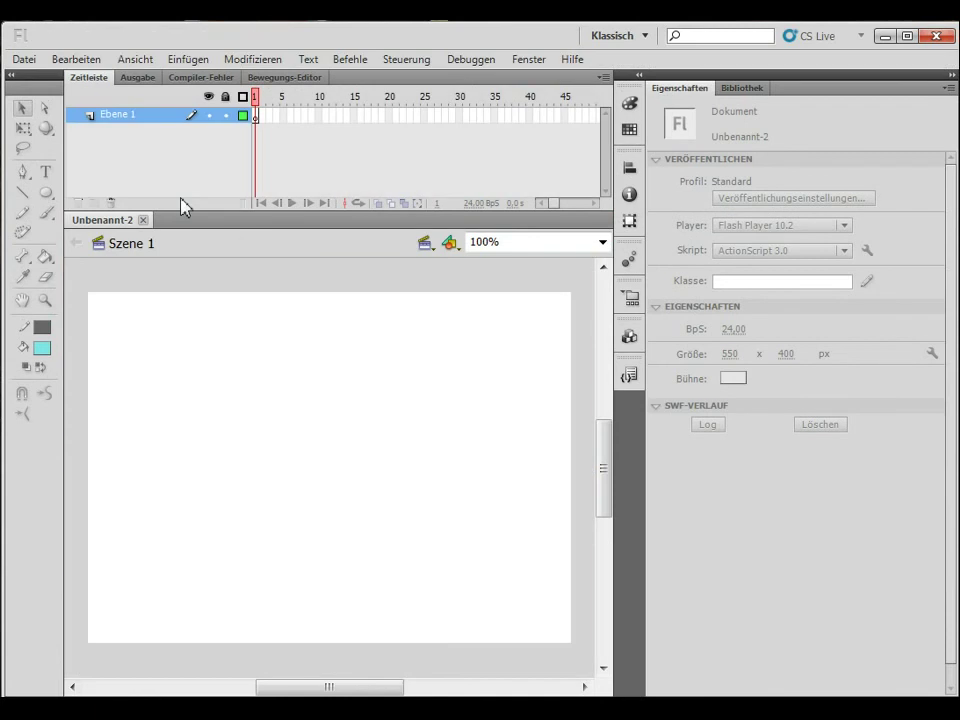
# - Draw a cyan circle about 99 px across in the upper-left part of the stage and select its fill with its outline
pyautogui.click(45, 197)
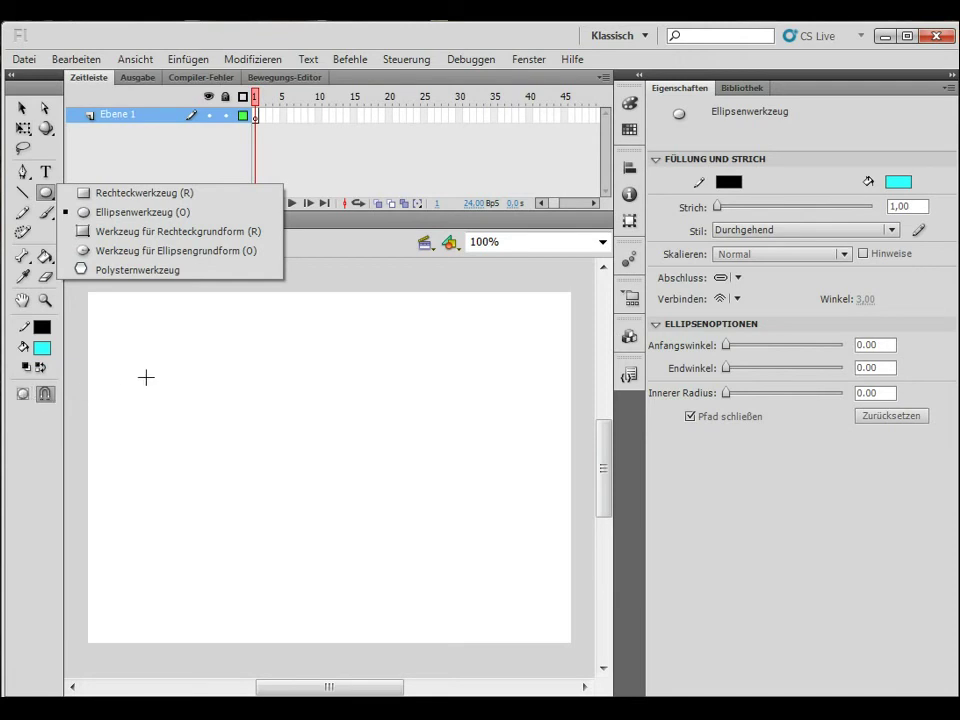
pyautogui.moveTo(130, 321)
pyautogui.mouseDown()
pyautogui.moveTo(199, 405)
pyautogui.moveTo(214, 406)
pyautogui.mouseUp()
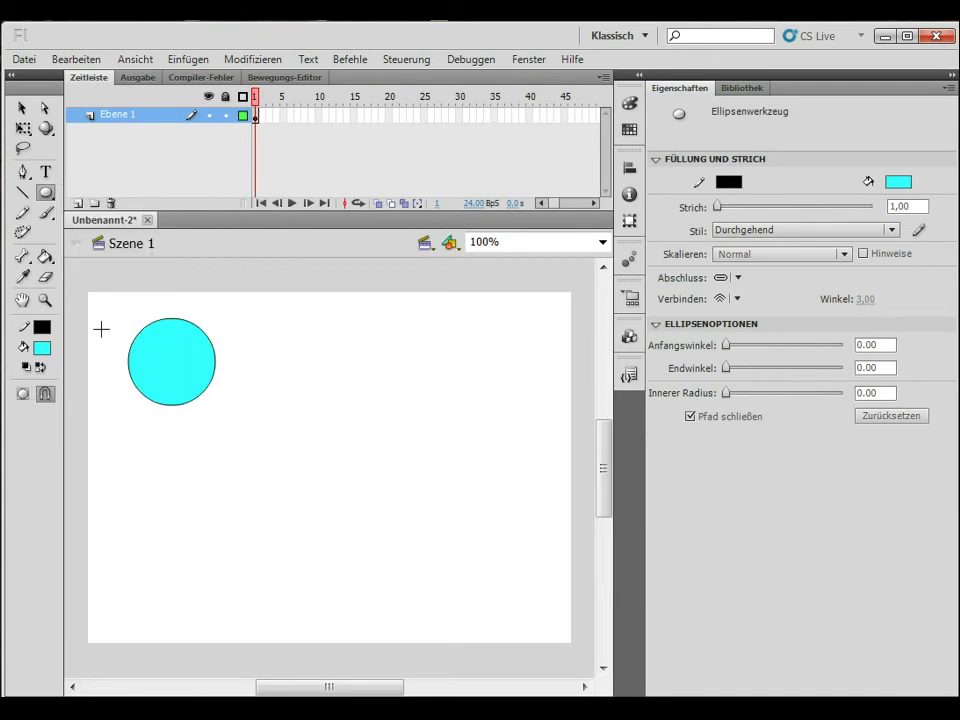
pyautogui.click(22, 107)
pyautogui.doubleClick(204, 386)
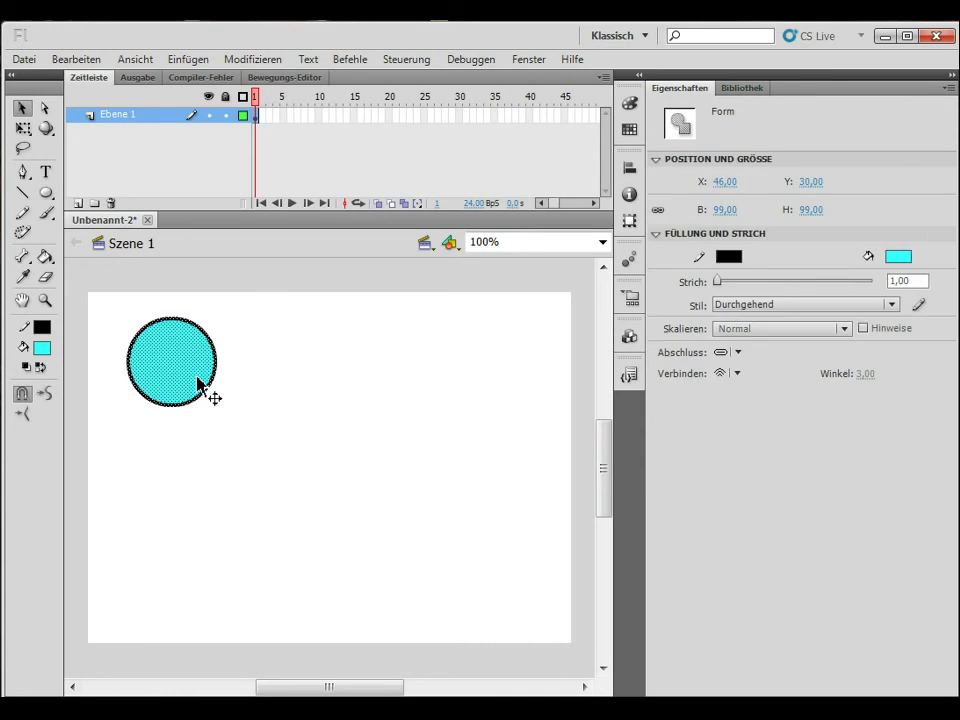
# - Examine up close how the circle's fill and outline can be selected separately or together
pyautogui.click(110, 360)
pyautogui.doubleClick(189, 369)
pyautogui.click(270, 363)
pyautogui.click(171, 375)
pyautogui.press('z')
pyautogui.moveTo(86, 289); pyautogui.dragTo(253, 435)
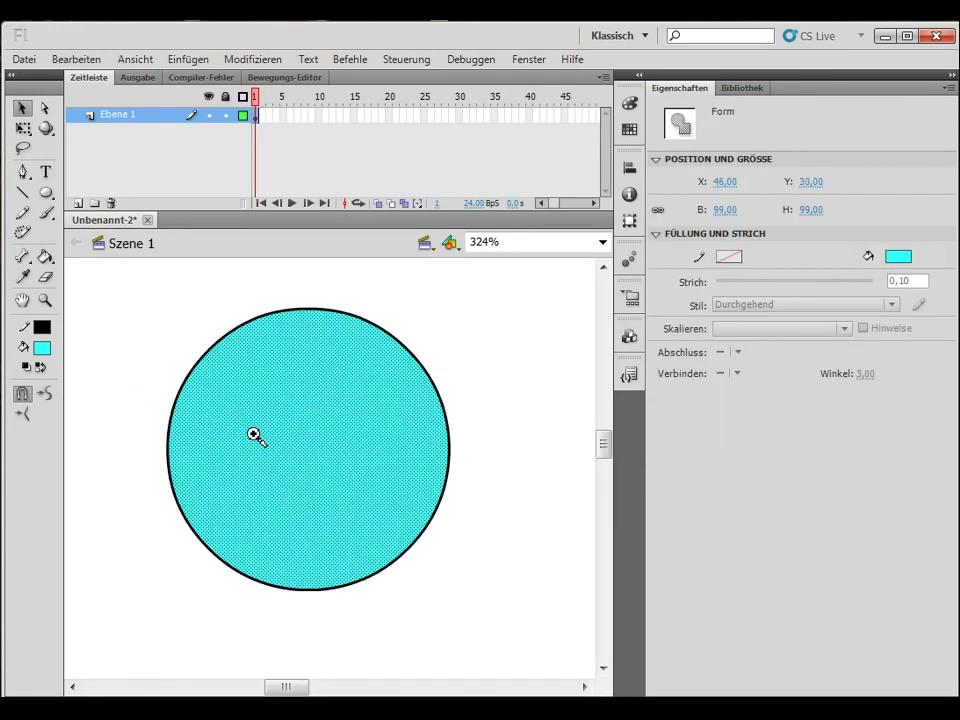
pyautogui.click(452, 352)
pyautogui.click(340, 385)
pyautogui.click(171, 281)
pyautogui.keyDown('alt'); pyautogui.click(323, 412); pyautogui.keyUp('alt')
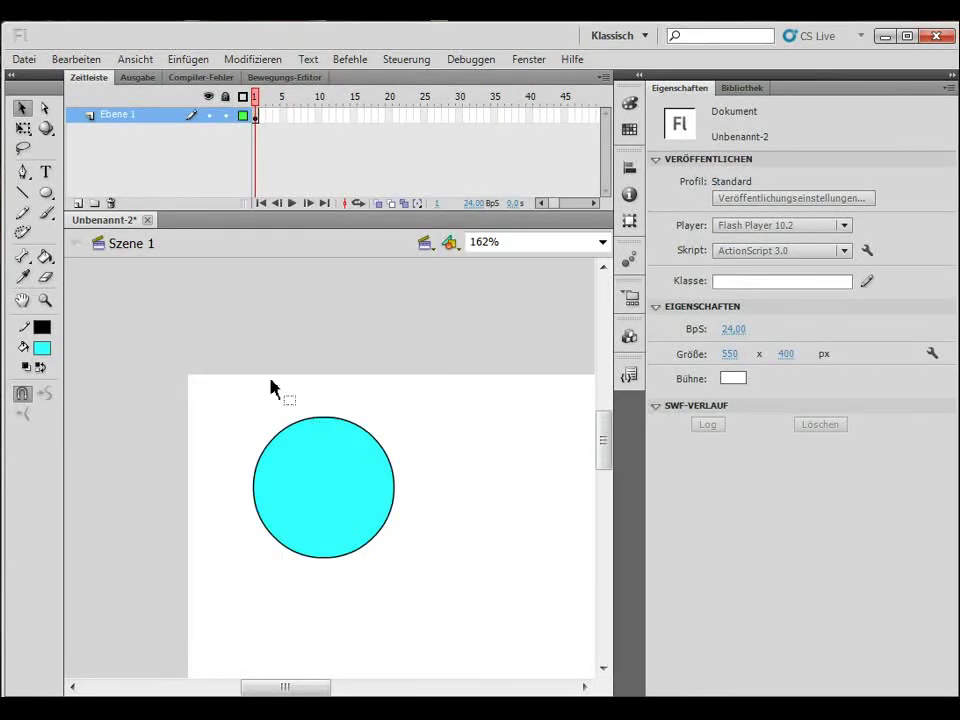
# - Select the entire circle and move it closer to the stage's upper-left corner, to about X 25.65, Y 13.35
pyautogui.hotkey('ctrl', 'a')
pyautogui.moveTo(325, 467); pyautogui.dragTo(296, 443)
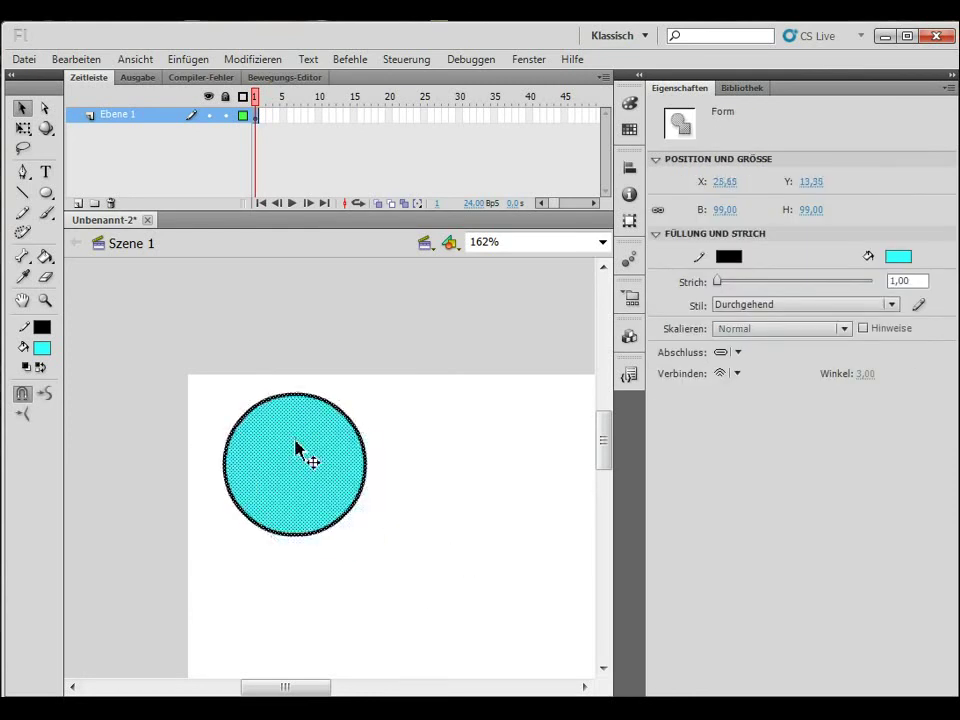
pyautogui.click(412, 447)
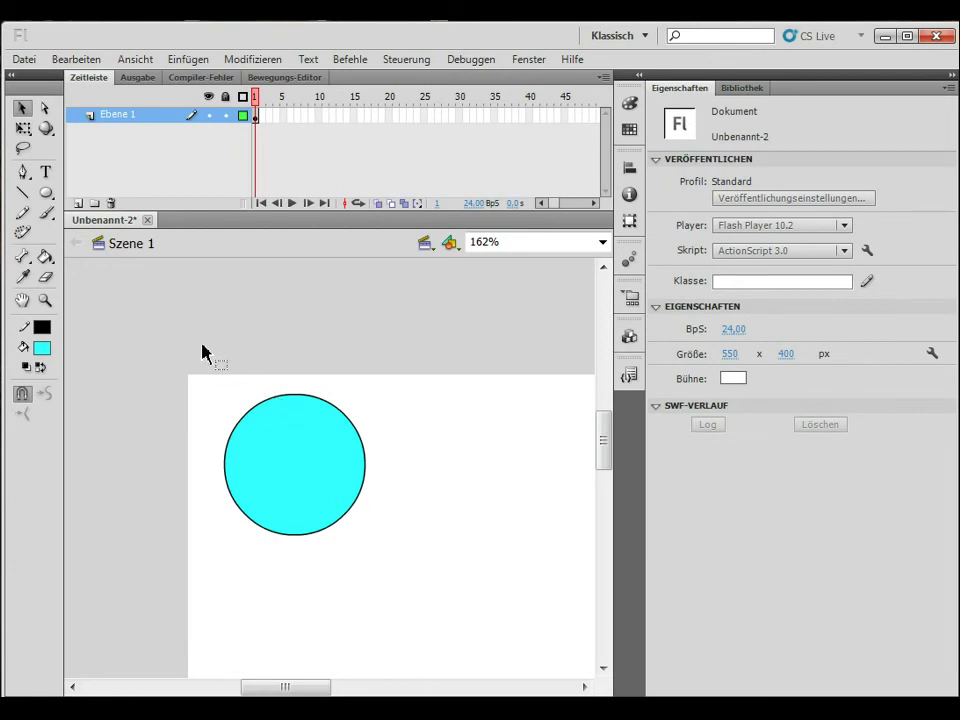
# - Insert a keyframe at frame 31 on Ebene 1 and bend the circle's upper edge inward to form a crescent
pyautogui.click(465, 115)
pyautogui.press('F5')
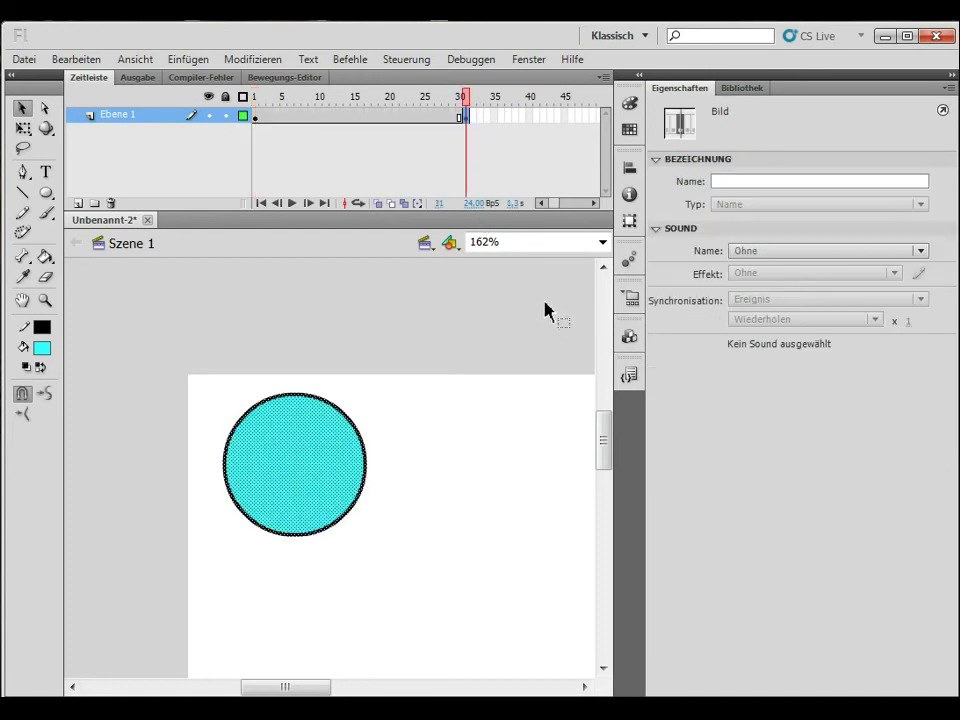
pyautogui.click(454, 461)
pyautogui.moveTo(293, 402); pyautogui.dragTo(298, 490)
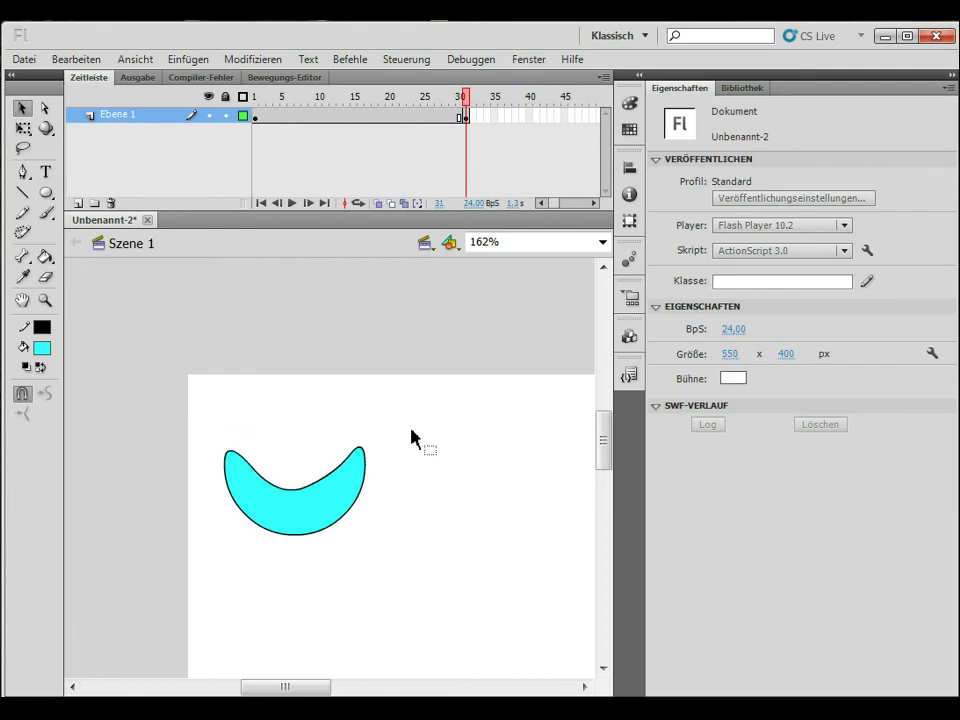
# - Create a shape tween between frames 1 and 31 on Ebene 1 and scrub through it
pyautogui.click(359, 117)
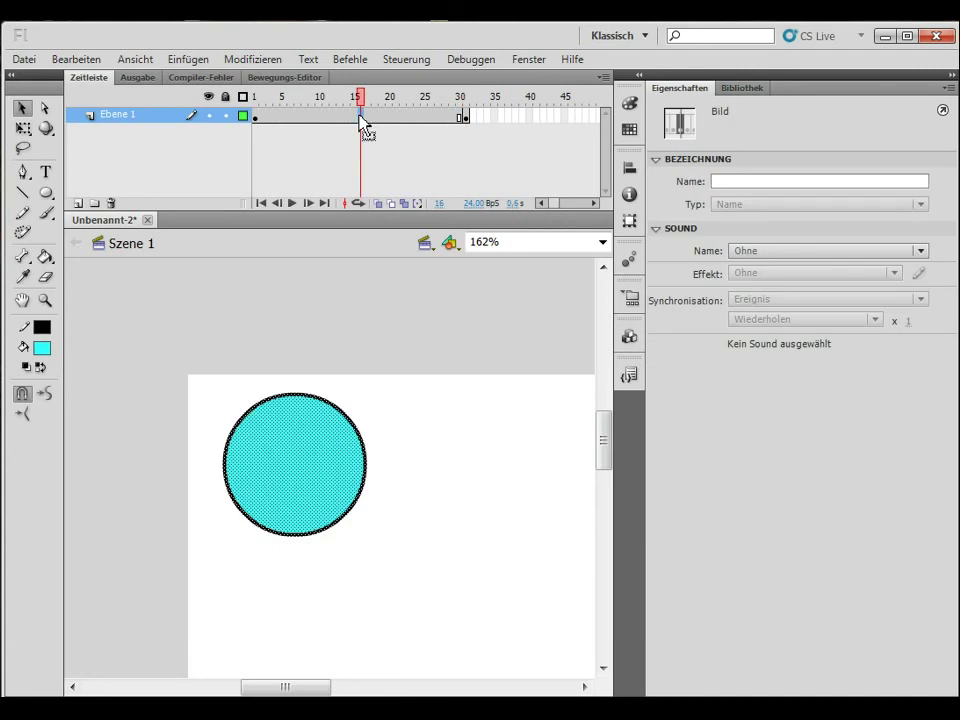
pyautogui.rightClick(360, 117)
pyautogui.click(421, 152)
pyautogui.moveTo(365, 100); pyautogui.dragTo(305, 115)
# - Change the crescent's fill at frame 31 to brown and scrub through the shape tween to preview the colour change
pyautogui.click(474, 121)
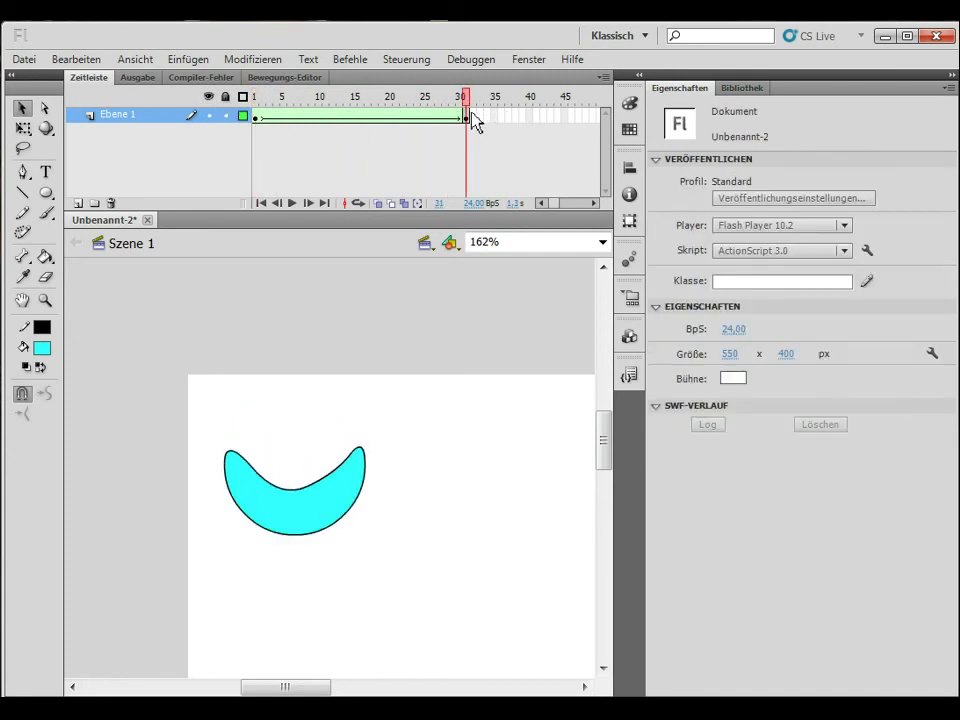
pyautogui.click(466, 118)
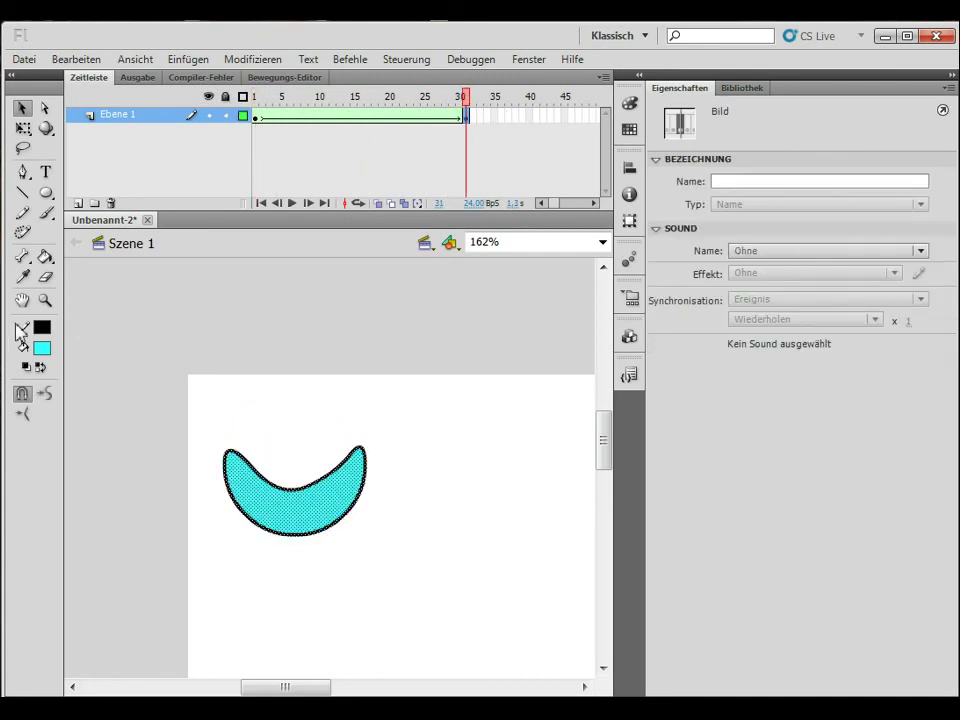
pyautogui.click(49, 352)
pyautogui.click(111, 454)
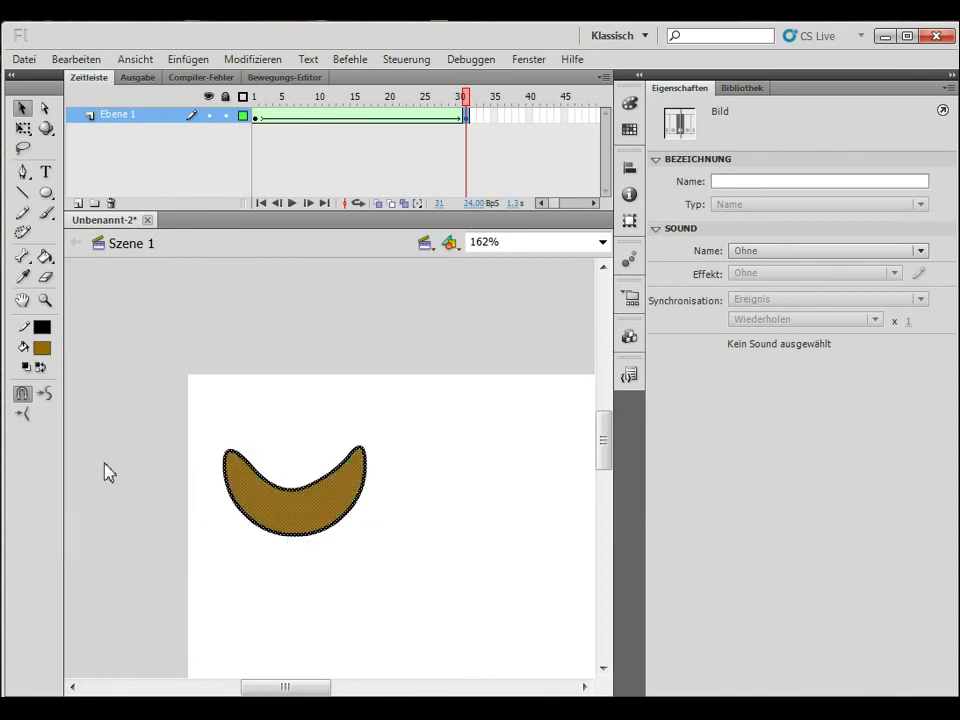
pyautogui.moveTo(466, 97); pyautogui.dragTo(518, 117)
pyautogui.moveTo(259, 97); pyautogui.dragTo(497, 102)
pyautogui.click(477, 388)
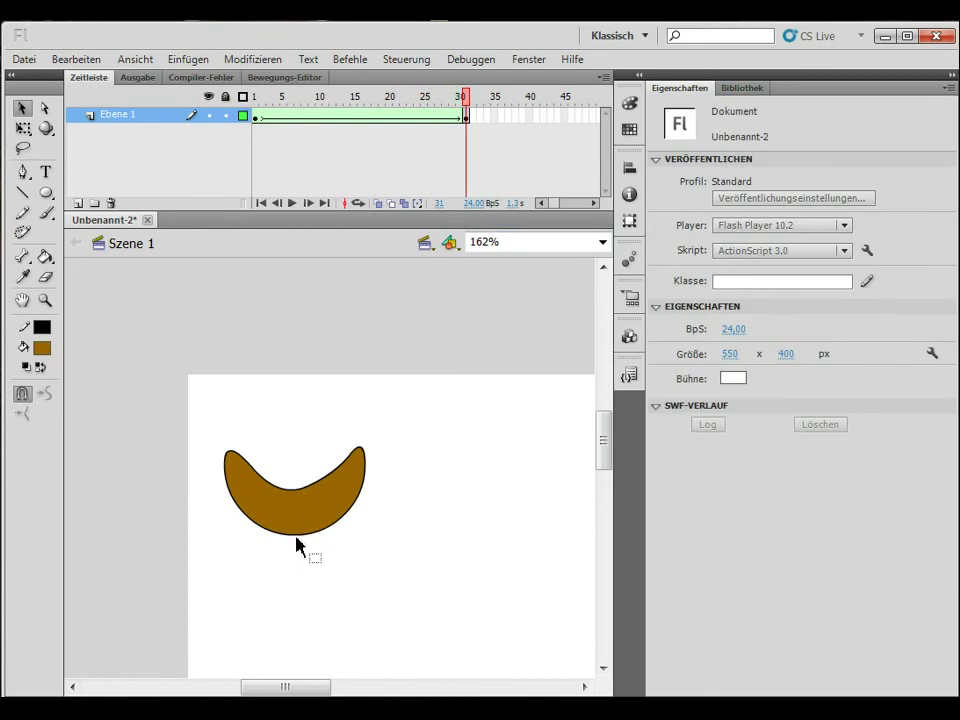
# - Replace the crescent at frame 31 with a brown, black-outlined rectangle and scrub through the shape tween
pyautogui.moveTo(297, 545); pyautogui.dragTo(297, 510)
pyautogui.moveTo(186, 422); pyautogui.dragTo(463, 579)
pyautogui.press('Delete')
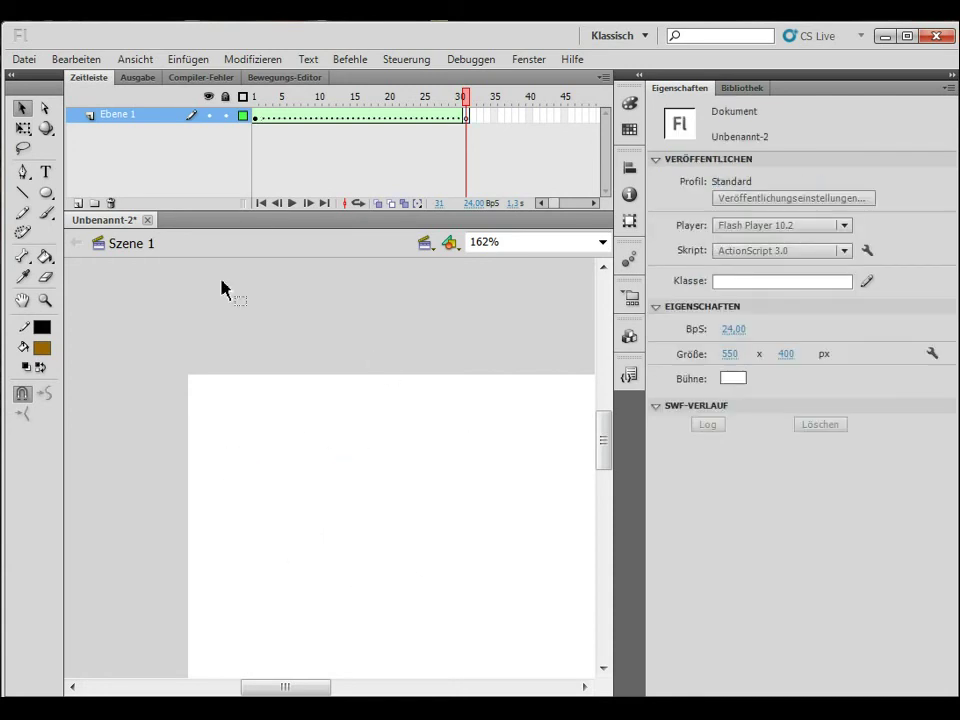
pyautogui.click(45, 192)
pyautogui.click(135, 193)
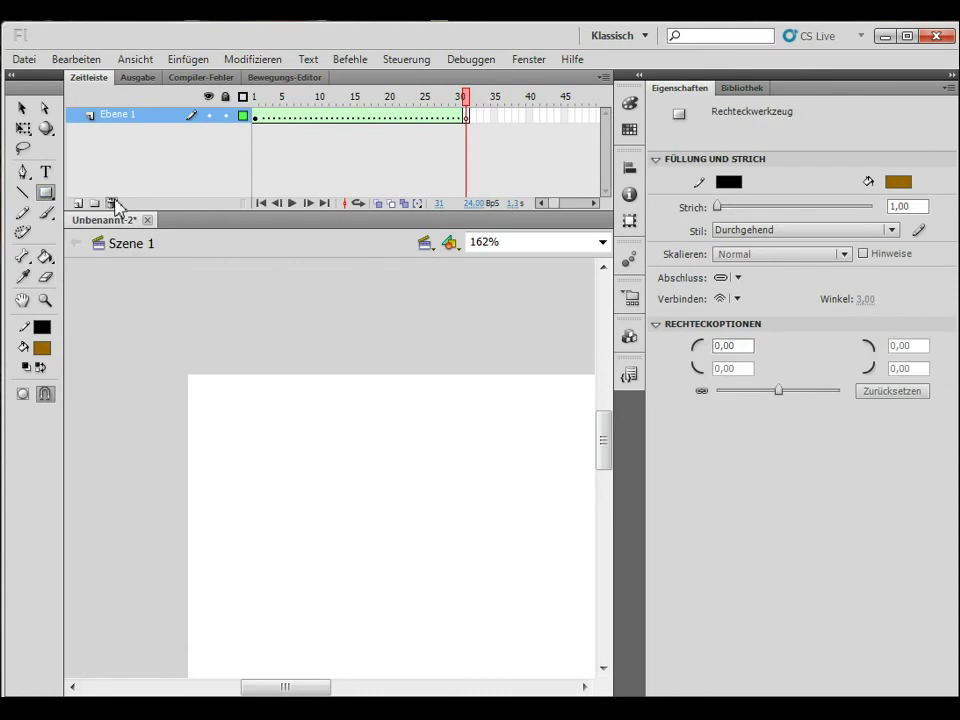
pyautogui.moveTo(261, 412); pyautogui.dragTo(397, 490)
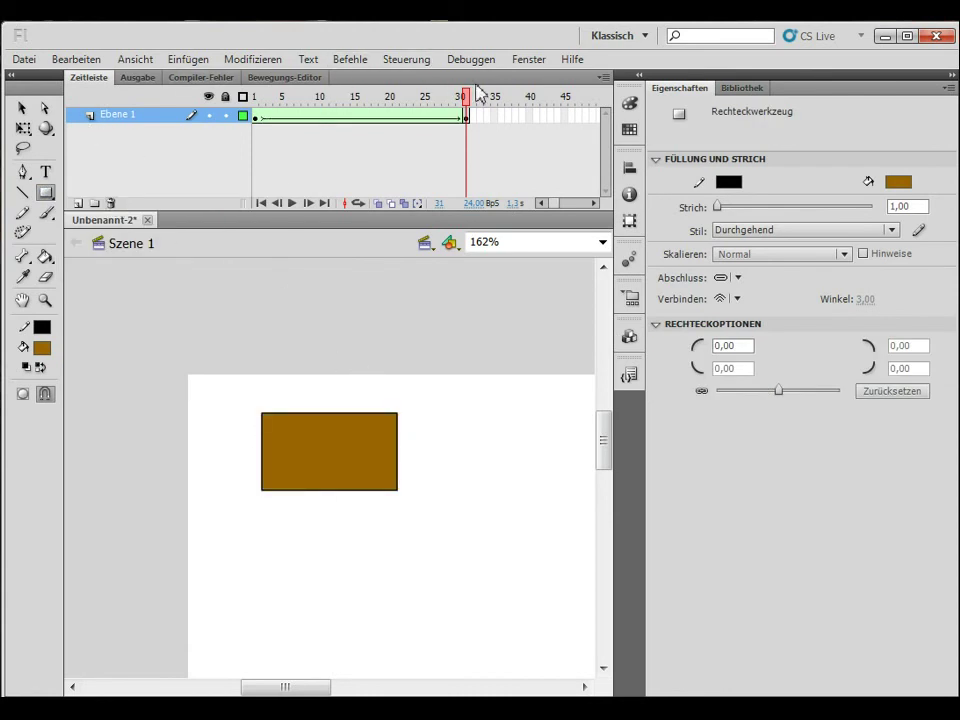
pyautogui.moveTo(466, 101); pyautogui.dragTo(510, 100)
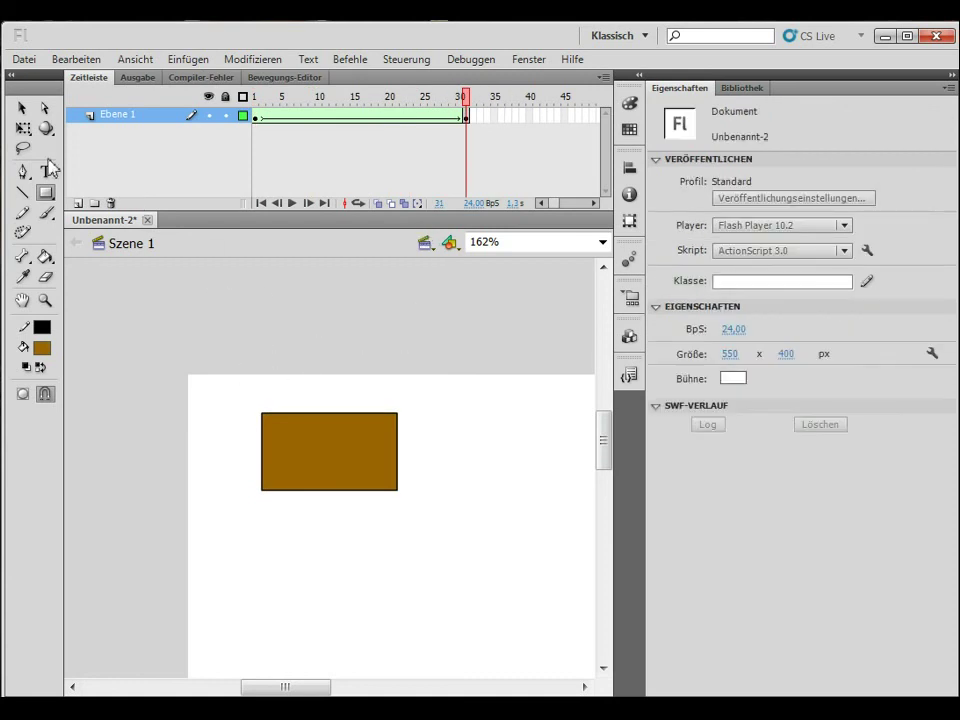
# - Compare the shapes at frames 1 and 31, and delete the circle's black outline at frame 1
pyautogui.click(22, 107)
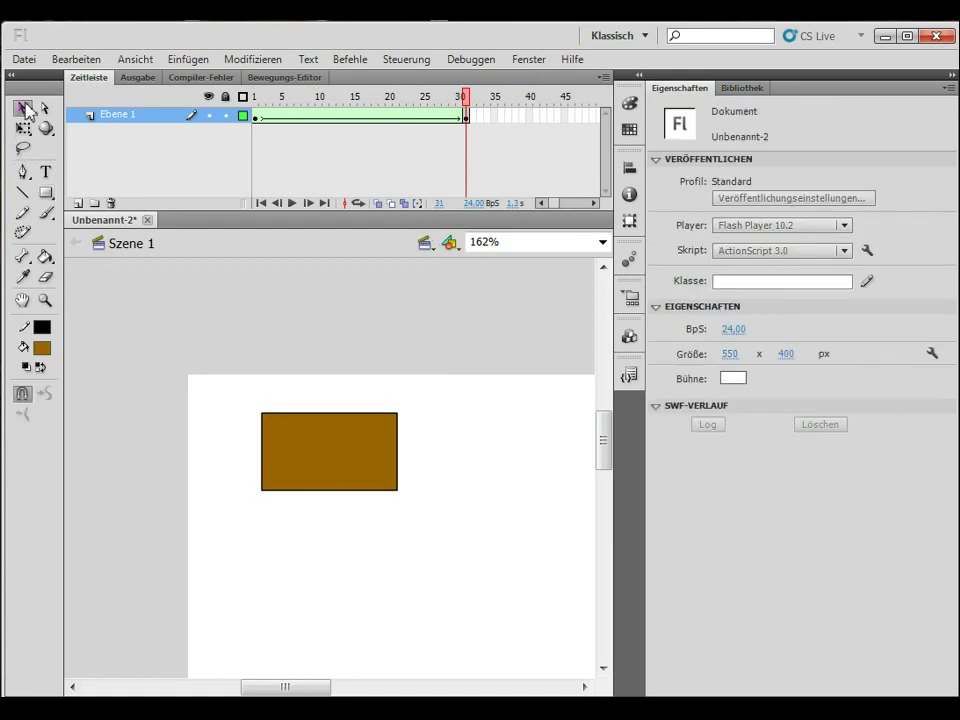
pyautogui.click(257, 118)
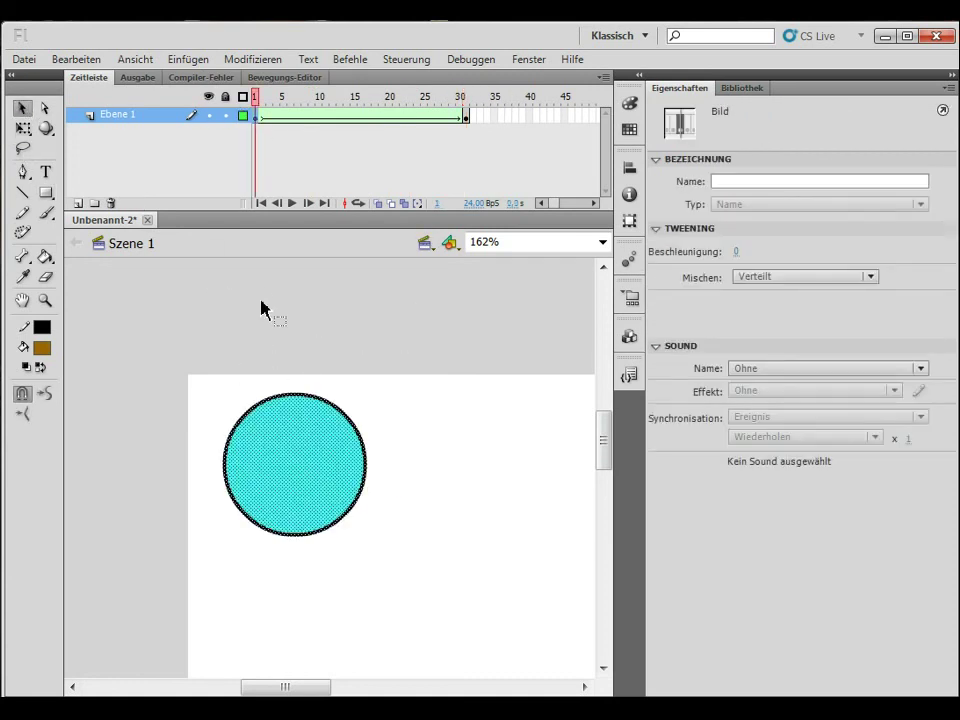
pyautogui.click(466, 117)
pyautogui.click(233, 173)
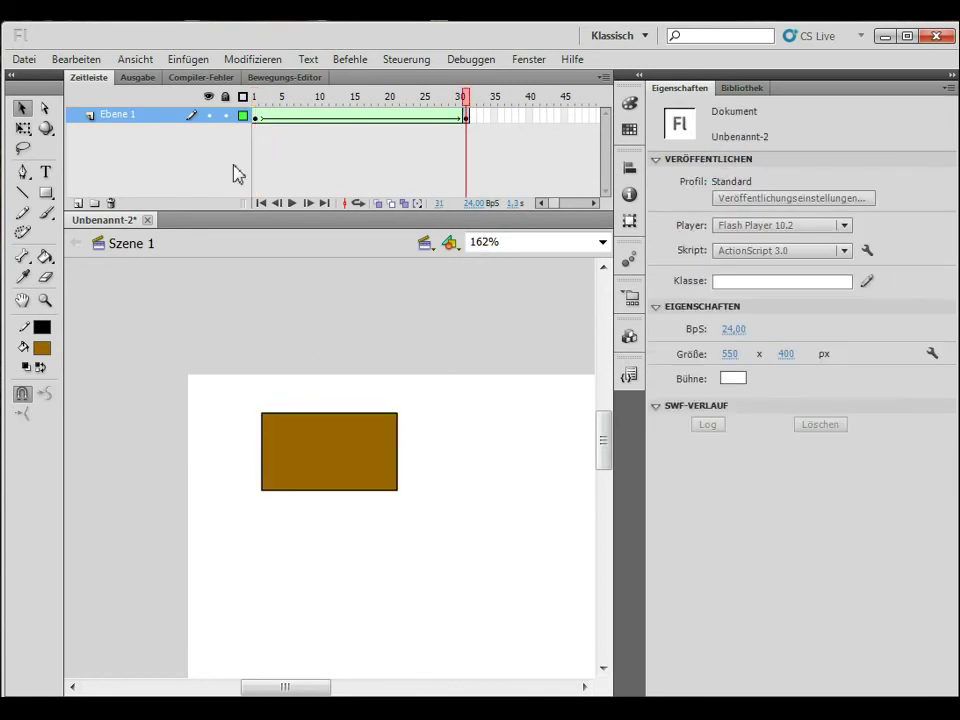
pyautogui.click(258, 118)
pyautogui.click(431, 386)
pyautogui.click(343, 418)
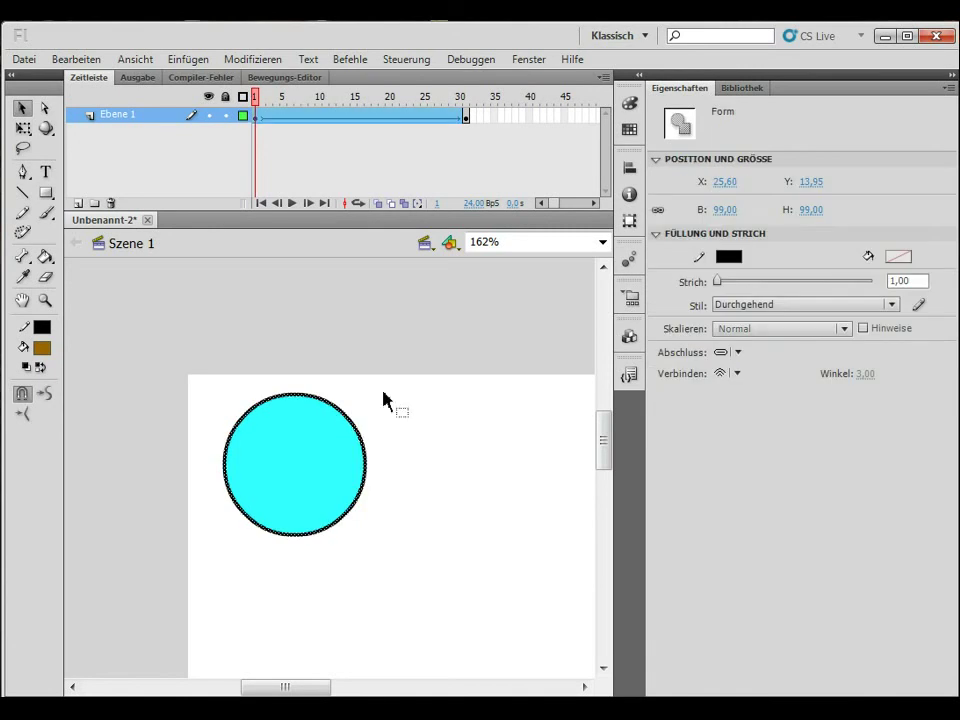
pyautogui.press('Delete')
pyautogui.moveTo(258, 103); pyautogui.dragTo(205, 97)
# - Undo the deletion of the circle's outline at frame 1 and clear the selection
pyautogui.click(72, 61)
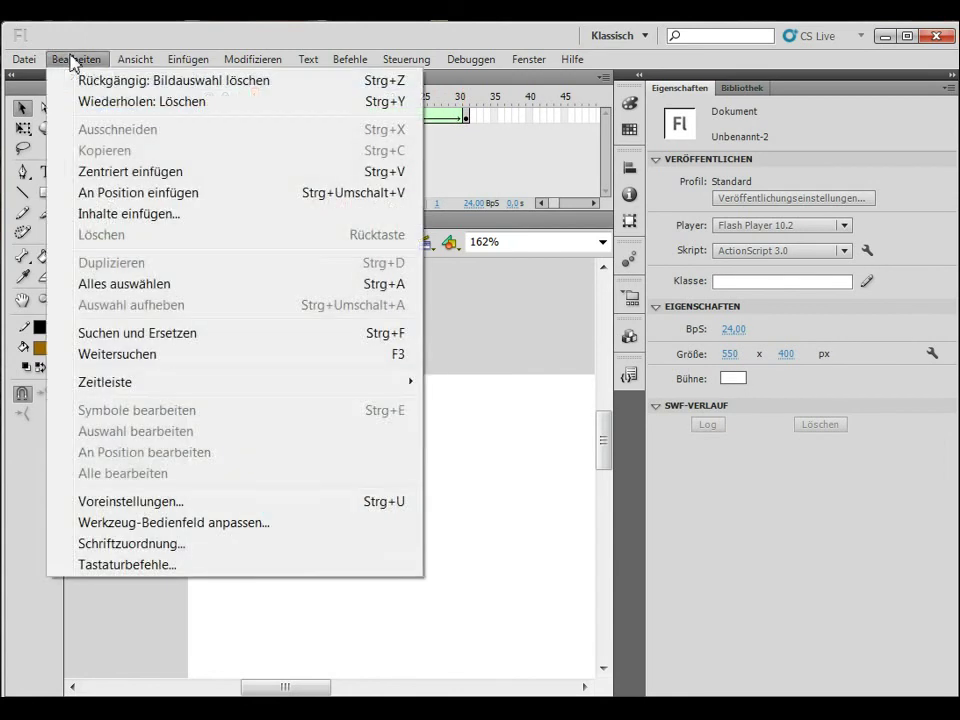
pyautogui.click(117, 84)
pyautogui.click(76, 59)
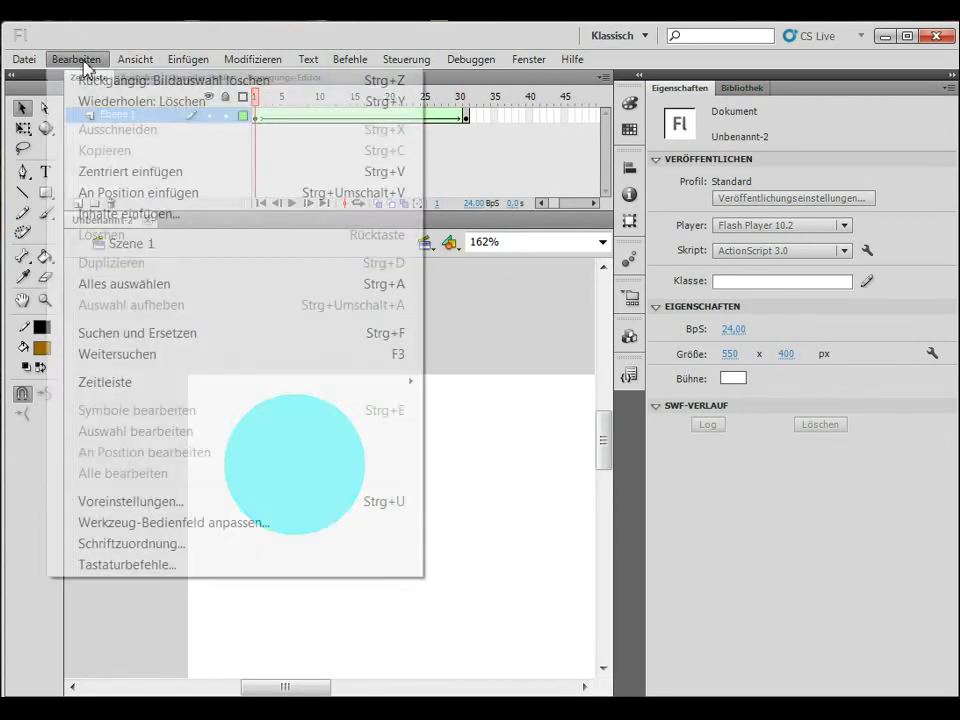
pyautogui.click(100, 82)
pyautogui.click(75, 59)
pyautogui.click(92, 85)
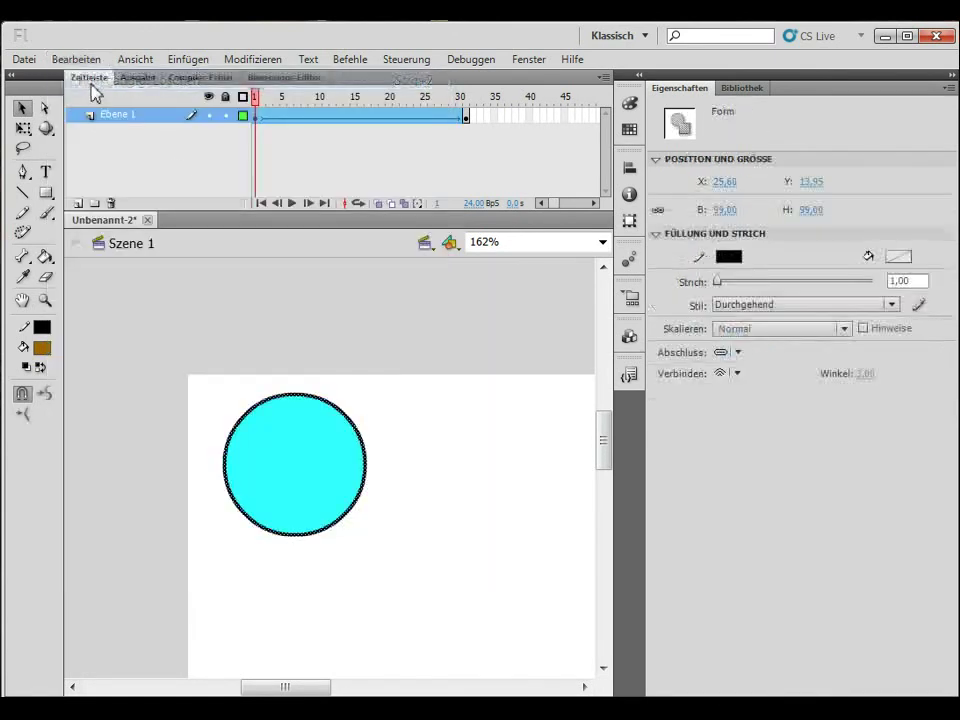
pyautogui.click(440, 388)
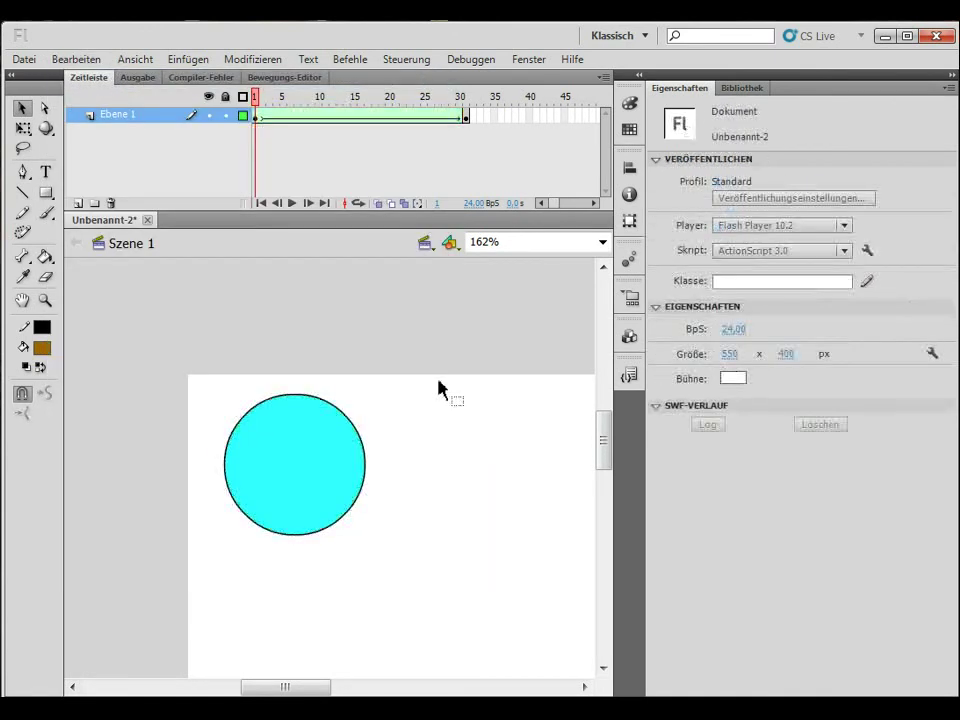
# - Erase a small round hole in the upper part of the cyan circle at frame 1 and scrub through the tween
pyautogui.click(306, 469)
pyautogui.click(148, 330)
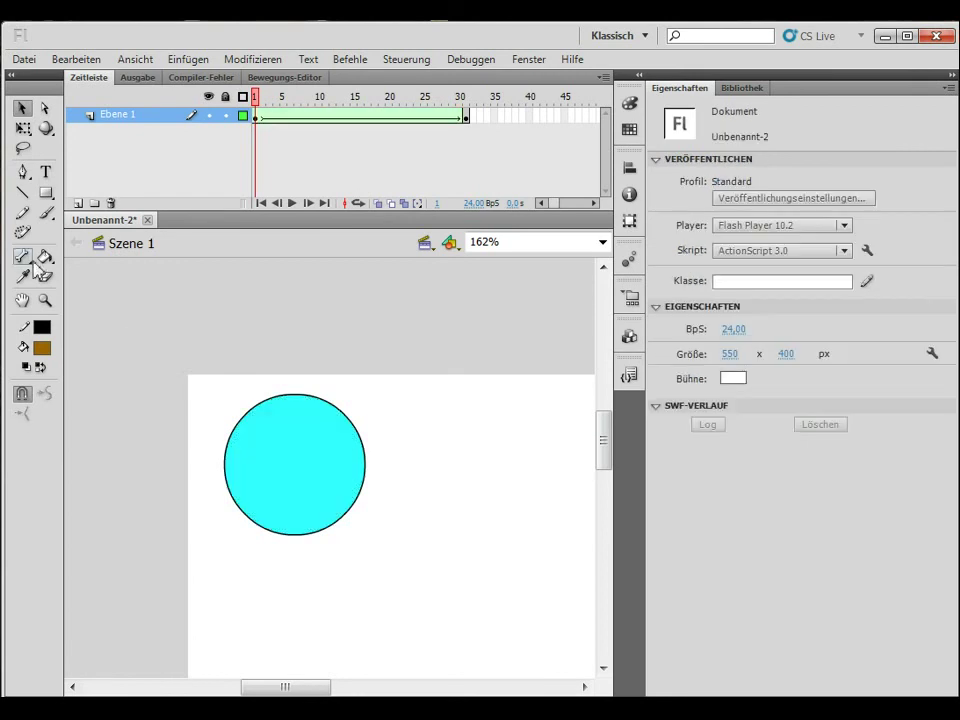
pyautogui.click(45, 276)
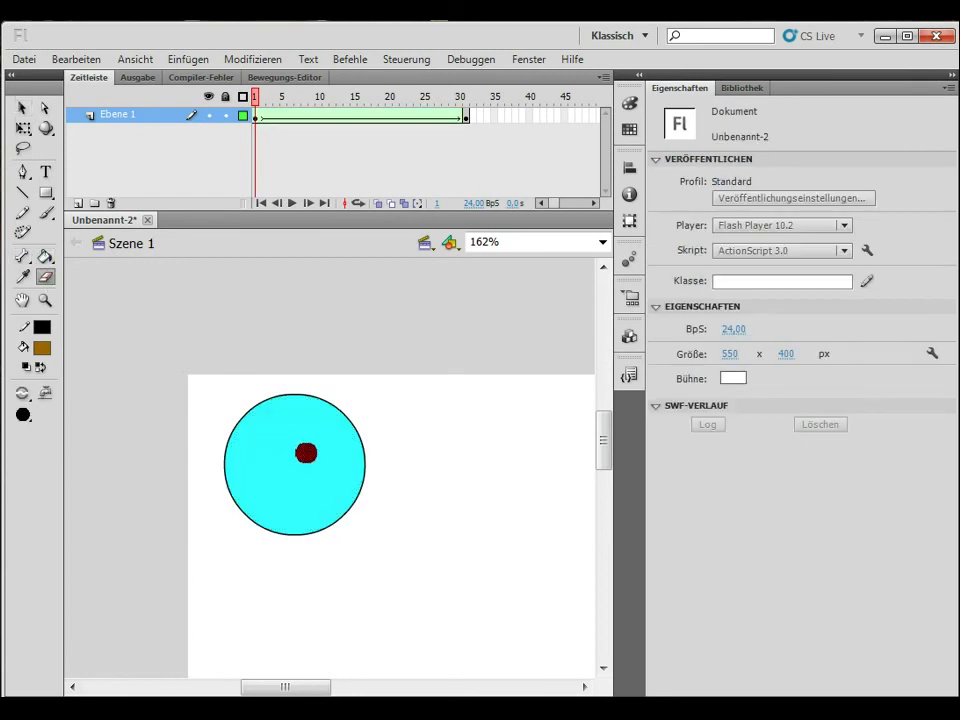
pyautogui.click(300, 434)
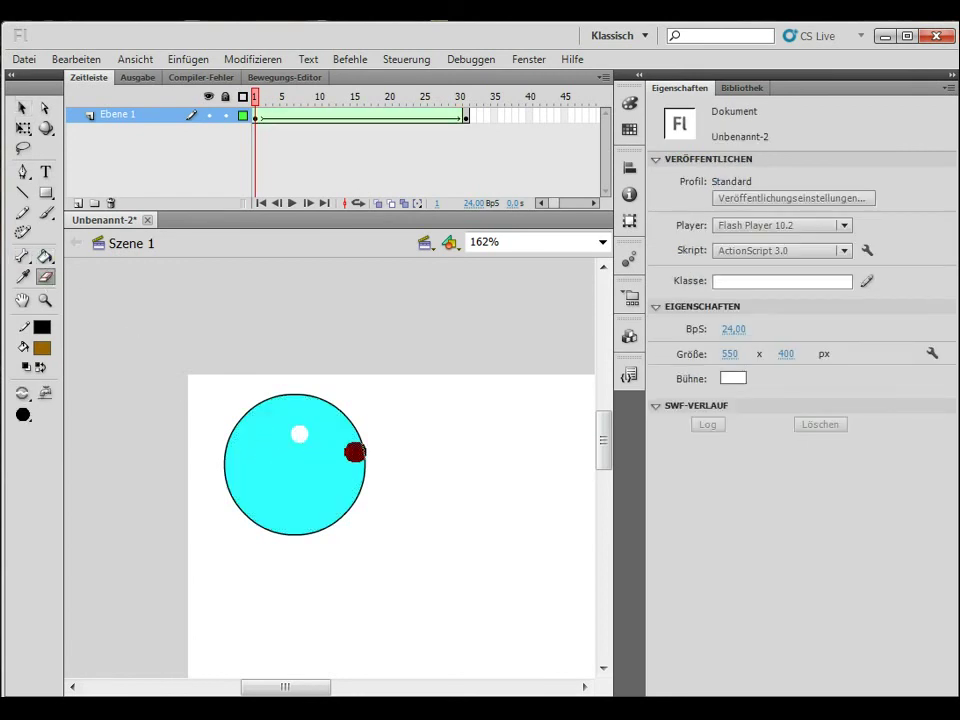
pyautogui.click(21, 107)
pyautogui.moveTo(256, 98); pyautogui.dragTo(478, 128)
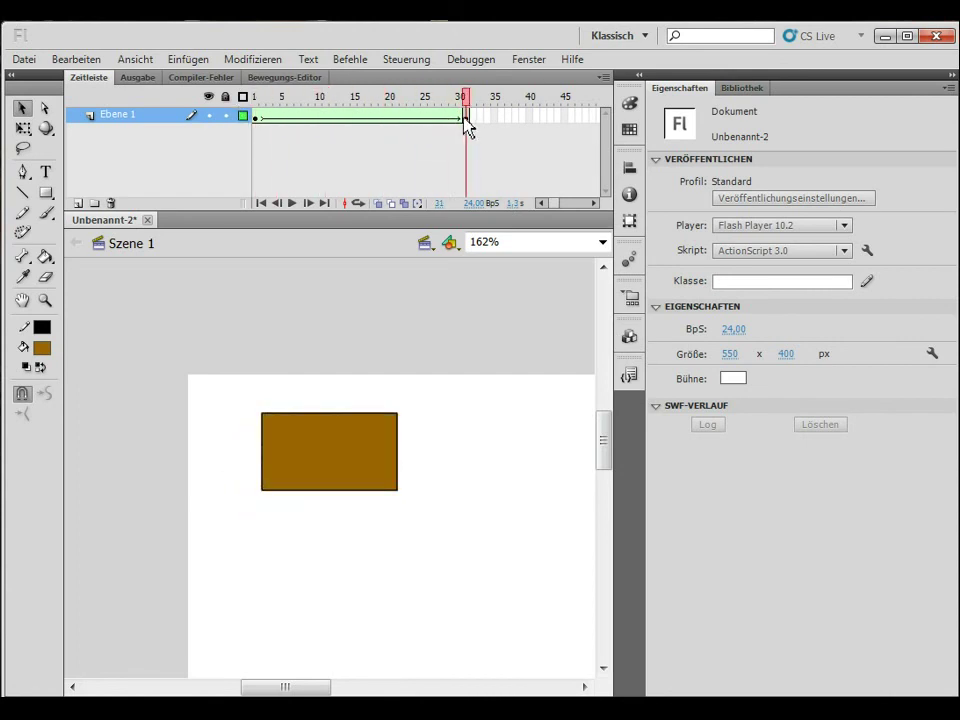
# - Erase a small round hole near the brown rectangle's upper edge at frame 31 and scrub through the tween
pyautogui.click(475, 132)
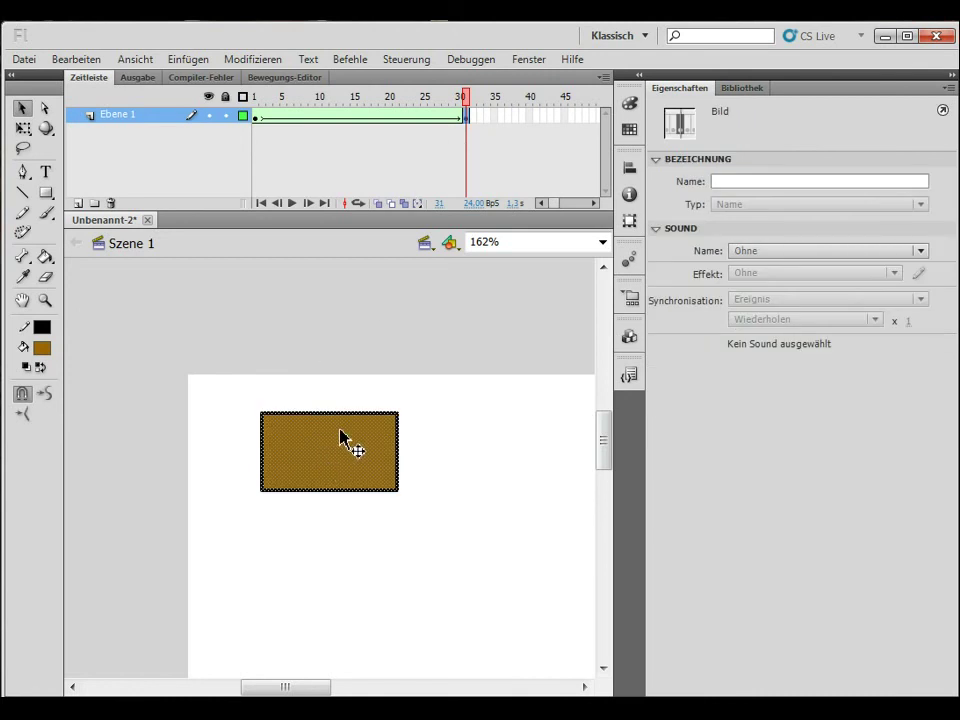
pyautogui.click(112, 276)
pyautogui.click(45, 277)
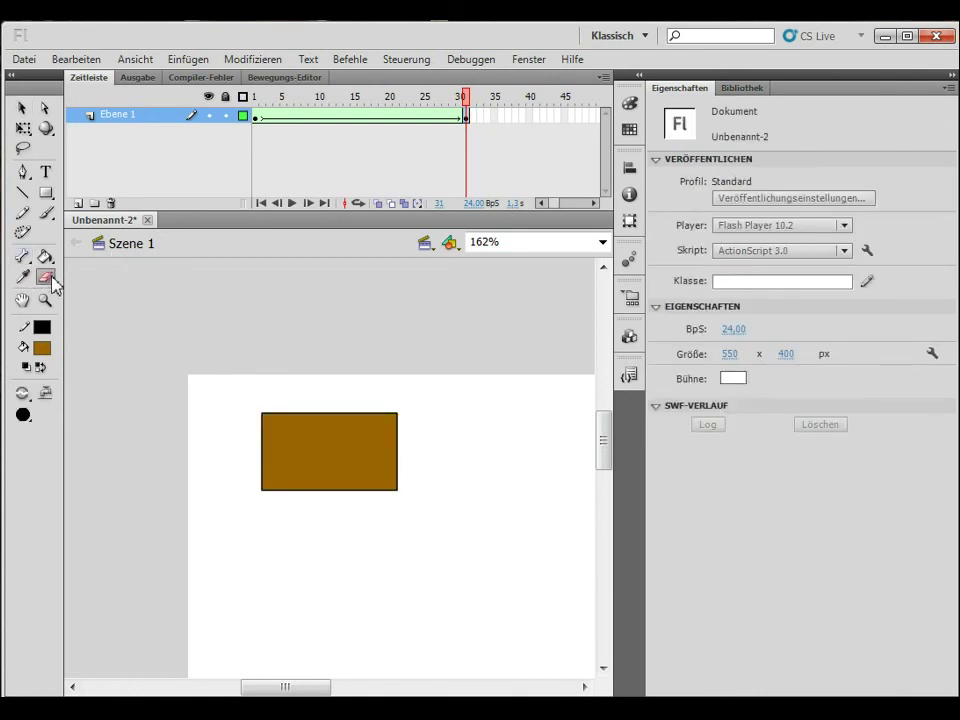
pyautogui.click(333, 432)
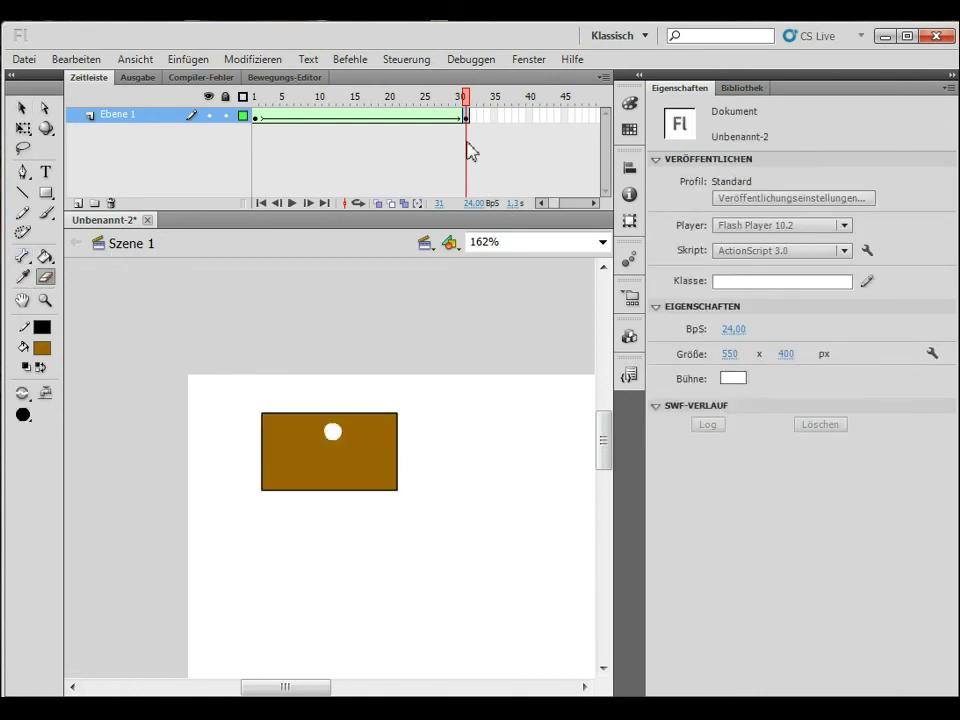
pyautogui.moveTo(466, 100); pyautogui.dragTo(575, 123)
# - Add a new layer above Ebene 1 and delete Ebene 1
pyautogui.click(77, 203)
pyautogui.click(150, 131)
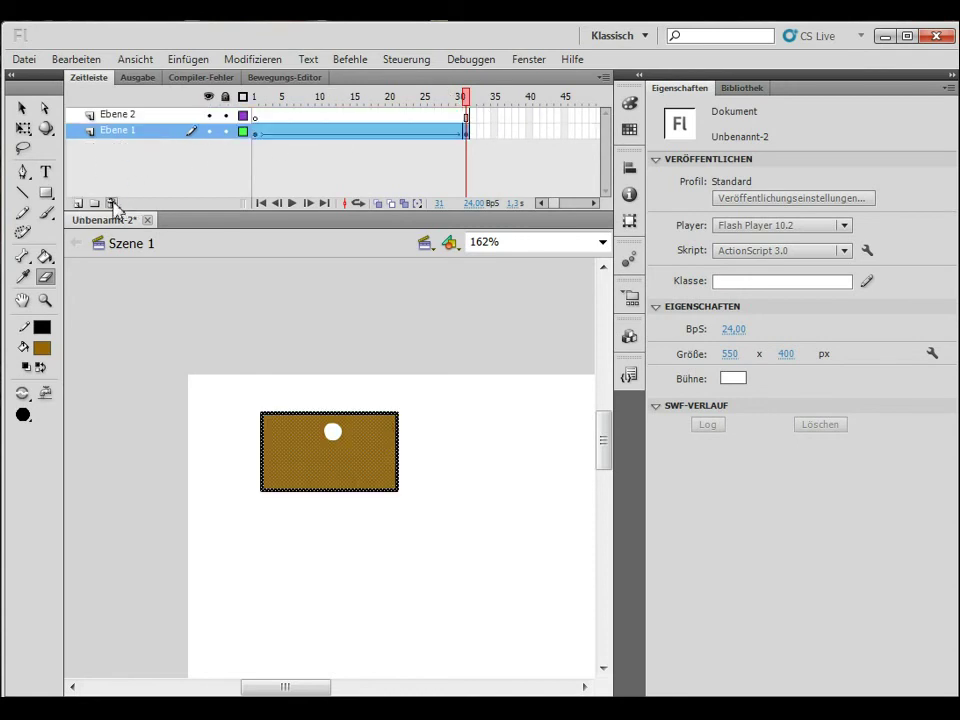
pyautogui.click(111, 203)
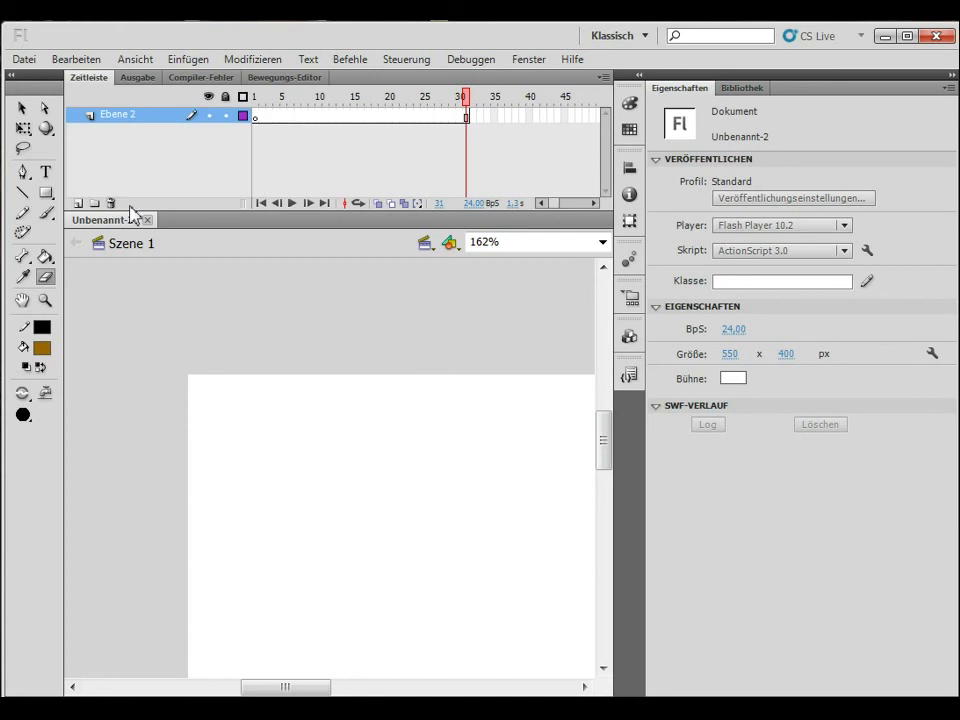
# - Add the static text letter A at frame 1 of Ebene 2 and move it to about X 44.35, Y 34.05
pyautogui.click(257, 120)
pyautogui.click(45, 172)
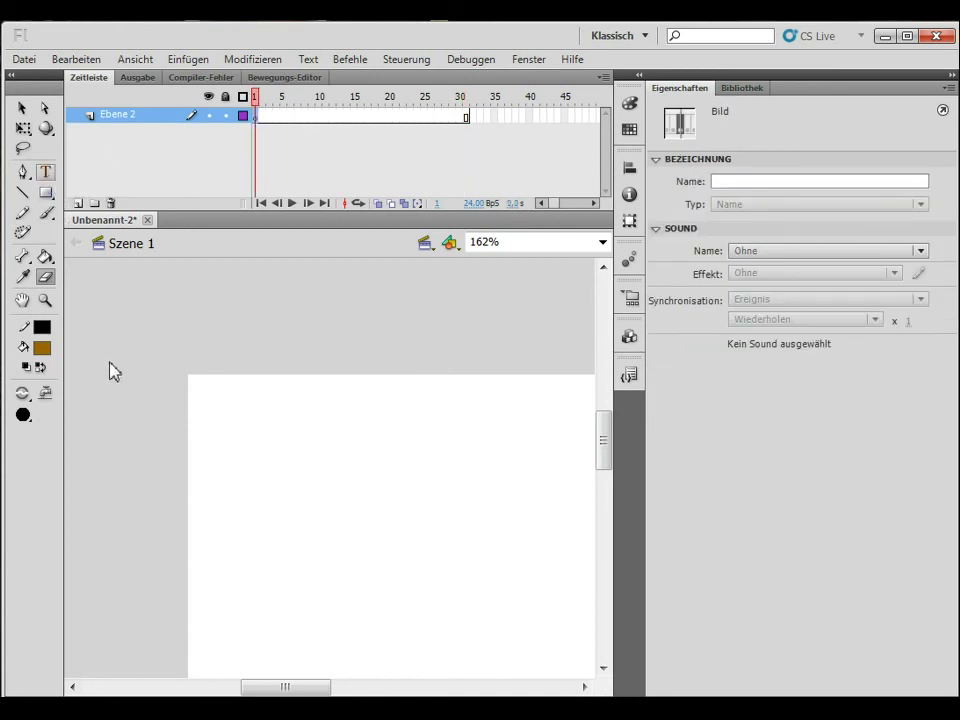
pyautogui.click(286, 492)
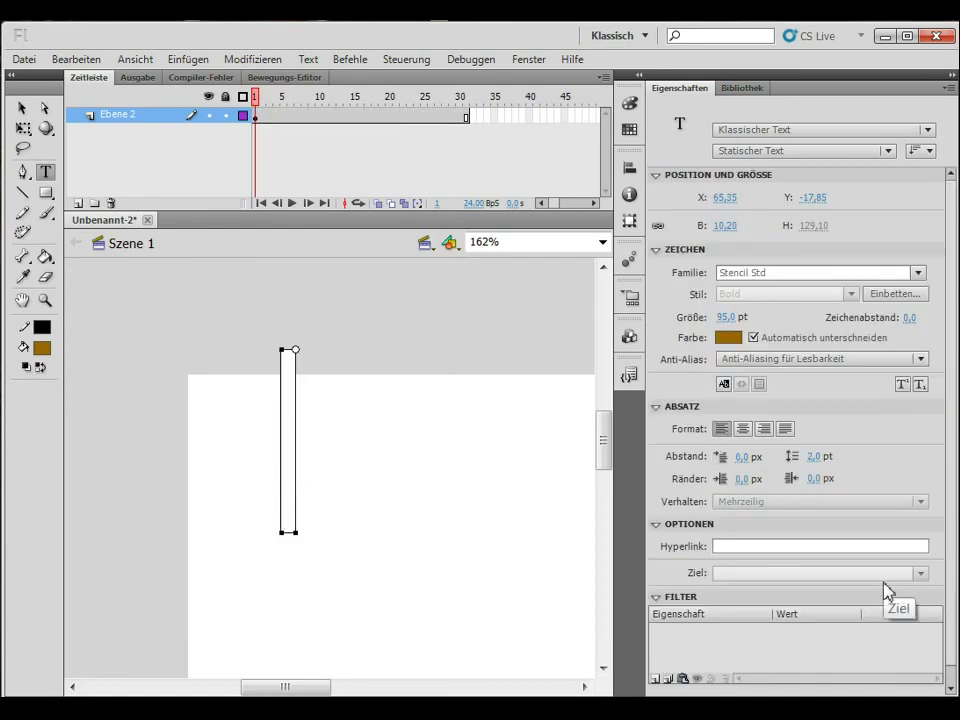
pyautogui.write('A')
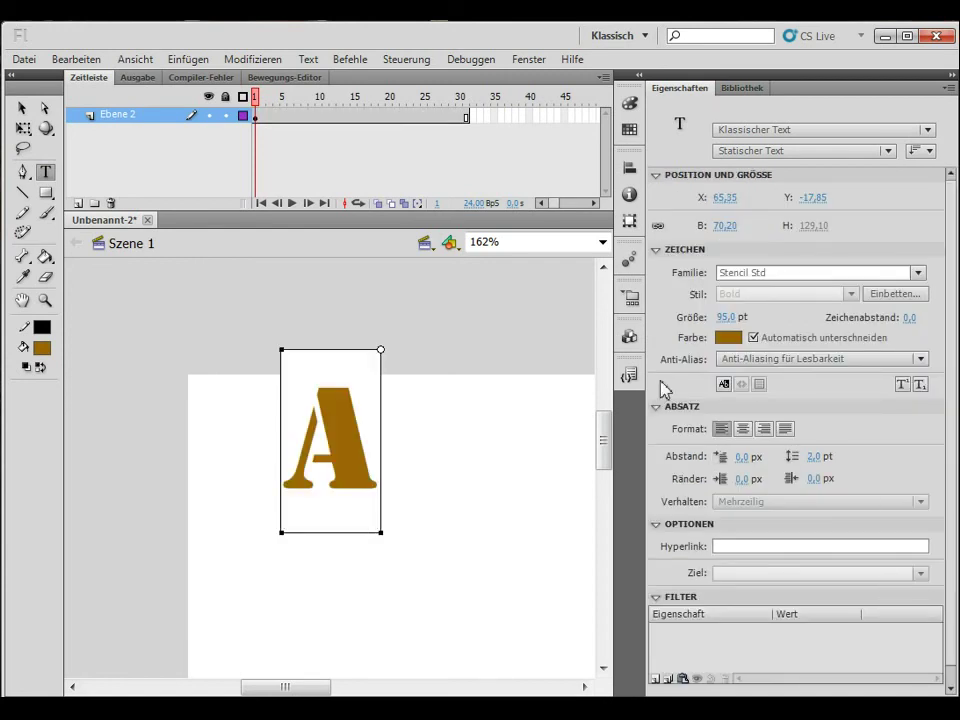
pyautogui.click(22, 107)
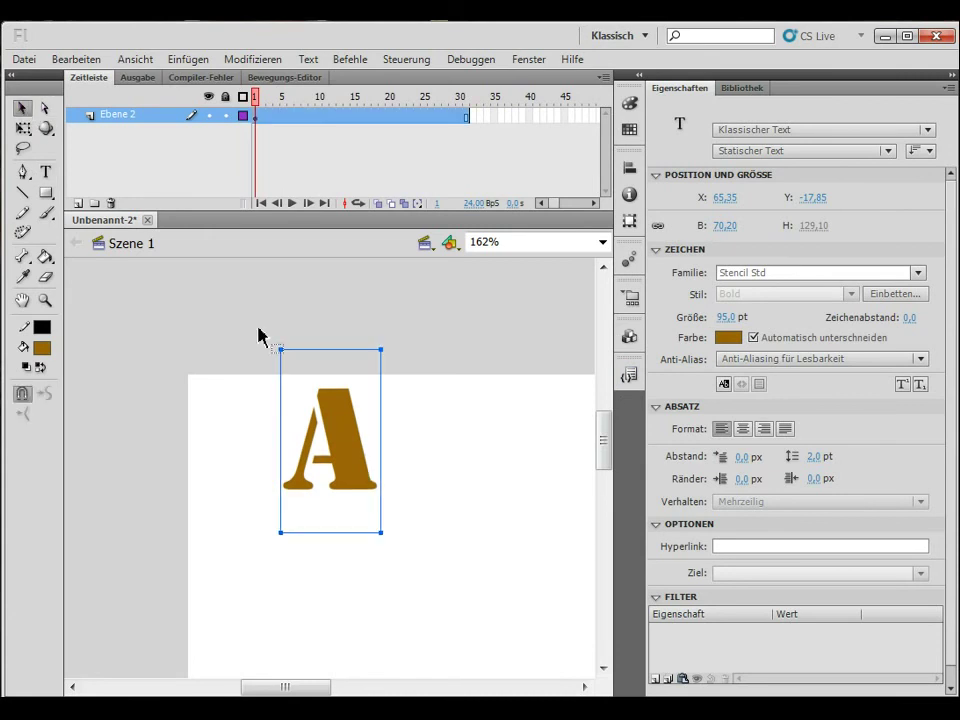
pyautogui.moveTo(343, 440); pyautogui.dragTo(307, 509)
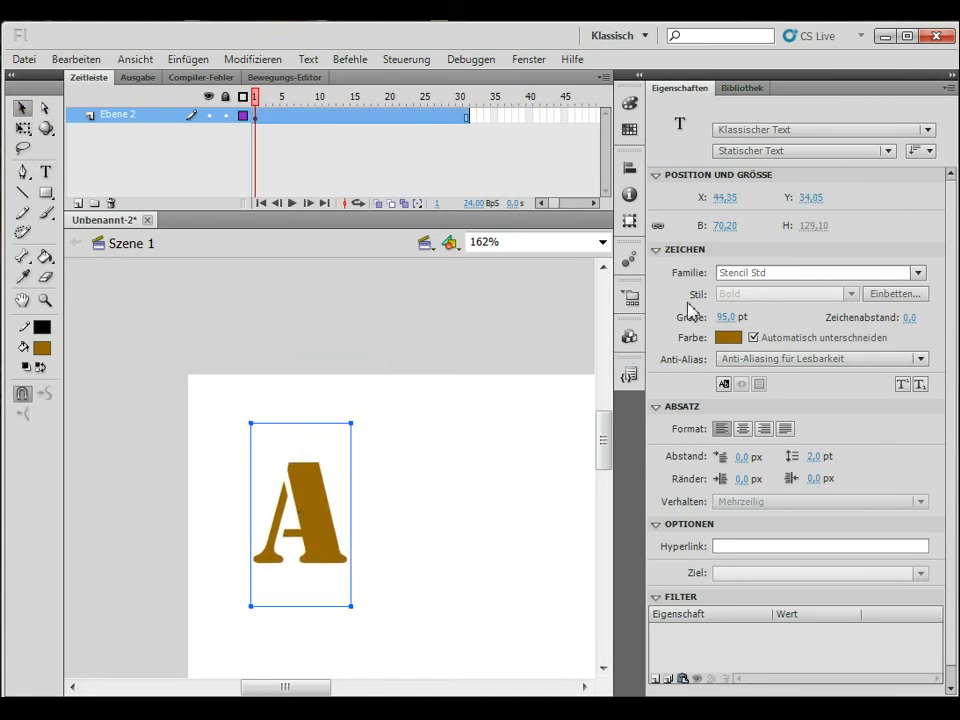
# - Change the letter A's font to Swis721 BlkCn BT and move it to about X 16.55, Y 14.25
pyautogui.click(920, 275)
pyautogui.press('Down')
pyautogui.press('Down')
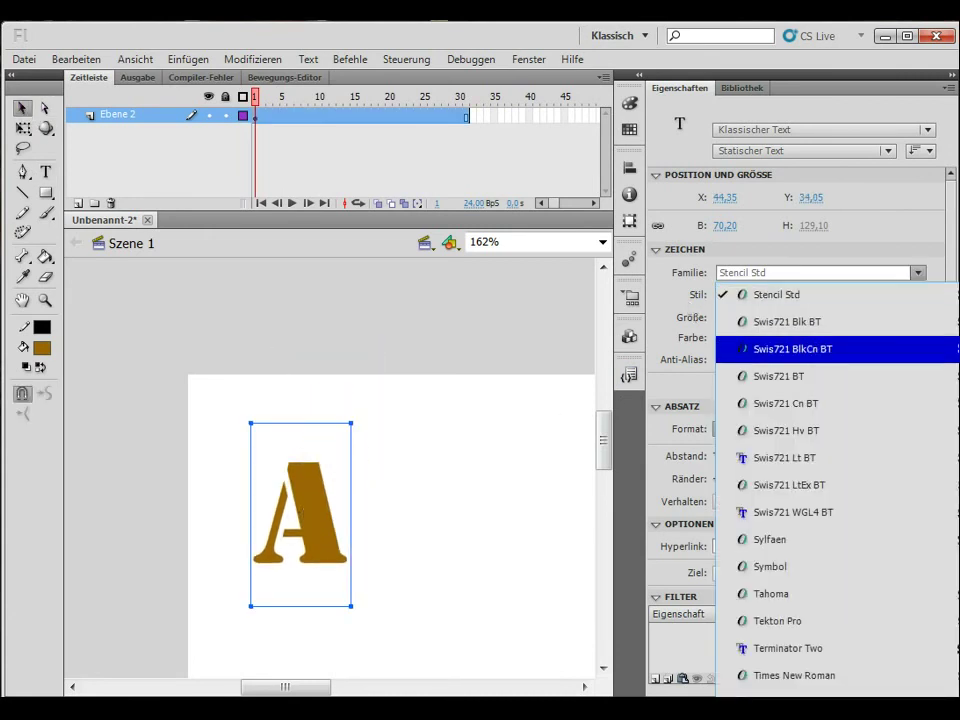
pyautogui.press('Return')
pyautogui.moveTo(300, 477); pyautogui.dragTo(263, 444)
# - Break the letter A apart into an editable shape and shift it slightly to about X 19.85, Y 36.25
pyautogui.click(250, 59)
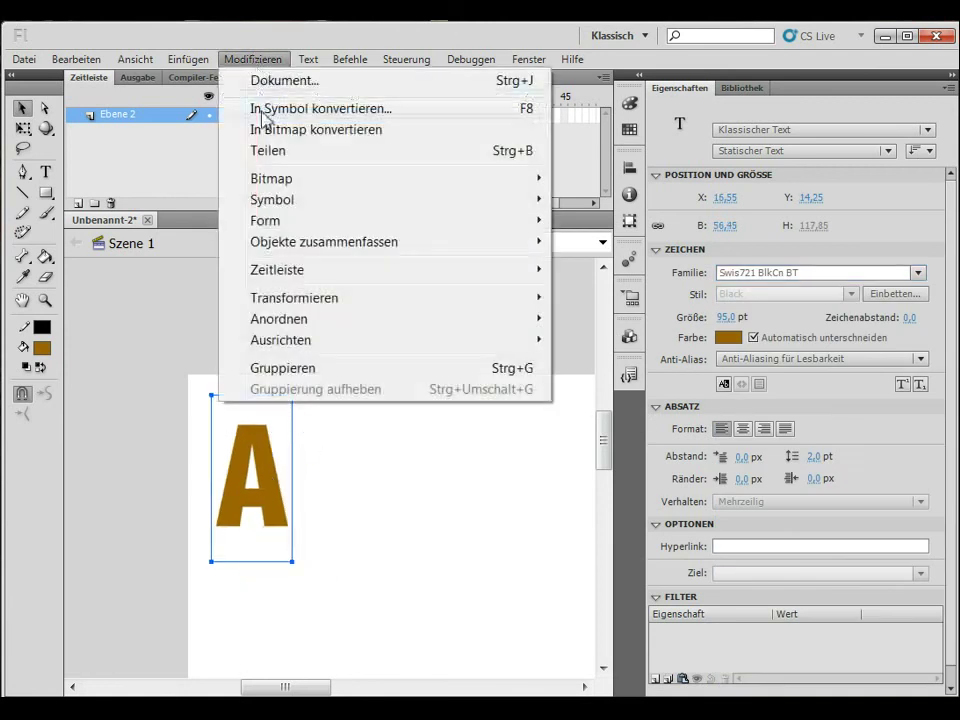
pyautogui.click(262, 152)
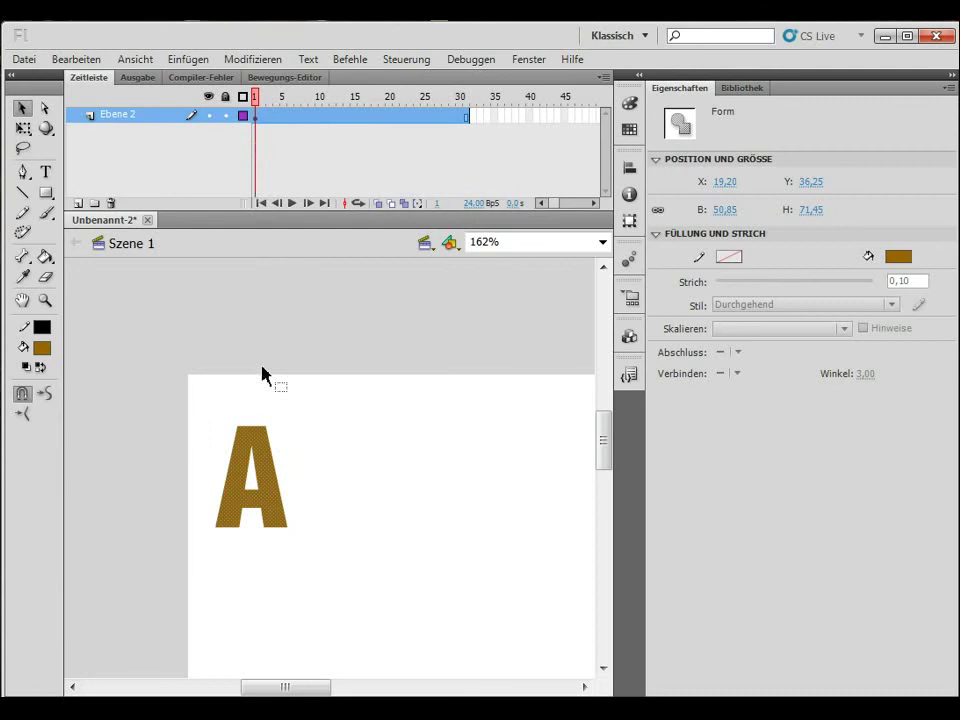
pyautogui.click(296, 428)
pyautogui.moveTo(154, 388); pyautogui.dragTo(384, 611)
pyautogui.click(334, 503)
pyautogui.moveTo(270, 497)
pyautogui.mouseDown()
pyautogui.moveTo(298, 481)
pyautogui.moveTo(277, 468)
pyautogui.moveTo(268, 488)
pyautogui.mouseUp()
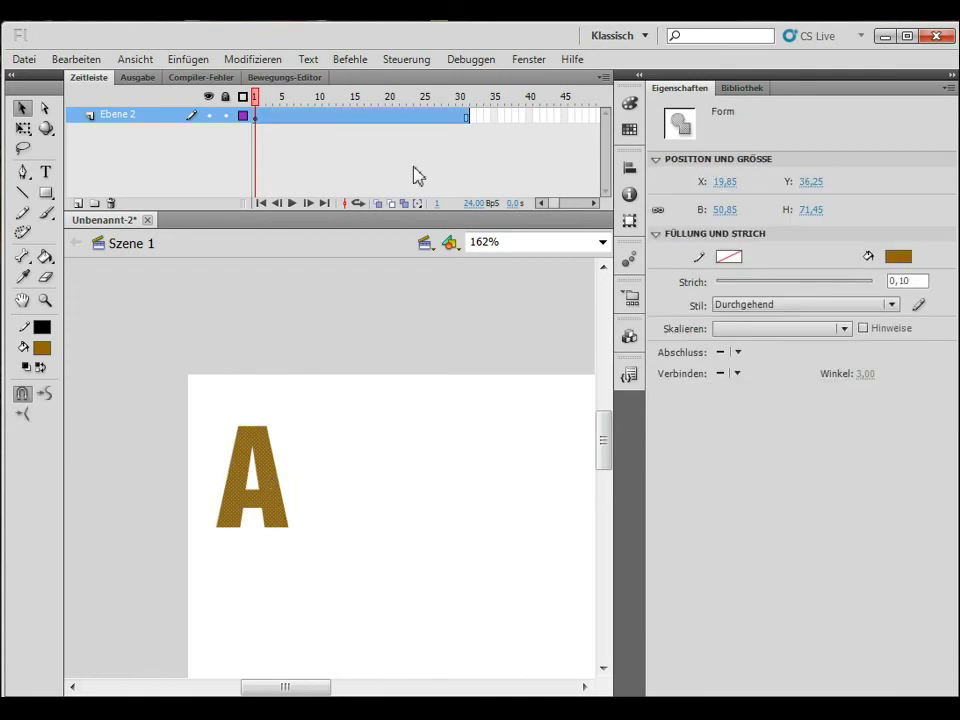
# - Insert a keyframe at frame 31 on Ebene 2 and add the text letter L just right of the A
pyautogui.click(466, 117)
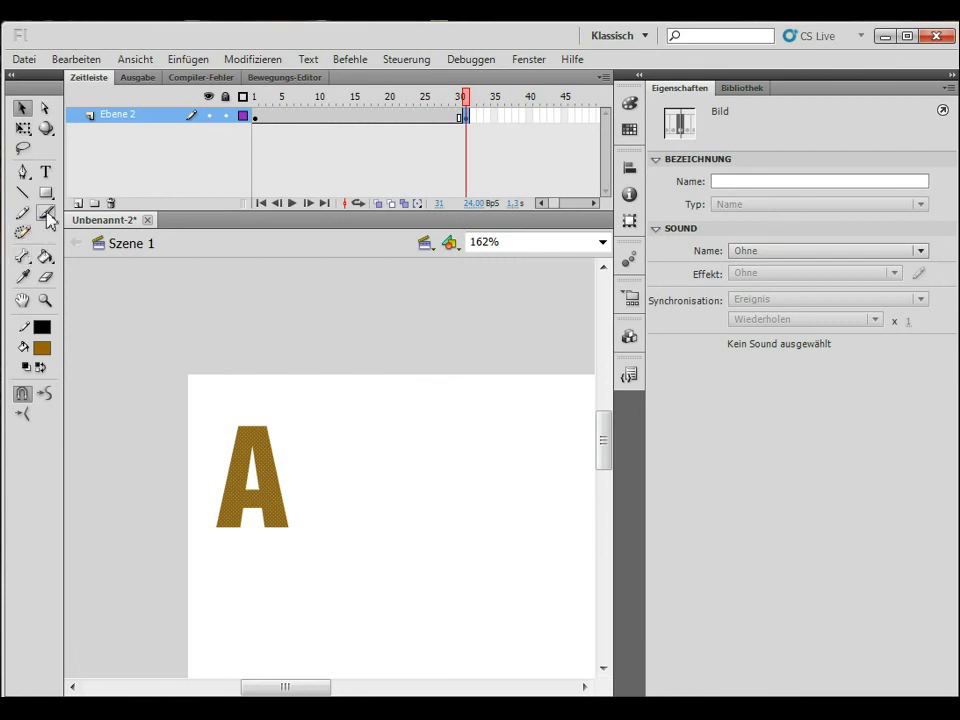
pyautogui.click(46, 174)
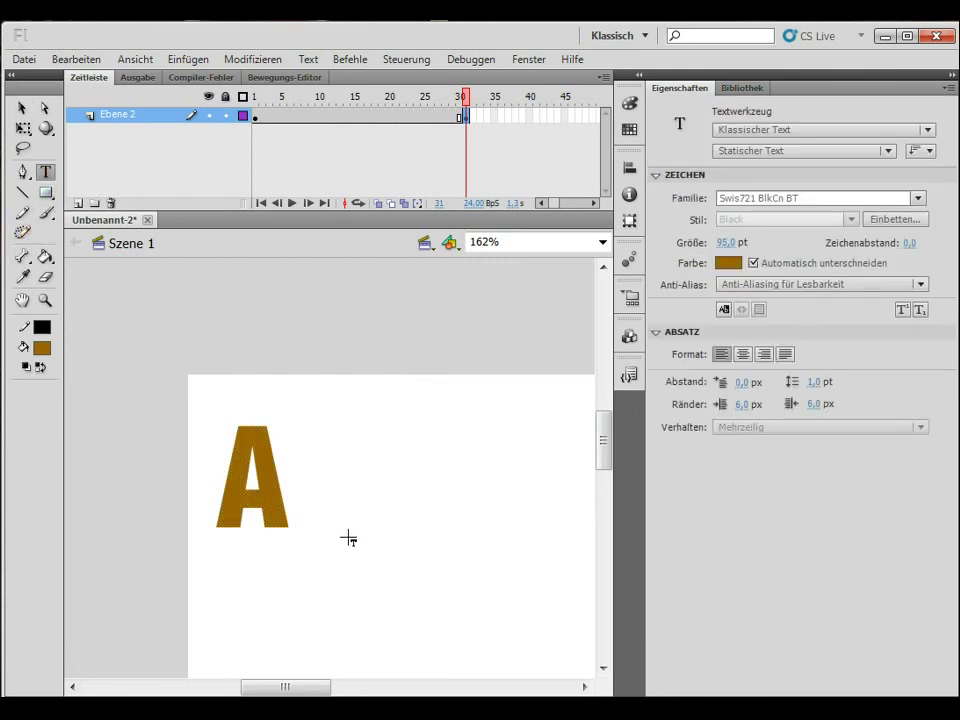
pyautogui.click(312, 527)
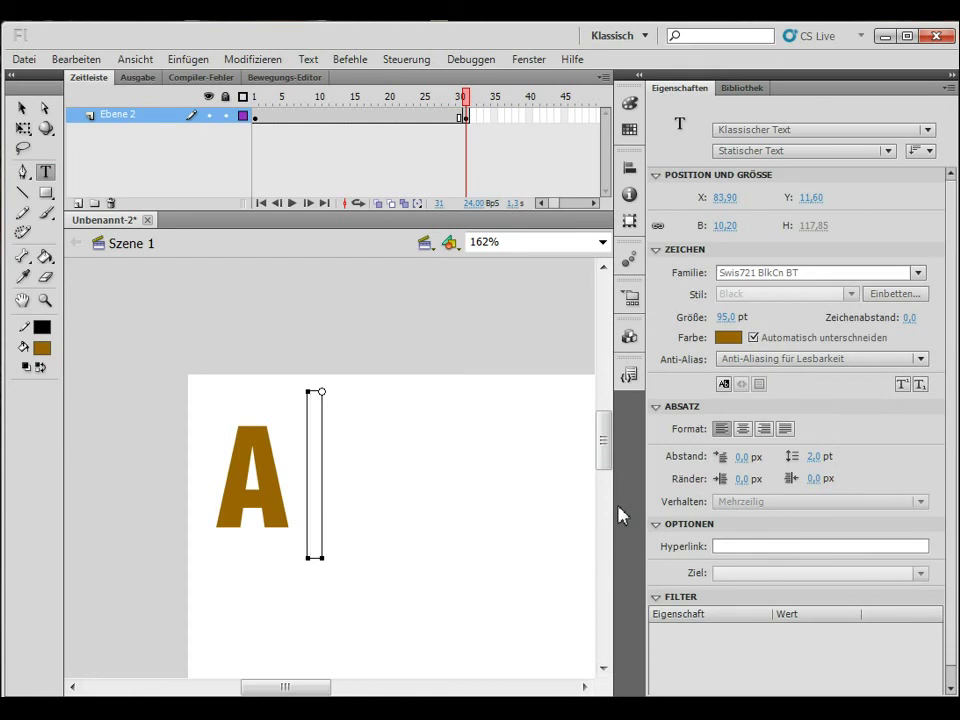
pyautogui.write('L')
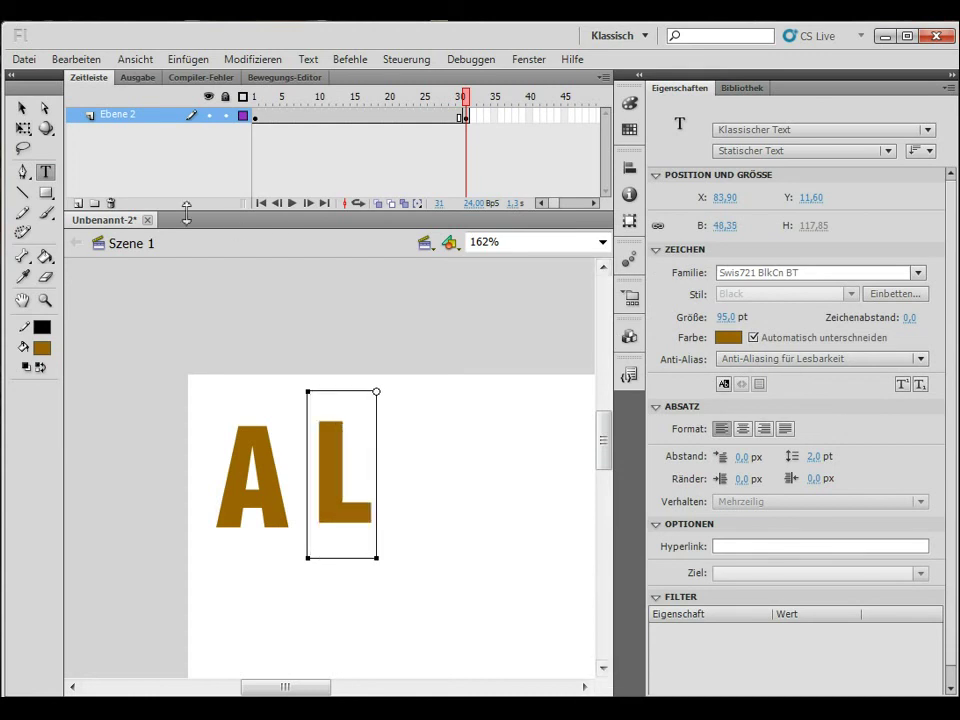
pyautogui.click(22, 107)
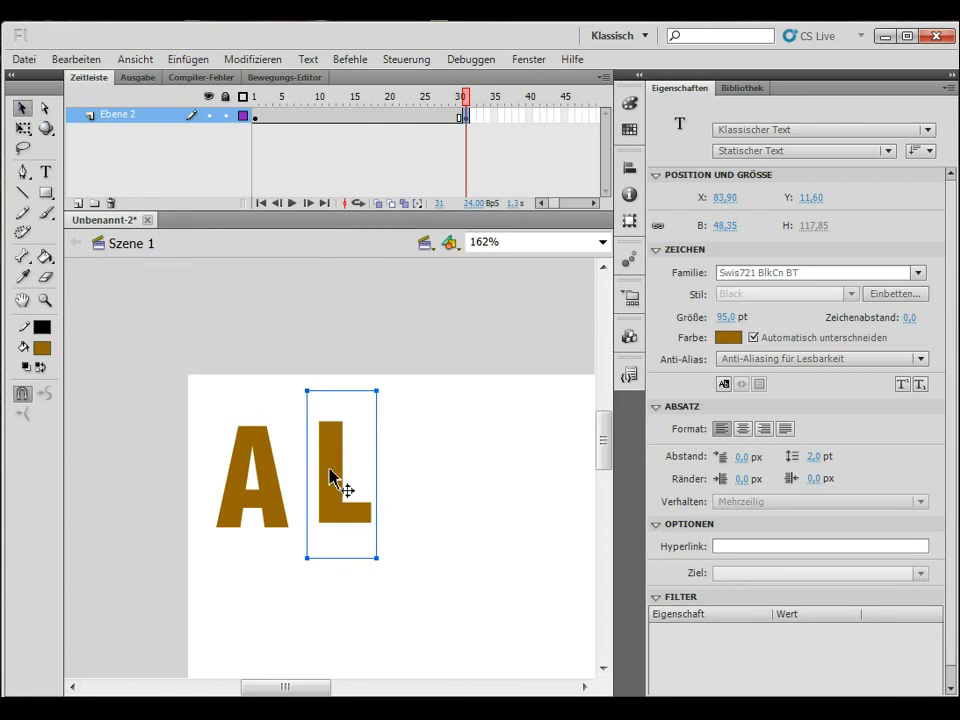
# - Delete the A shape from frame 31 and move the text letter L to about X 28.25, Y 15.95
pyautogui.moveTo(329, 470); pyautogui.dragTo(283, 473)
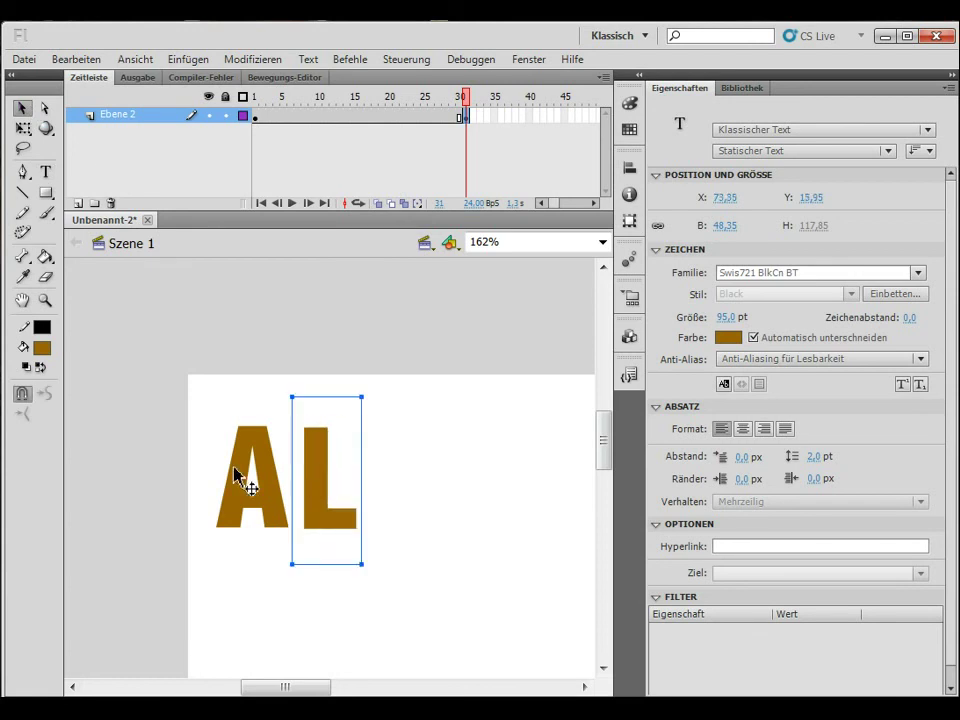
pyautogui.click(265, 452)
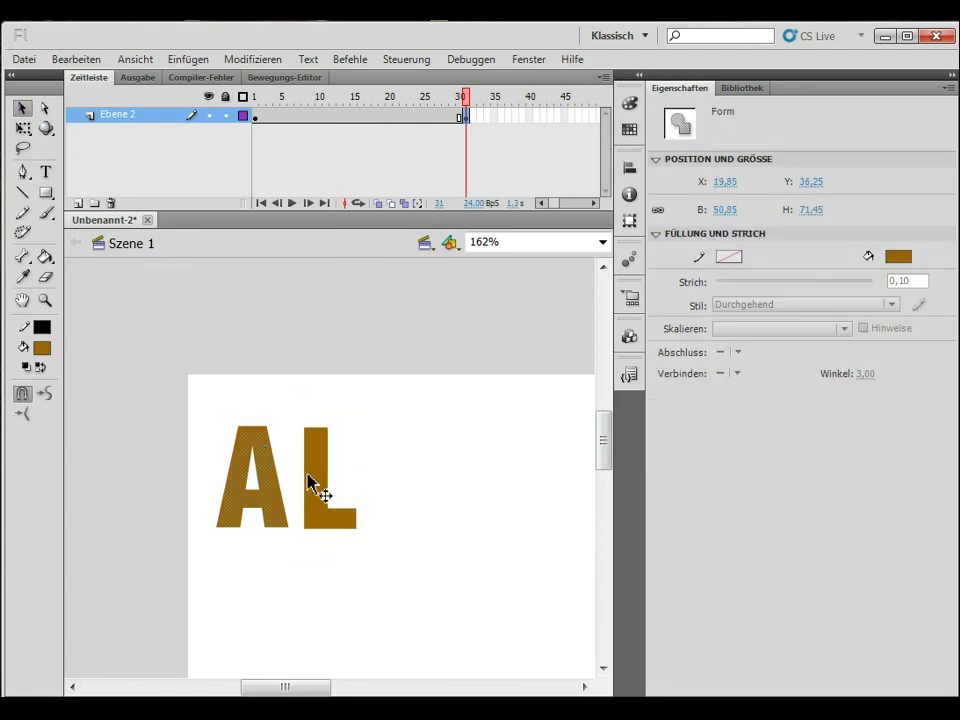
pyautogui.press('Delete')
pyautogui.moveTo(326, 482); pyautogui.dragTo(255, 468)
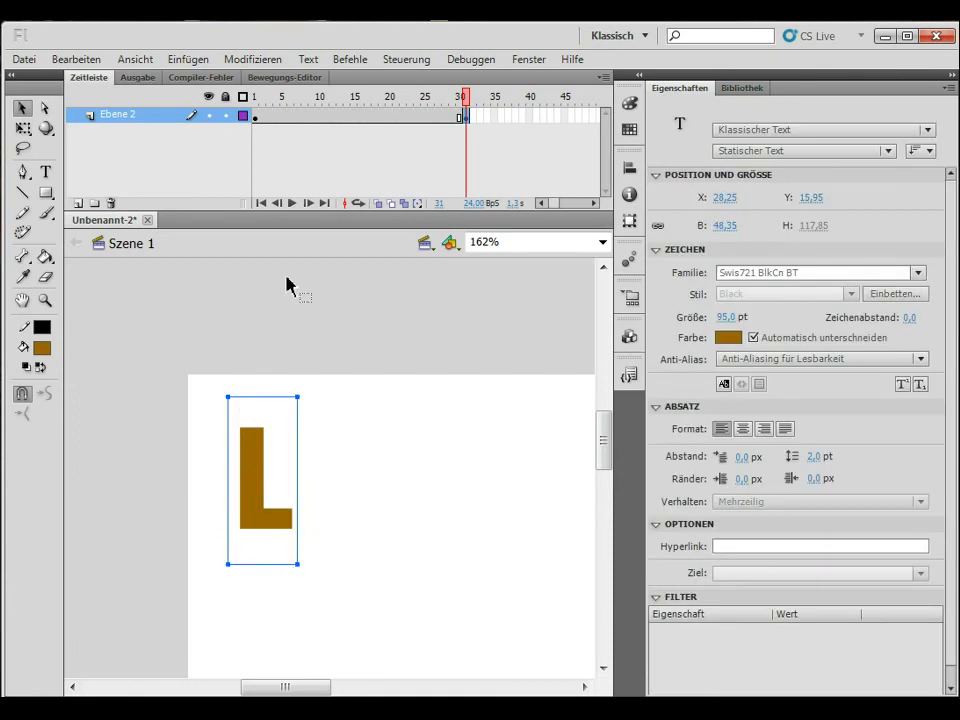
# - Break the letter L apart into an editable shape and insert a keyframe at frame 32, returning to frame 31
pyautogui.click(262, 59)
pyautogui.click(268, 151)
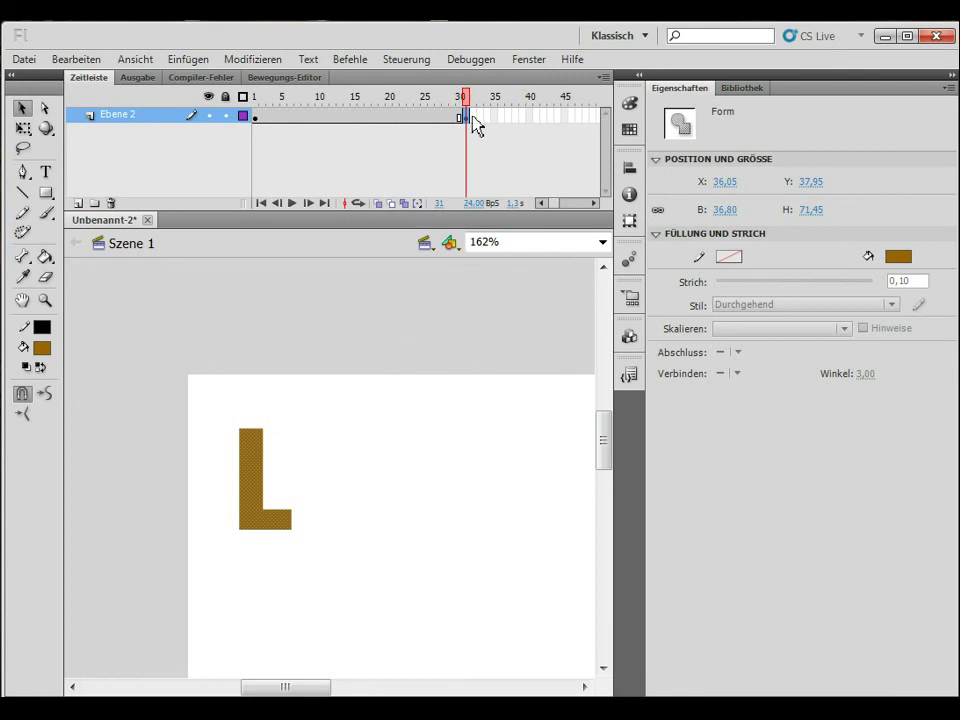
pyautogui.press('F6')
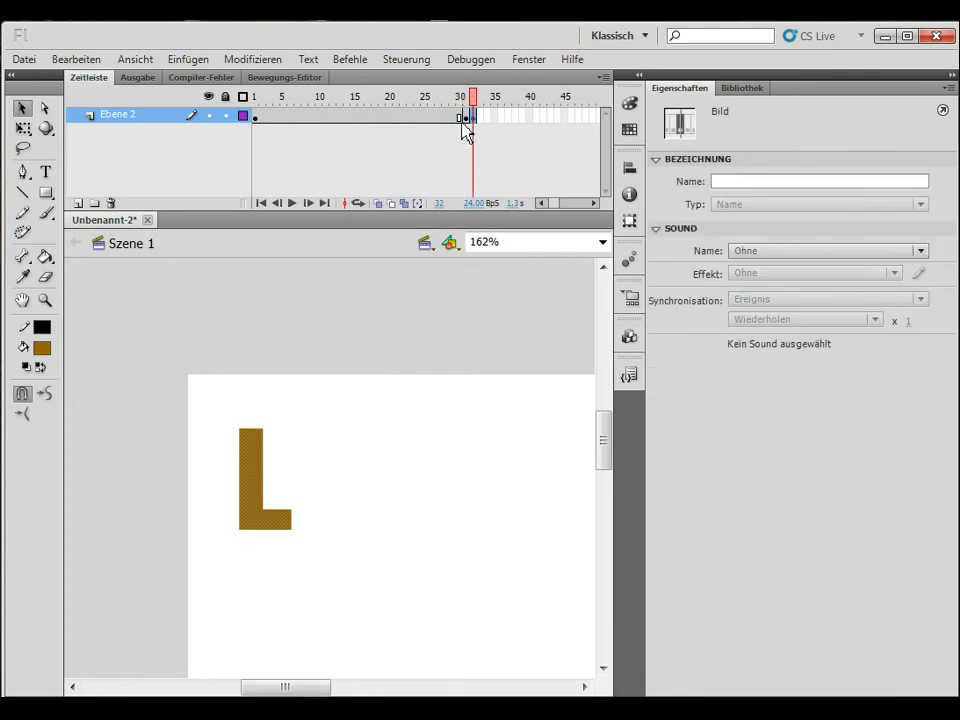
pyautogui.click(464, 117)
# - Cut a triangular hole about 4.55 by 5.50 px near the top of the L in frame 31 using a polygonal lasso selection
pyautogui.moveTo(223, 425); pyautogui.dragTo(287, 471)
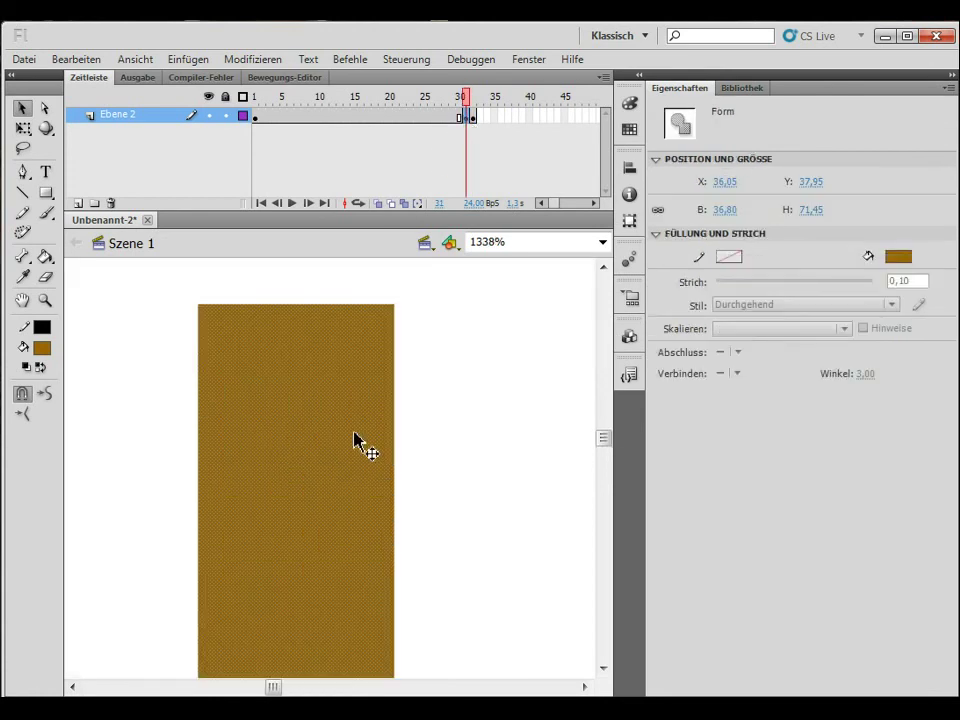
pyautogui.click(457, 377)
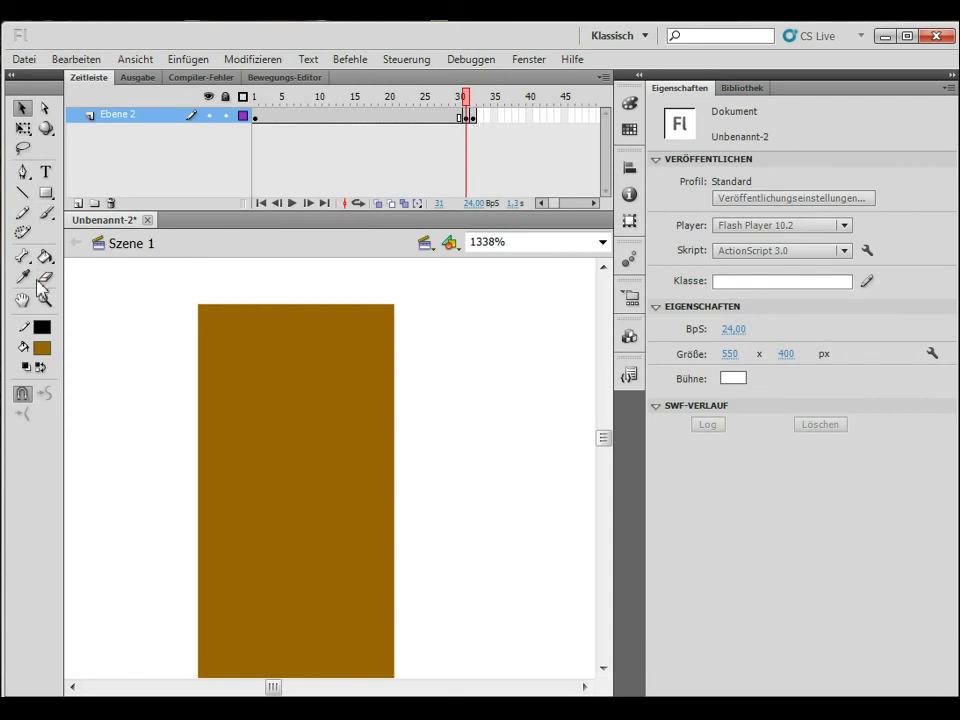
pyautogui.click(22, 148)
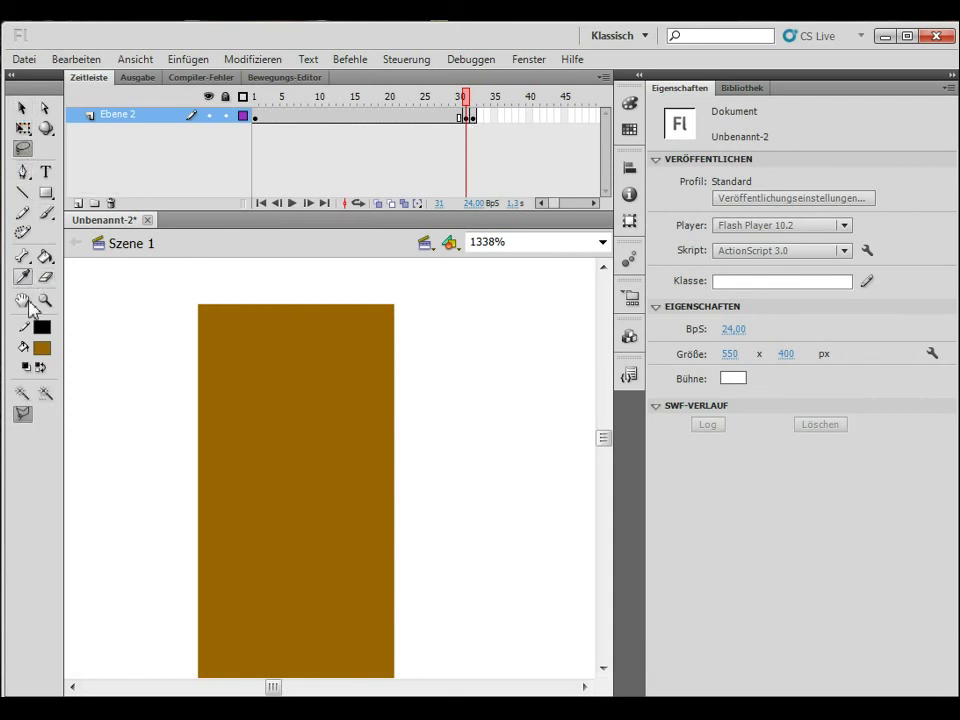
pyautogui.click(23, 415)
pyautogui.click(270, 431)
pyautogui.click(294, 370)
pyautogui.click(321, 427)
pyautogui.click(276, 430)
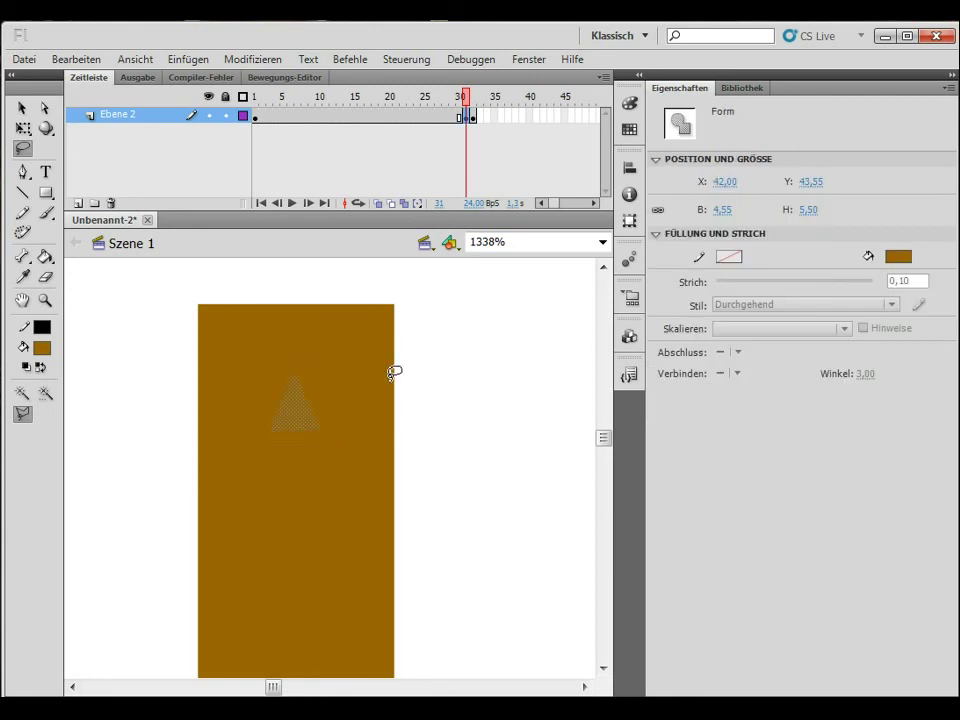
pyautogui.press('Delete')
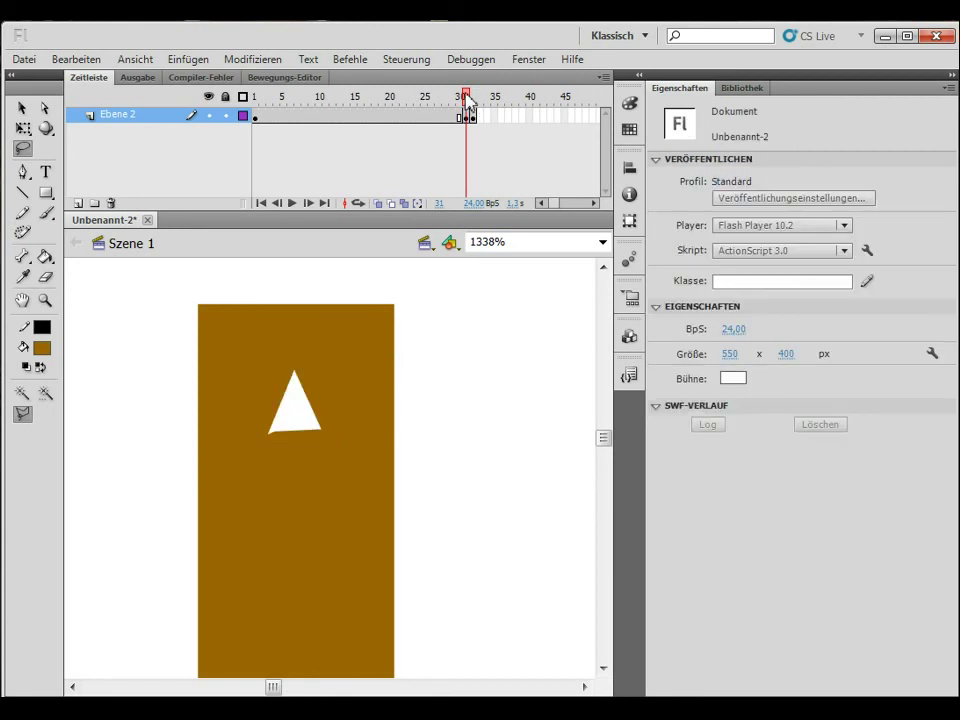
# - Create a shape tween between frames 1 and 31 on Ebene 2 and scrub through the morph to frame 31
pyautogui.click(22, 107)
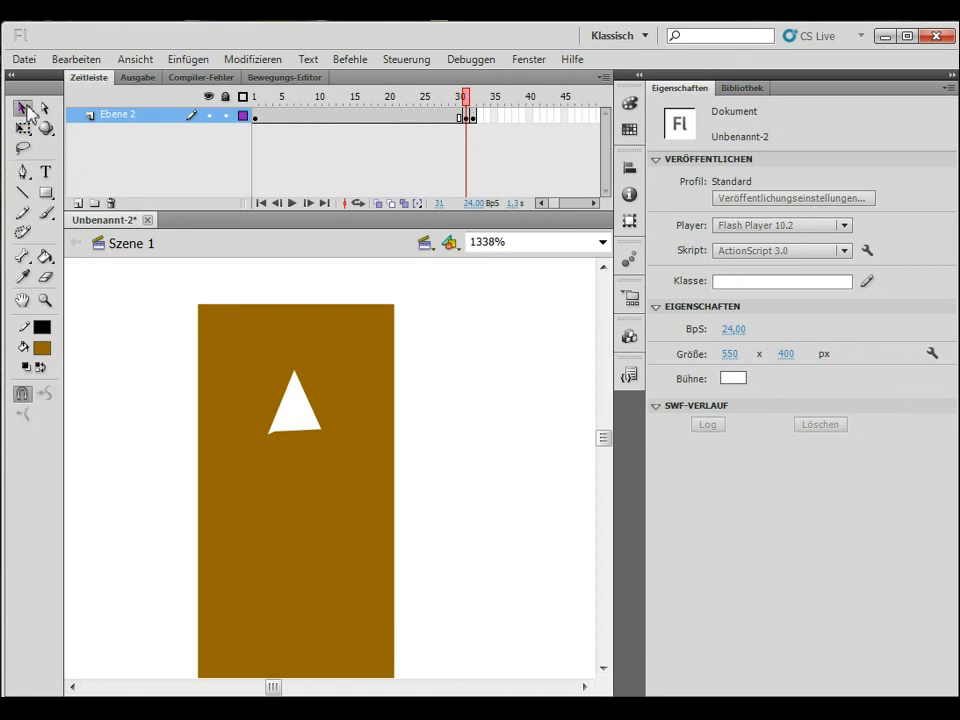
pyautogui.rightClick(350, 122)
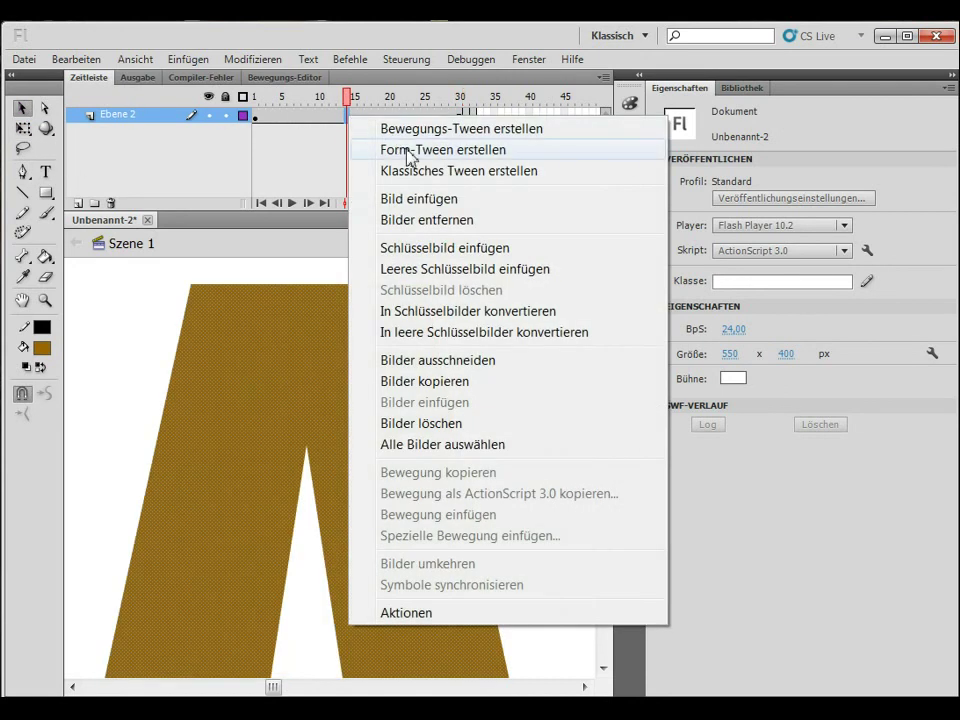
pyautogui.click(405, 148)
pyautogui.click(414, 450)
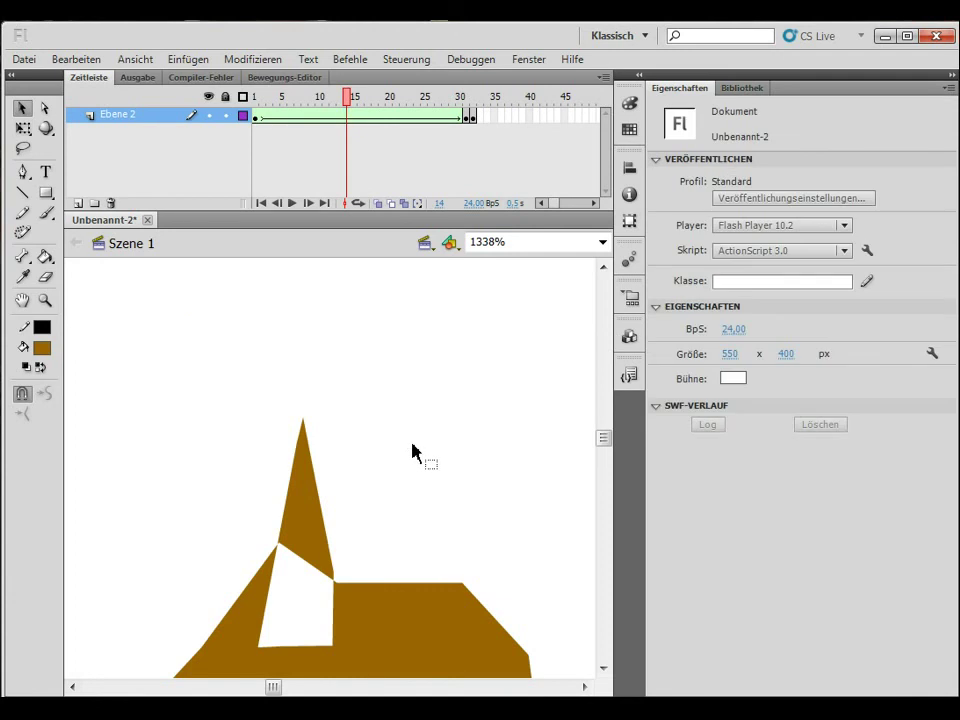
pyautogui.keyDown('alt'); pyautogui.click(420, 486); pyautogui.keyUp('alt')
pyautogui.keyDown('alt'); pyautogui.click(402, 477); pyautogui.keyUp('alt')
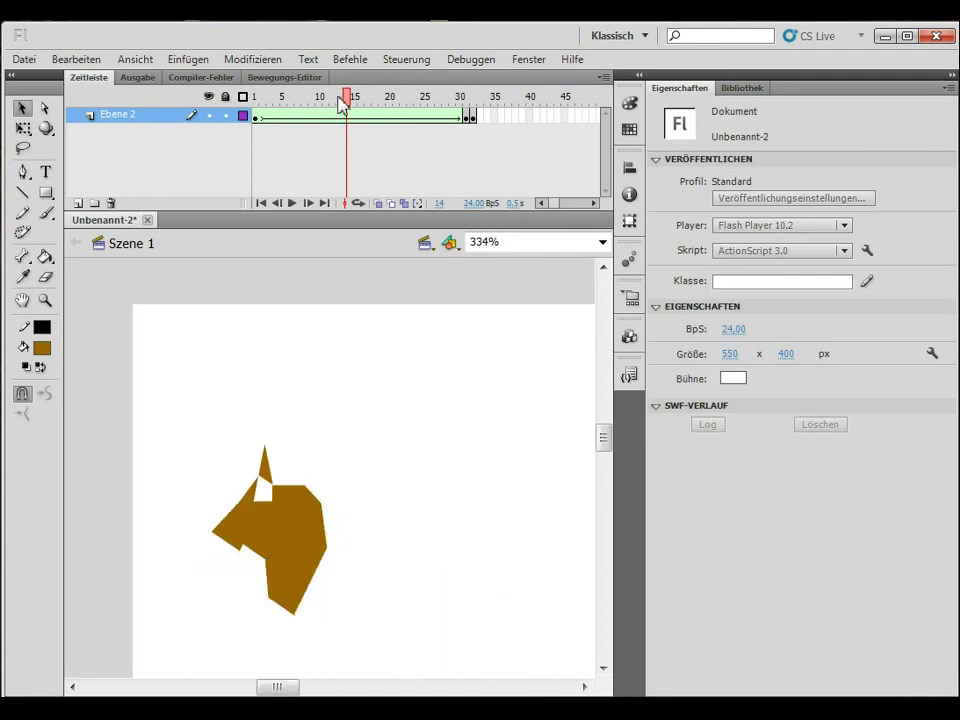
pyautogui.moveTo(350, 100); pyautogui.dragTo(467, 104)
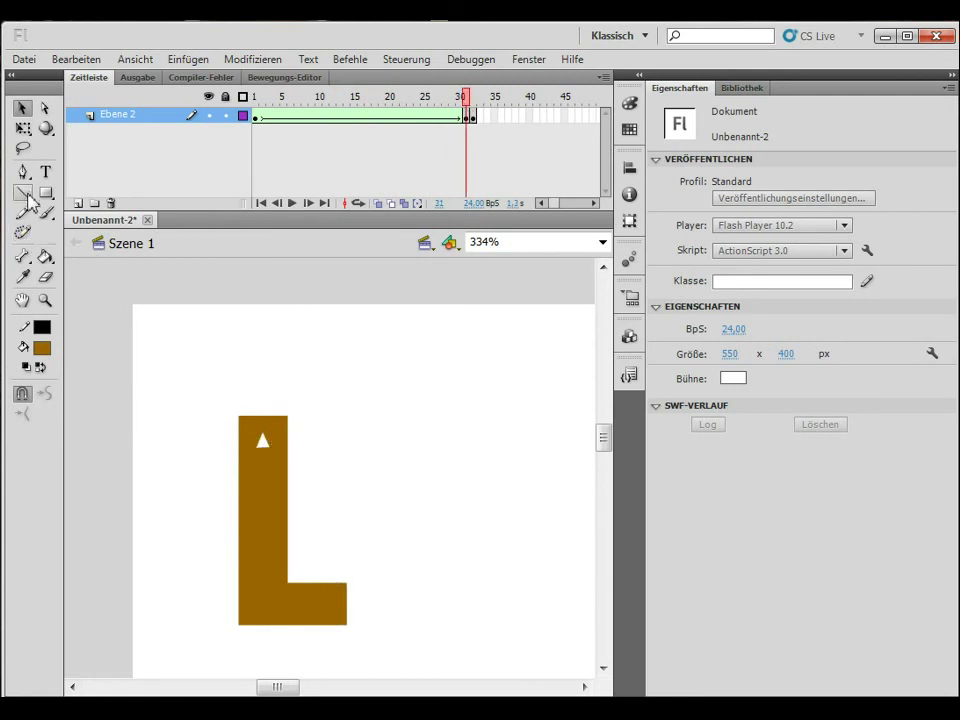
# - Fill the triangular hole in the L and turn on onion skinning with its range extended back to frame 1
pyautogui.click(45, 256)
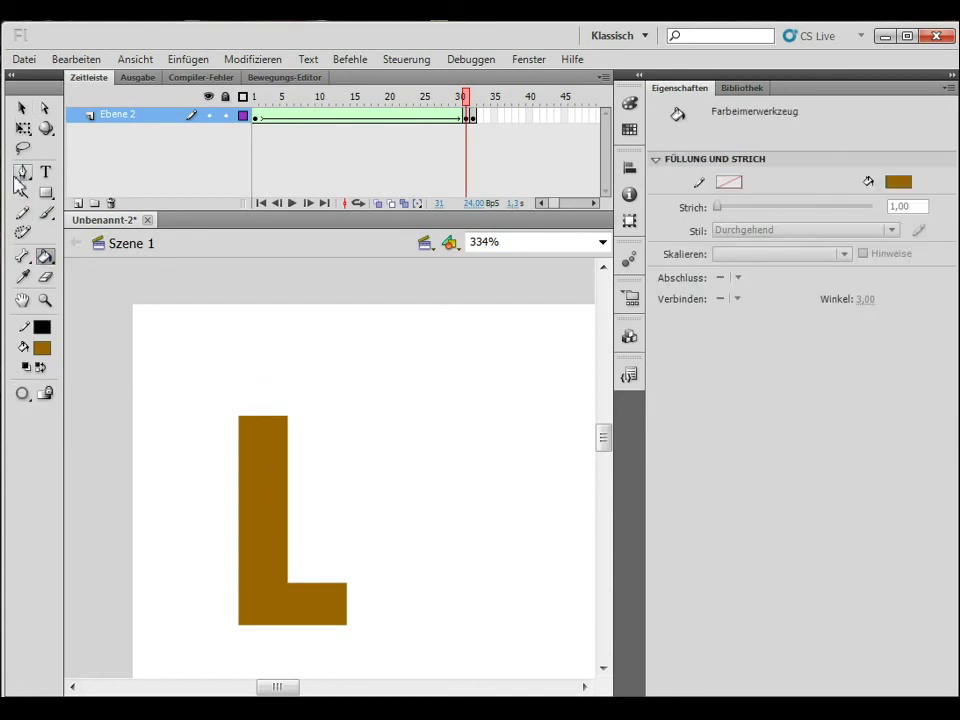
pyautogui.click(23, 150)
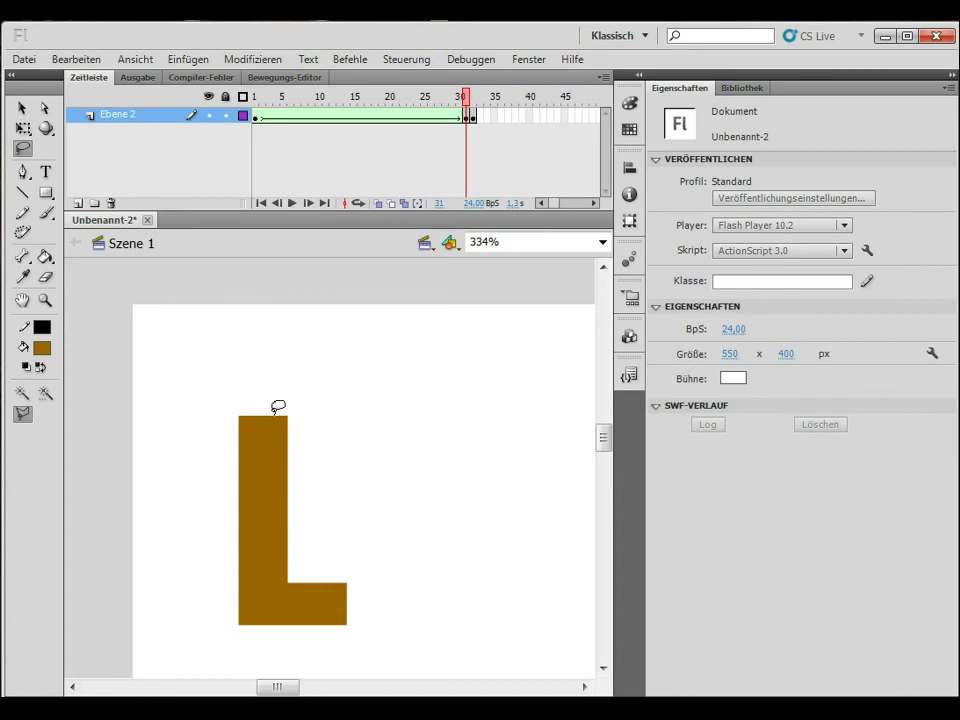
pyautogui.click(379, 204)
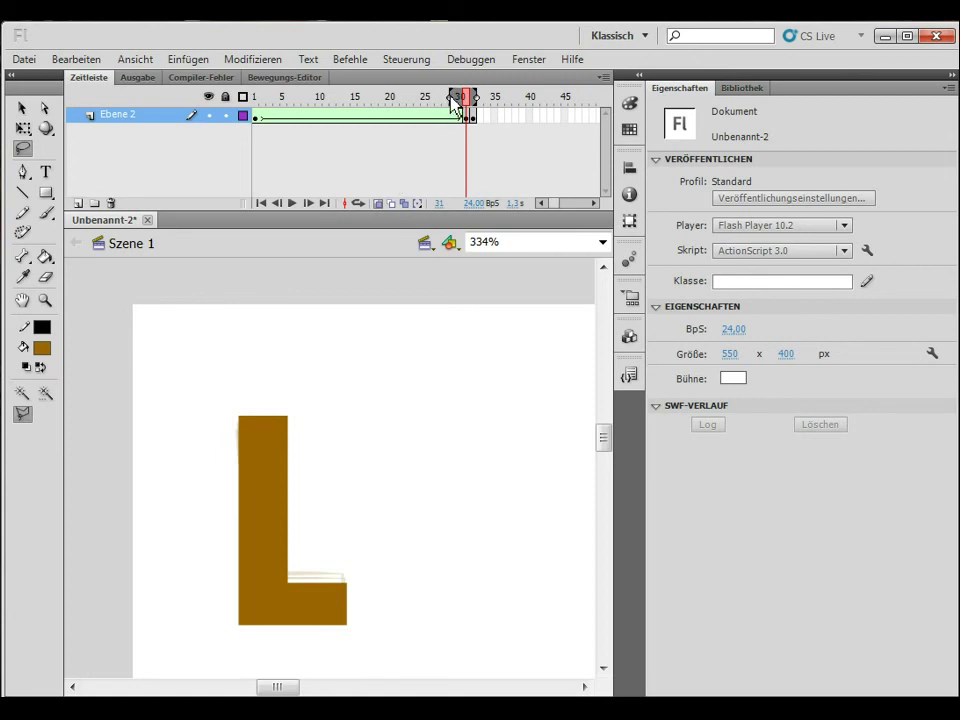
pyautogui.moveTo(455, 100); pyautogui.dragTo(133, 86)
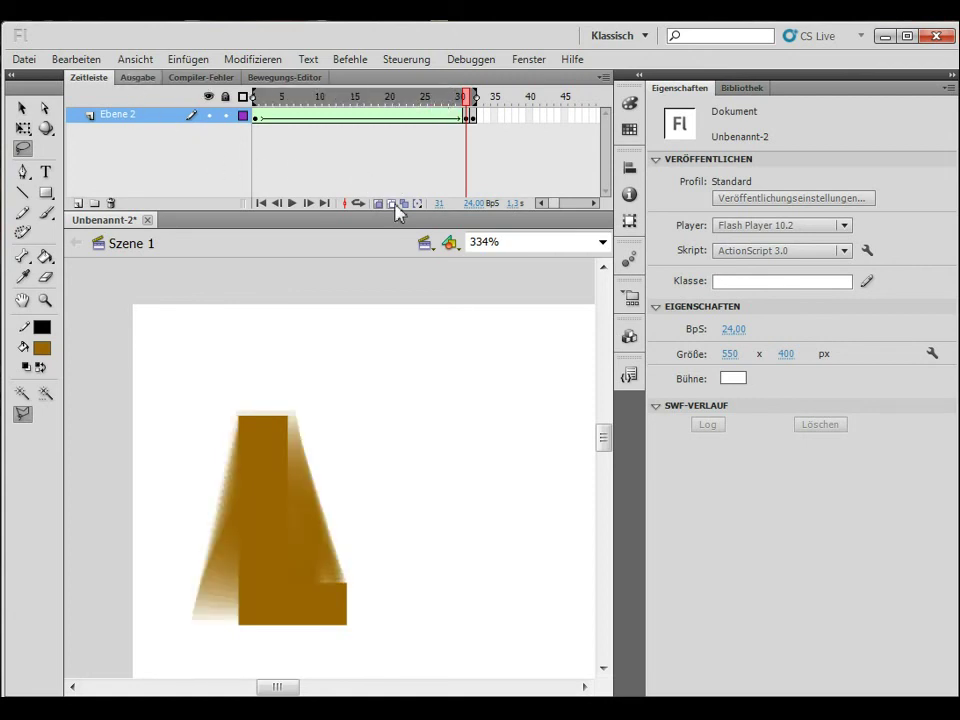
# - Remove the shape tween between frames 1 and 31 on Ebene 2
pyautogui.click(386, 125)
pyautogui.rightClick(387, 123)
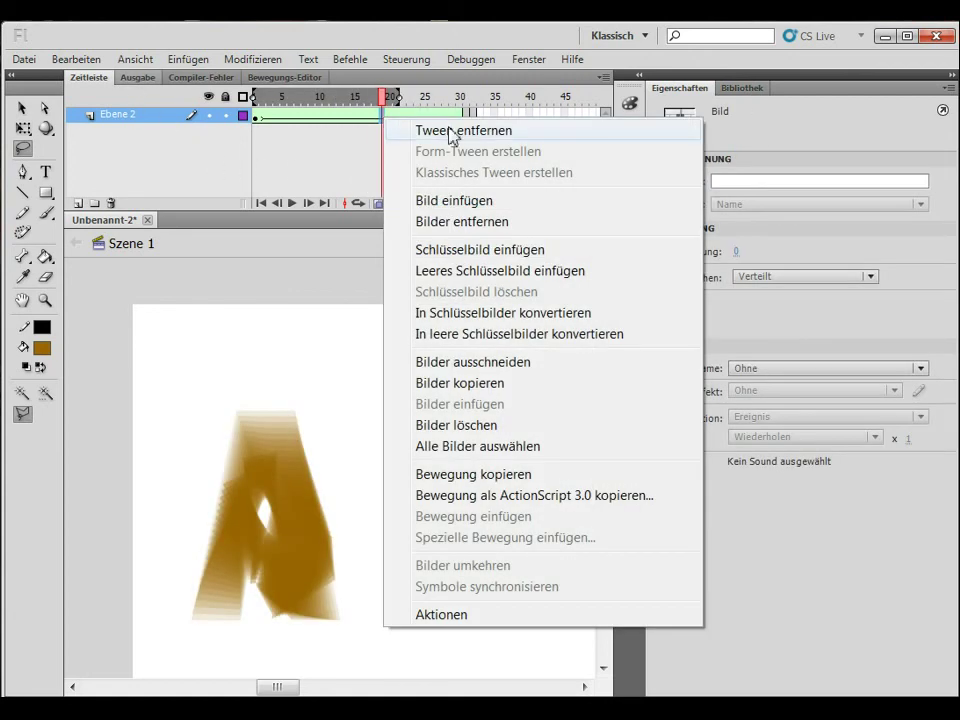
pyautogui.click(422, 133)
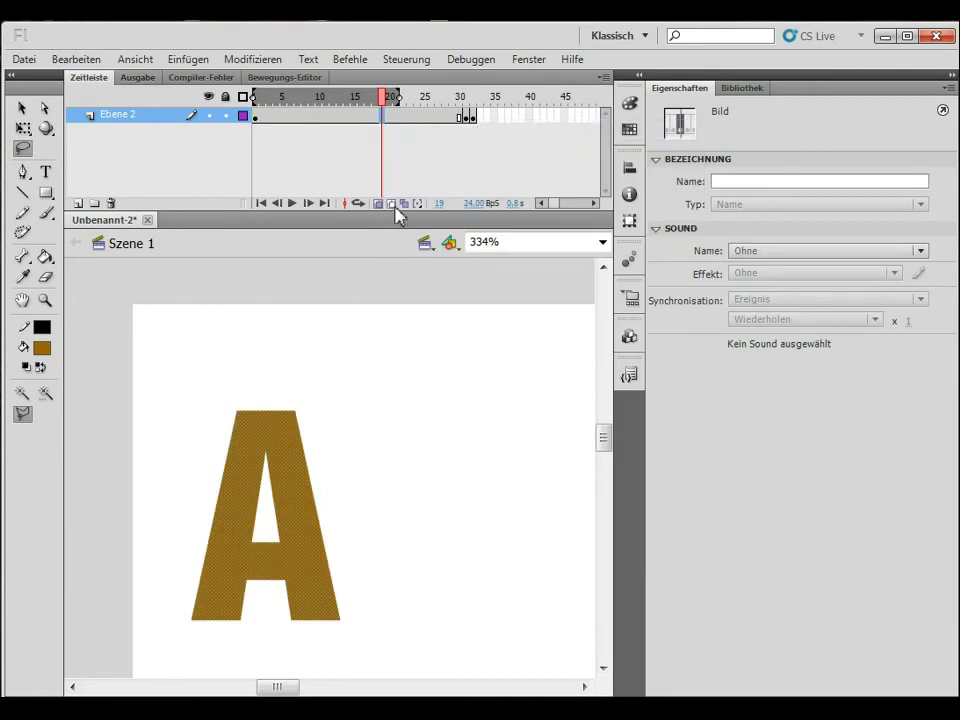
# - With onion skin outlines shown, cut a narrow triangular hole in the upper half of the L's stem at frame 31 using the polygonal lasso
pyautogui.click(468, 119)
pyautogui.press('z')
pyautogui.click(328, 596)
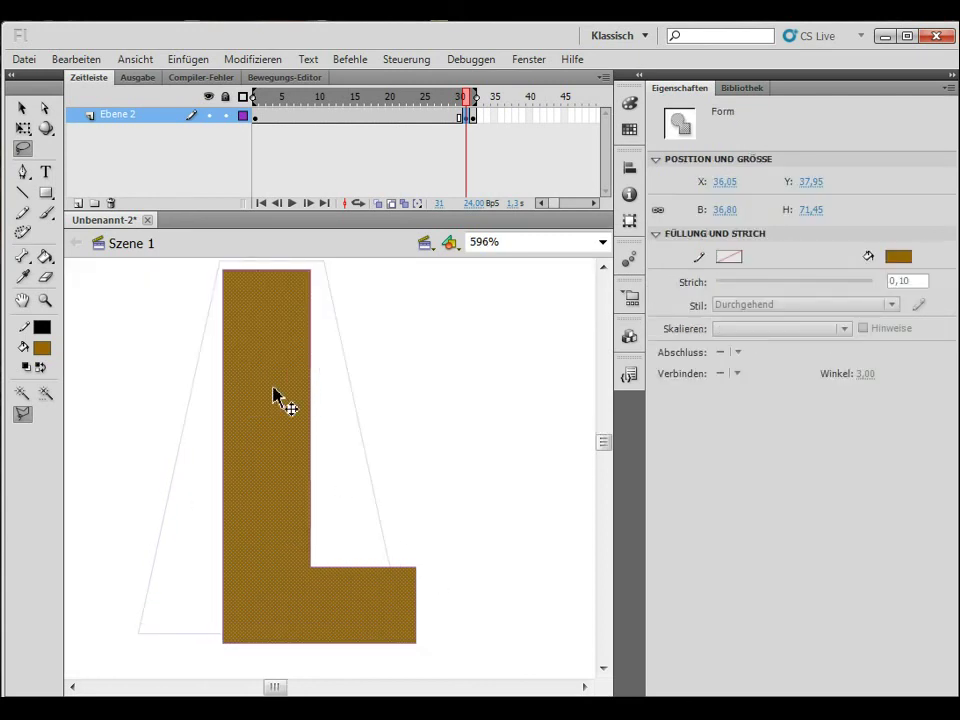
pyautogui.moveTo(130, 347)
pyautogui.mouseDown()
pyautogui.moveTo(146, 314)
pyautogui.moveTo(102, 302)
pyautogui.moveTo(141, 338)
pyautogui.mouseUp()
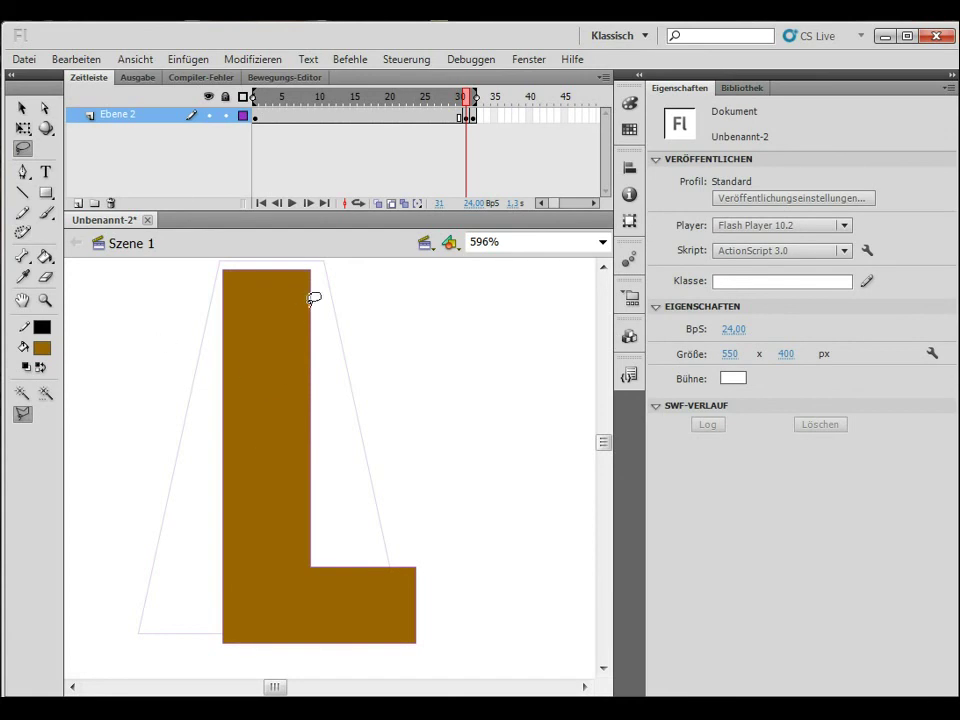
pyautogui.click(257, 117)
pyautogui.click(467, 117)
pyautogui.moveTo(195, 390)
pyautogui.mouseDown()
pyautogui.moveTo(98, 338)
pyautogui.moveTo(126, 354)
pyautogui.mouseUp()
pyautogui.moveTo(254, 440)
pyautogui.mouseDown()
pyautogui.moveTo(259, 384)
pyautogui.moveTo(266, 435)
pyautogui.moveTo(280, 440)
pyautogui.mouseUp()
pyautogui.press('Delete')
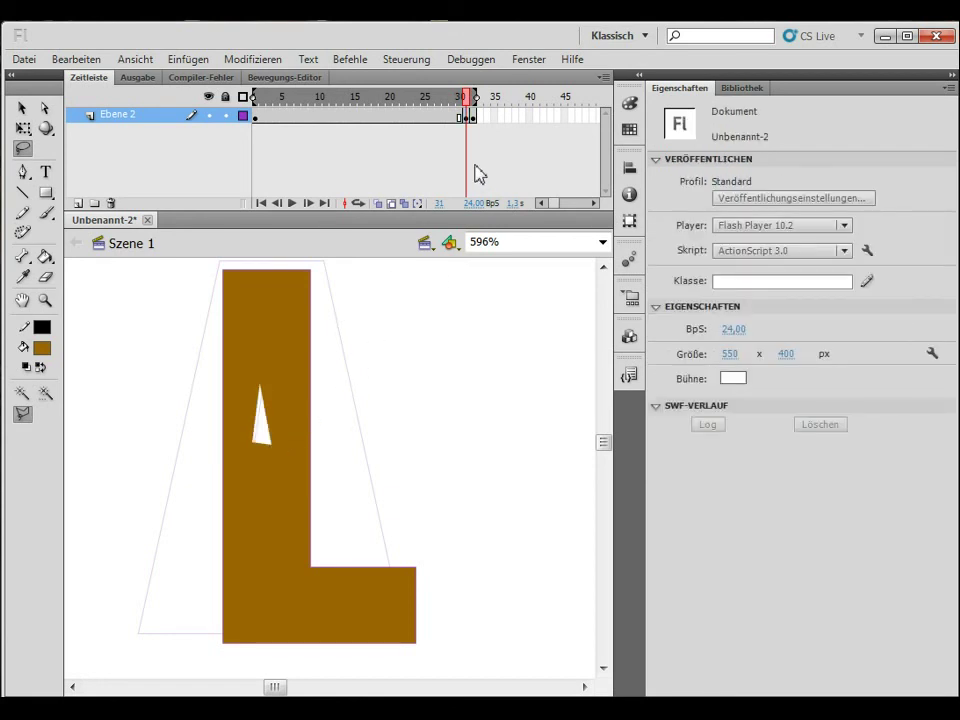
# - Create a shape tween between frames 1 and 31 on Ebene 2 and turn off the onion skin outlines
pyautogui.rightClick(396, 120)
pyautogui.click(484, 156)
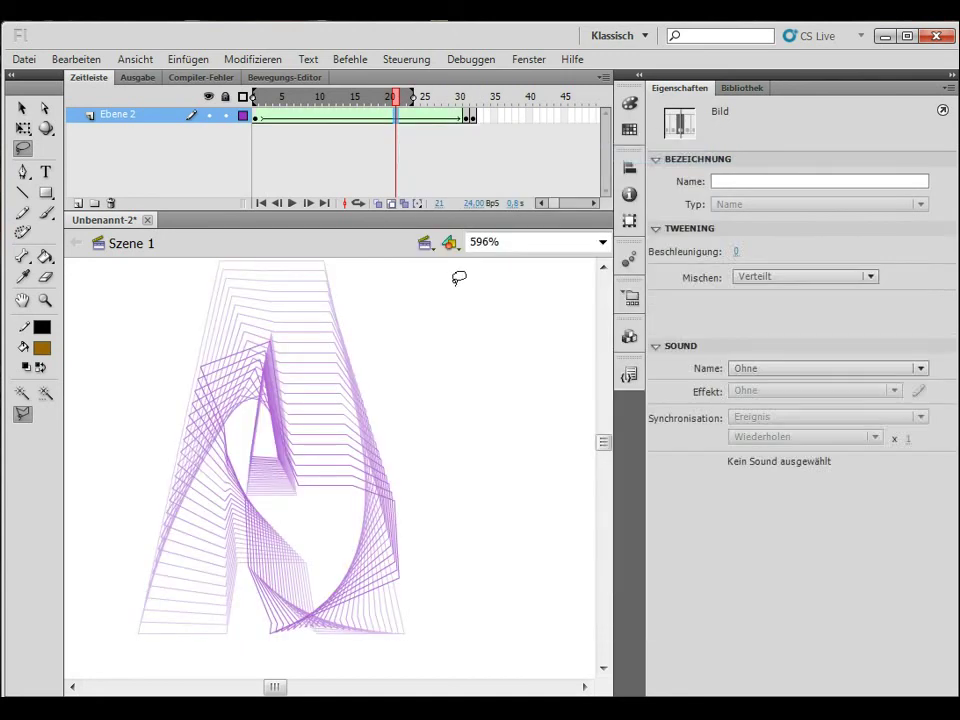
pyautogui.click(392, 203)
# - Preview the A-to-L morph by scrubbing and playing the timeline, and return to frame 1
pyautogui.moveTo(398, 103); pyautogui.dragTo(467, 100)
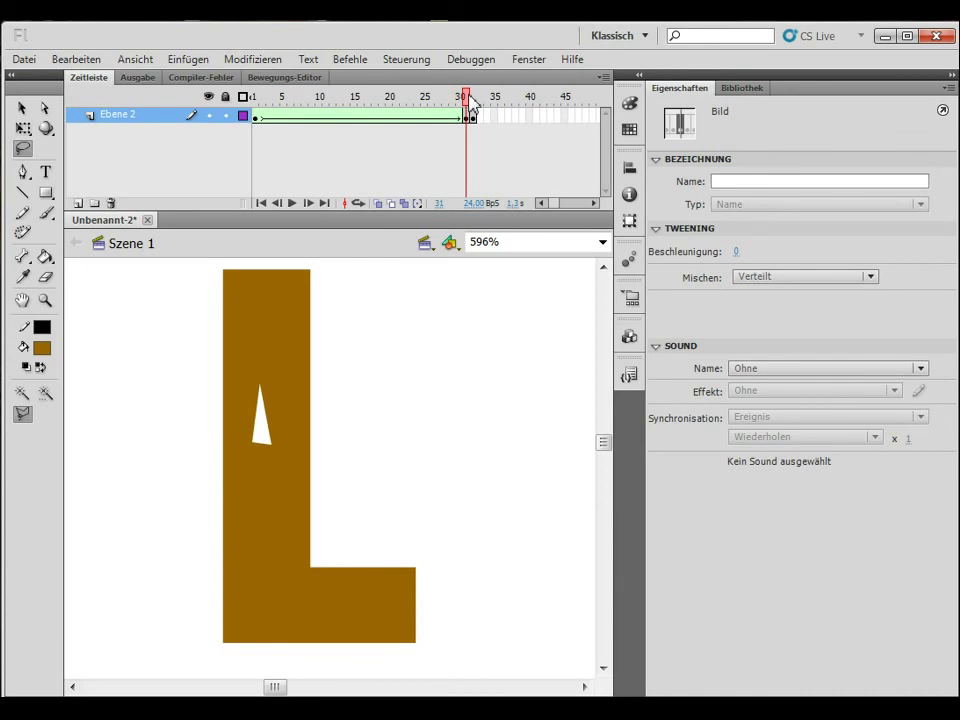
pyautogui.press('Return')
pyautogui.moveTo(430, 96); pyautogui.dragTo(253, 96)
pyautogui.click(315, 265)
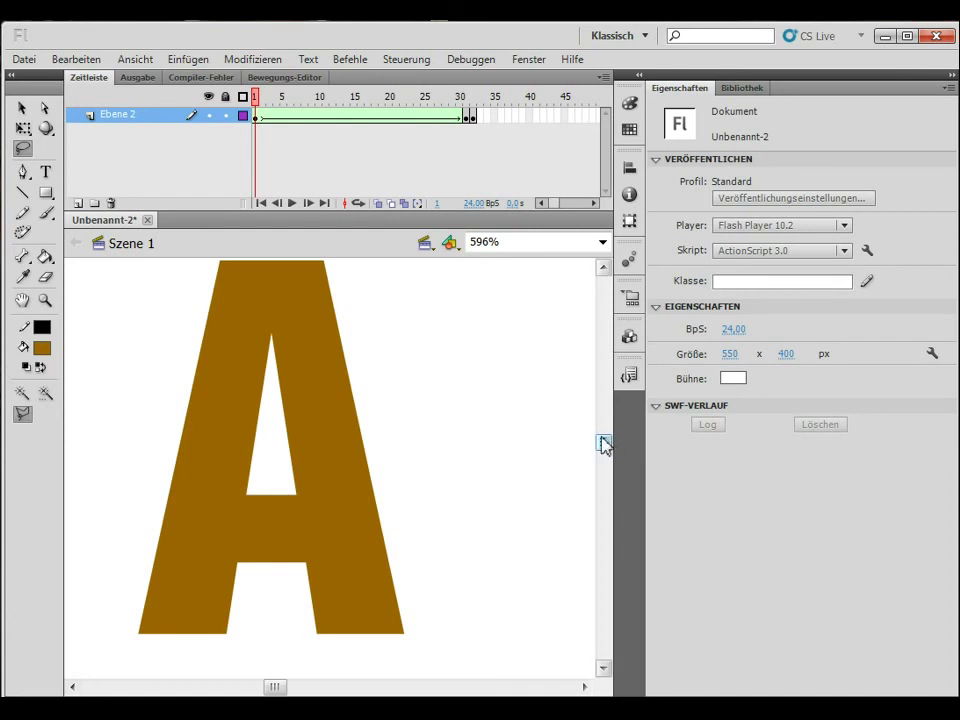
# - Add a shape hint to the A at frame 1 and place it on the letter's upper-right corner
pyautogui.click(22, 107)
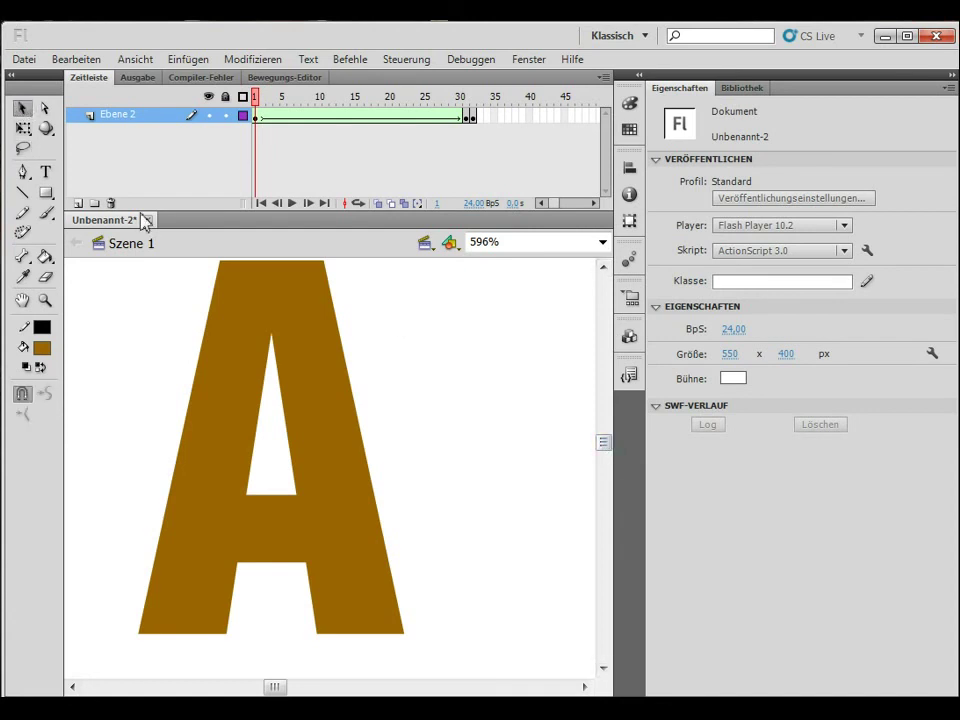
pyautogui.keyDown('ctrl'); pyautogui.keyDown('alt'); pyautogui.click(439, 429); pyautogui.keyUp('alt'); pyautogui.keyUp('ctrl')
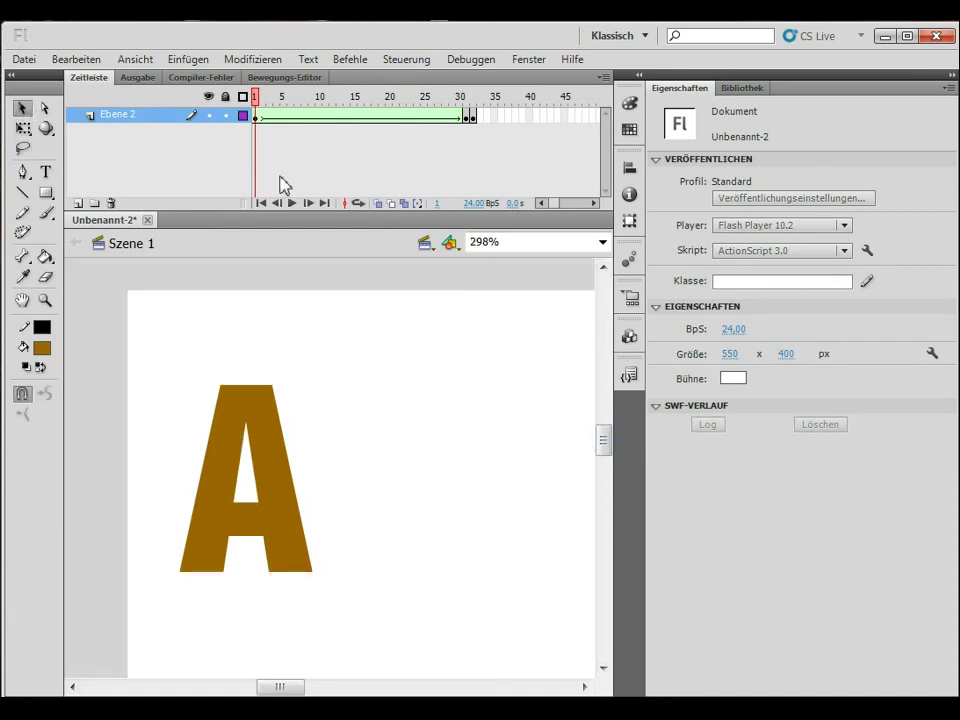
pyautogui.click(257, 122)
pyautogui.click(256, 60)
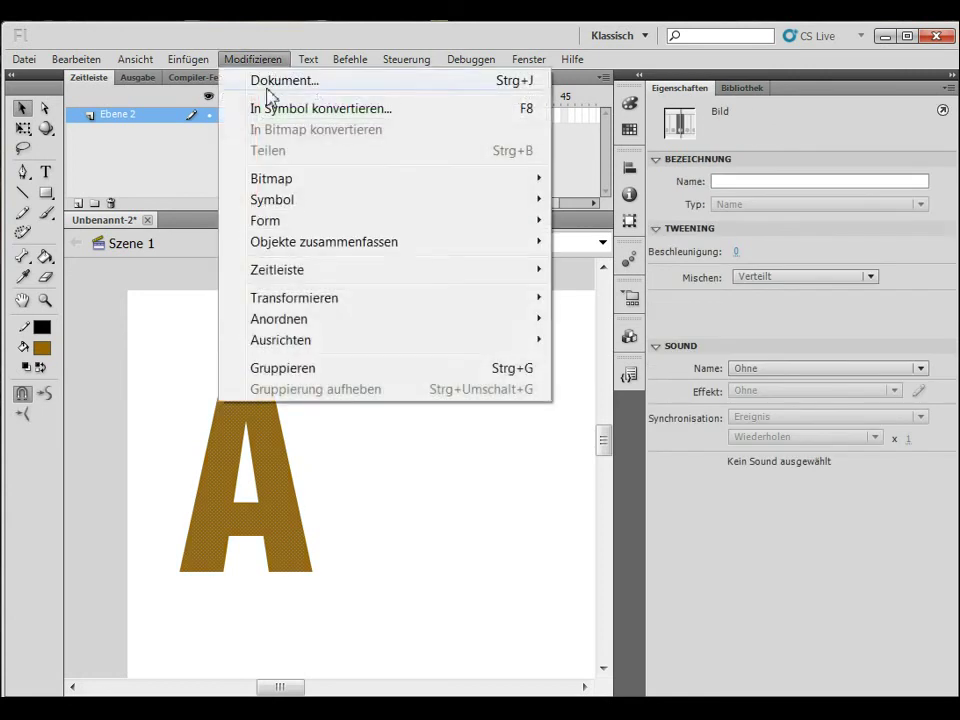
pyautogui.moveTo(289, 222)
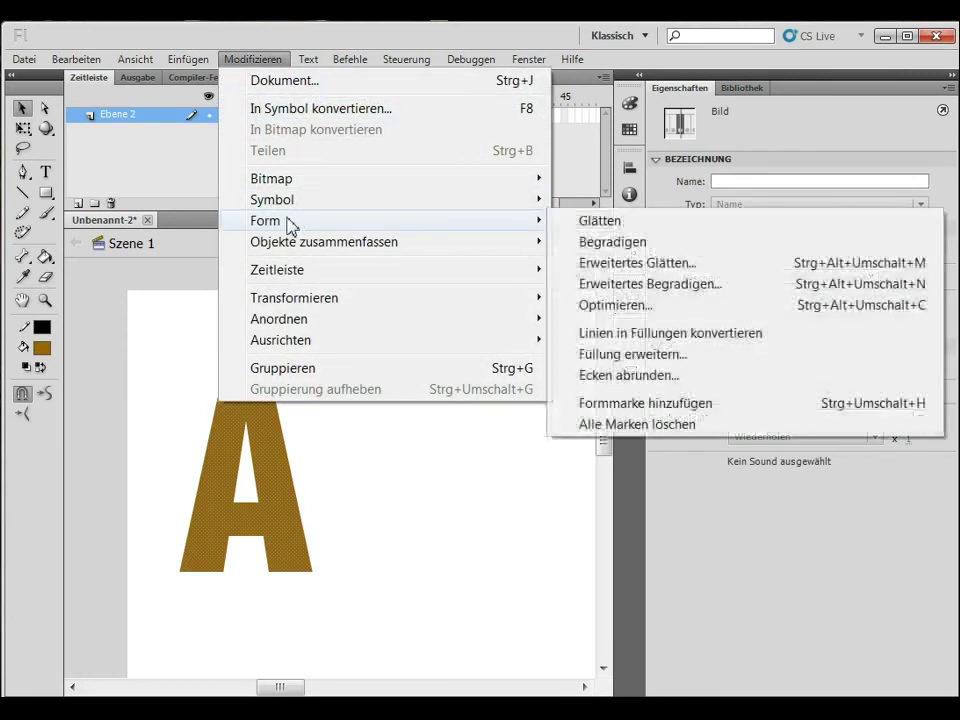
pyautogui.click(632, 405)
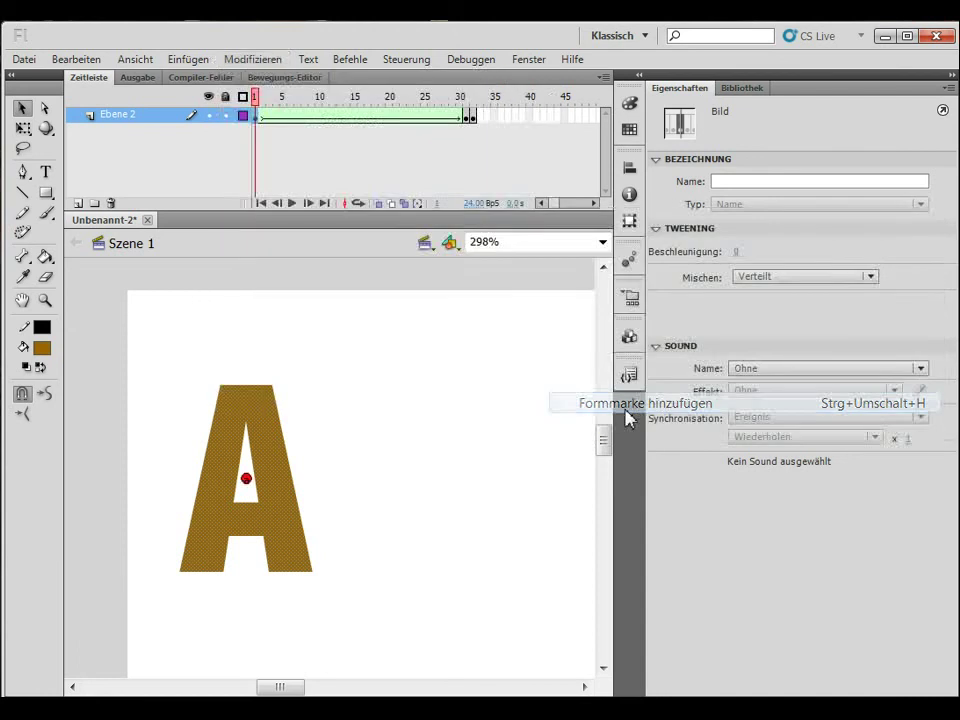
pyautogui.click(348, 406)
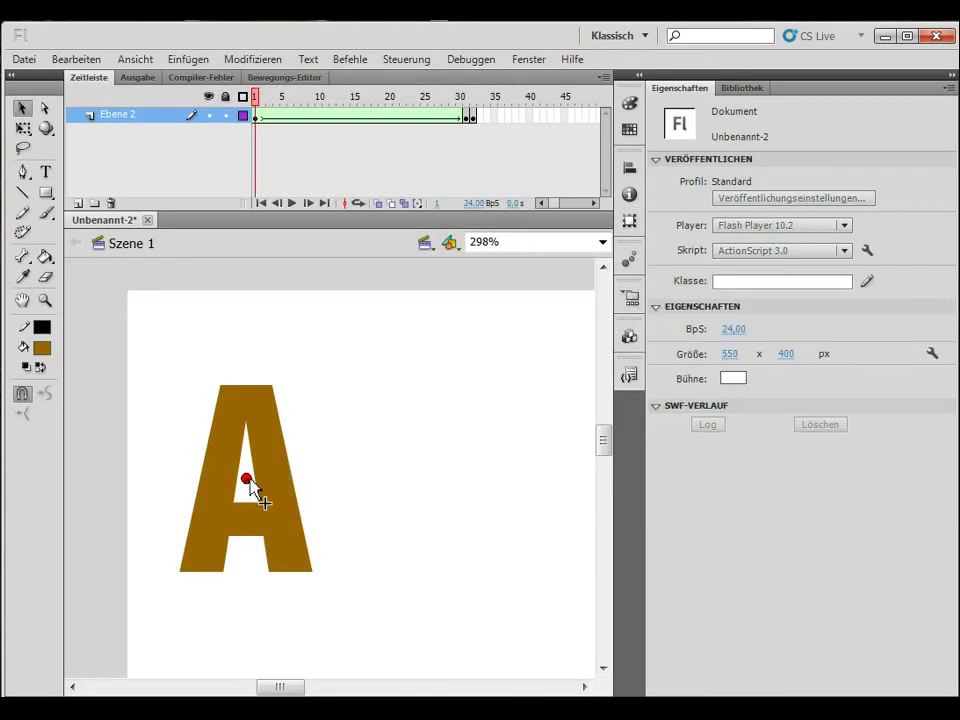
pyautogui.moveTo(274, 389); pyautogui.dragTo(273, 386)
# - Place the matching shape hint on the upper-right corner of the L's stem at frame 31
pyautogui.click(467, 116)
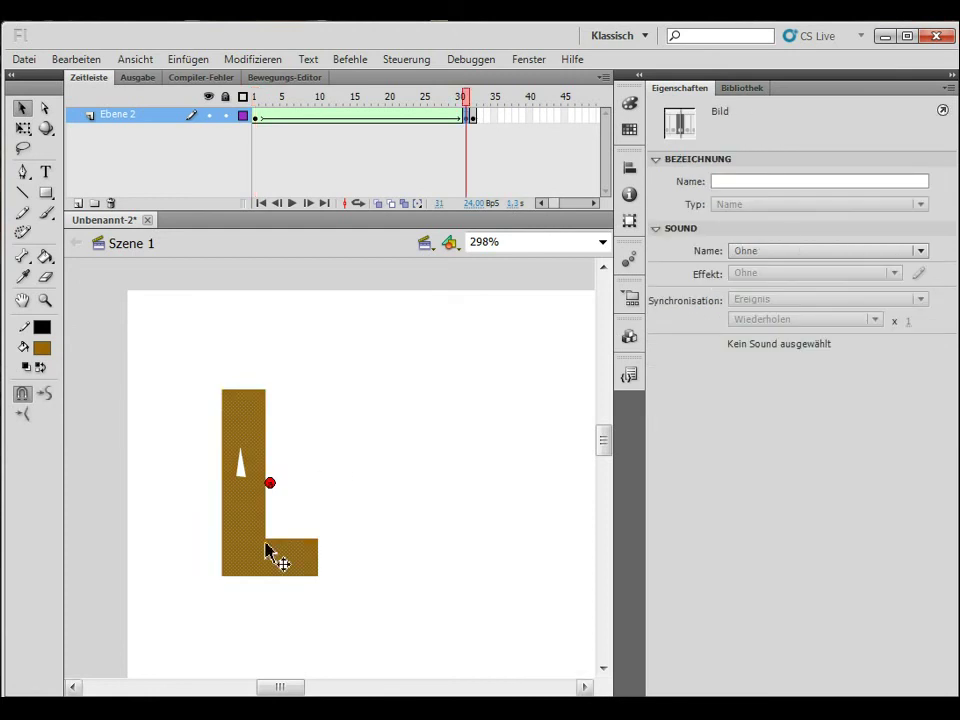
pyautogui.click(317, 461)
pyautogui.moveTo(271, 484); pyautogui.dragTo(265, 390)
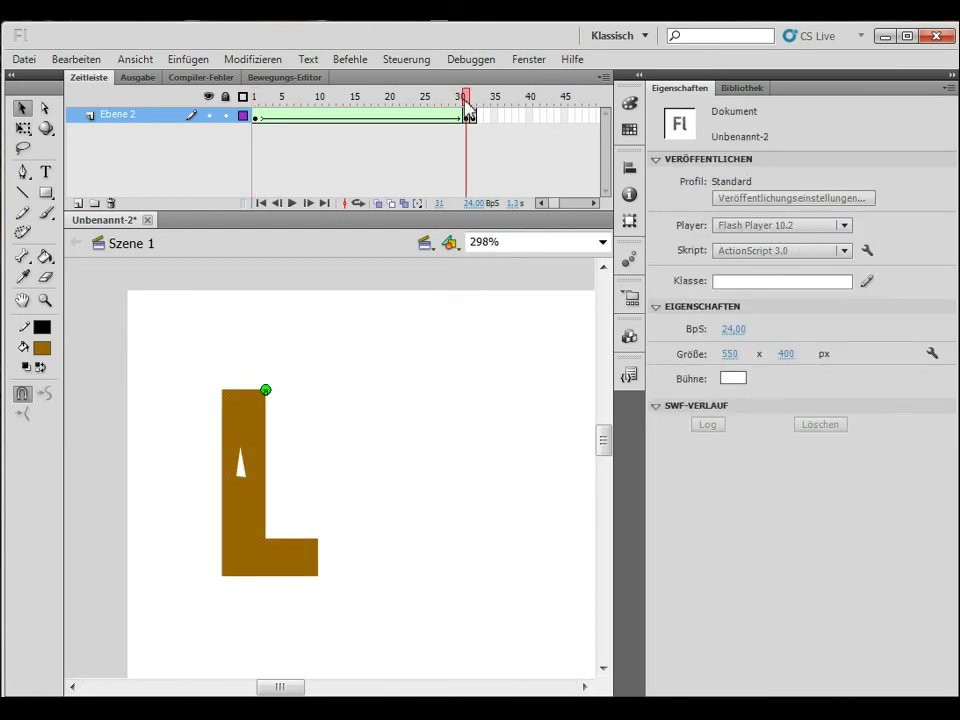
# - Add a second shape hint on the A's upper-left corner at frame 1 and place its match on the L's upper-left corner at frame 31
pyautogui.moveTo(471, 107); pyautogui.dragTo(197, 108)
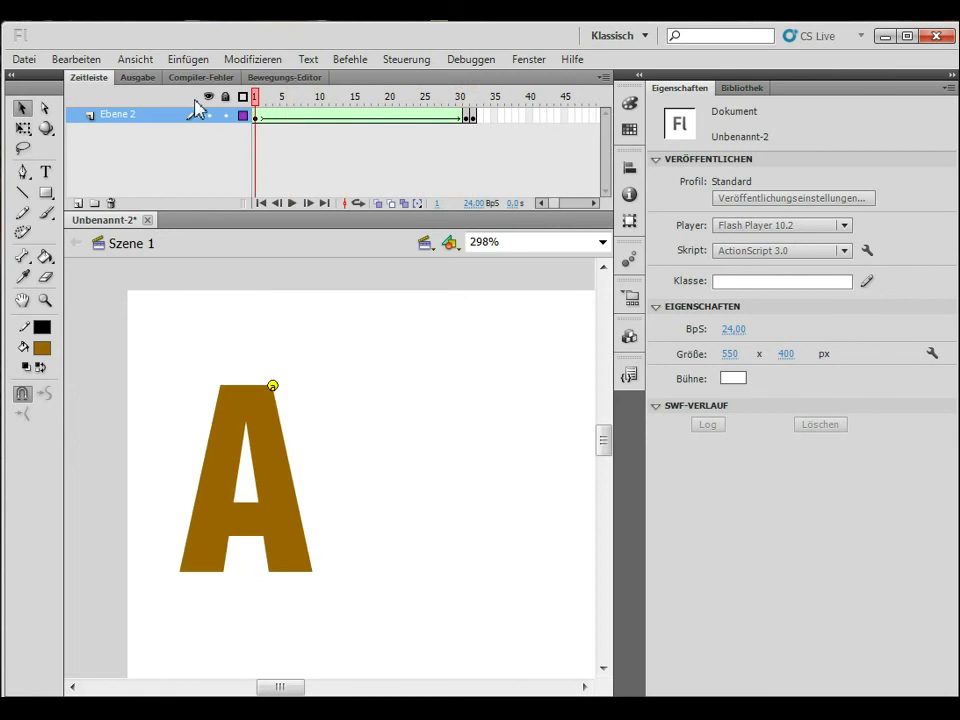
pyautogui.click(259, 116)
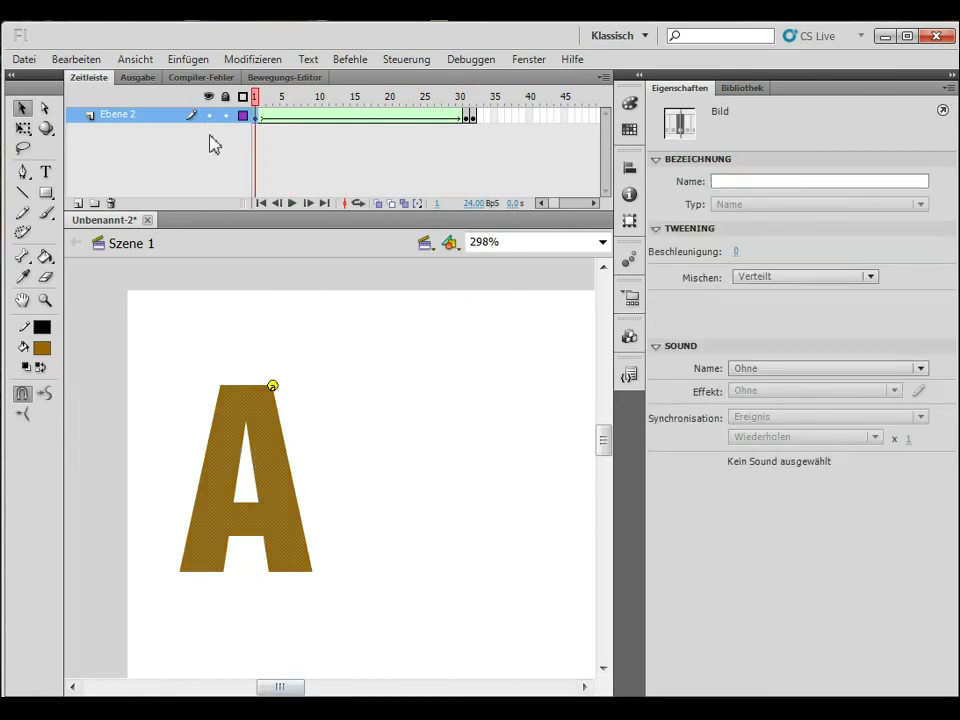
pyautogui.click(255, 60)
pyautogui.moveTo(296, 221)
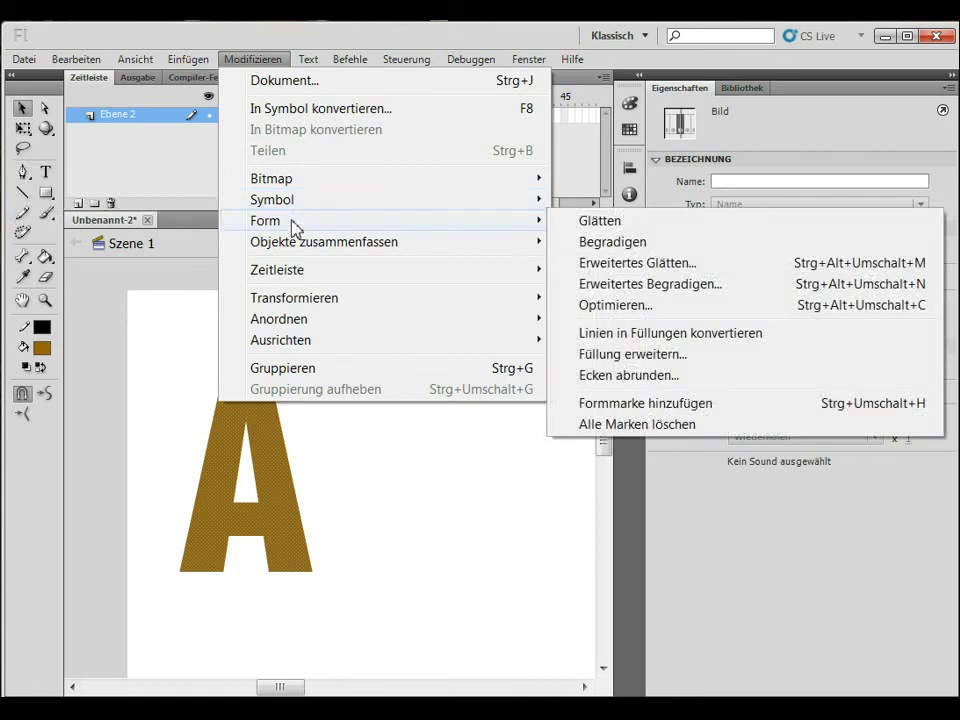
pyautogui.click(666, 408)
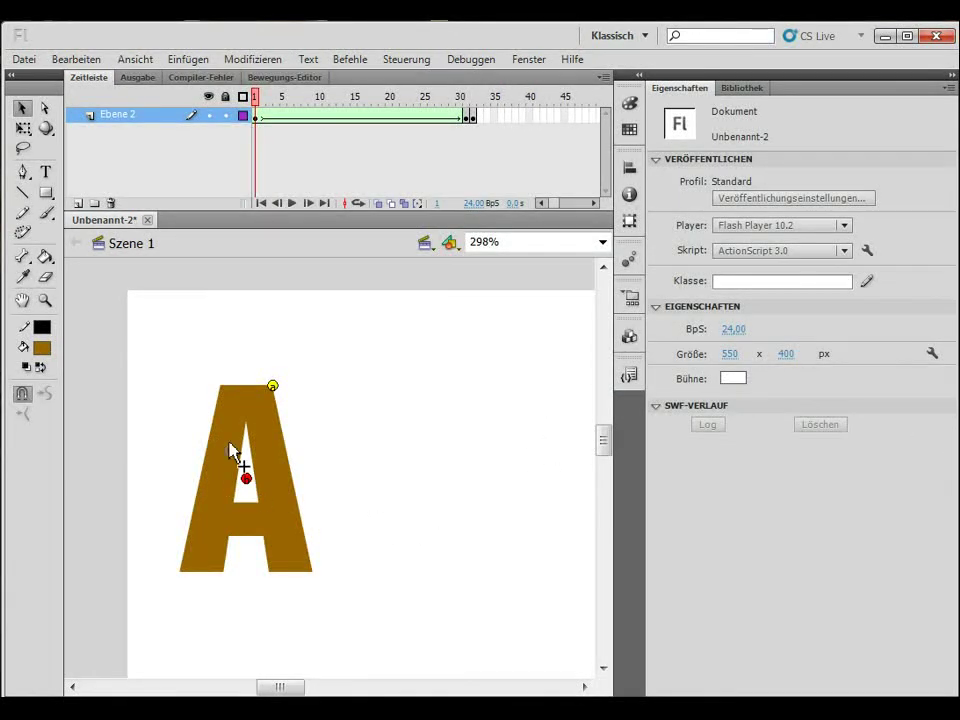
pyautogui.moveTo(215, 385); pyautogui.dragTo(220, 386)
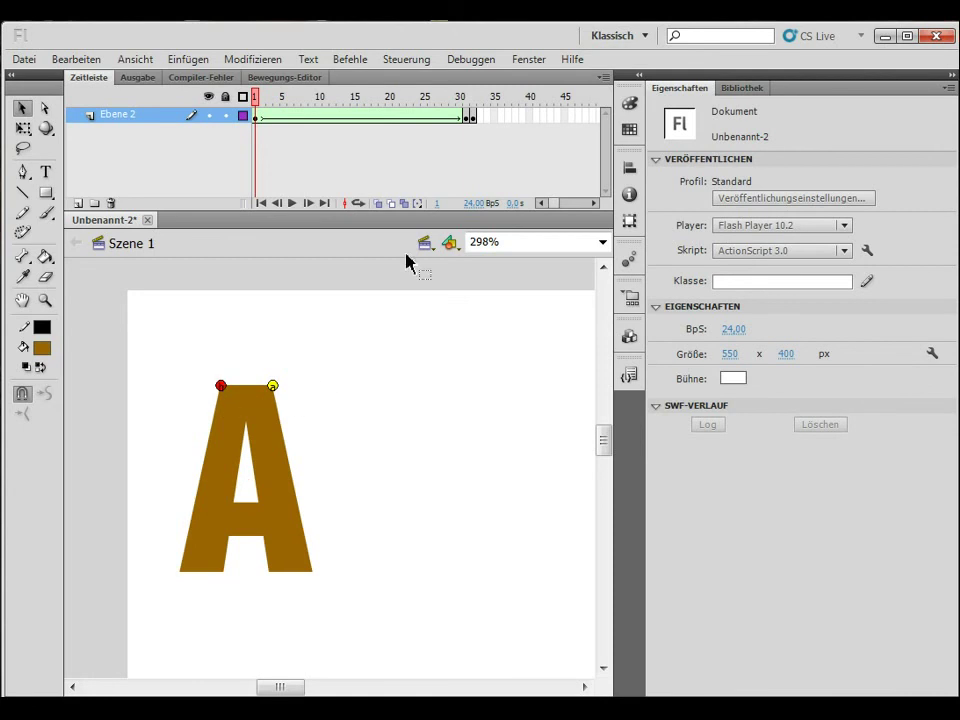
pyautogui.click(470, 126)
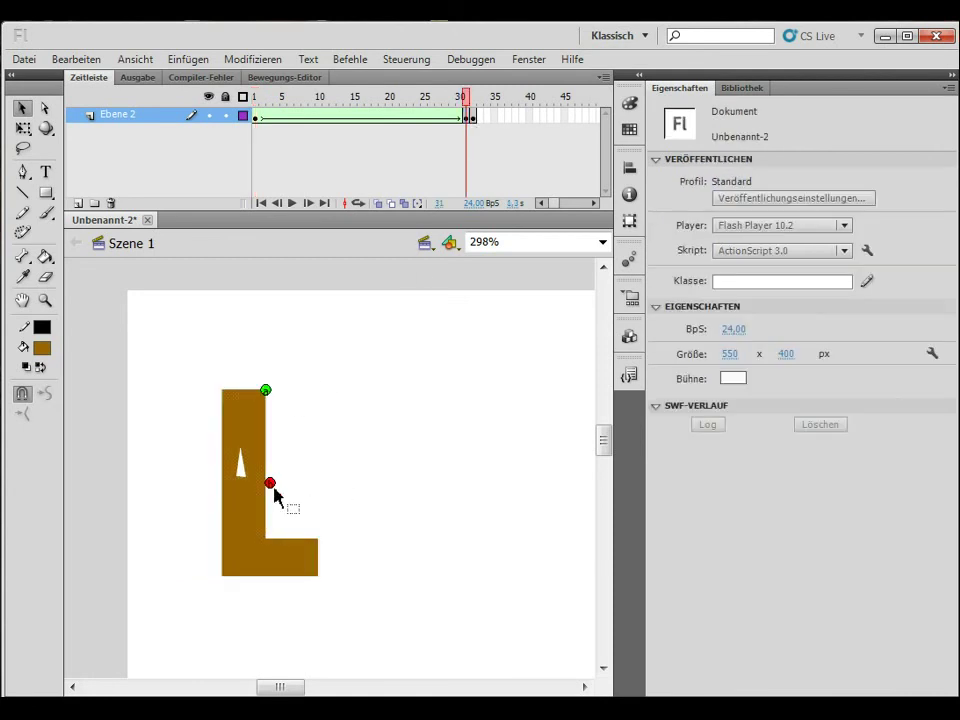
pyautogui.moveTo(270, 484); pyautogui.dragTo(222, 389)
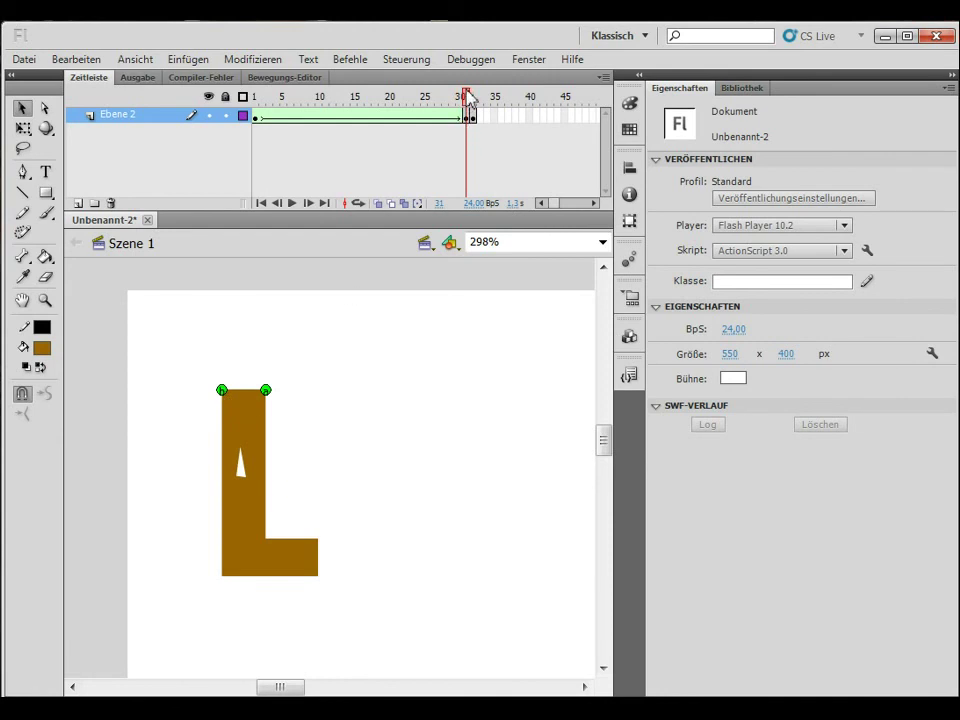
# - Preview the A-to-L morph with both shape hints by scrubbing between frames 1 and 31, ending on frame 31
pyautogui.moveTo(467, 97); pyautogui.dragTo(470, 134)
pyautogui.moveTo(470, 104); pyautogui.dragTo(240, 80)
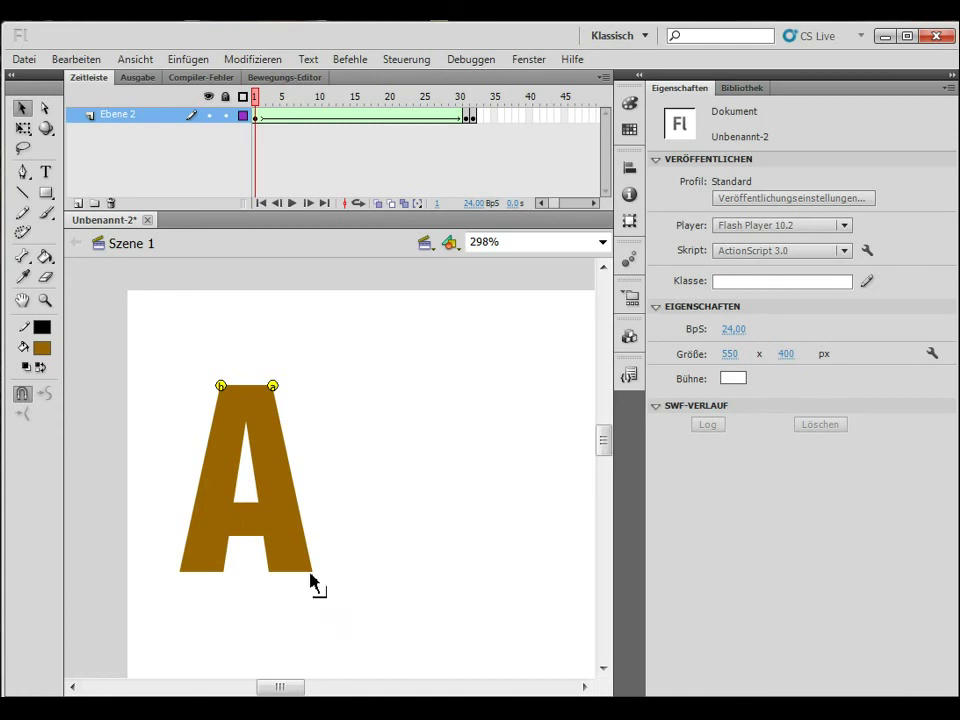
pyautogui.moveTo(257, 101); pyautogui.dragTo(164, 126)
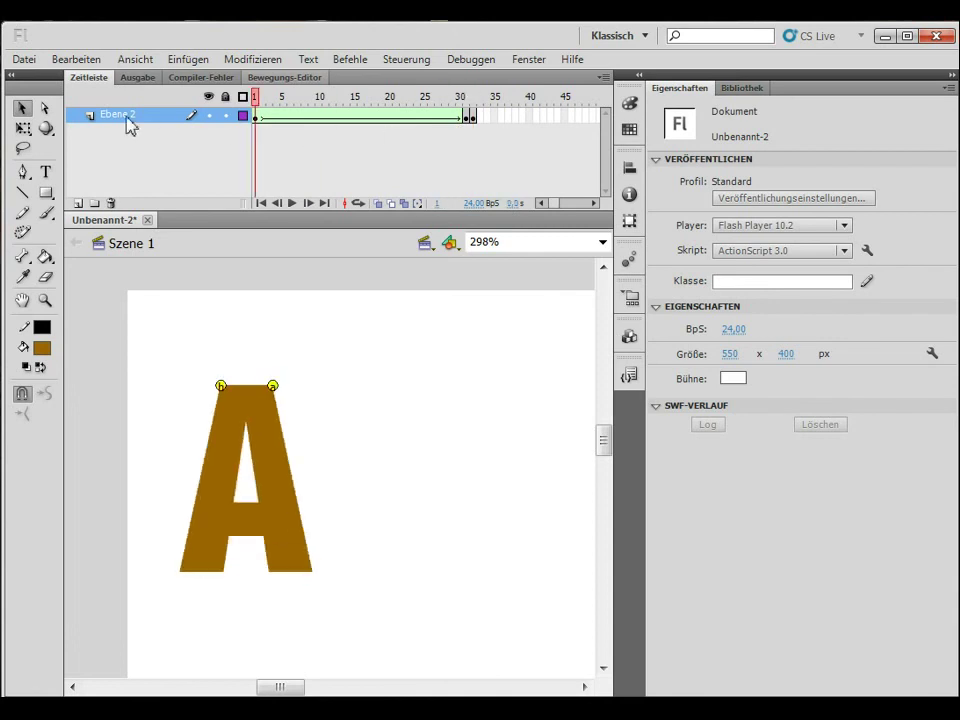
pyautogui.keyDown('ctrl'); pyautogui.keyDown('alt'); pyautogui.click(357, 515); pyautogui.keyUp('alt'); pyautogui.keyUp('ctrl')
pyautogui.hotkey('alt', 'space')
pyautogui.press('Escape')
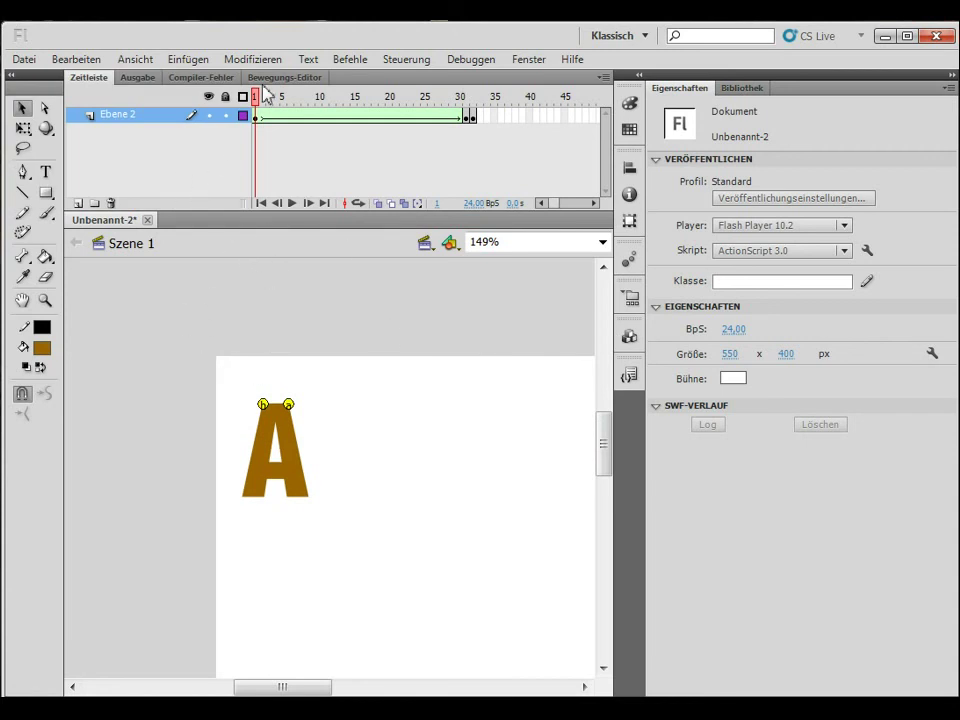
pyautogui.moveTo(256, 99); pyautogui.dragTo(215, 95)
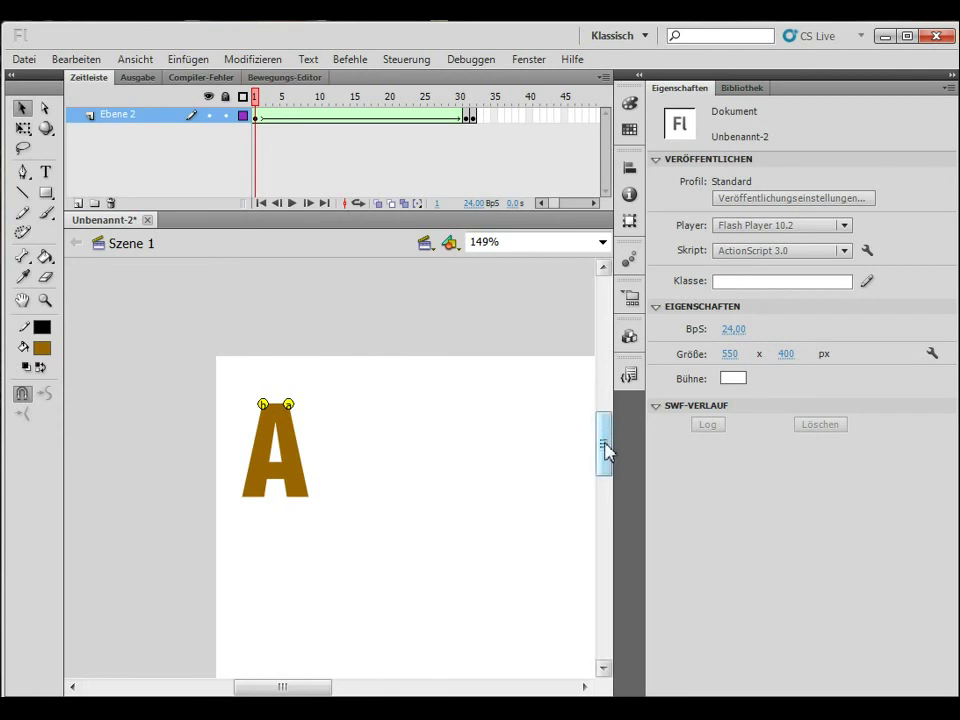
pyautogui.moveTo(606, 450)
pyautogui.mouseDown()
pyautogui.moveTo(606, 429)
pyautogui.moveTo(602, 451)
pyautogui.mouseUp()
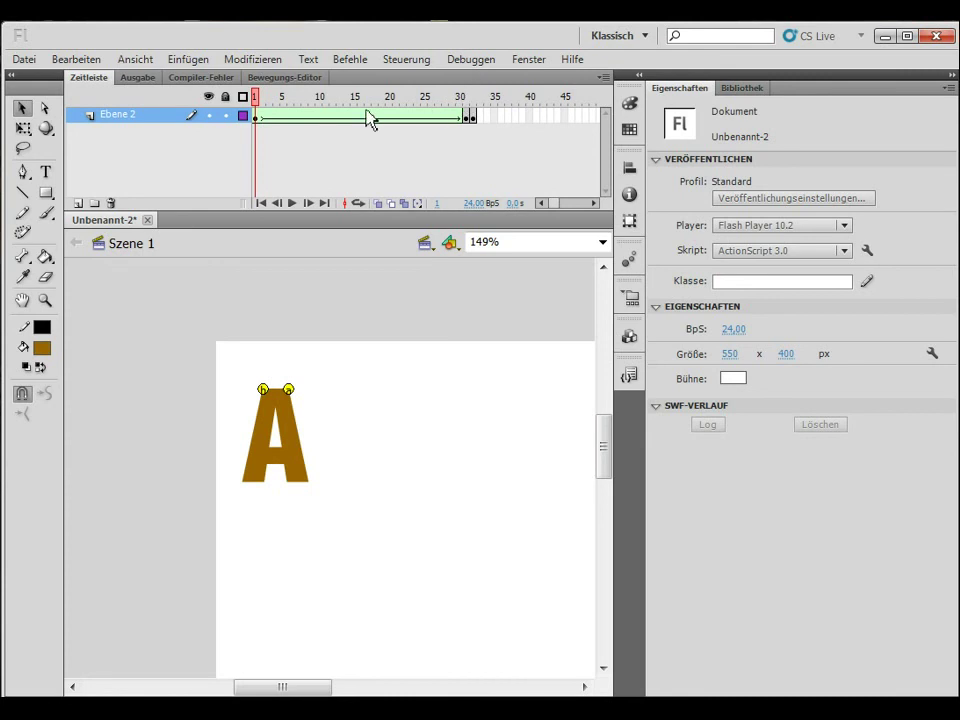
pyautogui.moveTo(262, 105); pyautogui.dragTo(236, 107)
pyautogui.moveTo(258, 103); pyautogui.dragTo(474, 112)
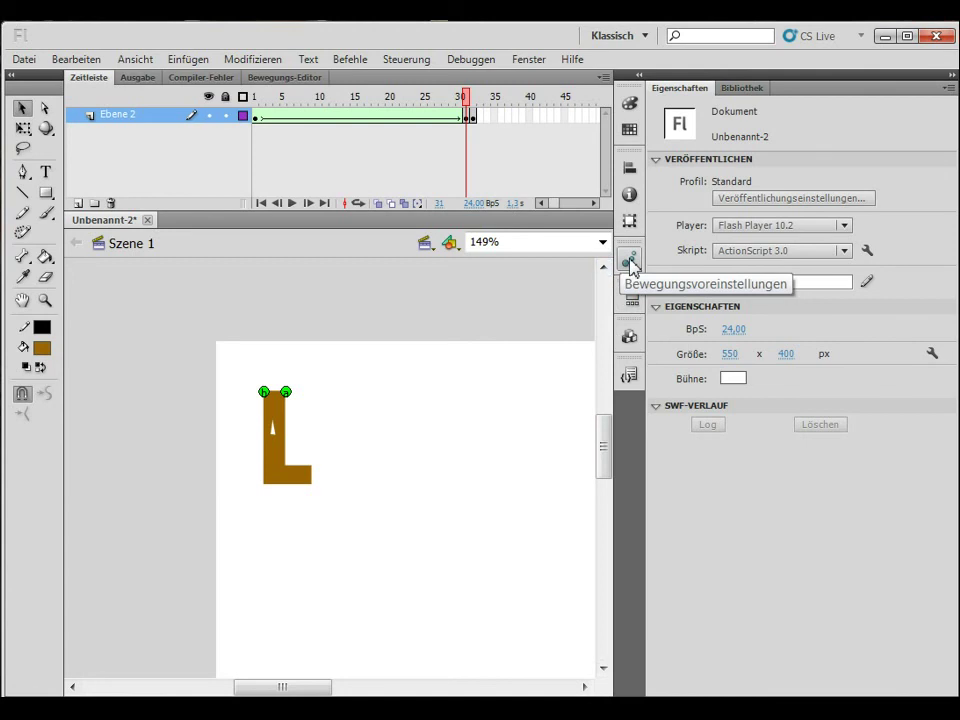
# - Create a new ActionScript 3.0 document of 550 x 400 px at 24 frames per second
pyautogui.click(24, 59)
pyautogui.click(84, 84)
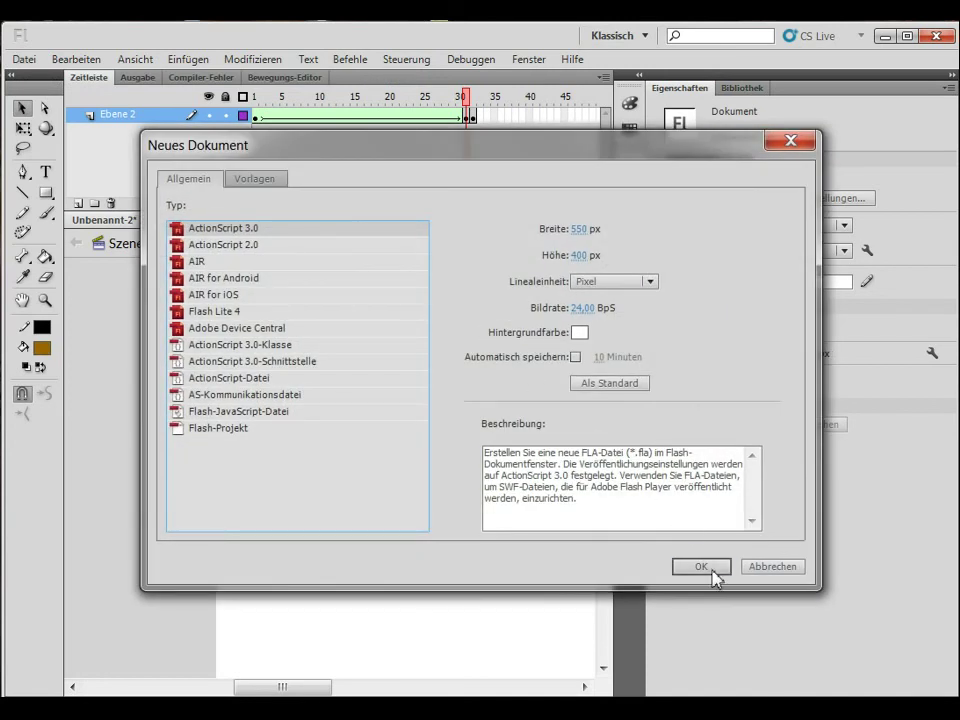
pyautogui.click(713, 572)
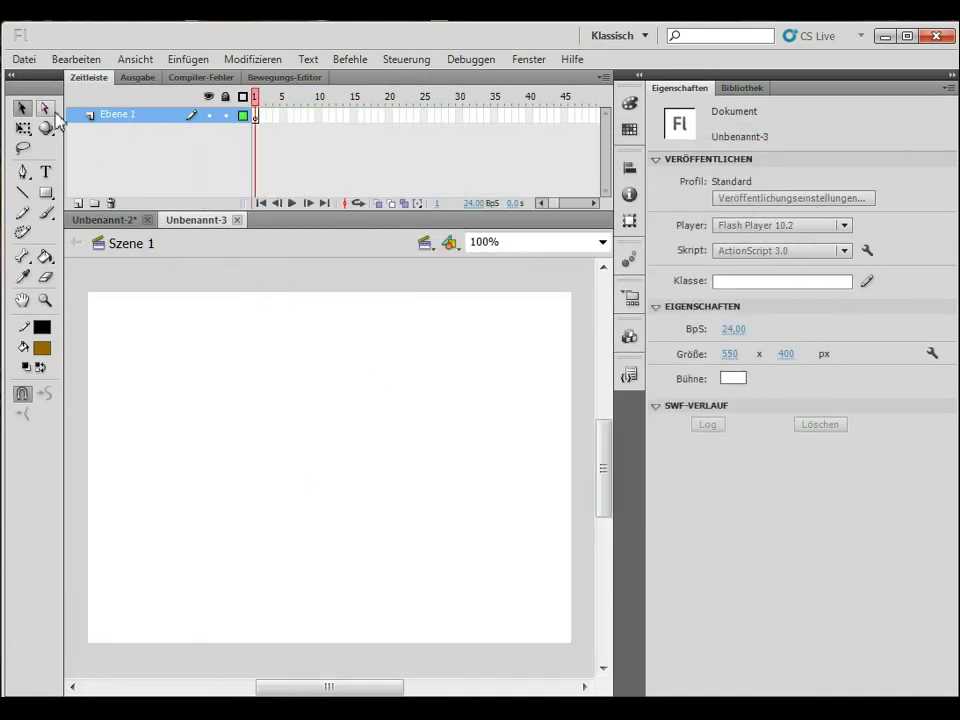
# - Draw a brown circle about 45 px across as a drawing object near the stage's upper-left corner with the Ellipse tool
pyautogui.click(45, 192)
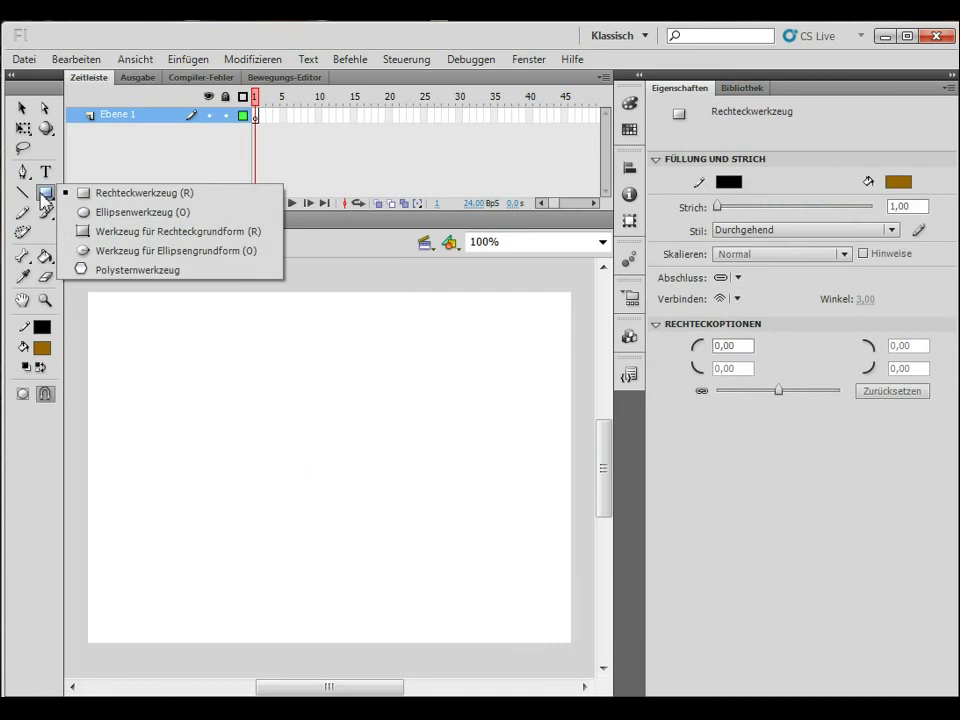
pyautogui.click(113, 214)
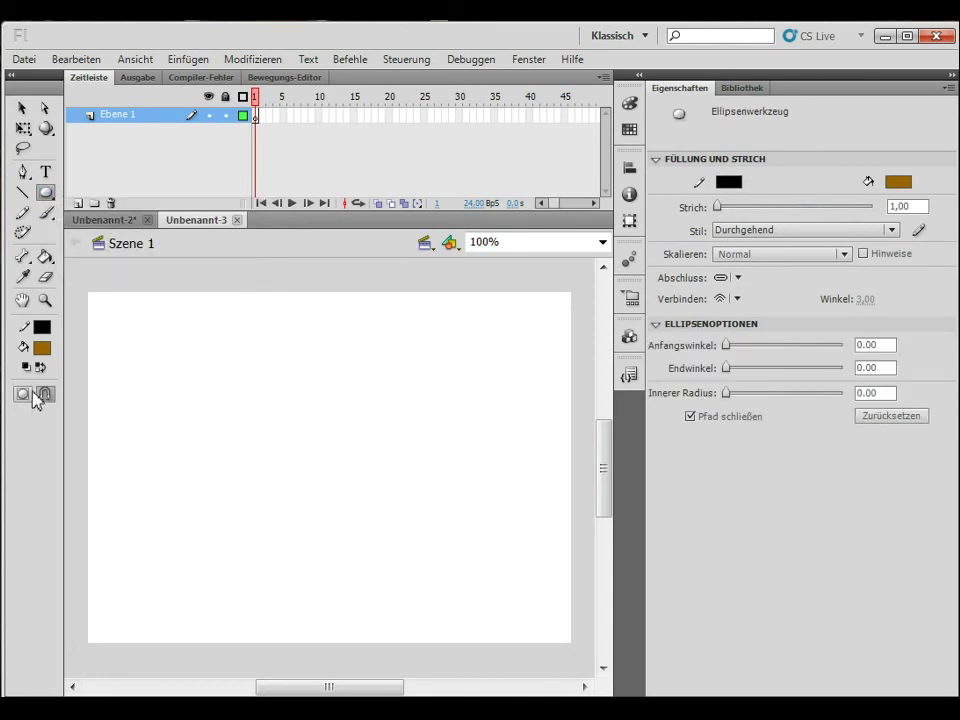
pyautogui.click(24, 394)
pyautogui.moveTo(134, 360); pyautogui.dragTo(172, 321)
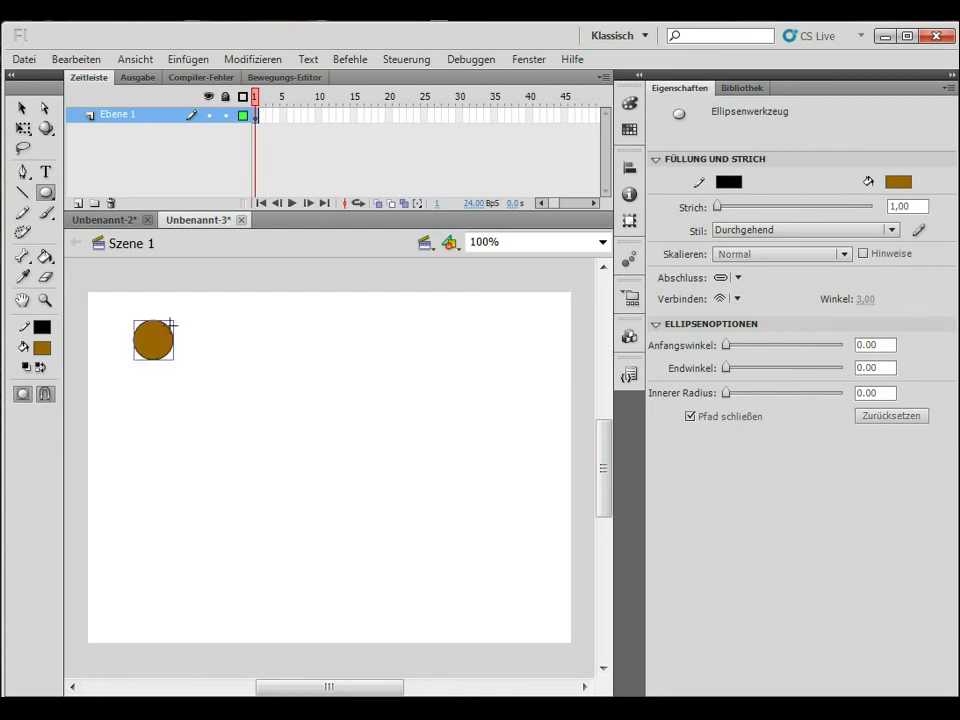
# - Convert the circle into a movie clip symbol named "ball" and move it slightly down to Y 61.5
pyautogui.click(22, 107)
pyautogui.click(178, 348)
pyautogui.click(167, 334)
pyautogui.click(252, 60)
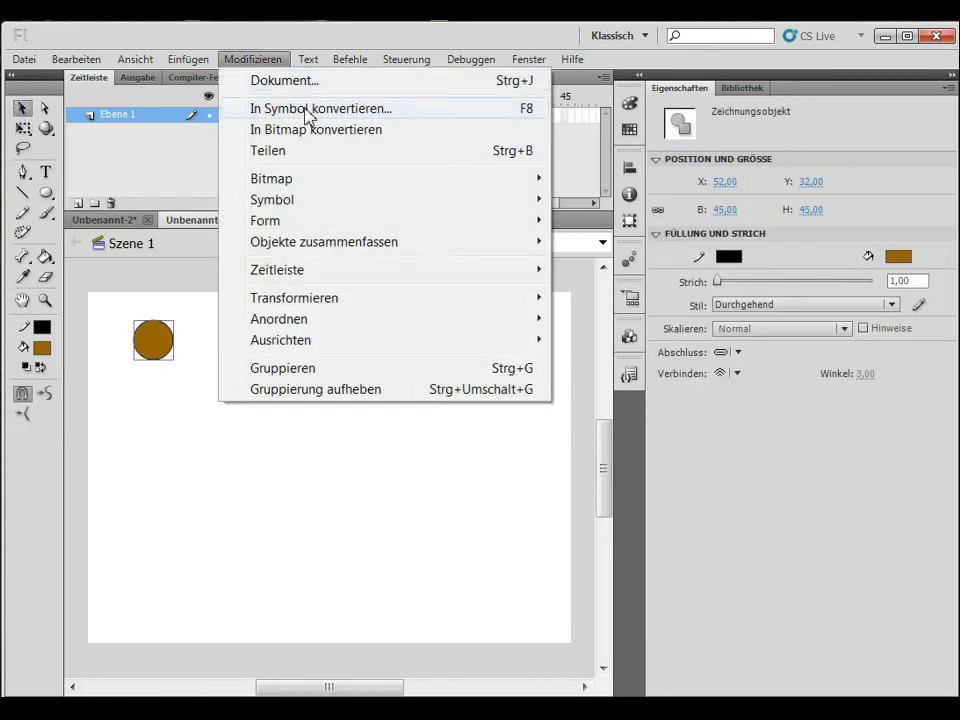
pyautogui.click(306, 108)
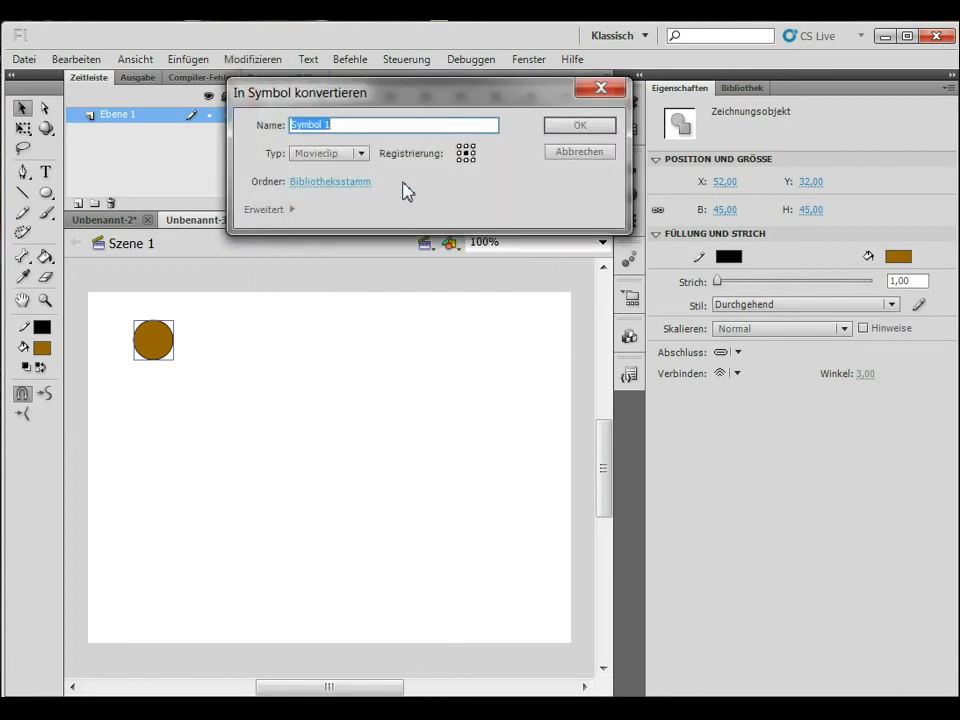
pyautogui.write('ball')
pyautogui.press('Return')
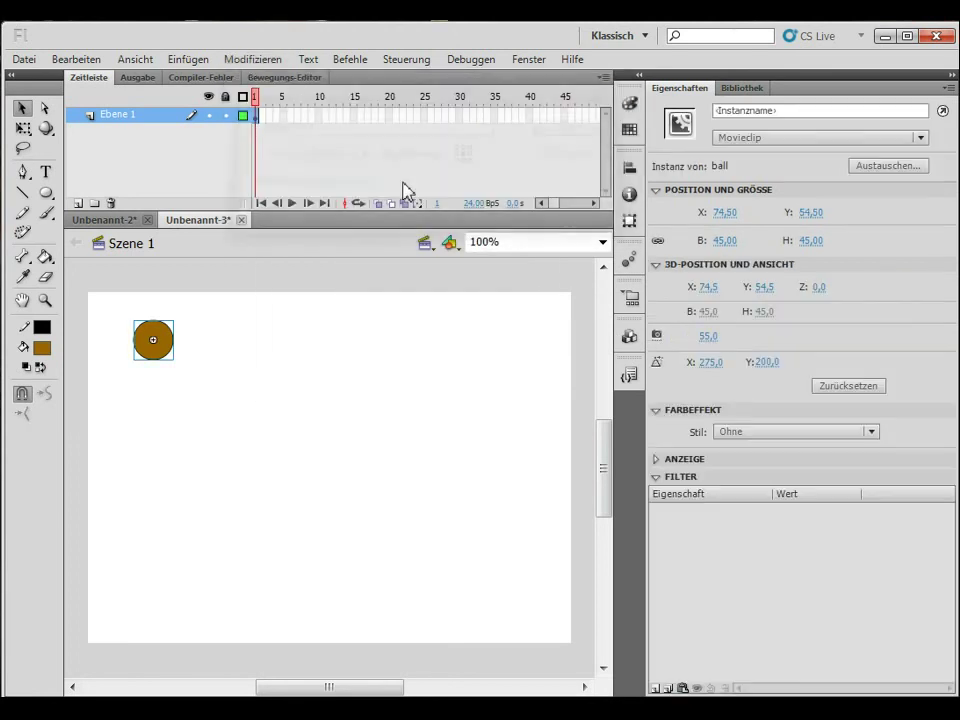
pyautogui.click(234, 456)
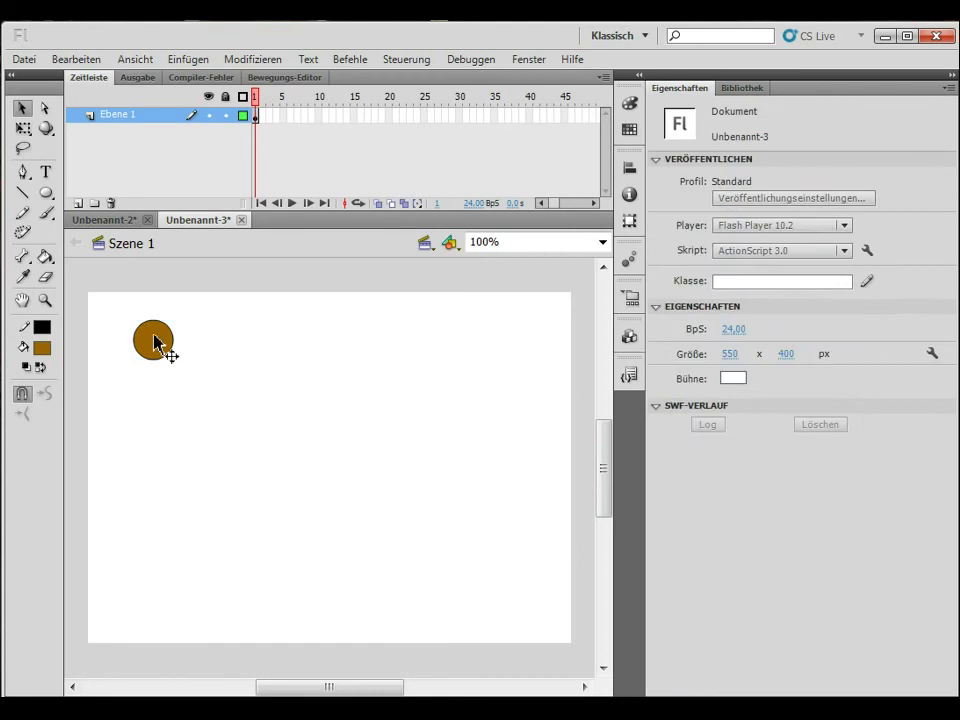
pyautogui.moveTo(161, 343); pyautogui.dragTo(161, 350)
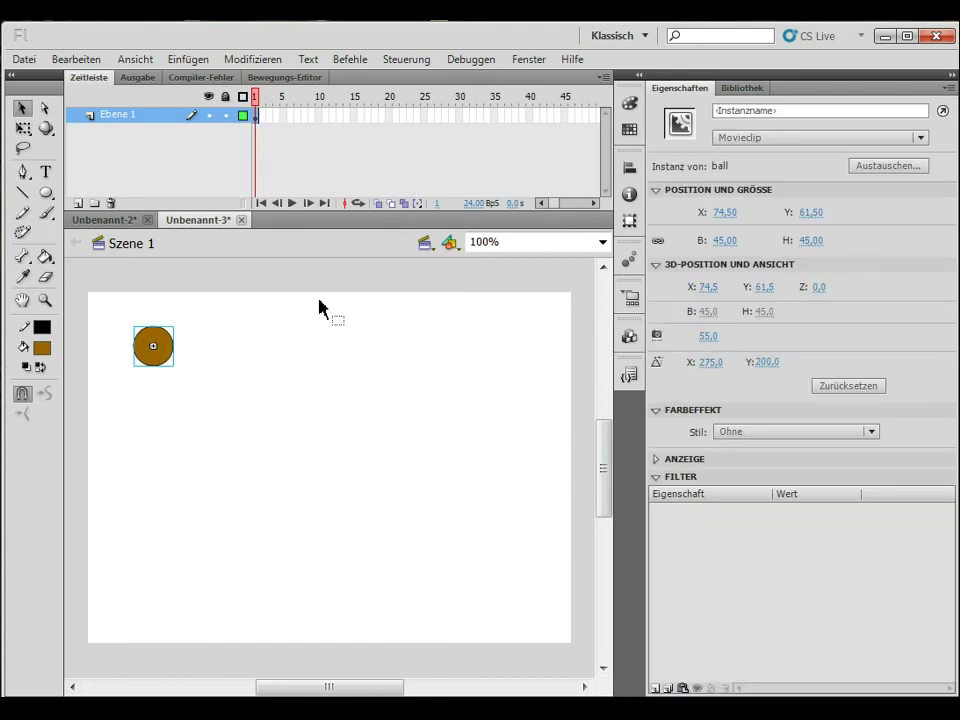
# - Open the motion presets and look through the animations in the Standardvoreinstellungen folder
pyautogui.click(630, 263)
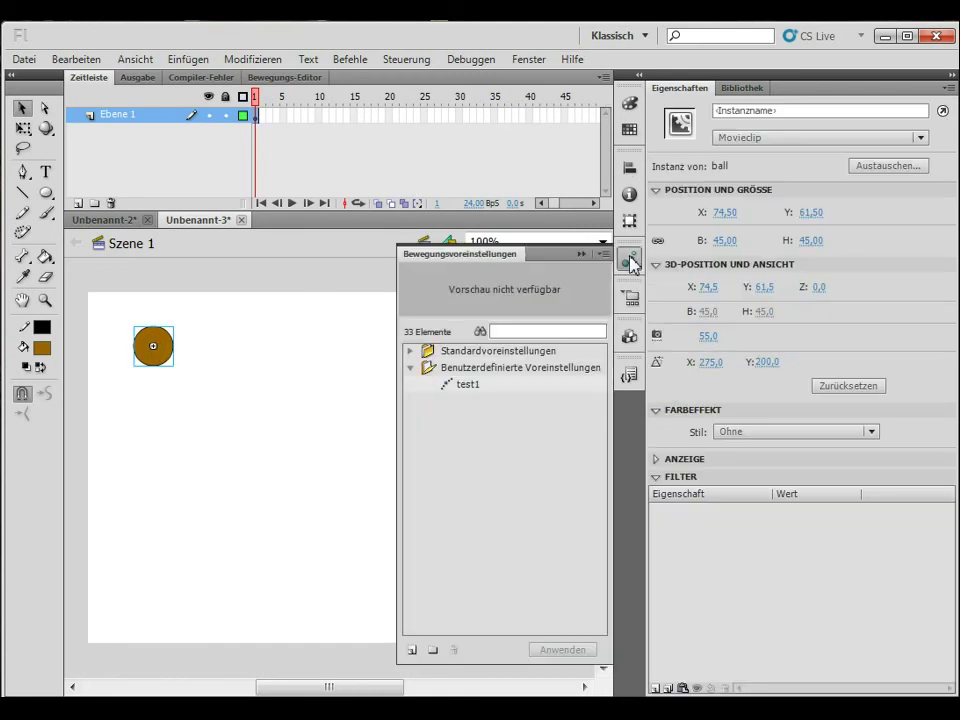
pyautogui.click(411, 351)
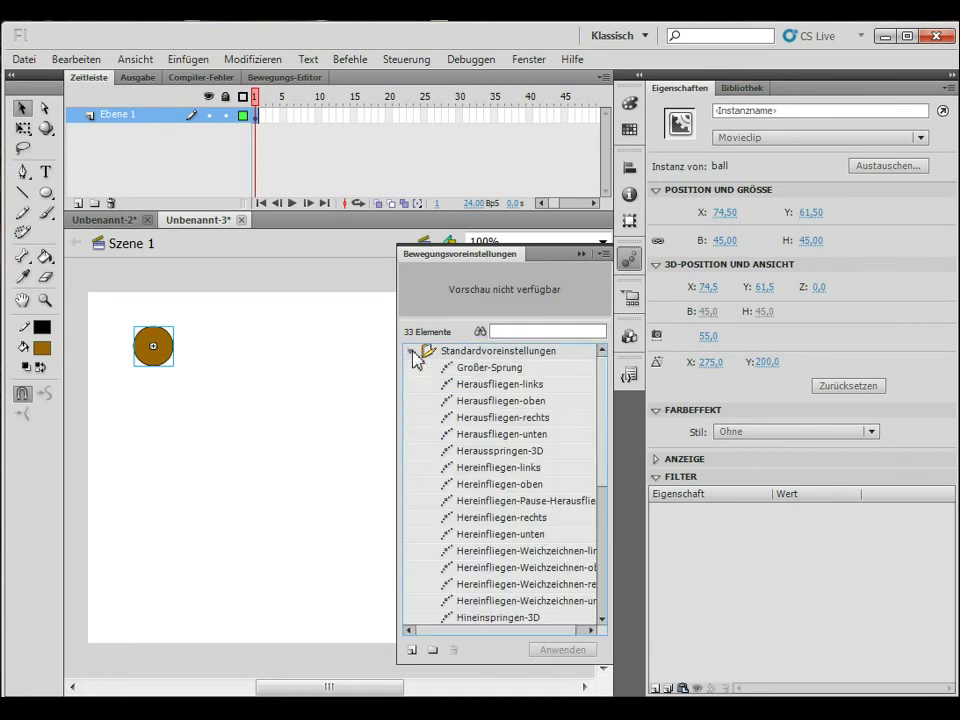
pyautogui.moveTo(603, 400); pyautogui.dragTo(597, 585)
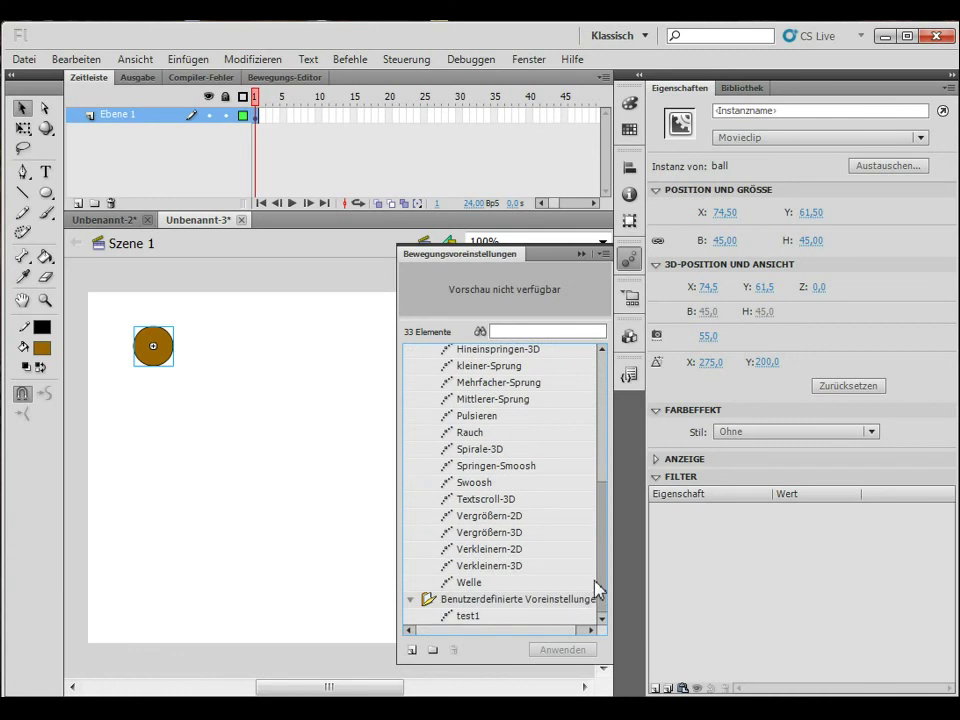
pyautogui.moveTo(597, 568); pyautogui.dragTo(603, 400)
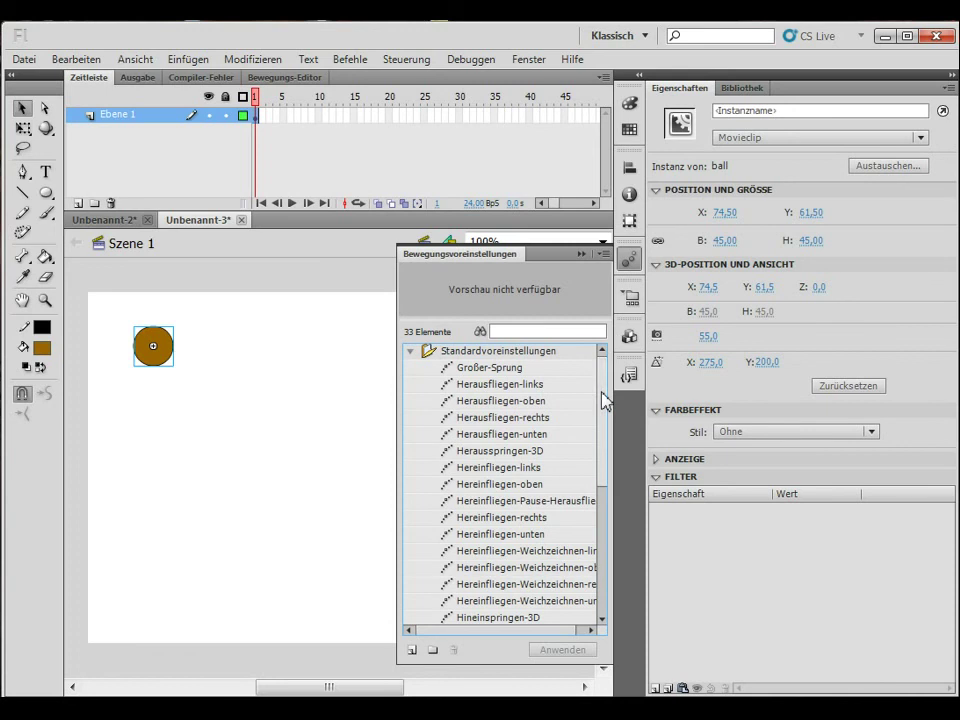
pyautogui.scroll(-4, 568, 435)
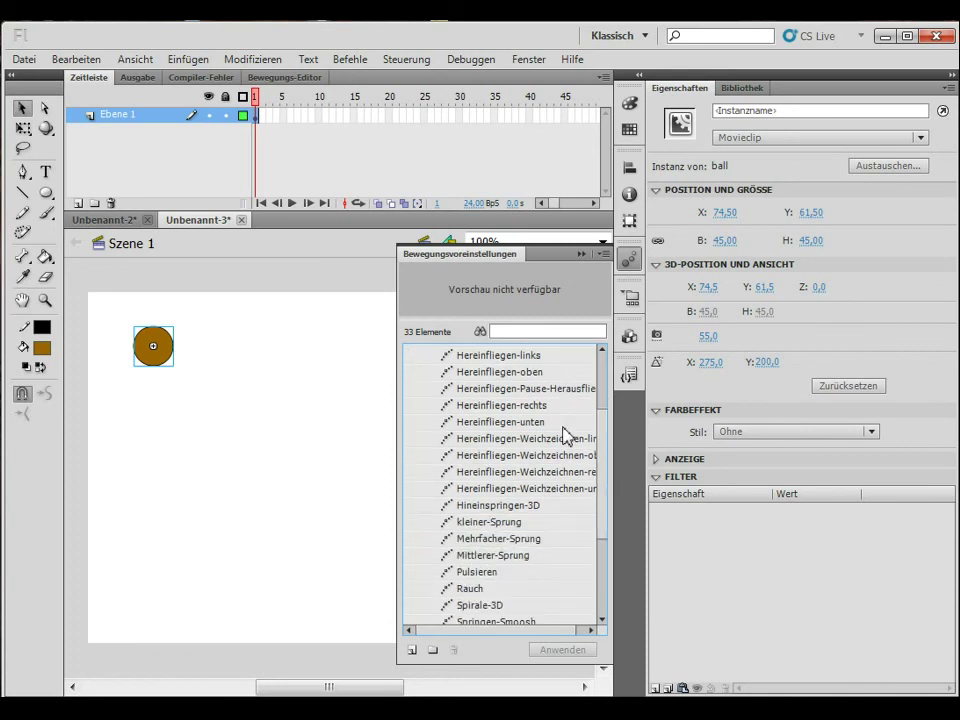
pyautogui.scroll(-2, 568, 437)
pyautogui.scroll(-3, 551, 450)
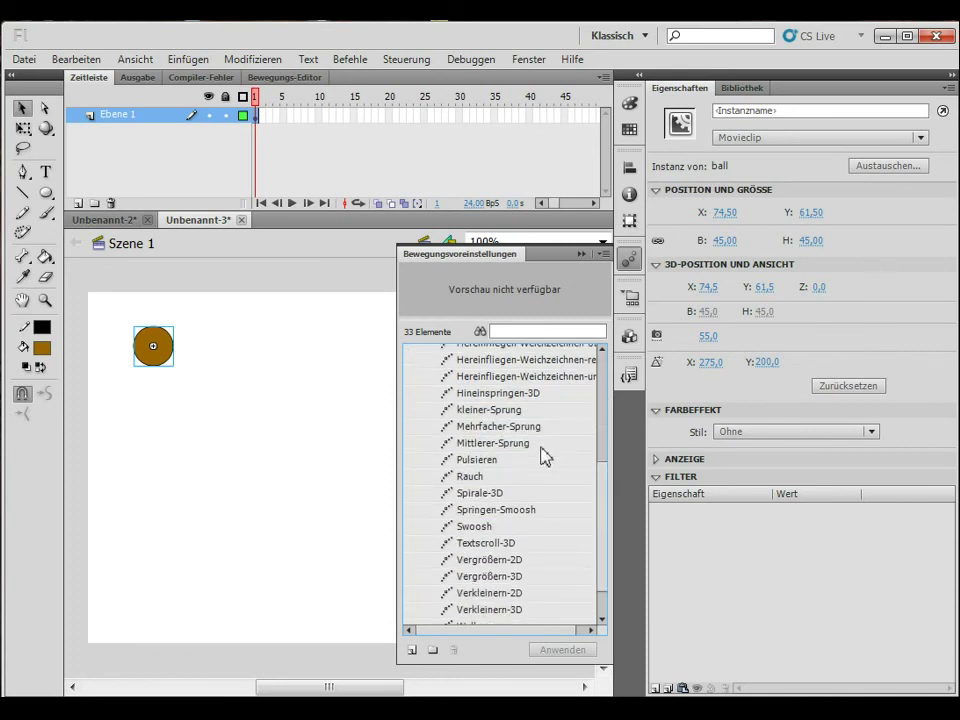
pyautogui.scroll(5, 521, 467)
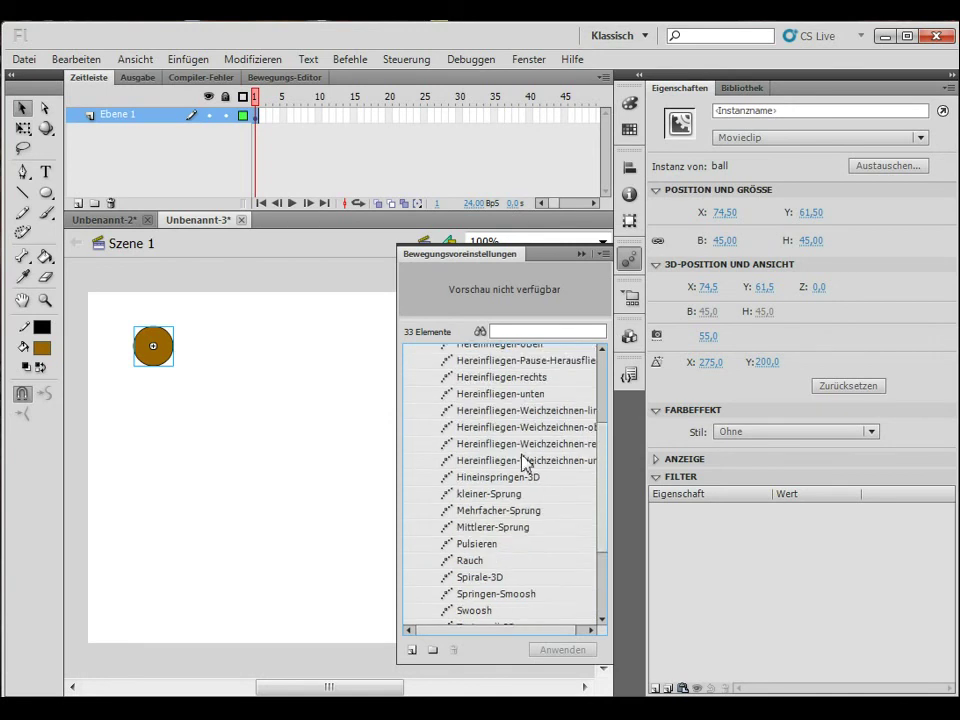
pyautogui.scroll(2, 527, 450)
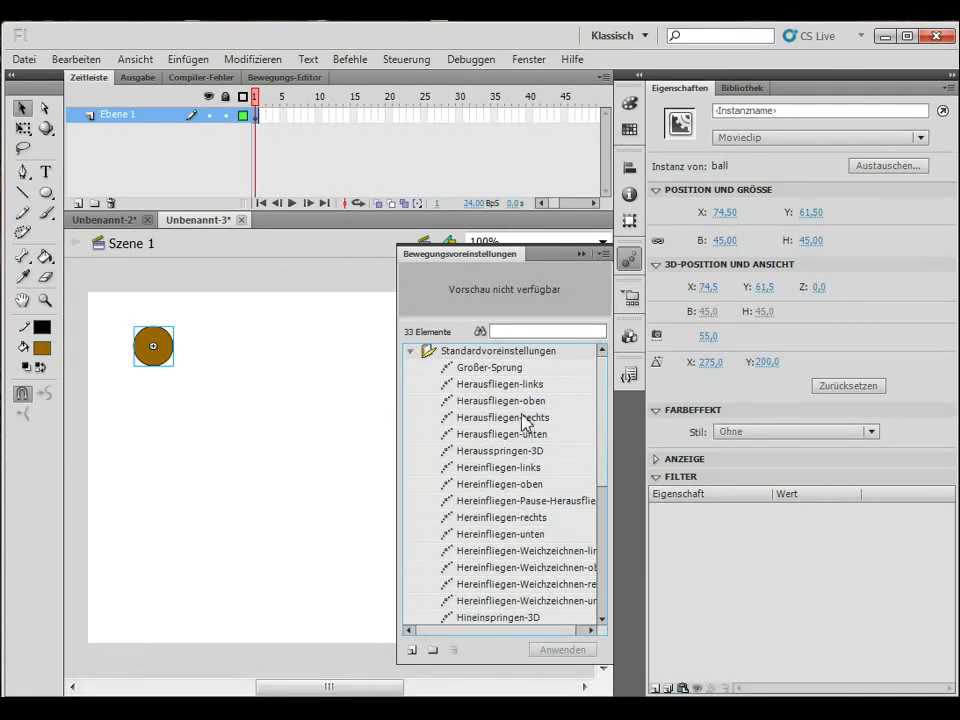
pyautogui.scroll(-4, 535, 425)
pyautogui.scroll(-3, 530, 432)
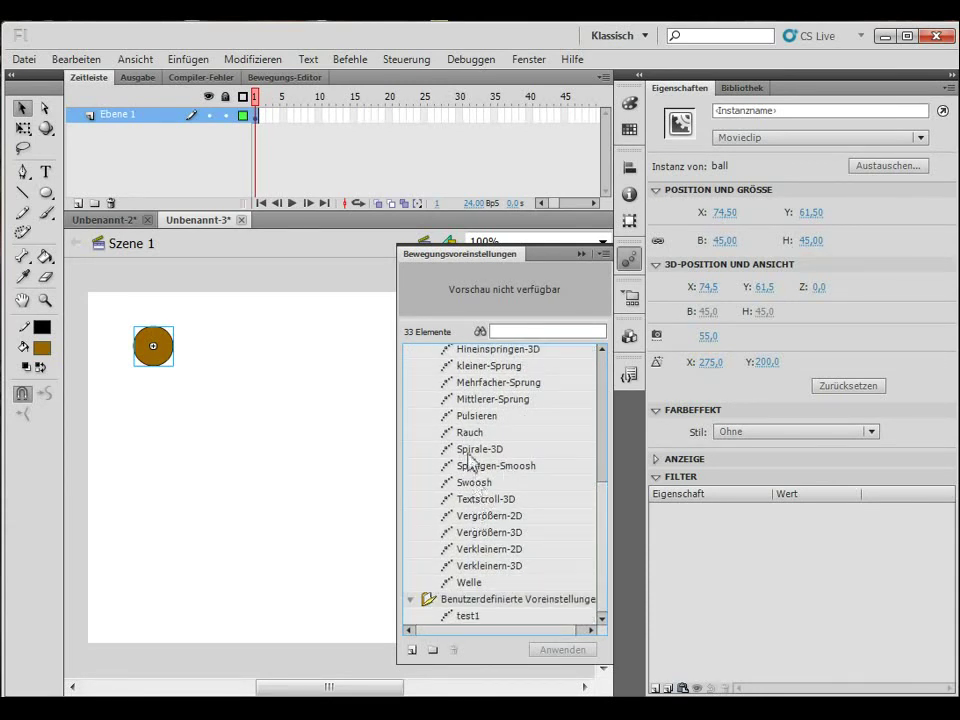
# - Apply the Springen-Smoosh motion preset to the ball and collapse the motion presets
pyautogui.click(482, 467)
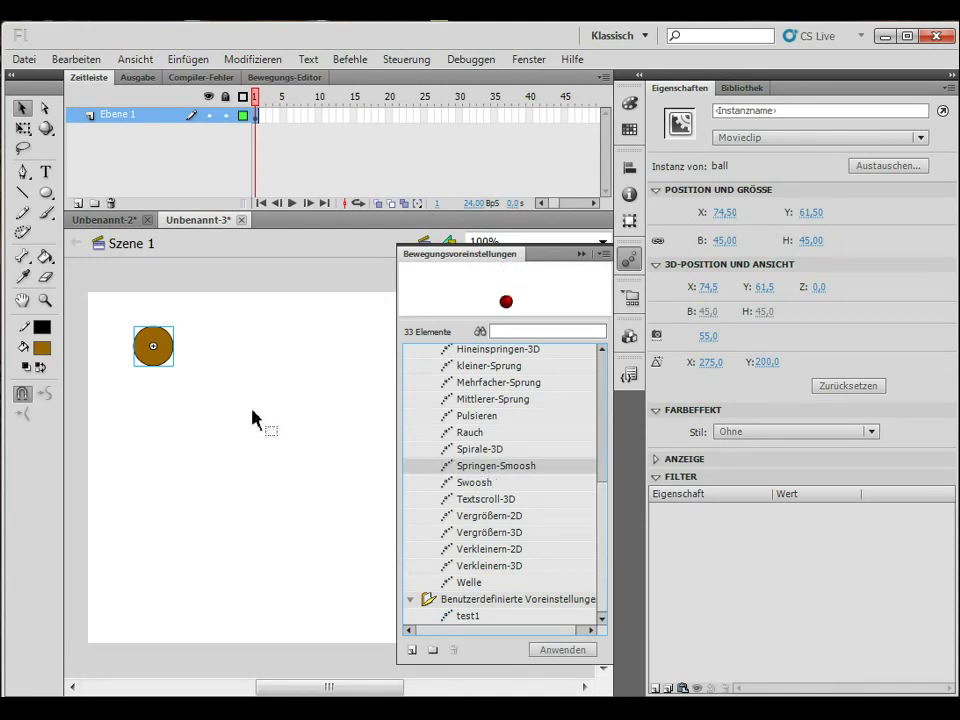
pyautogui.moveTo(463, 468); pyautogui.dragTo(182, 362)
pyautogui.click(582, 648)
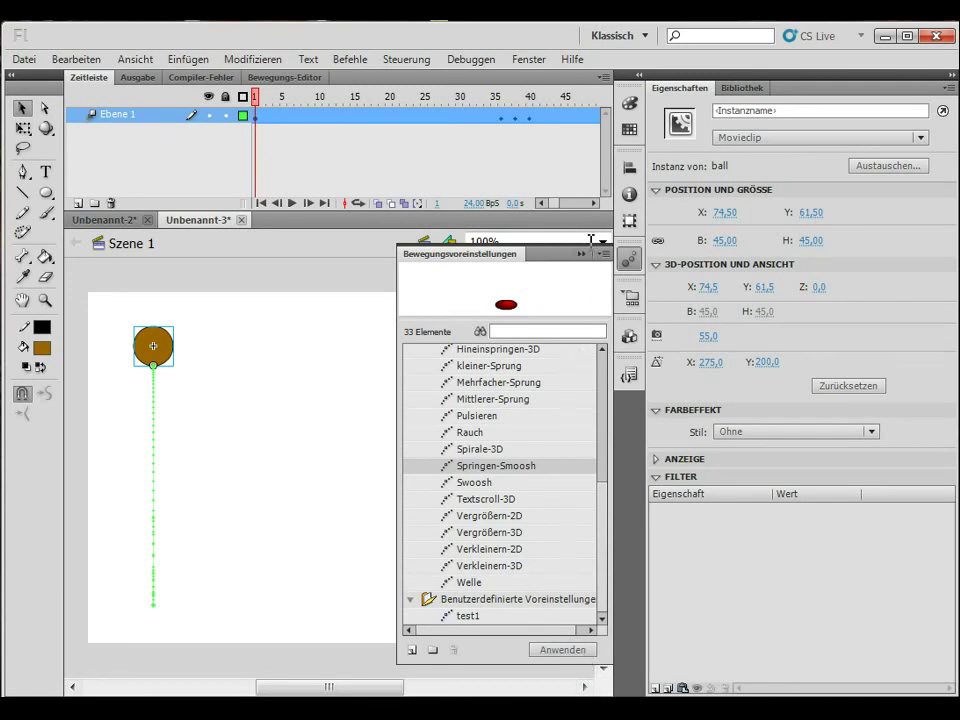
pyautogui.click(581, 253)
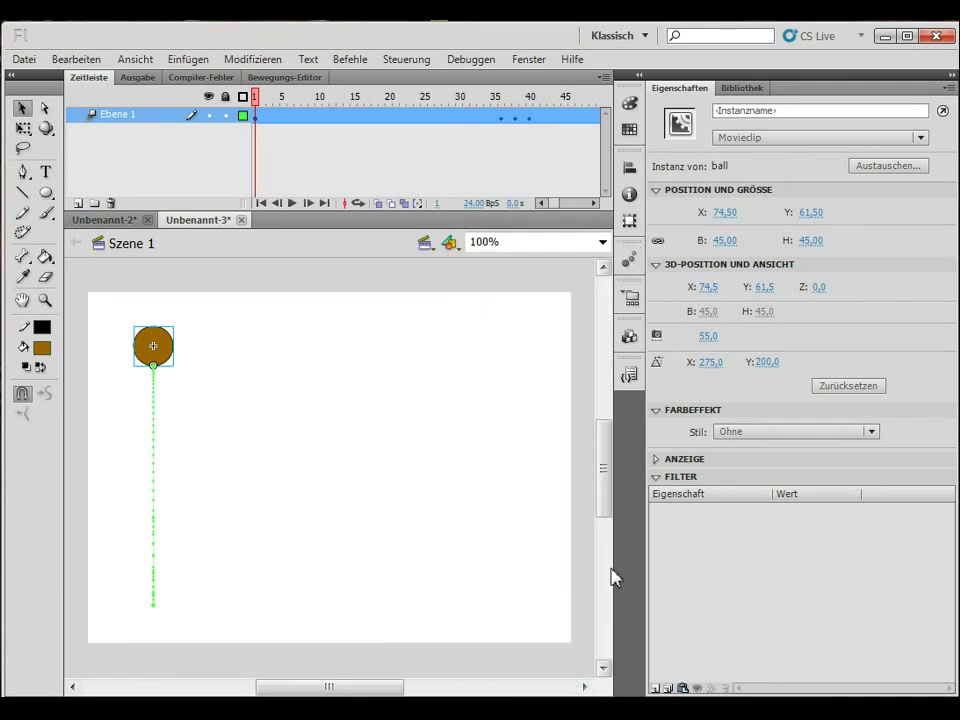
# - Test the movie to watch the ball's bounce animation, close the preview and deselect everything on the stage
pyautogui.hotkey('ctrl', 'Return')
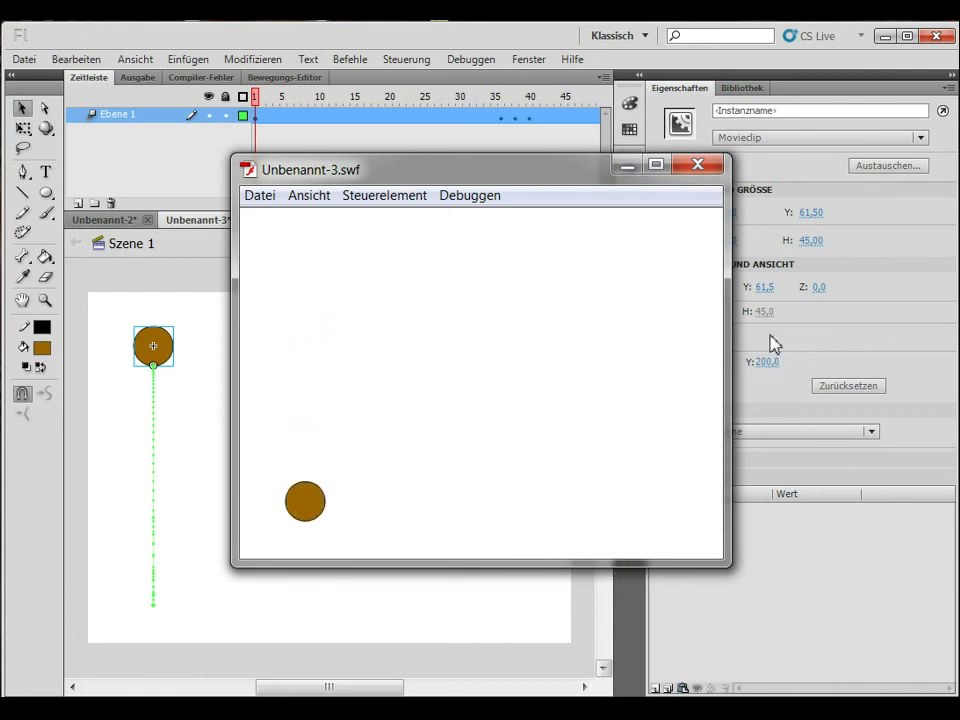
pyautogui.click(698, 165)
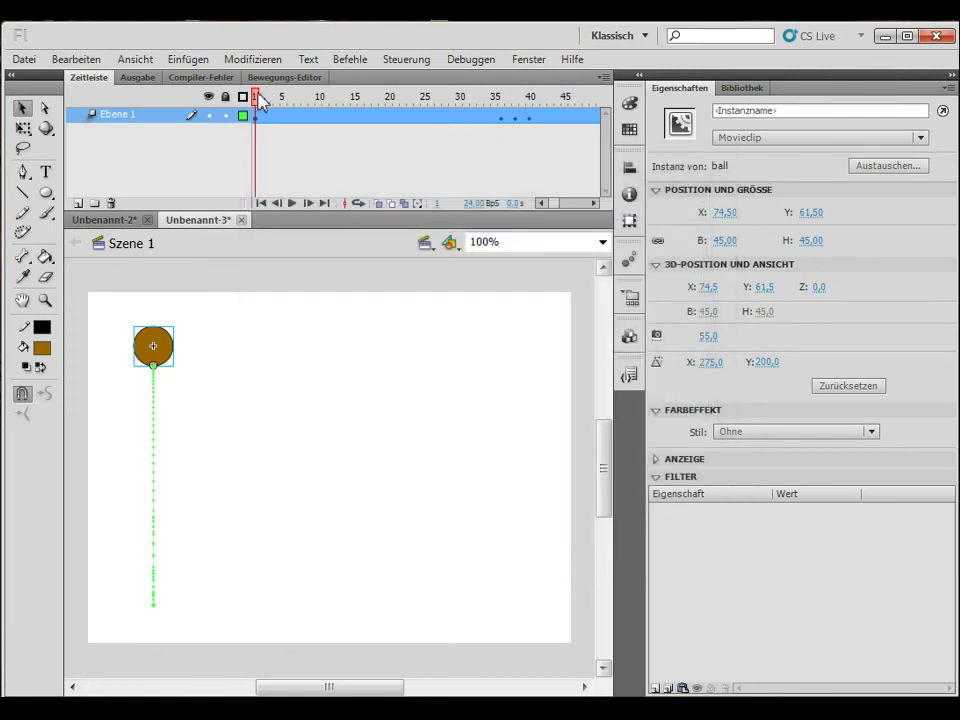
pyautogui.moveTo(258, 103); pyautogui.dragTo(5, 120)
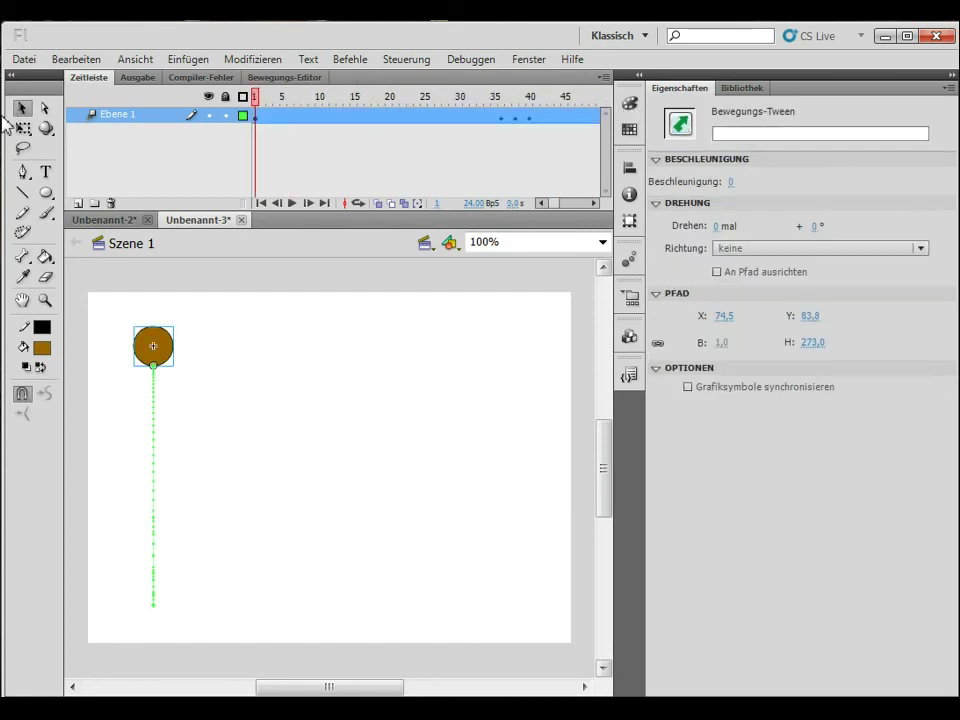
pyautogui.click(229, 346)
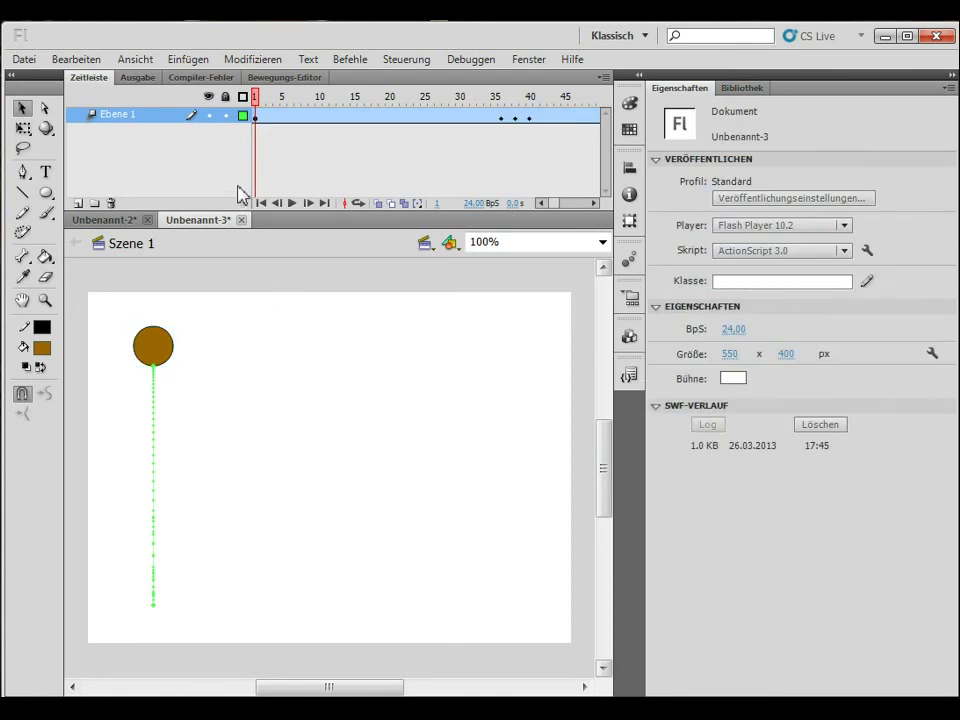
# - Close the documents Unbenannt-3 and Unbenannt-2 without saving their changes
pyautogui.click(241, 219)
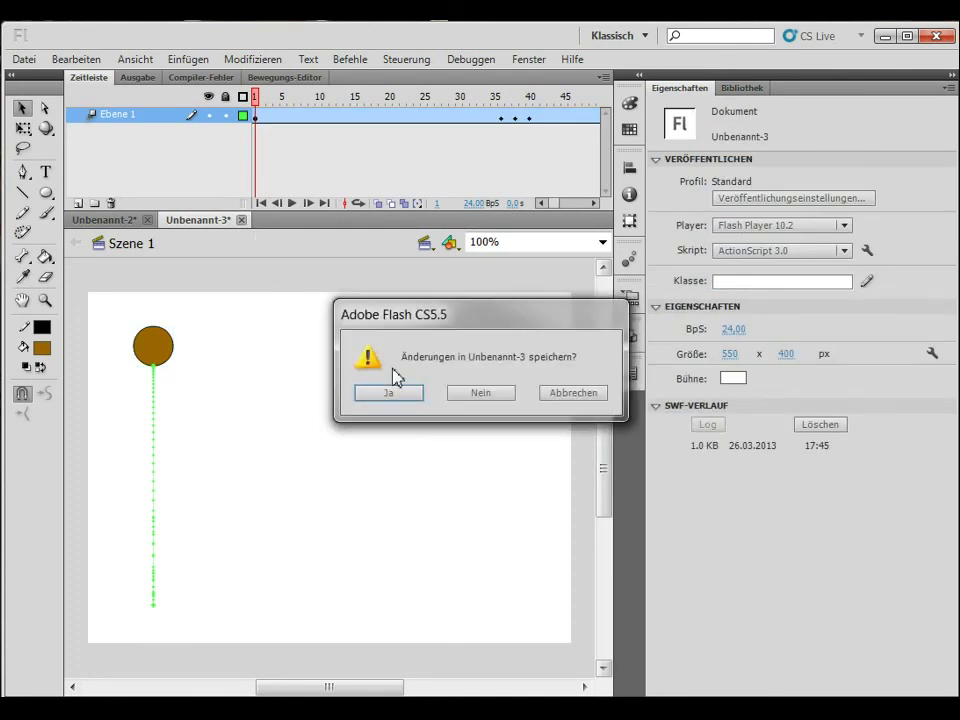
pyautogui.click(484, 393)
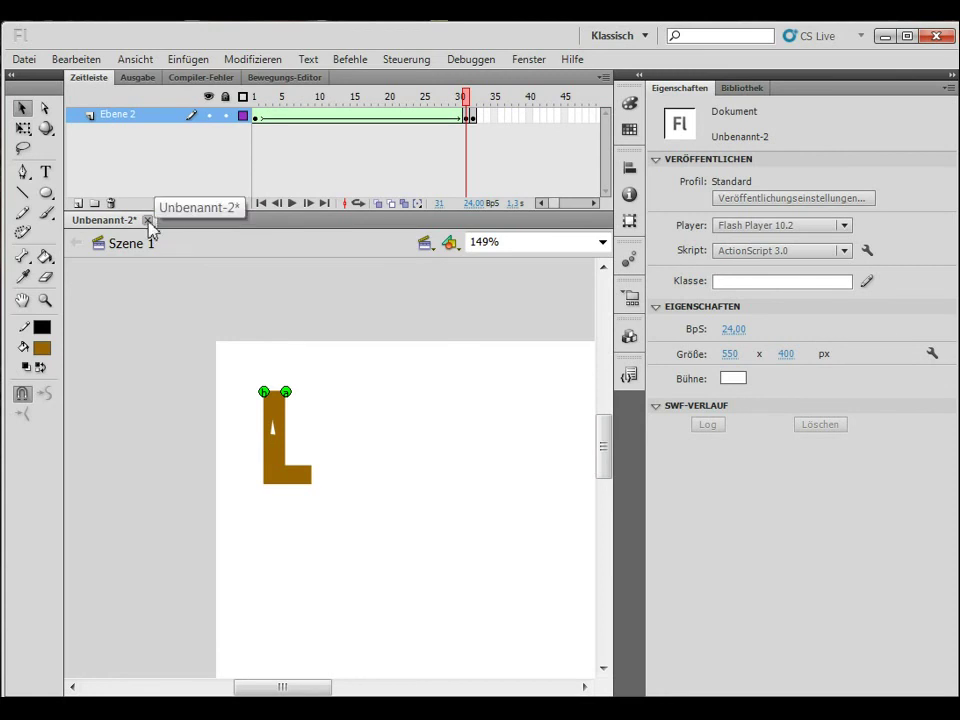
pyautogui.click(147, 220)
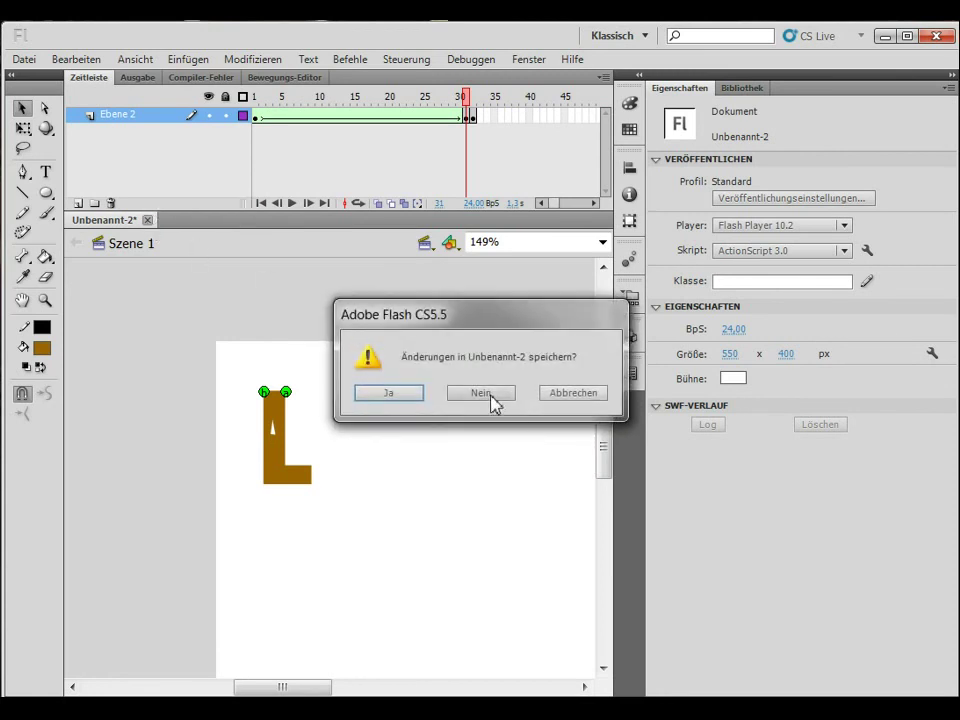
pyautogui.click(488, 393)
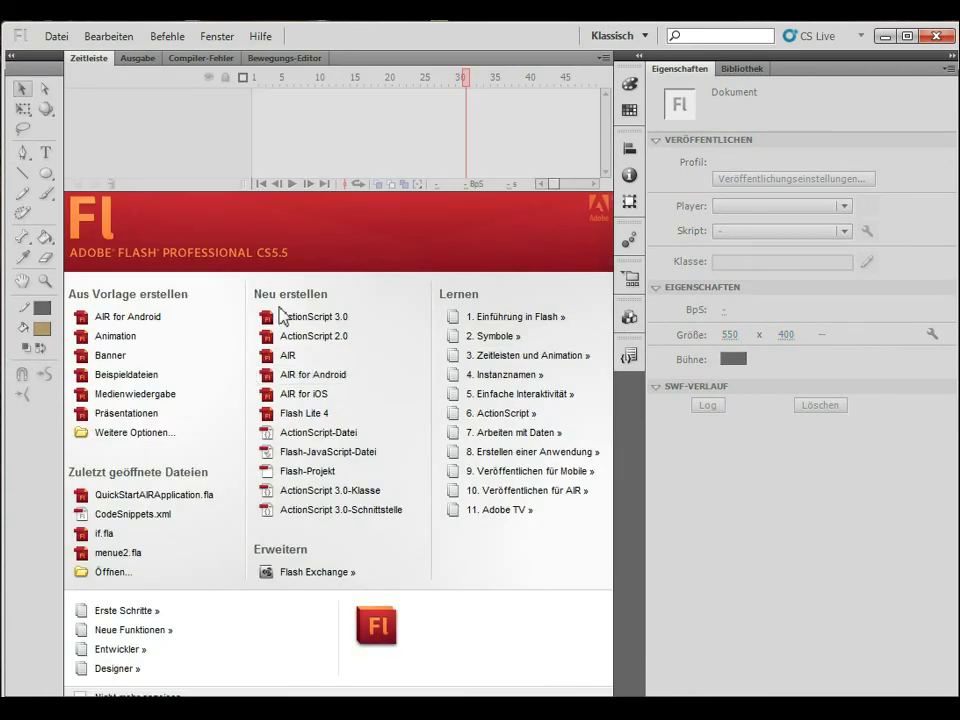